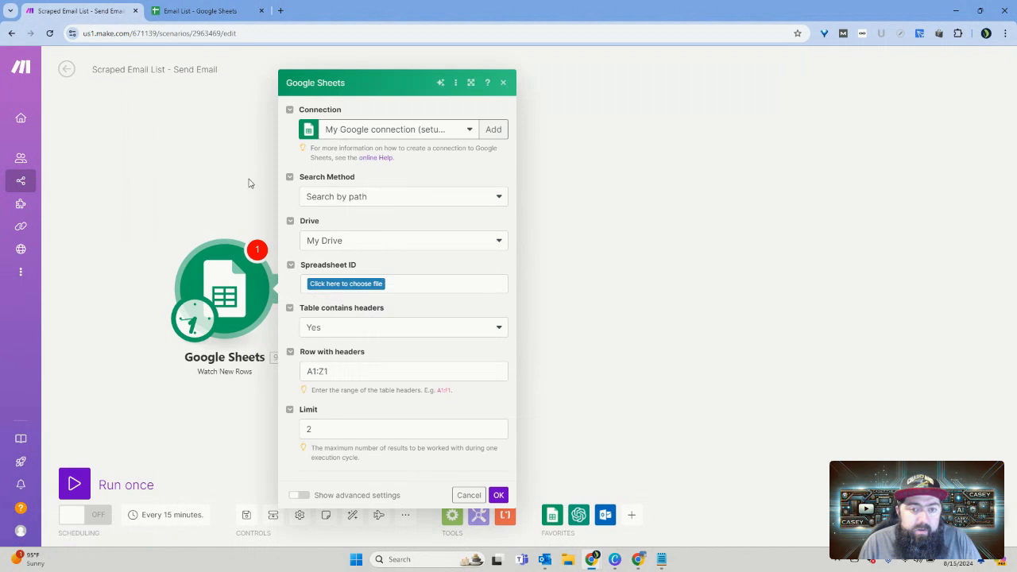
# Step: Close the module settings and review the Name, Email, Their Page and My Page columns of the GetMoreLinks sheet in Google Sheets
pyautogui.click(205, 162)
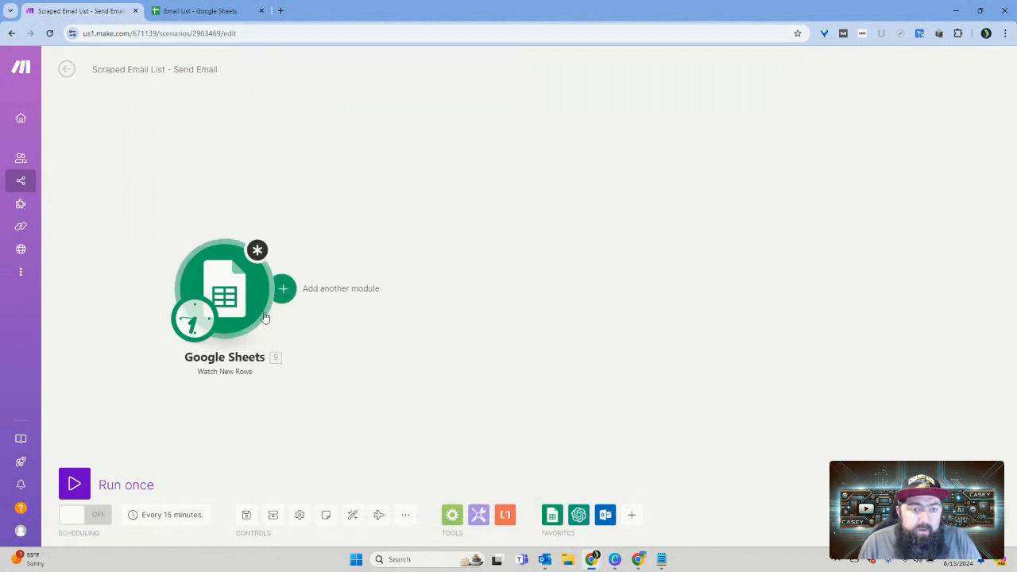
pyautogui.click(200, 11)
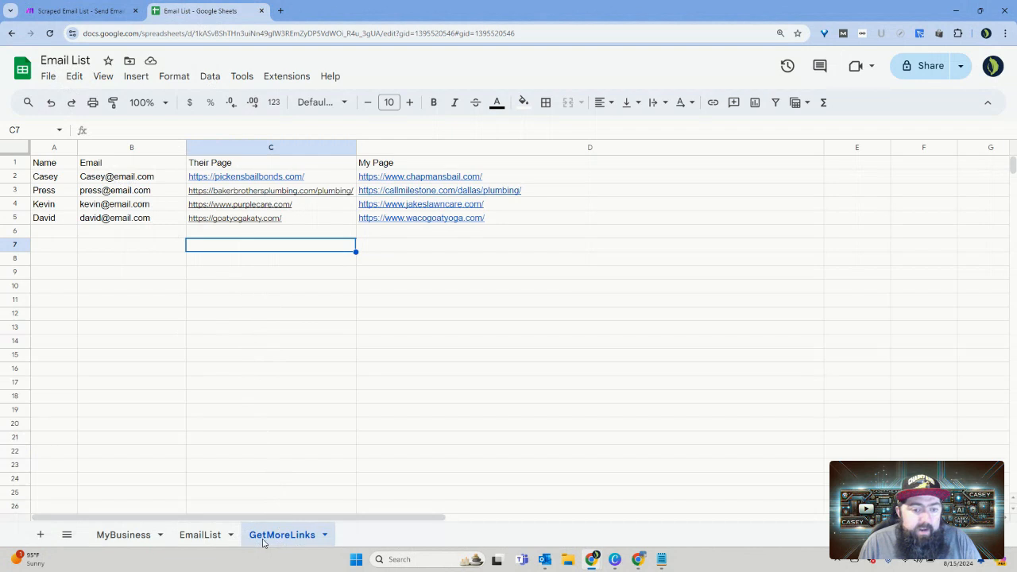
pyautogui.click(58, 163)
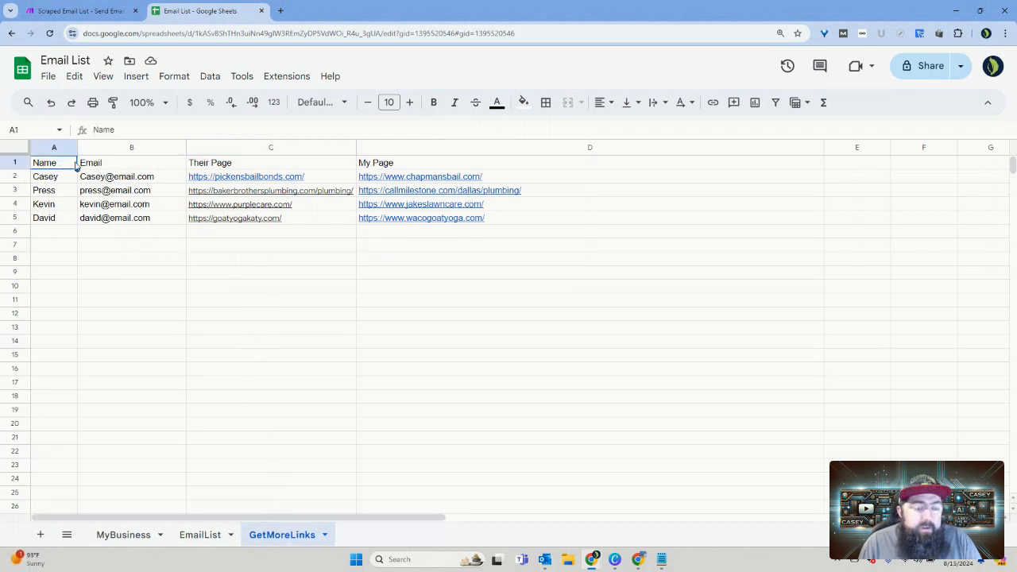
pyautogui.click(120, 164)
pyautogui.press('Tab')
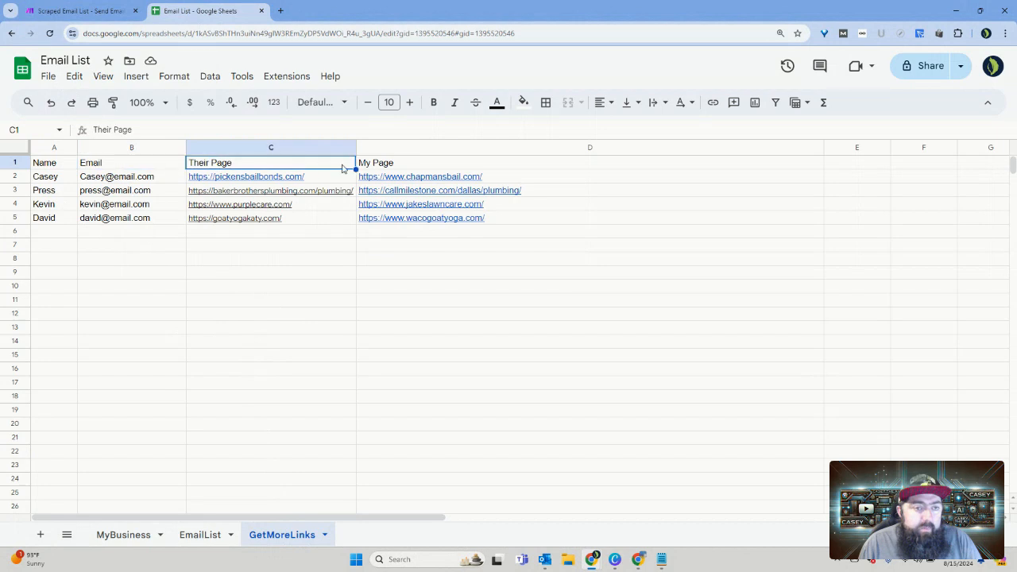
pyautogui.press('Tab')
pyautogui.click(70, 167)
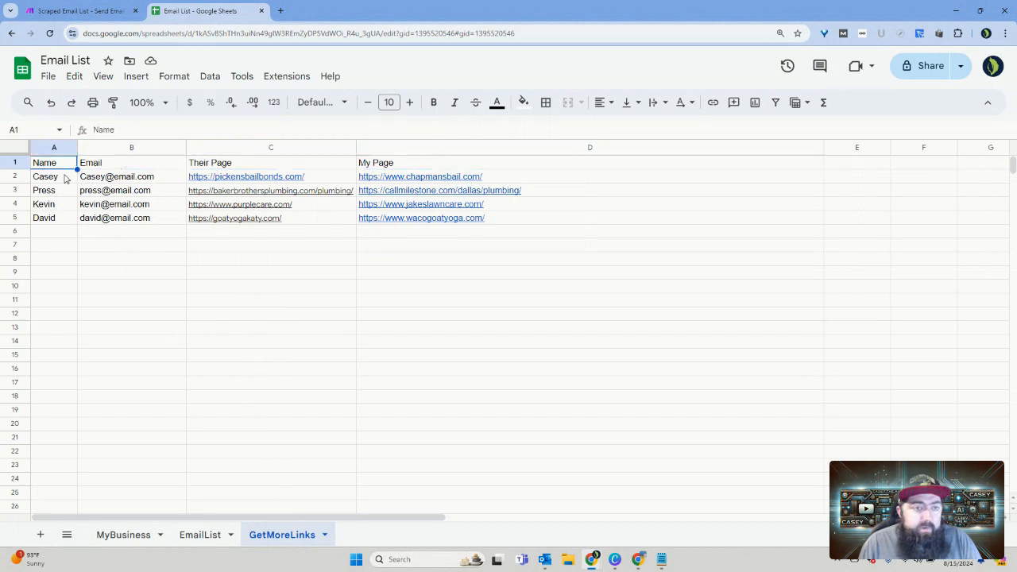
pyautogui.moveTo(67, 179); pyautogui.dragTo(66, 218)
pyautogui.click(122, 180)
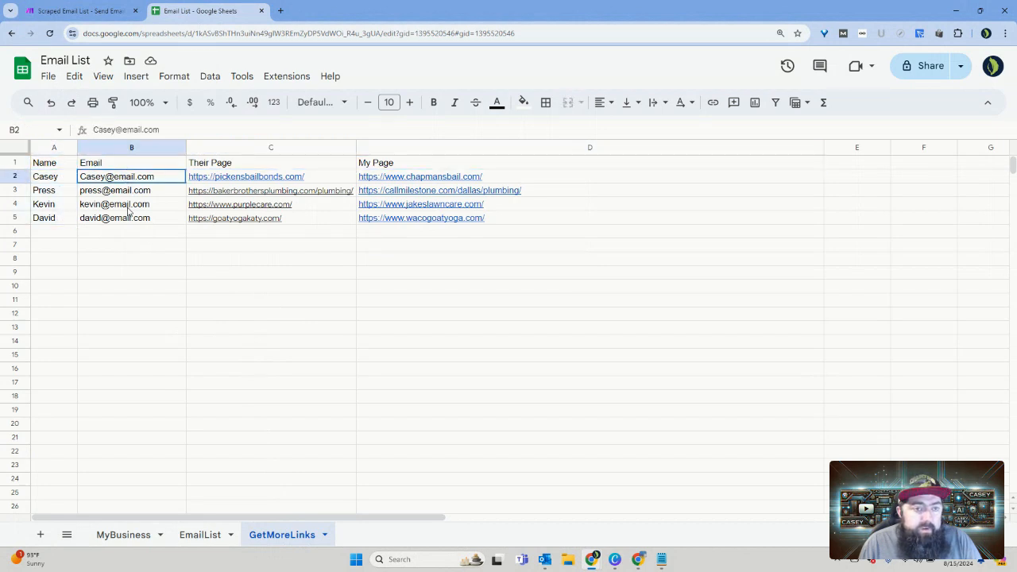
pyautogui.moveTo(129, 210); pyautogui.dragTo(131, 222)
pyautogui.moveTo(334, 180); pyautogui.dragTo(335, 221)
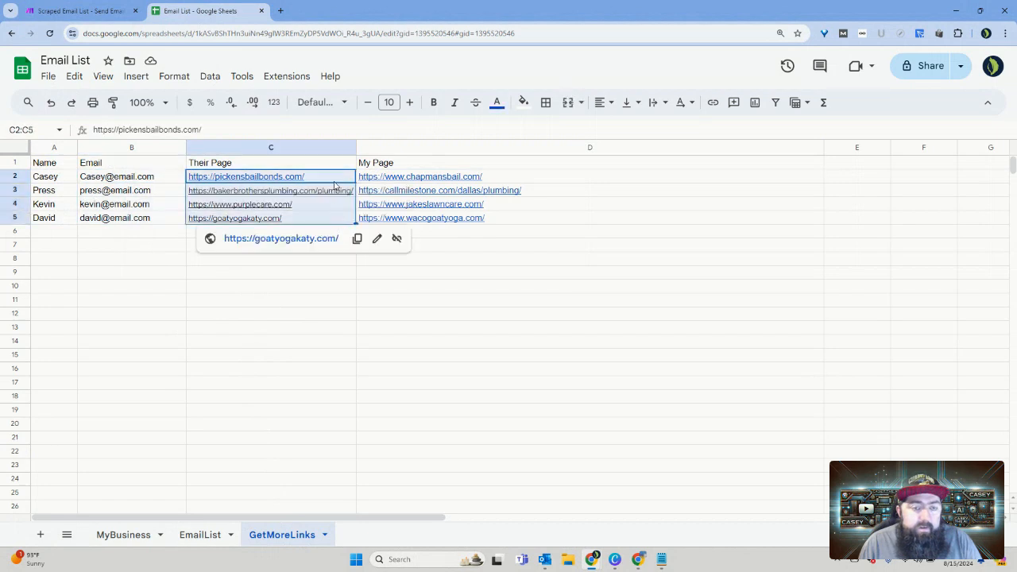
pyautogui.click(570, 181)
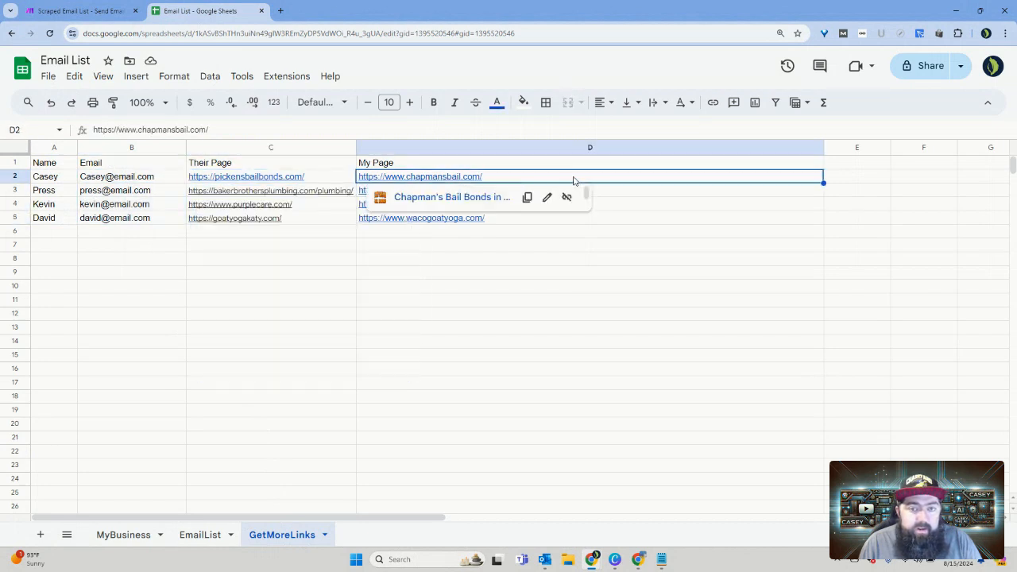
pyautogui.moveTo(645, 182); pyautogui.dragTo(647, 223)
pyautogui.click(604, 251)
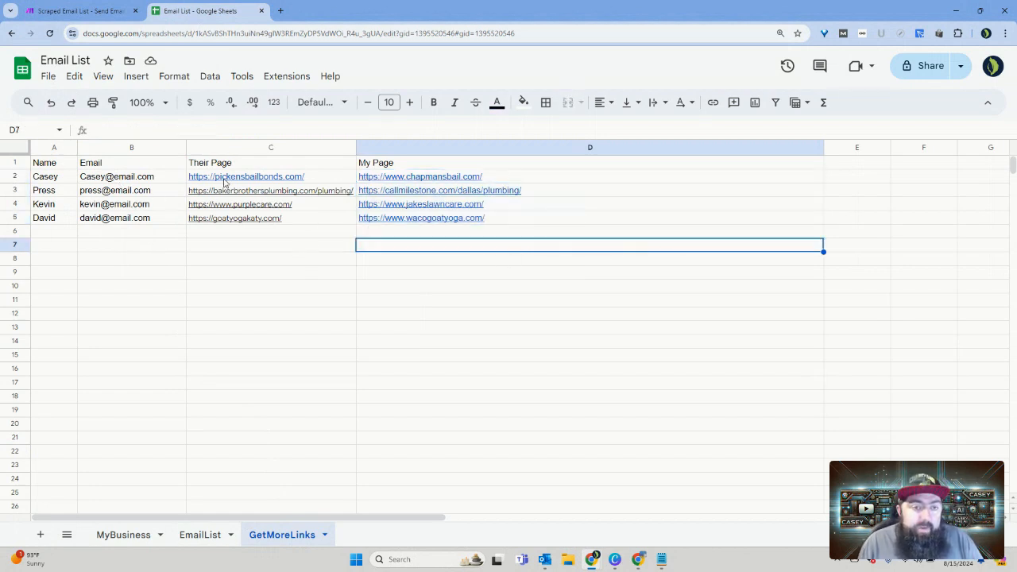
# Step: Compare the Their Page and My Page links in the first contact's row
pyautogui.moveTo(330, 181)
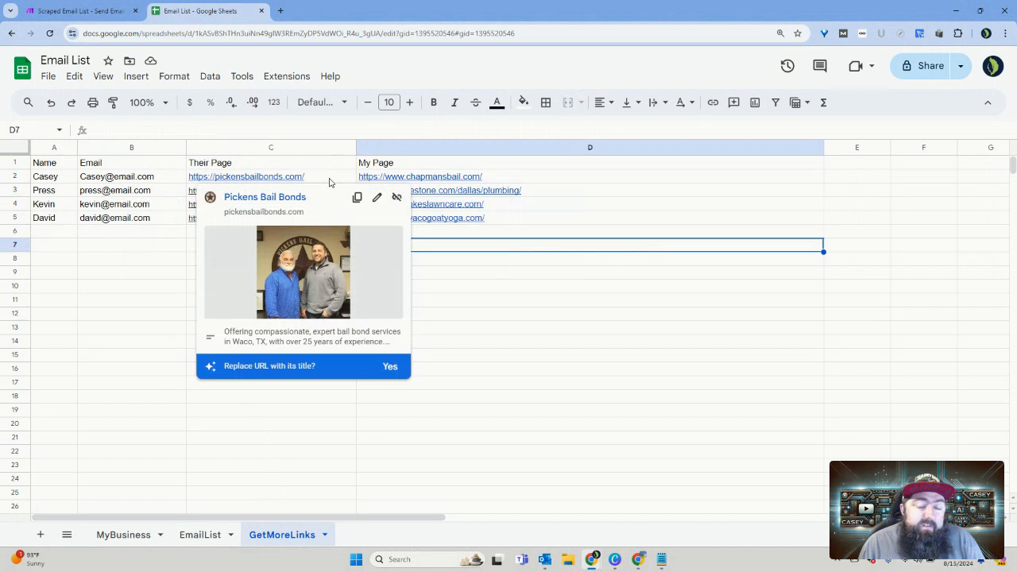
pyautogui.click(467, 273)
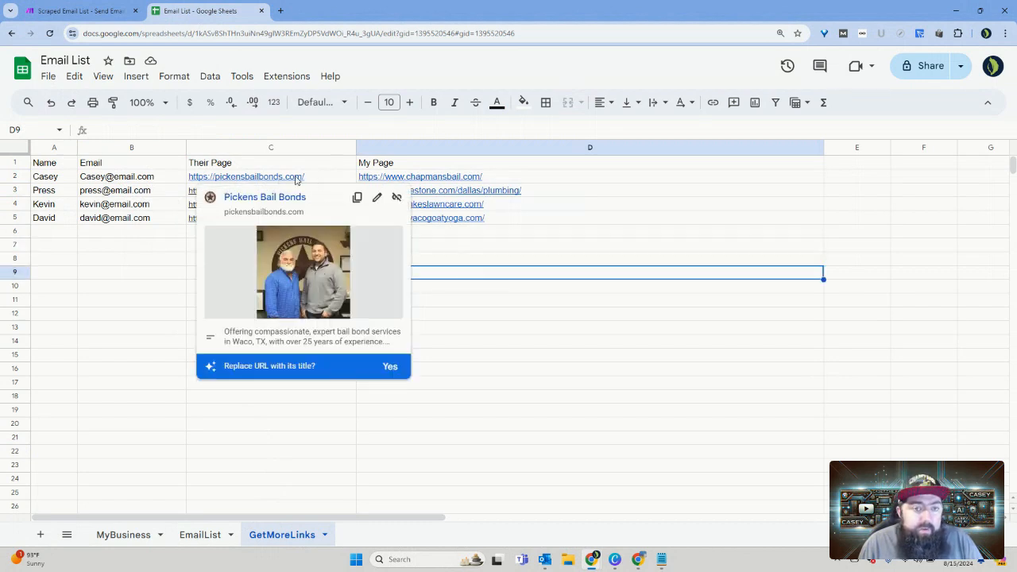
pyautogui.click(516, 263)
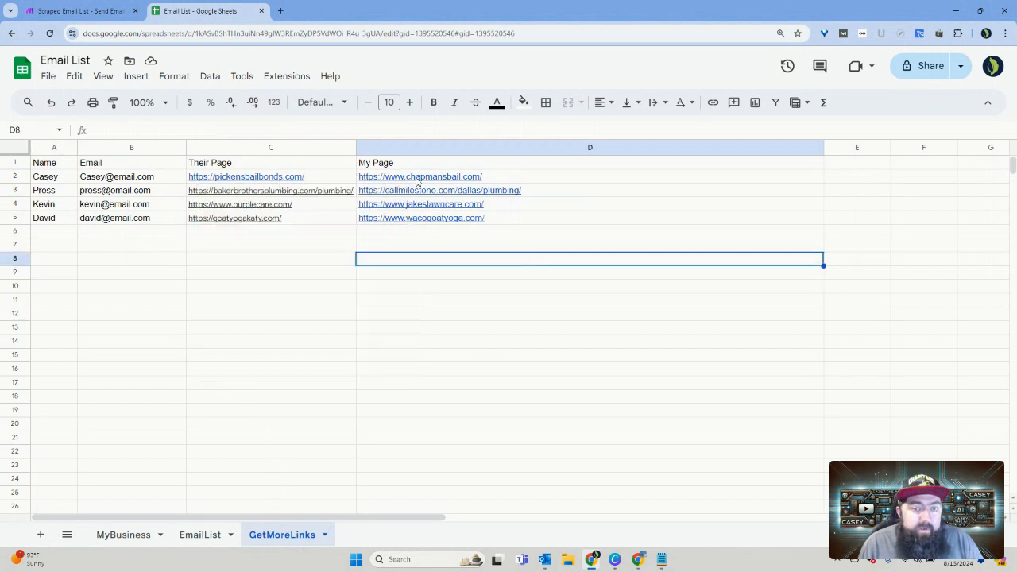
pyautogui.moveTo(330, 182)
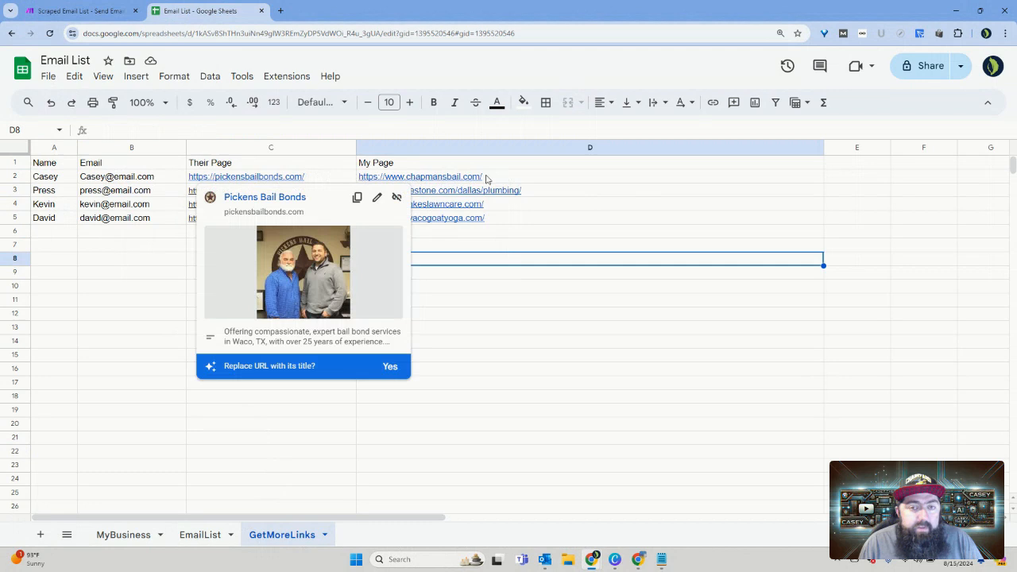
pyautogui.click(529, 176)
pyautogui.click(340, 177)
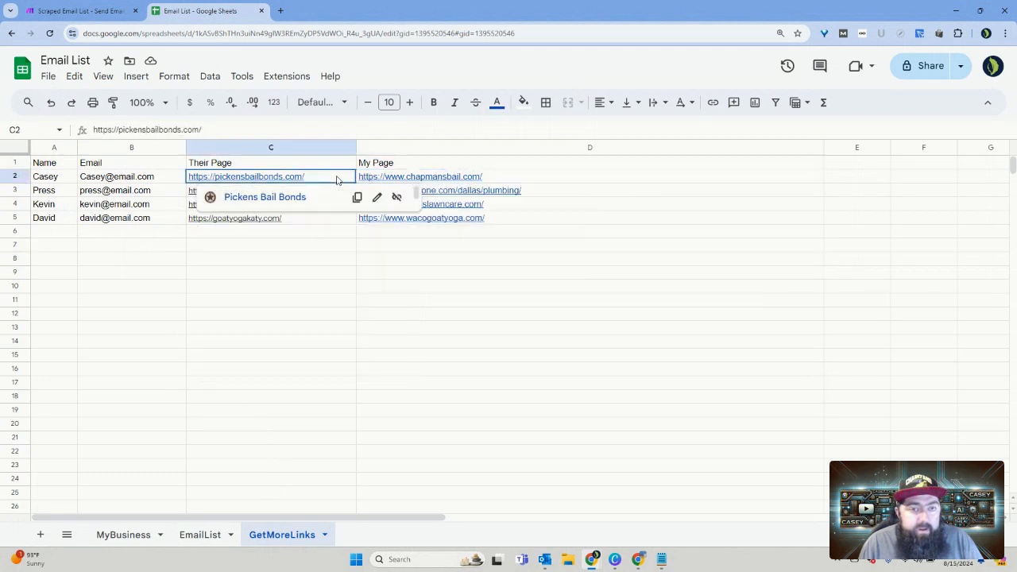
pyautogui.click(469, 291)
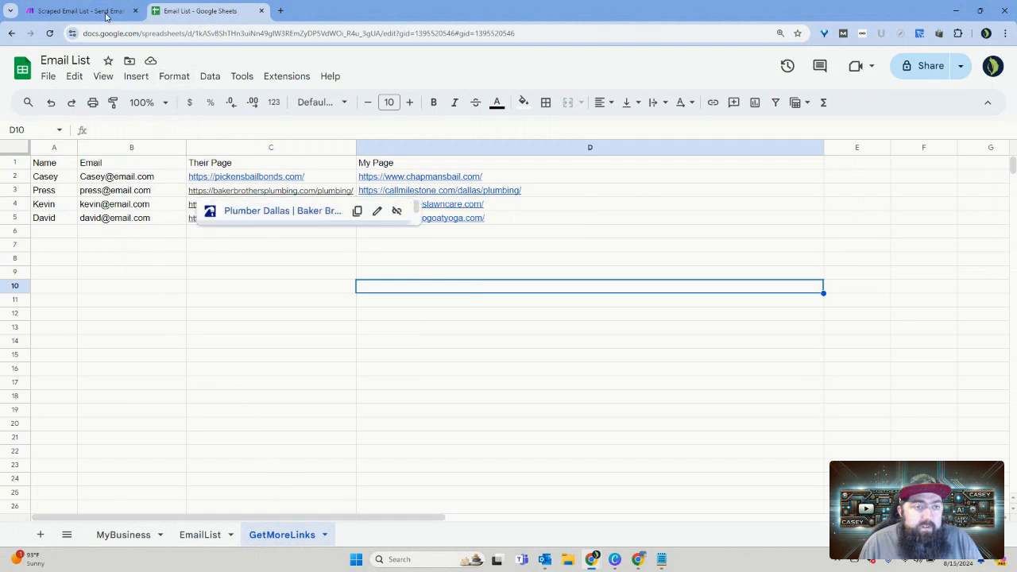
# Step: Back in Make, point the Watch New Rows module to the Email List spreadsheet and its GetMoreLinks sheet
pyautogui.click(104, 12)
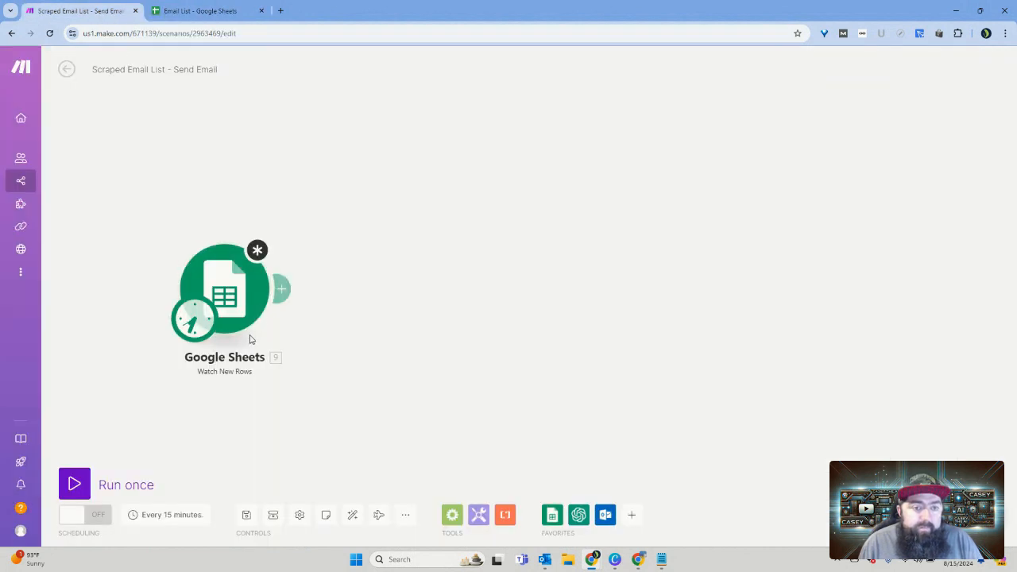
pyautogui.click(228, 294)
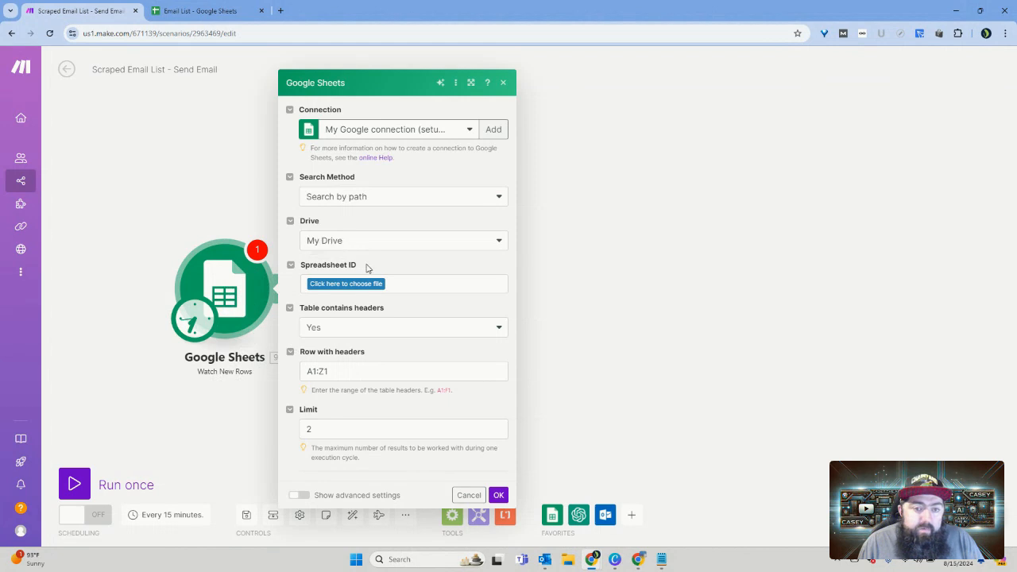
pyautogui.click(336, 286)
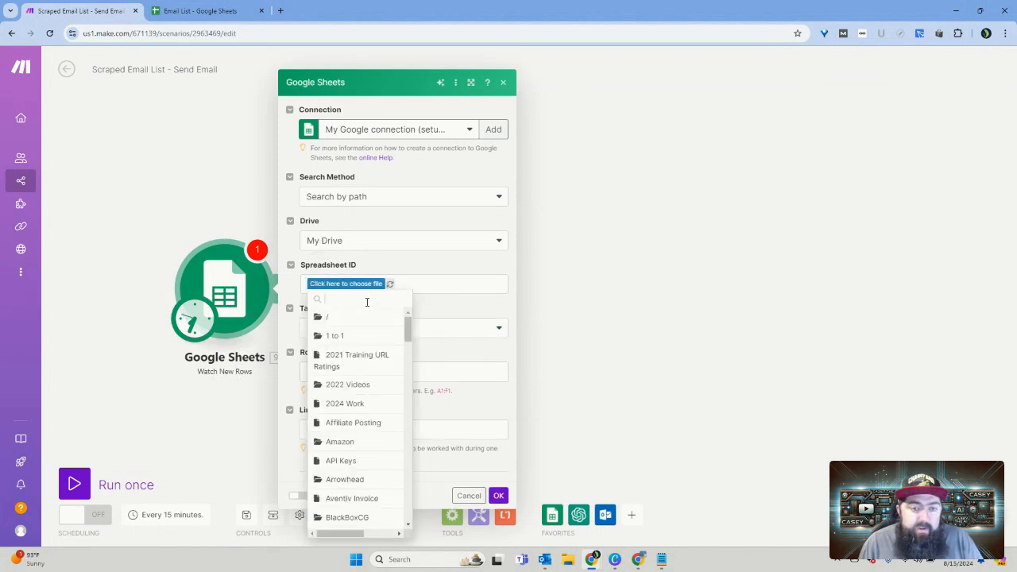
pyautogui.write('email')
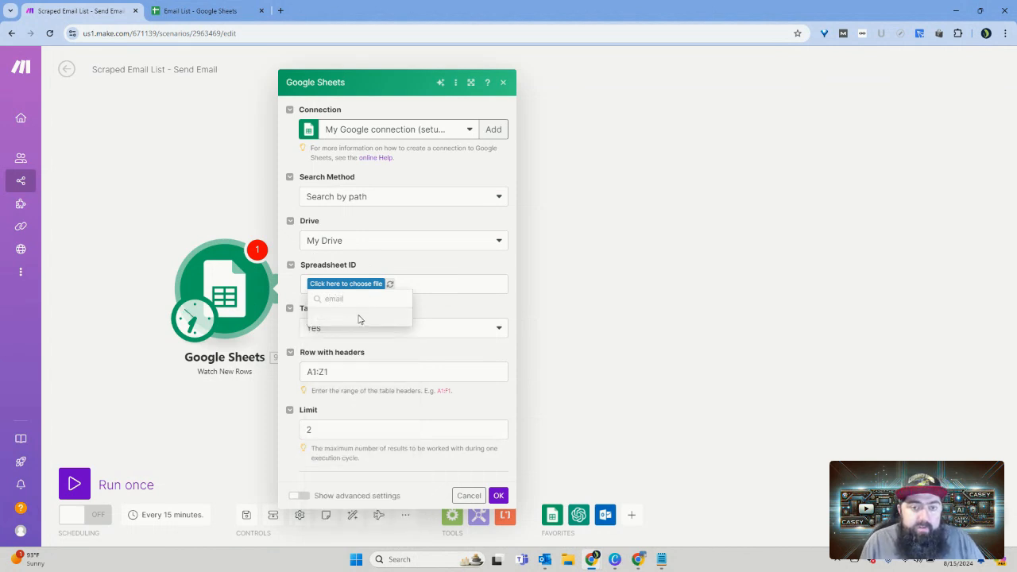
pyautogui.click(359, 317)
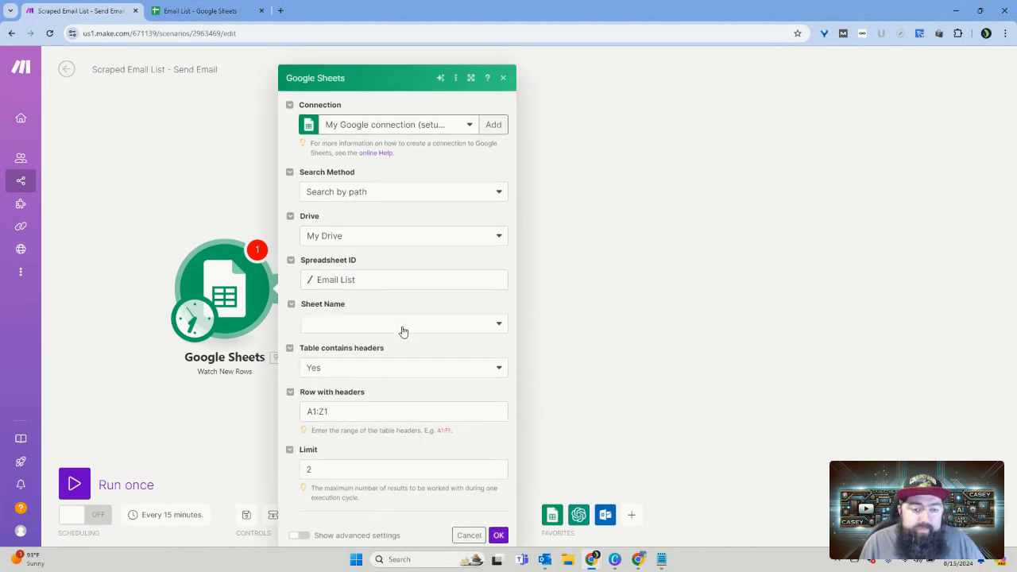
pyautogui.click(397, 310)
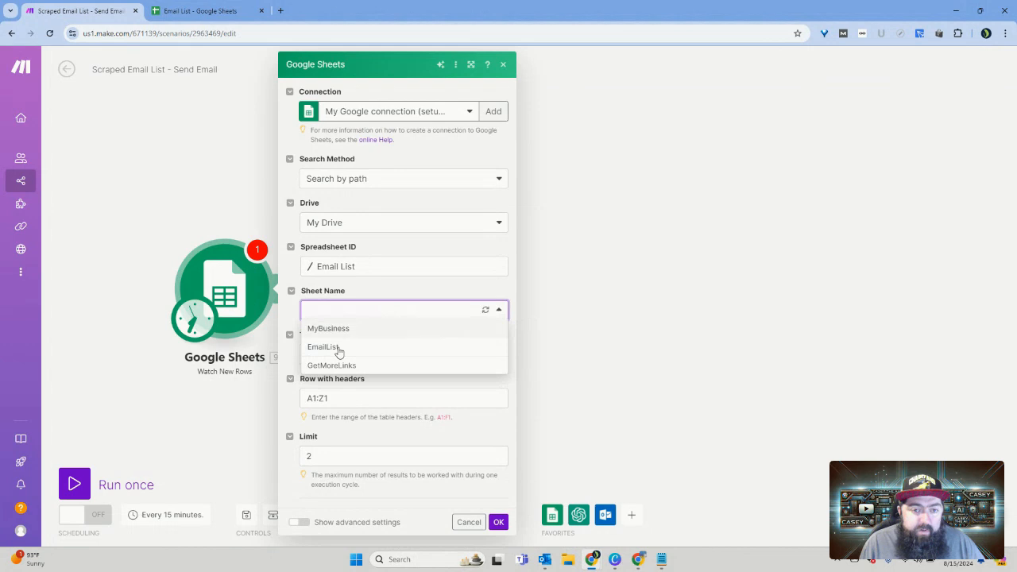
pyautogui.click(342, 367)
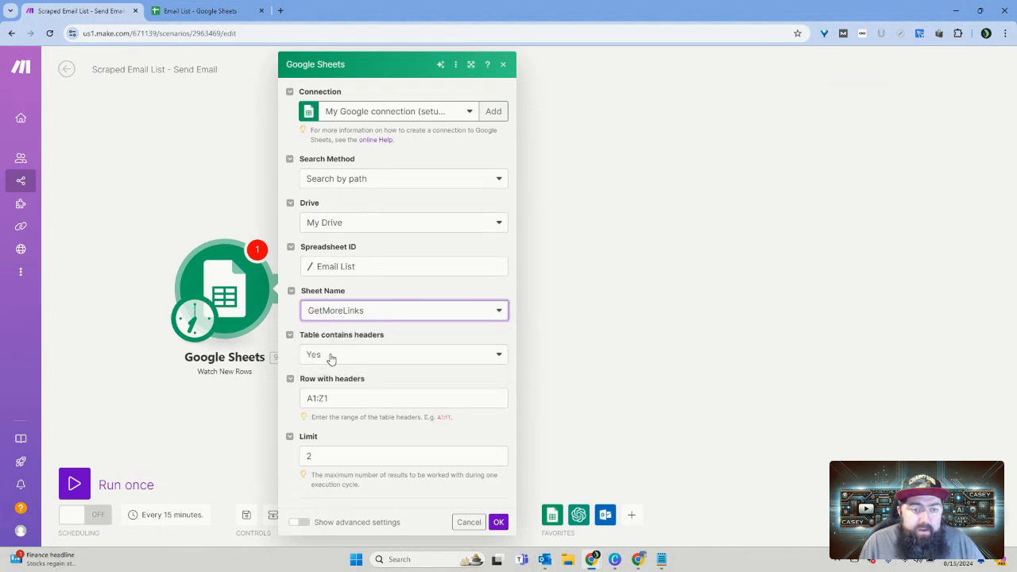
# Step: Set the module's row with headers to A1:D1, checking the range against the header columns in the spreadsheet
pyautogui.click(212, 15)
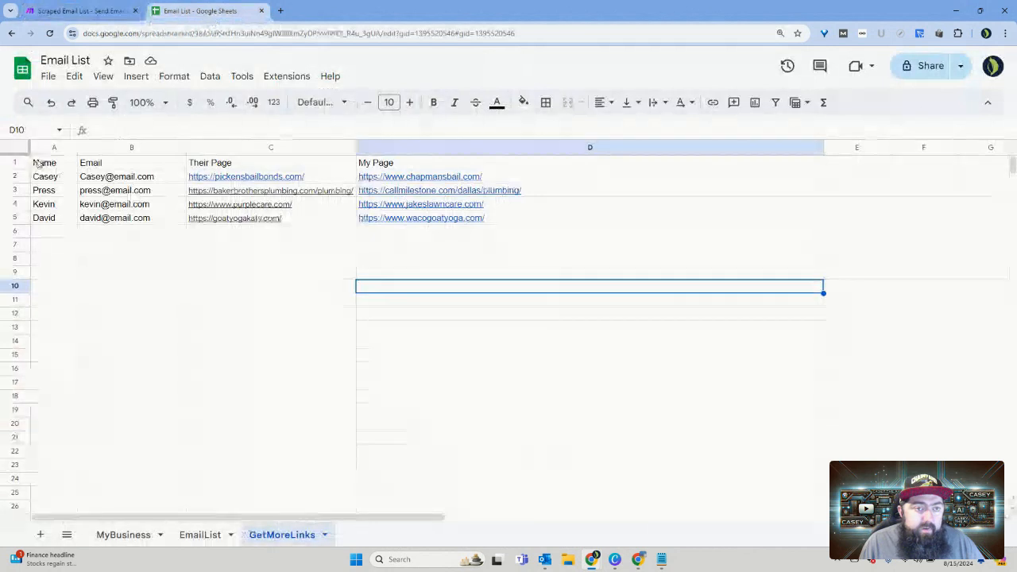
pyautogui.click(83, 11)
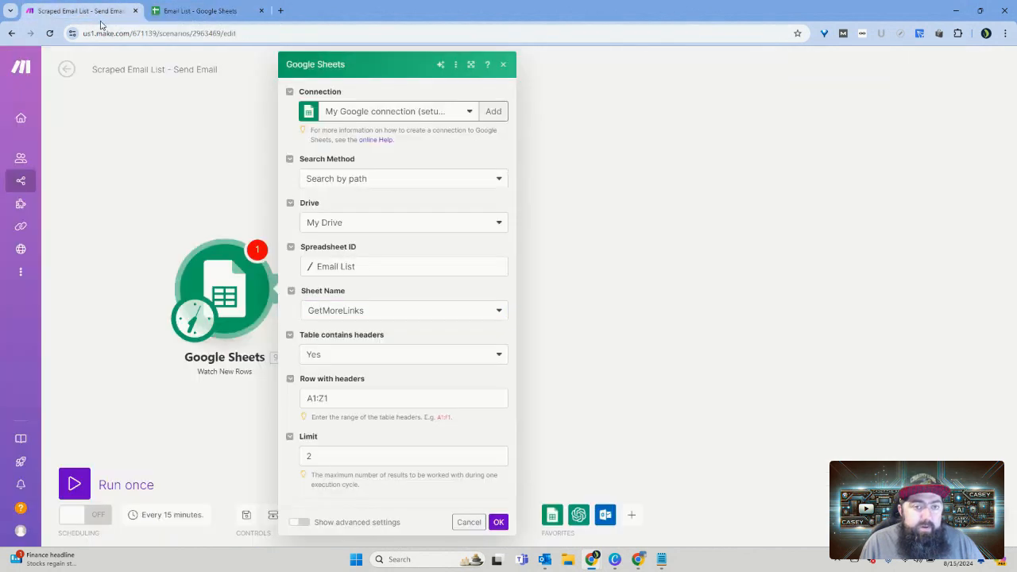
pyautogui.doubleClick(325, 398)
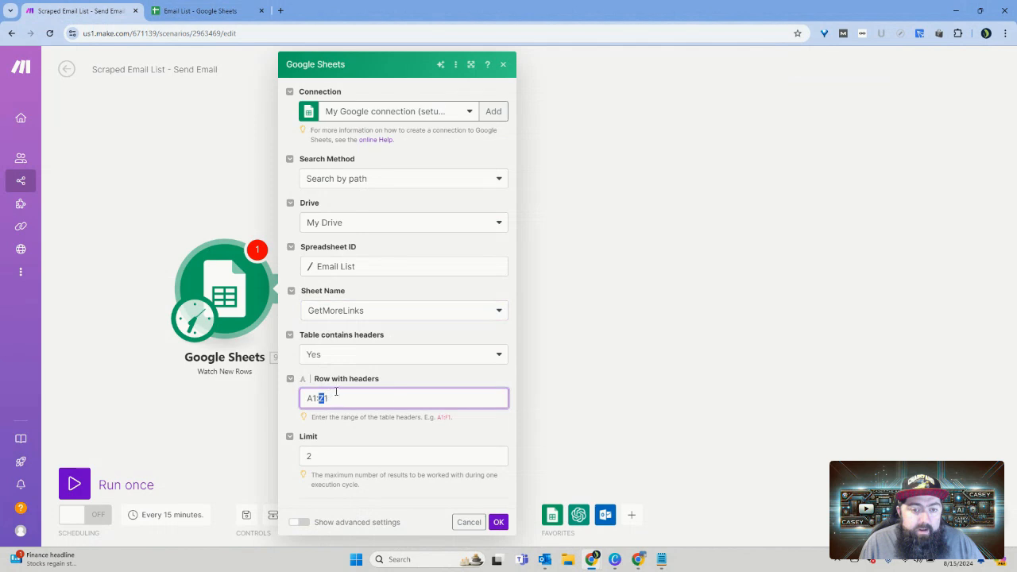
pyautogui.write('D')
pyautogui.click(212, 15)
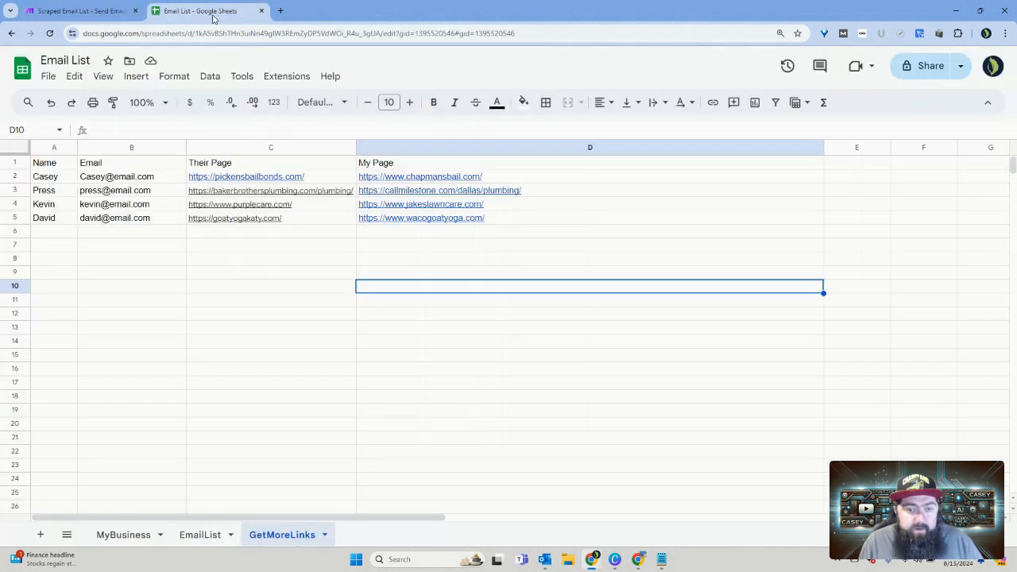
pyautogui.click(88, 11)
# Step: Limit the Watch New Rows module to 1 result per cycle and save its settings, checking what one contact row covers in the sheet
pyautogui.click(312, 456)
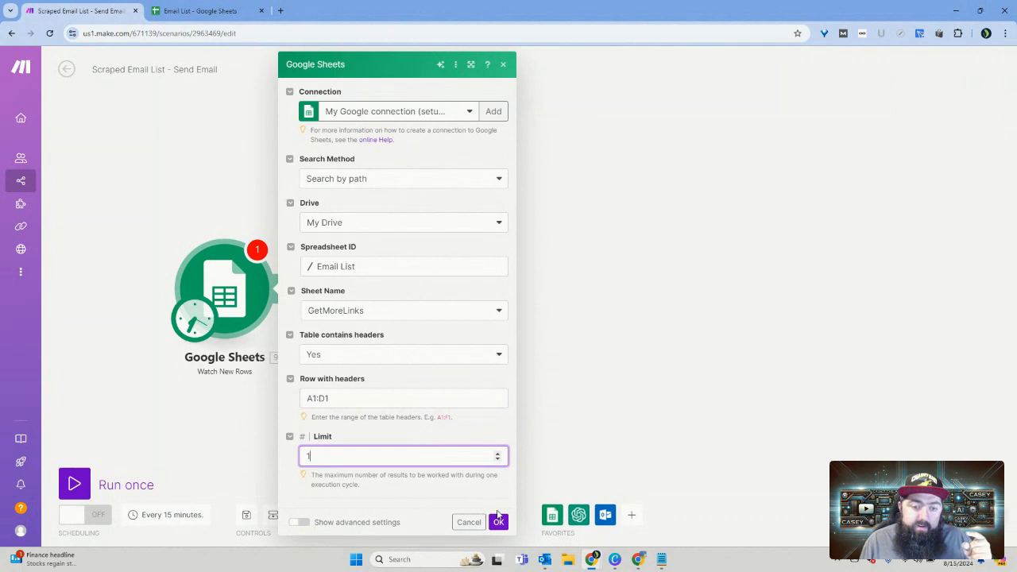
pyautogui.click(205, 14)
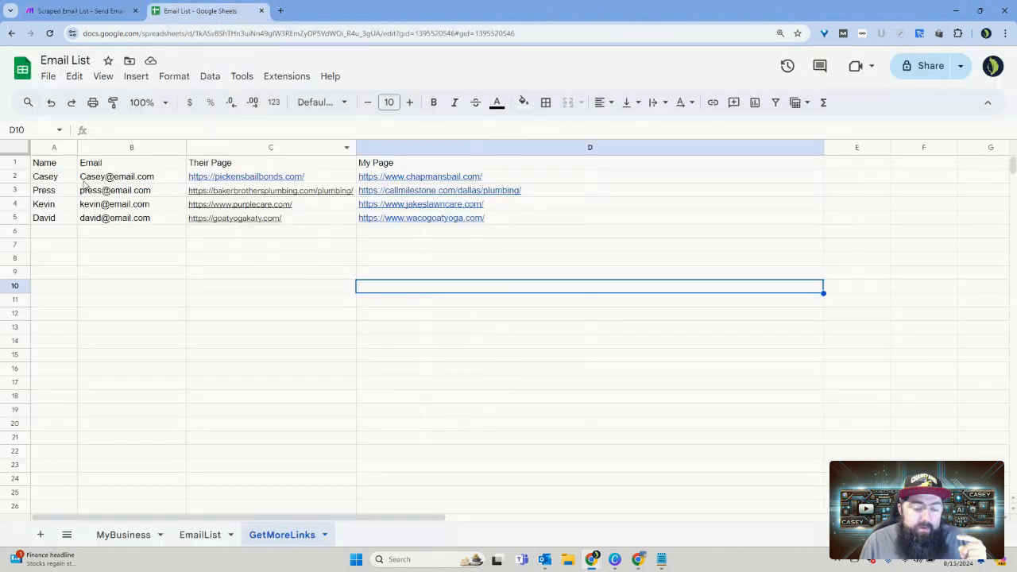
pyautogui.moveTo(45, 177); pyautogui.dragTo(517, 177)
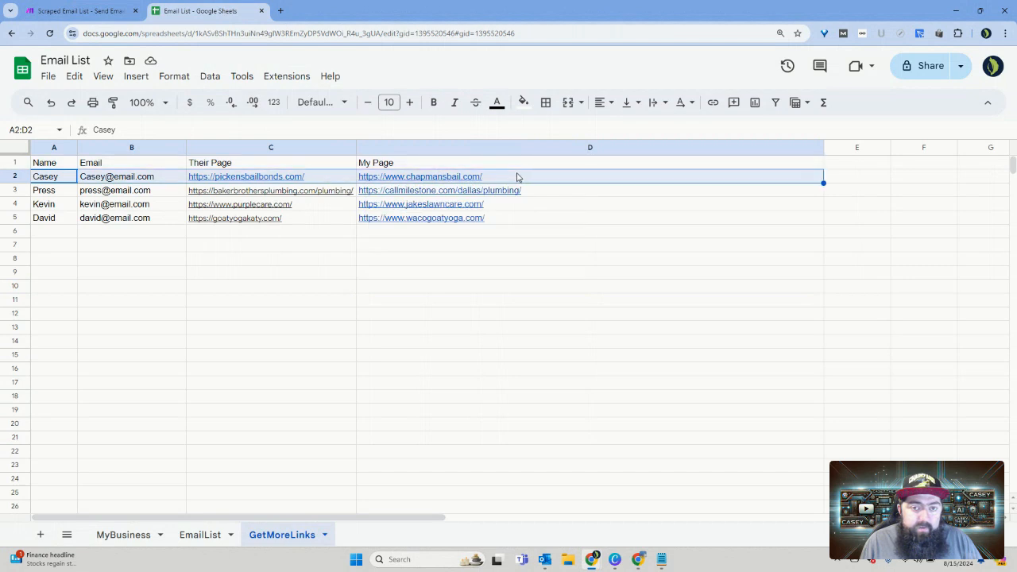
pyautogui.click(112, 12)
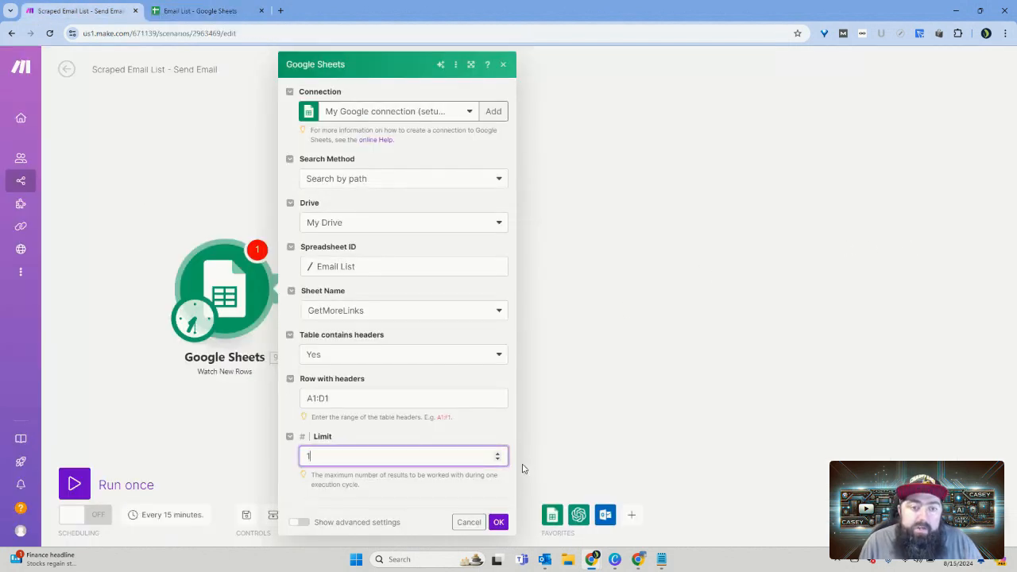
pyautogui.click(498, 522)
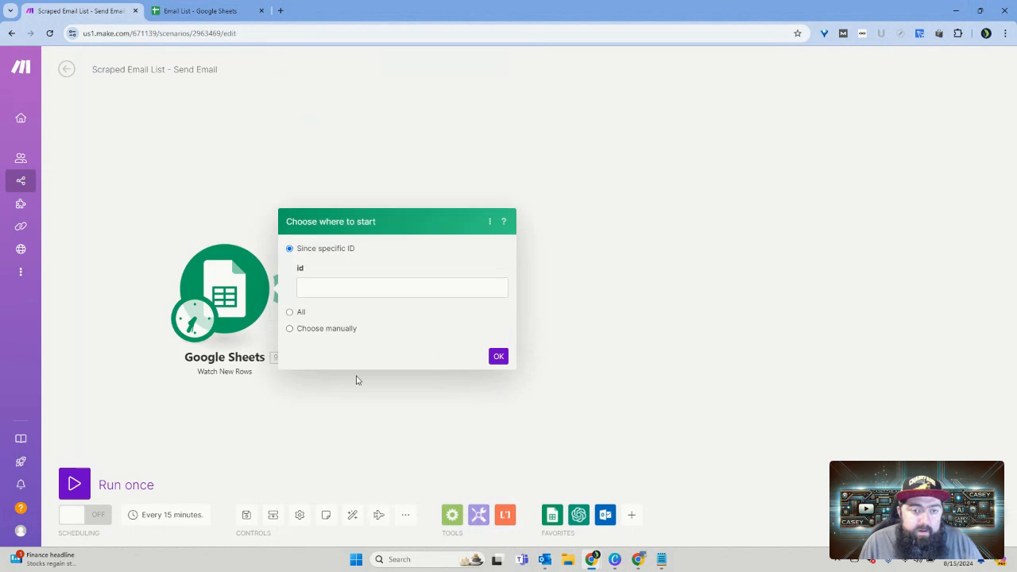
# Step: Set the Watch New Rows starting point to All rows and confirm it
pyautogui.click(319, 332)
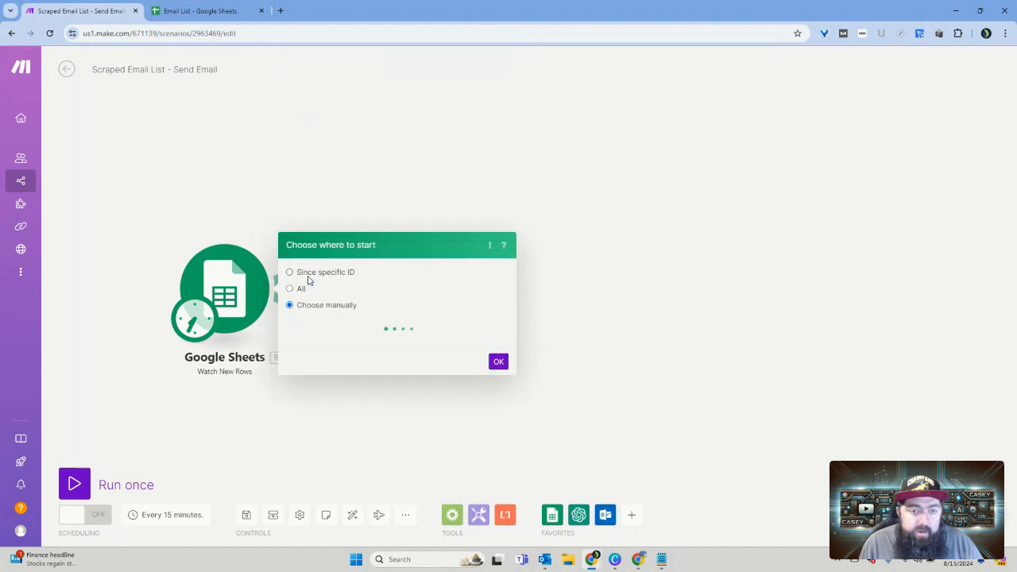
pyautogui.click(290, 289)
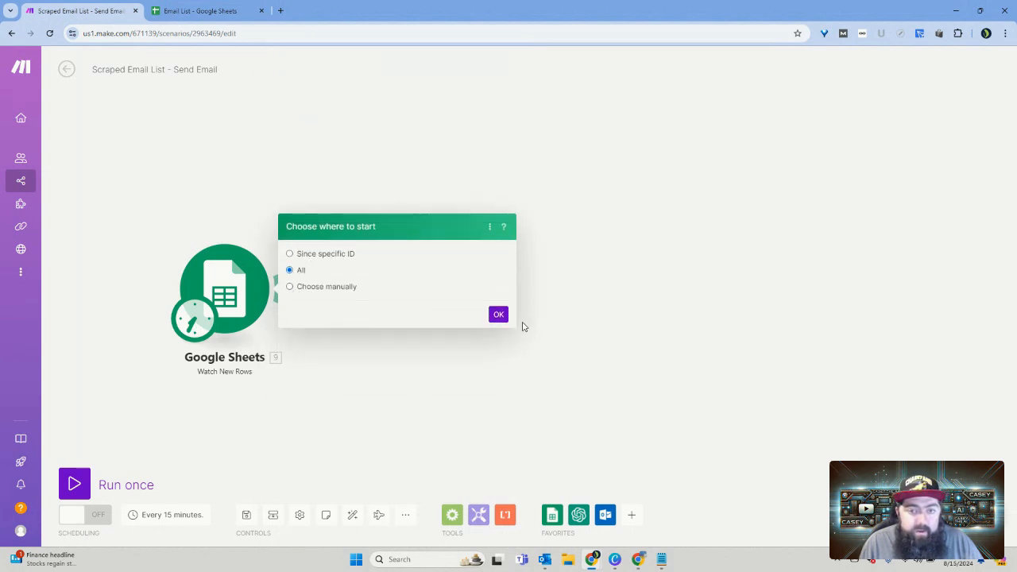
pyautogui.click(498, 315)
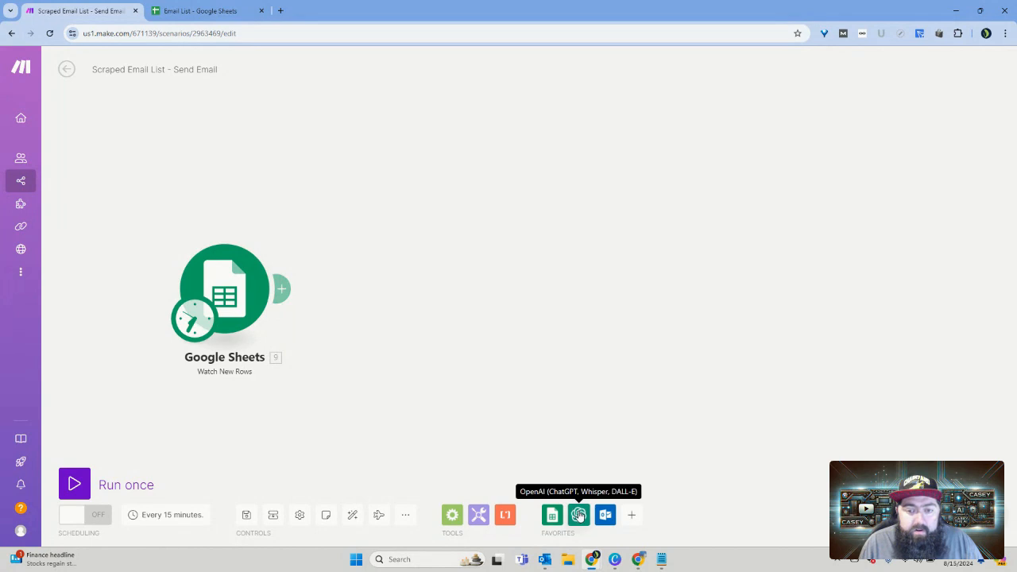
# Step: Add a Microsoft 365 Email (Outlook) Create a Draft Message module after Google Sheets, spaced well apart from it
pyautogui.click(291, 286)
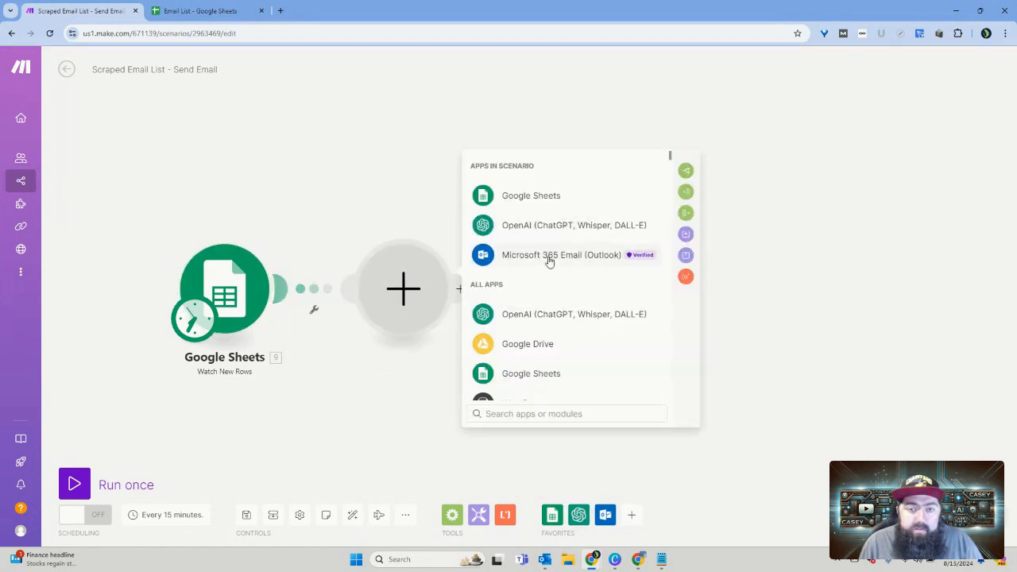
pyautogui.click(545, 256)
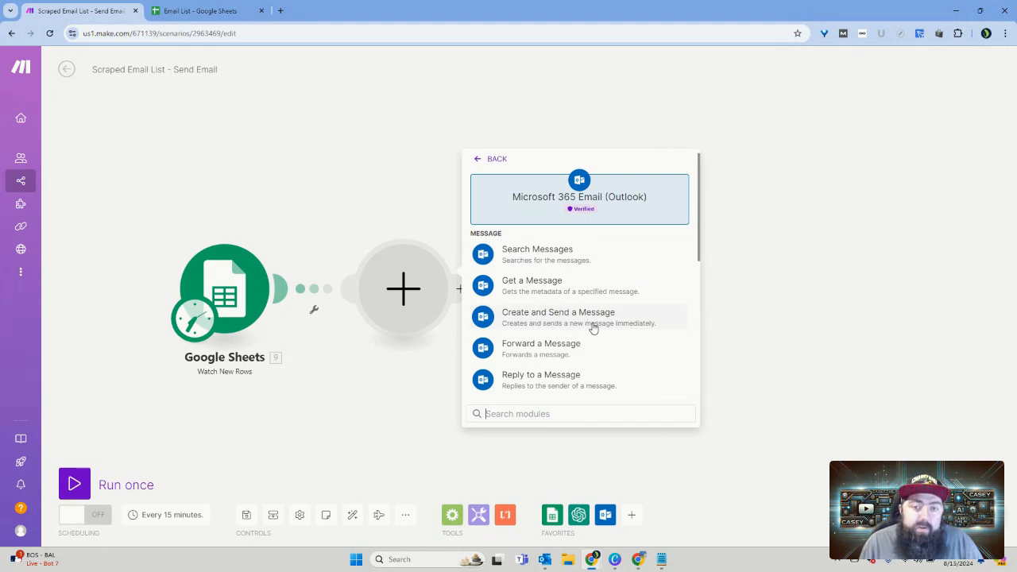
pyautogui.scroll(-4, 592, 328)
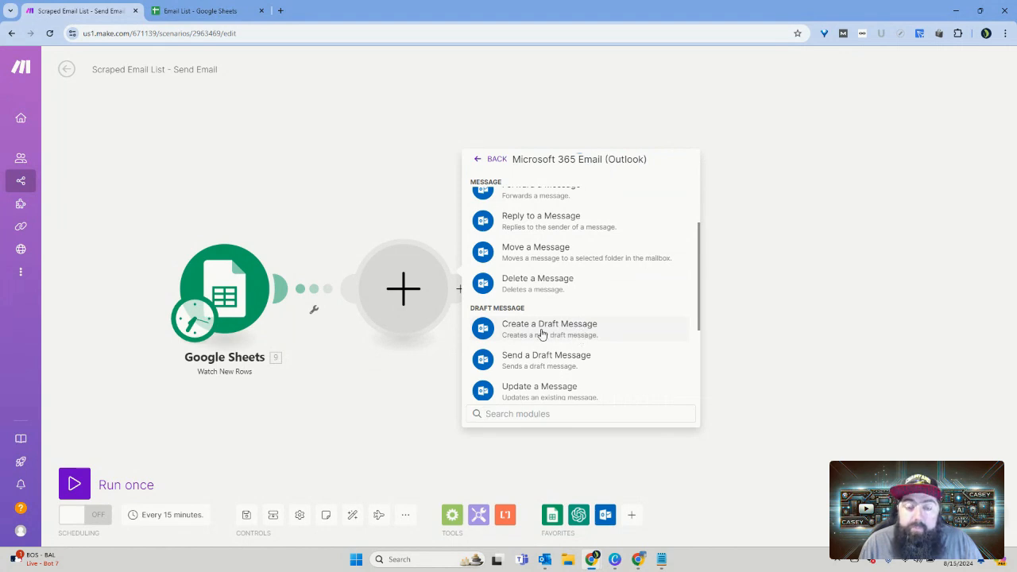
pyautogui.click(542, 333)
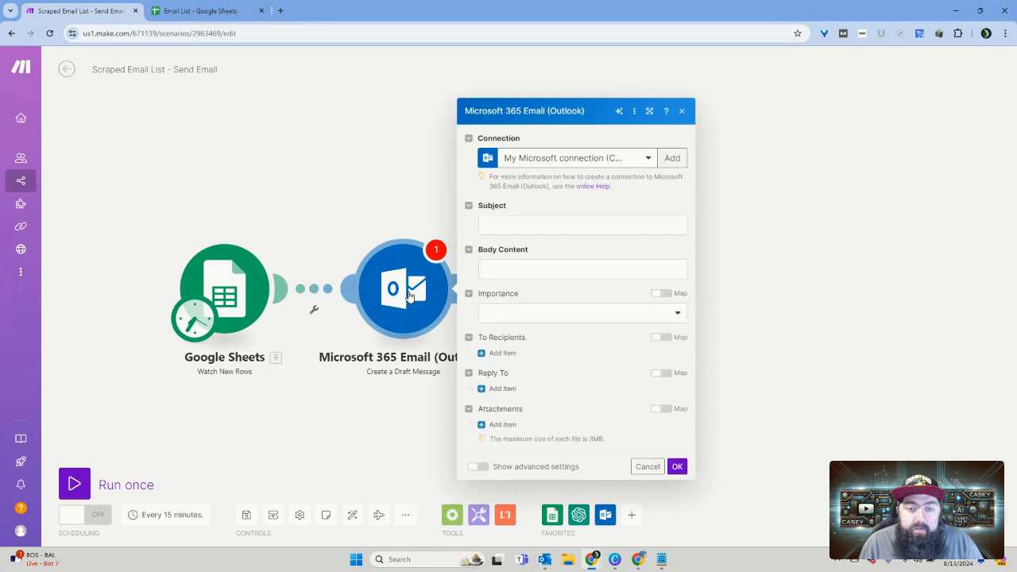
pyautogui.moveTo(409, 295); pyautogui.dragTo(689, 290)
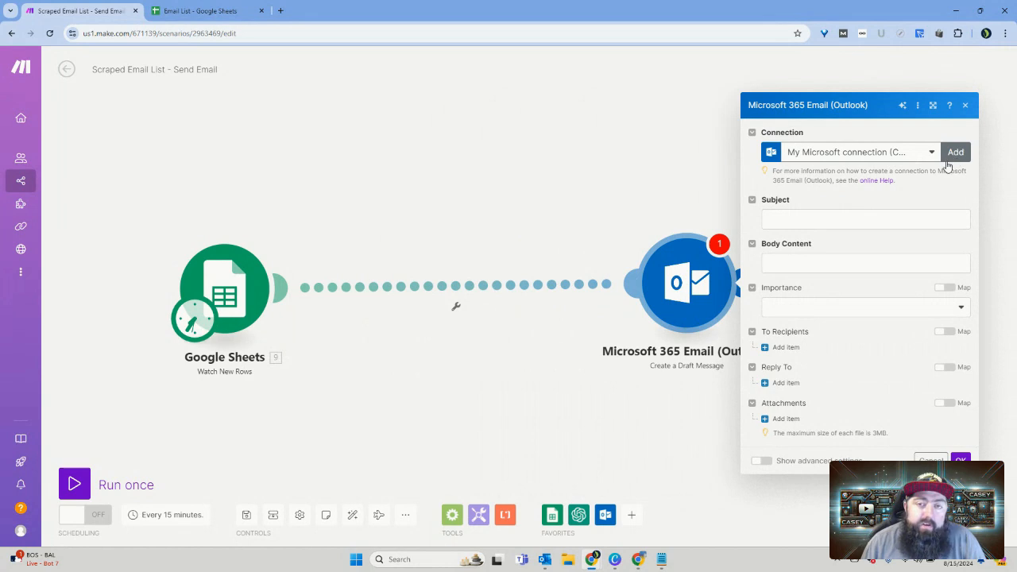
# Step: Close the draft message settings without filling in any fields and move the Outlook module farther away from Google Sheets
pyautogui.click(798, 219)
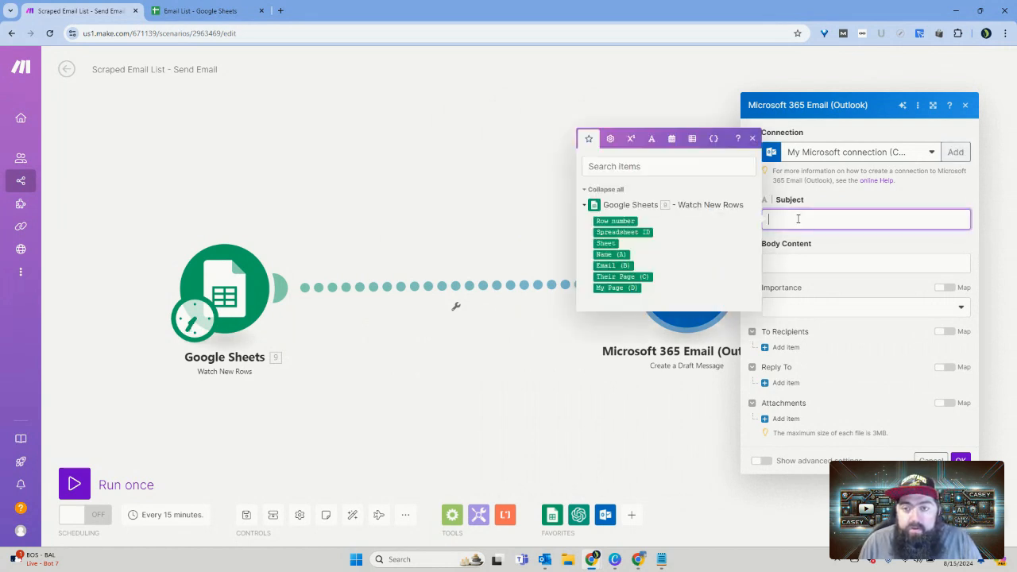
pyautogui.click(811, 258)
pyautogui.click(811, 326)
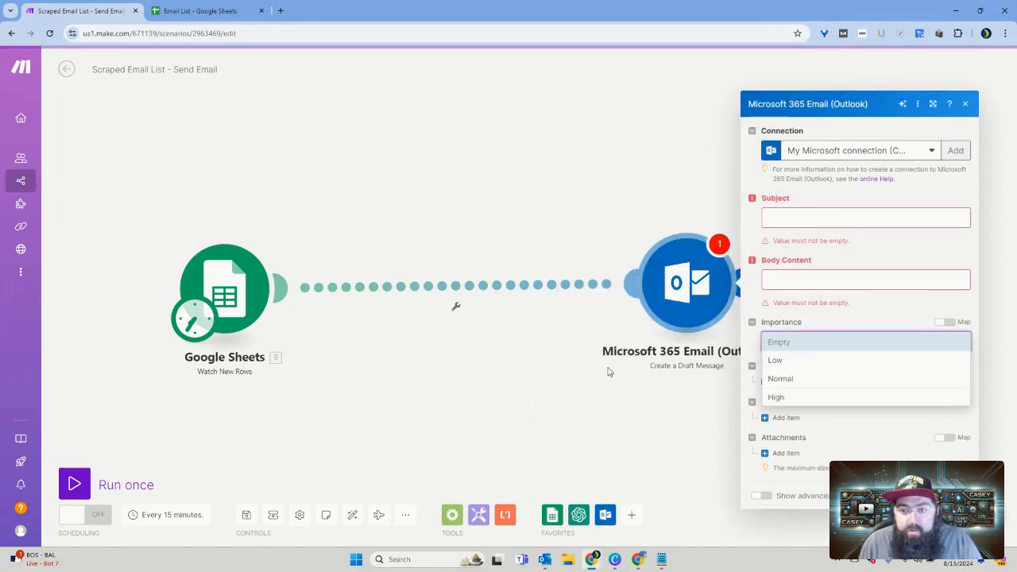
pyautogui.click(667, 395)
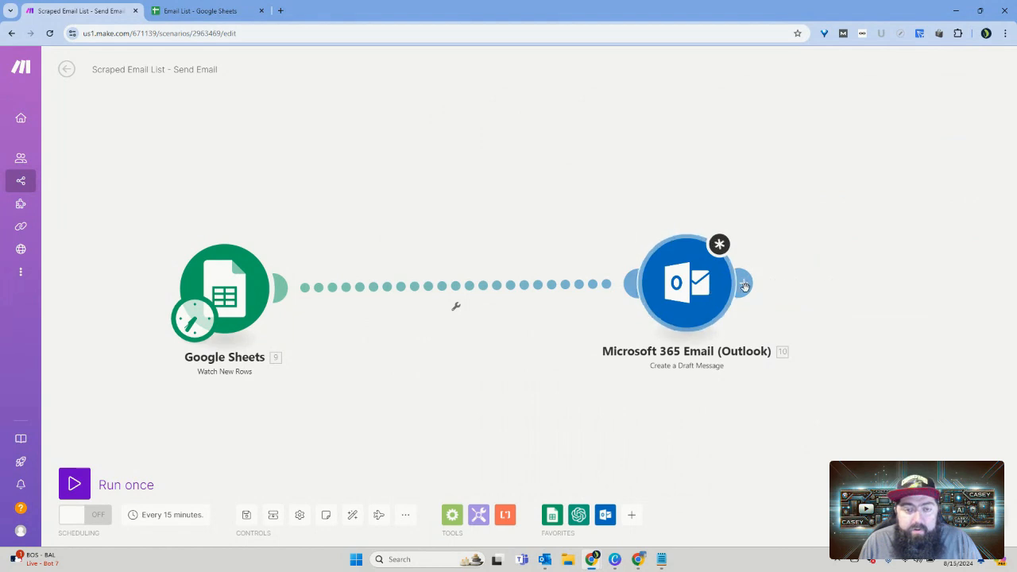
pyautogui.moveTo(692, 290); pyautogui.dragTo(920, 291)
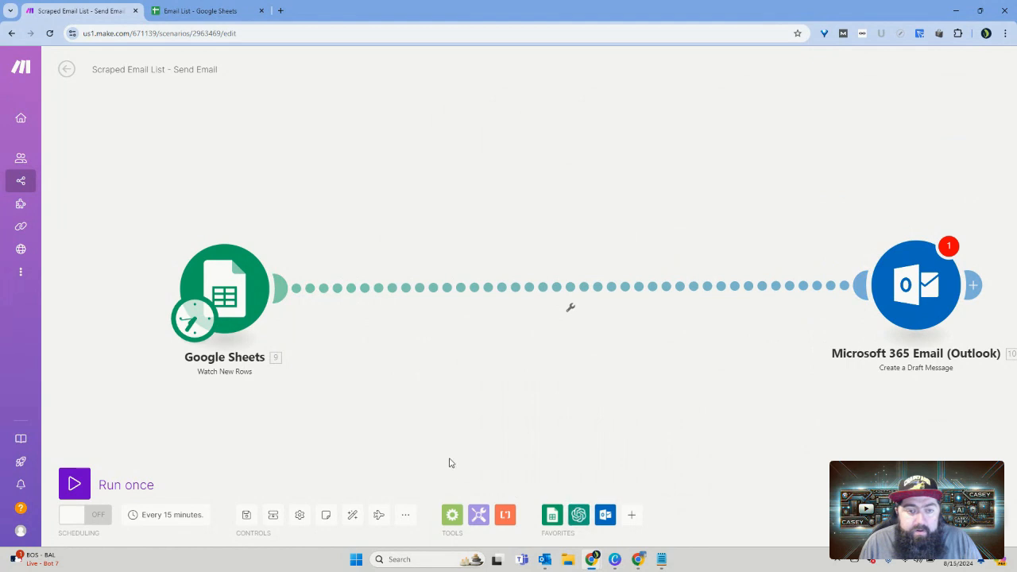
# Step: Insert an OpenAI Create a Completion (Prompt) module into the flow between Google Sheets and Outlook, closing its connection dialog
pyautogui.rightClick(507, 388)
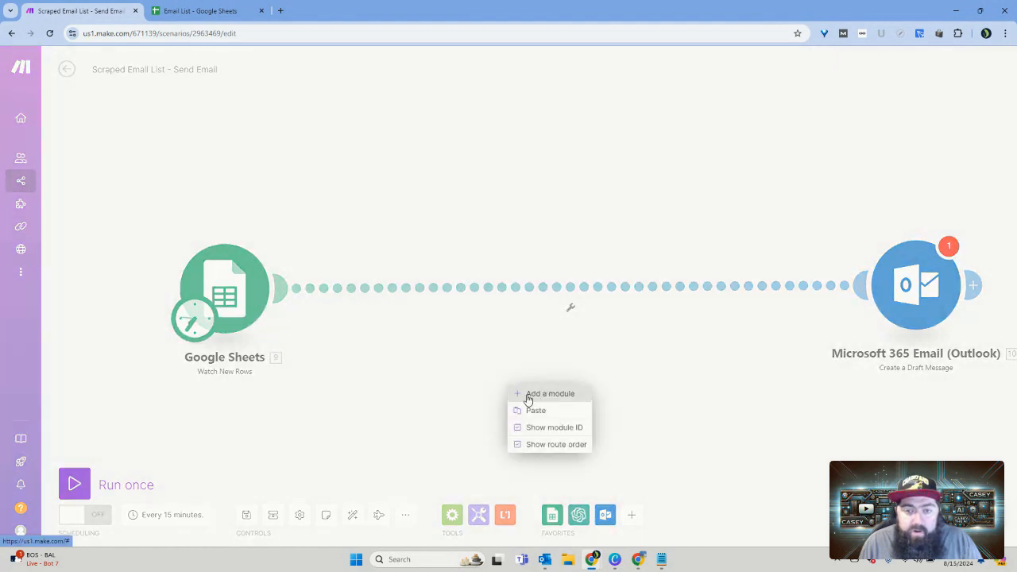
pyautogui.click(545, 394)
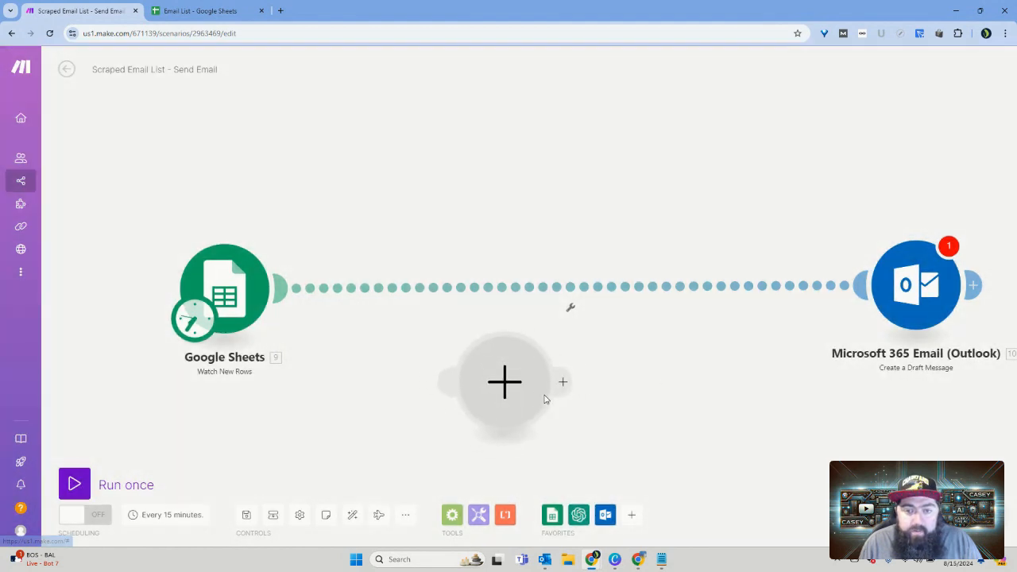
pyautogui.click(506, 383)
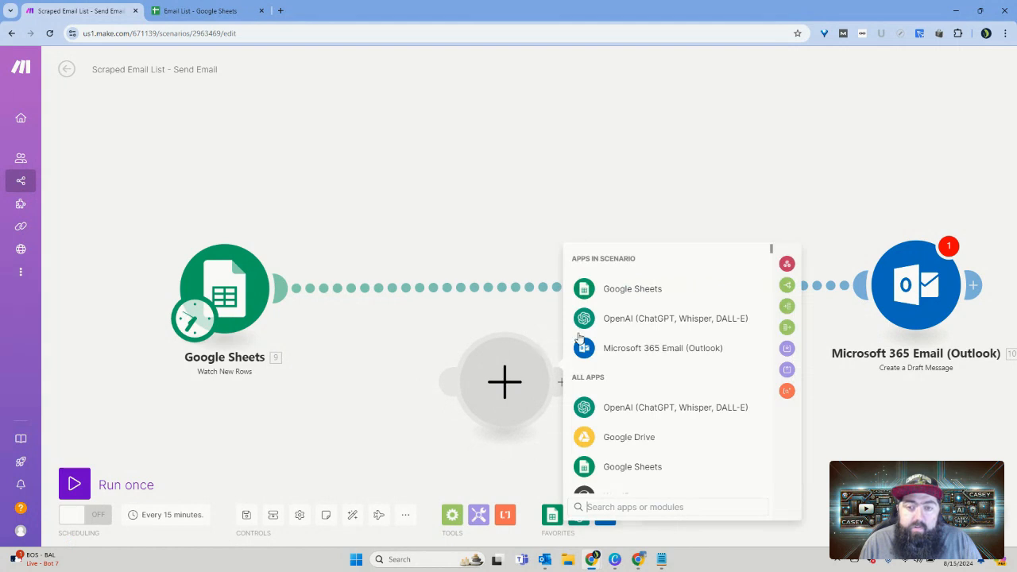
pyautogui.click(626, 325)
pyautogui.scroll(-1, 658, 373)
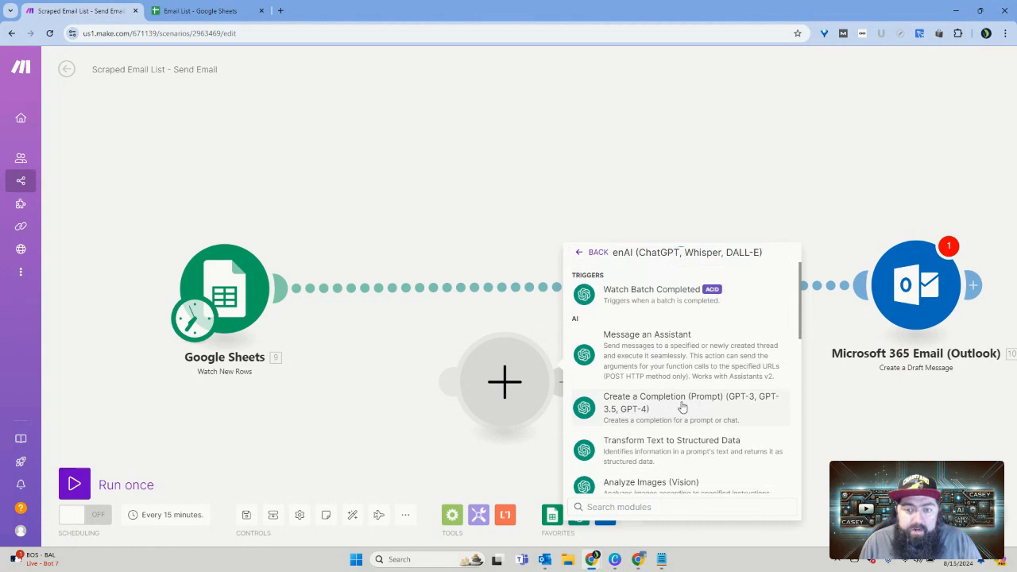
pyautogui.click(682, 408)
pyautogui.moveTo(458, 343); pyautogui.dragTo(393, 310)
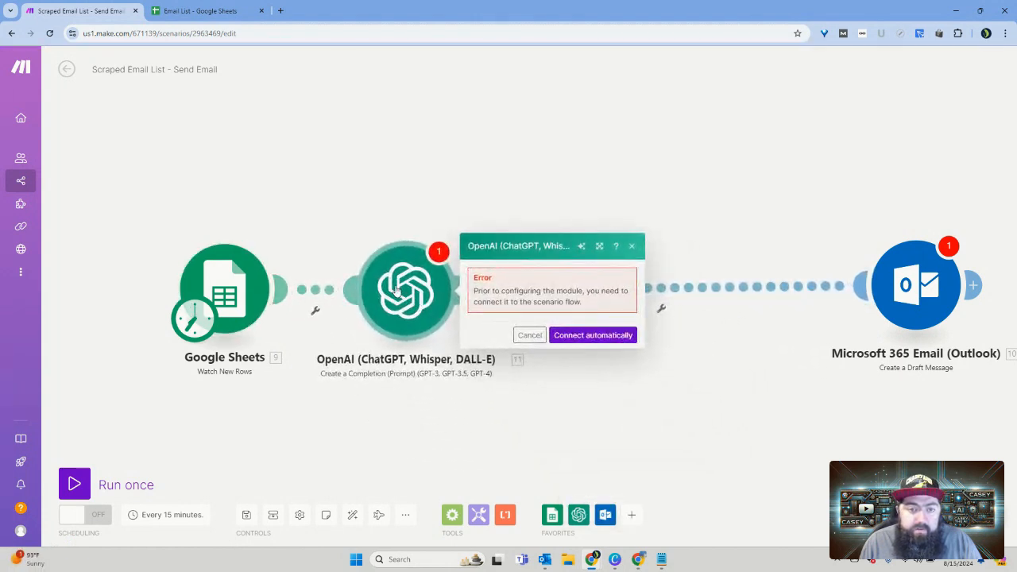
pyautogui.click(421, 421)
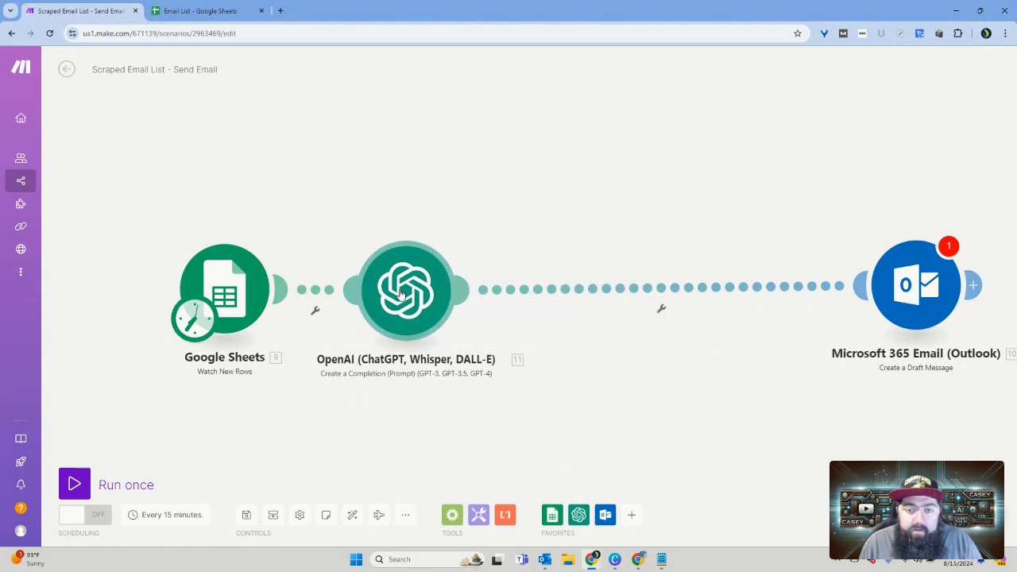
# Step: Rename the OpenAI module to Love The Page and move it slightly closer to the Google Sheets module
pyautogui.rightClick(406, 300)
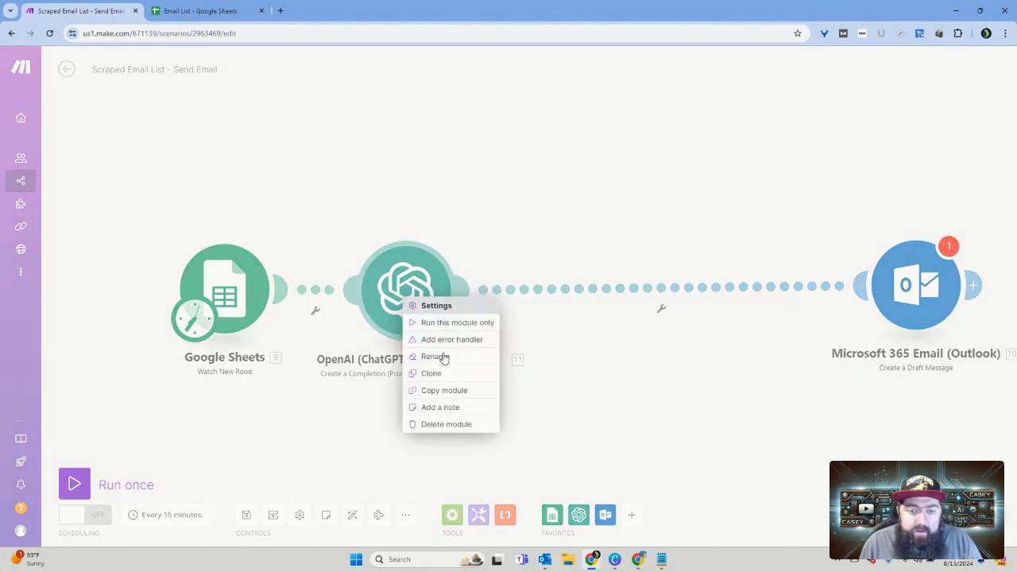
pyautogui.click(442, 357)
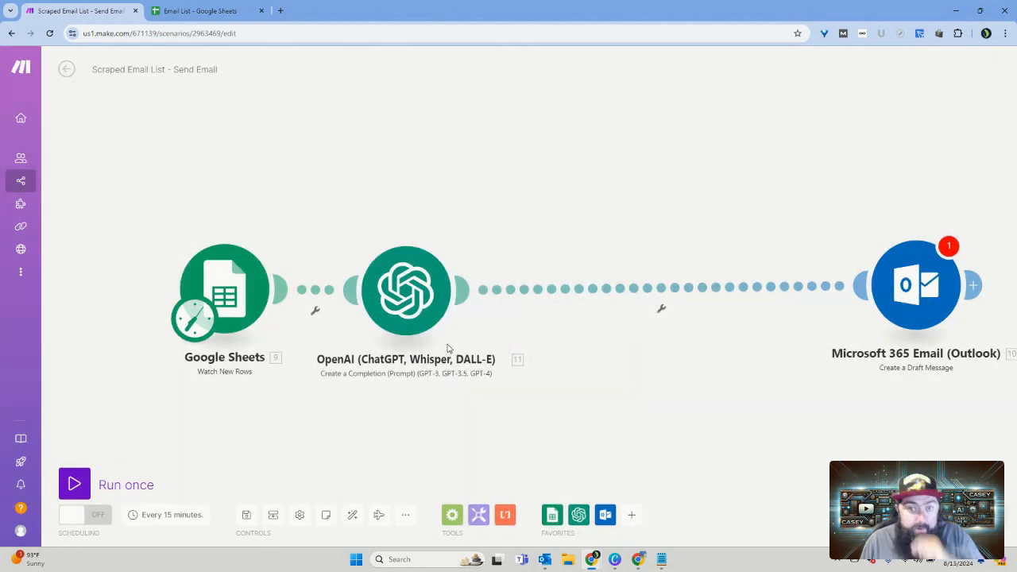
pyautogui.rightClick(412, 295)
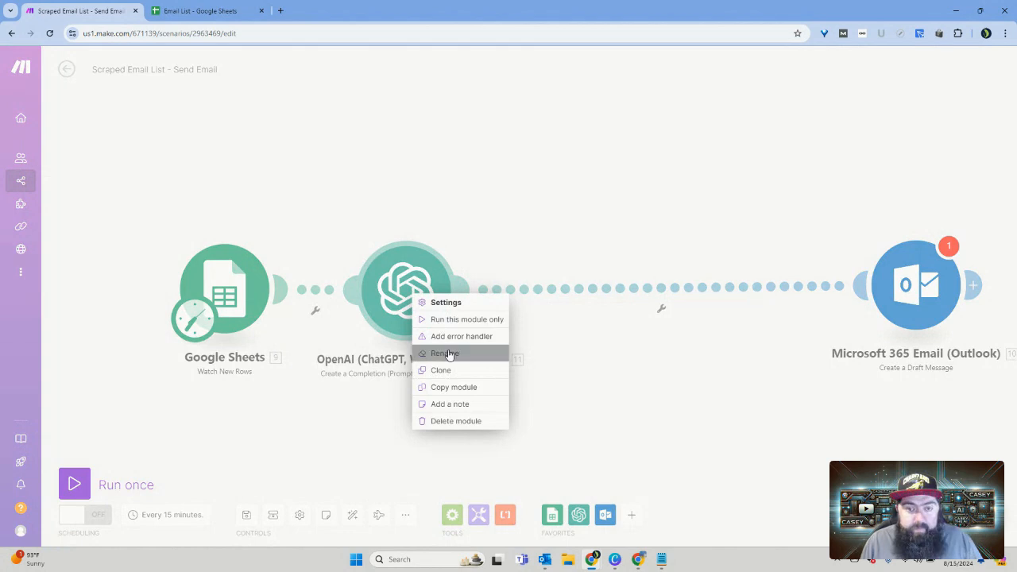
pyautogui.click(445, 353)
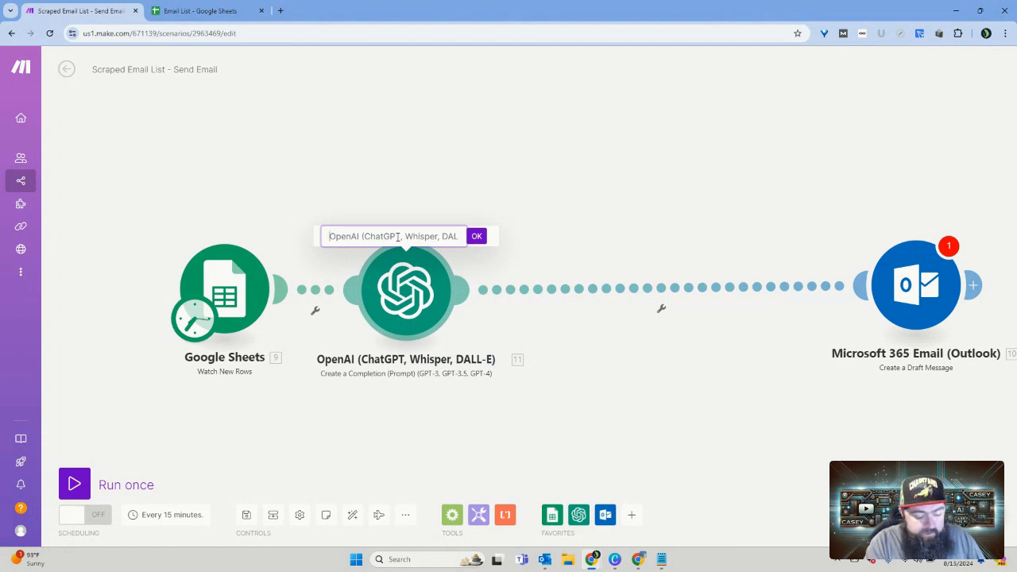
pyautogui.hotkey('ctrl', 'a')
pyautogui.write('Lov')
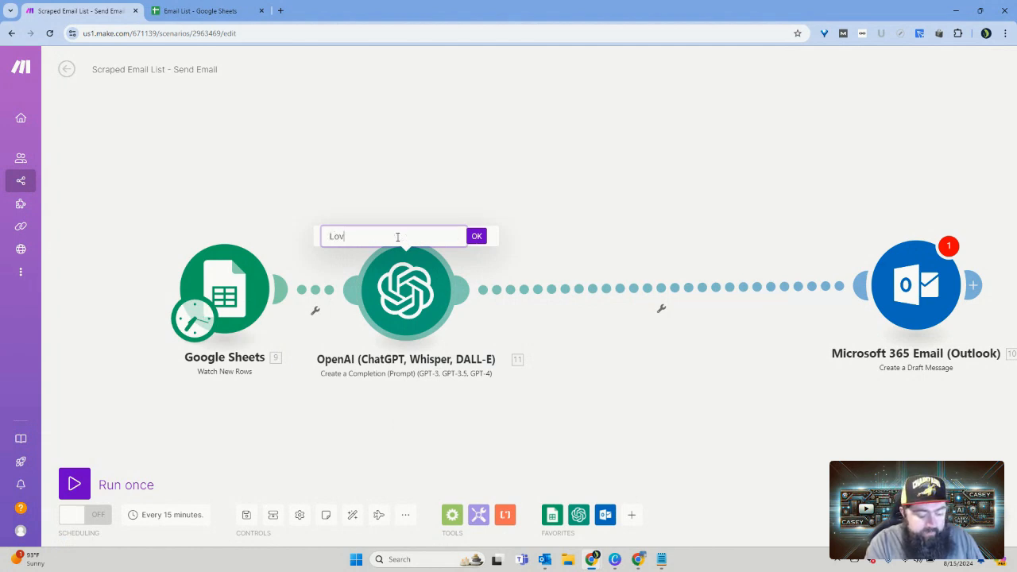
pyautogui.write('e The Page')
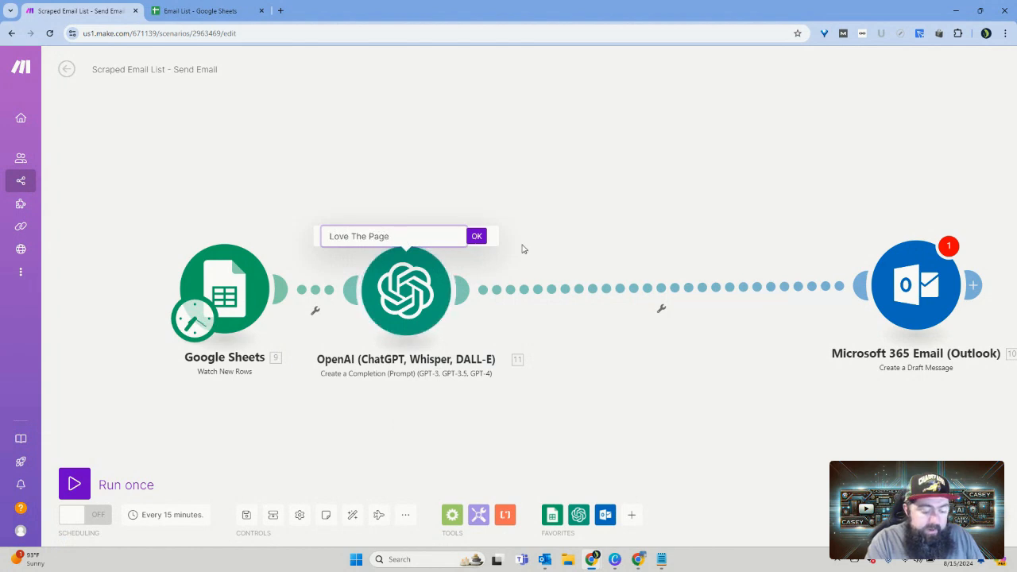
pyautogui.click(477, 236)
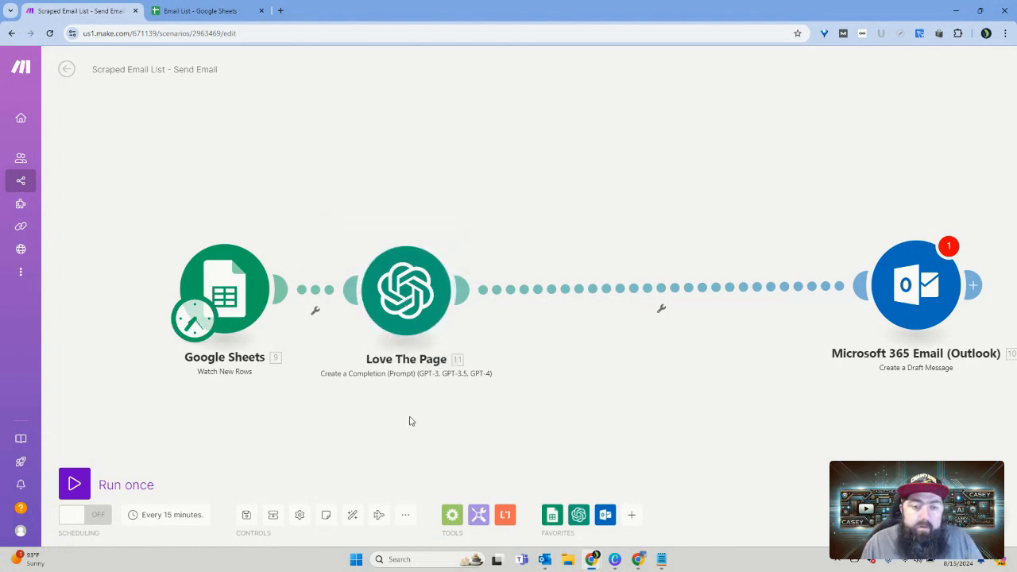
pyautogui.moveTo(402, 311); pyautogui.dragTo(387, 311)
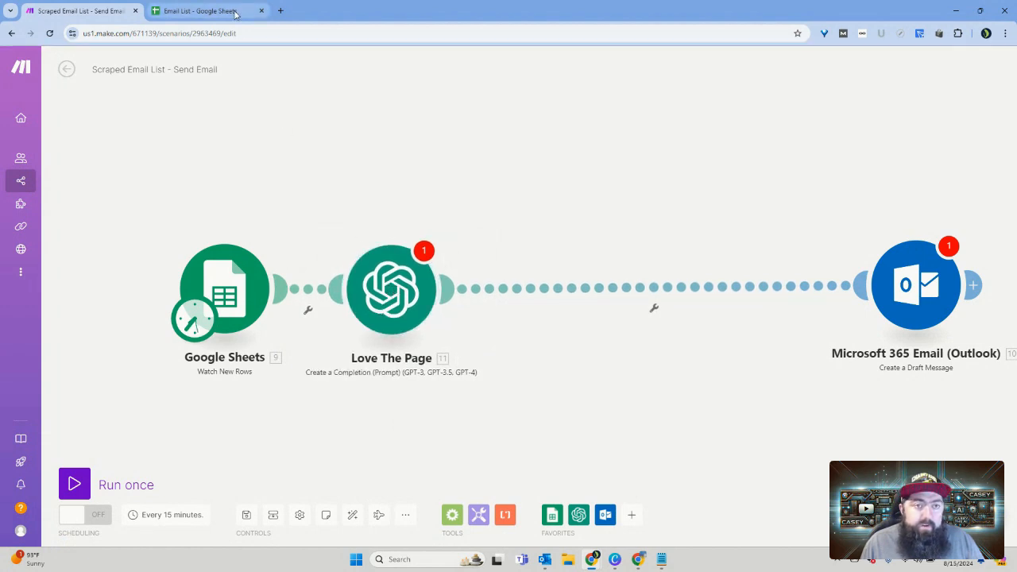
# Step: Set the Love The Page module's model to gpt-4o-mini (system) and its Max Tokens to 0
pyautogui.click(385, 285)
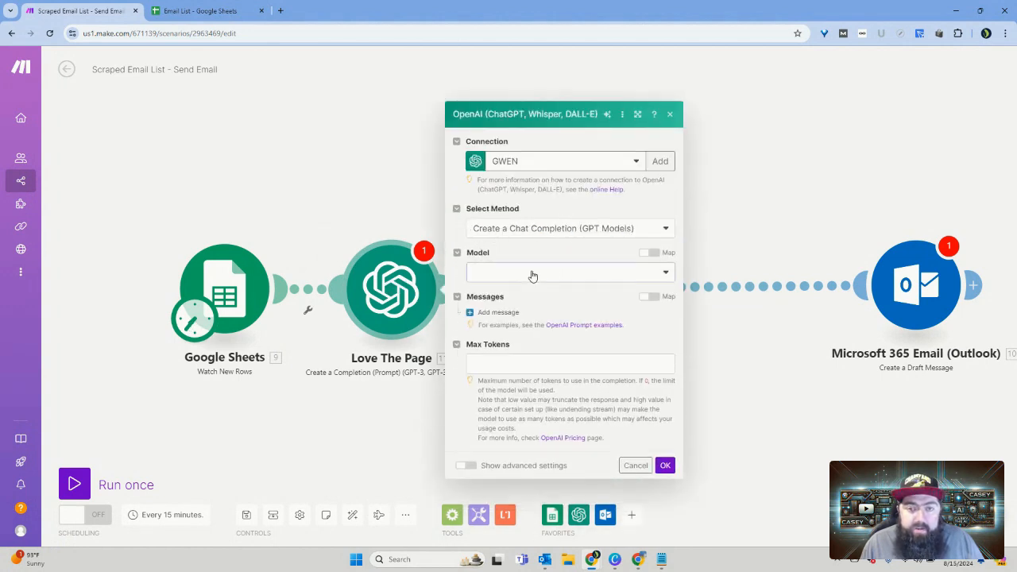
pyautogui.click(533, 274)
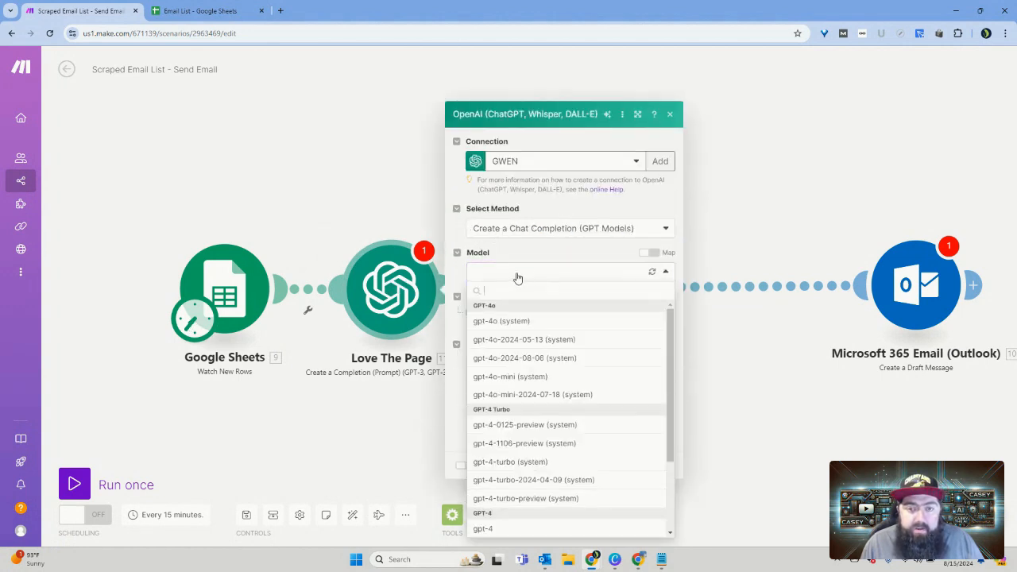
pyautogui.click(496, 382)
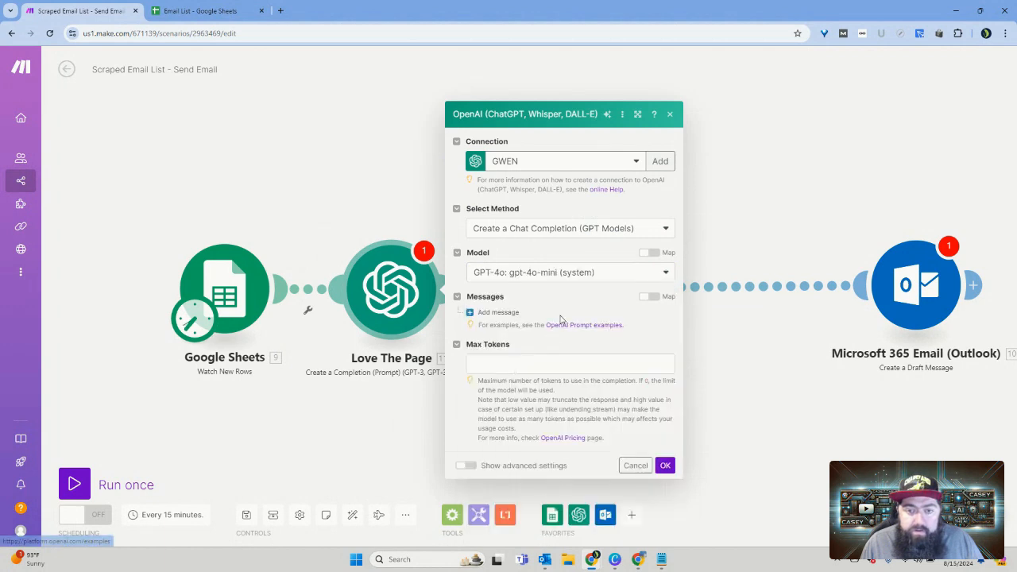
pyautogui.click(499, 360)
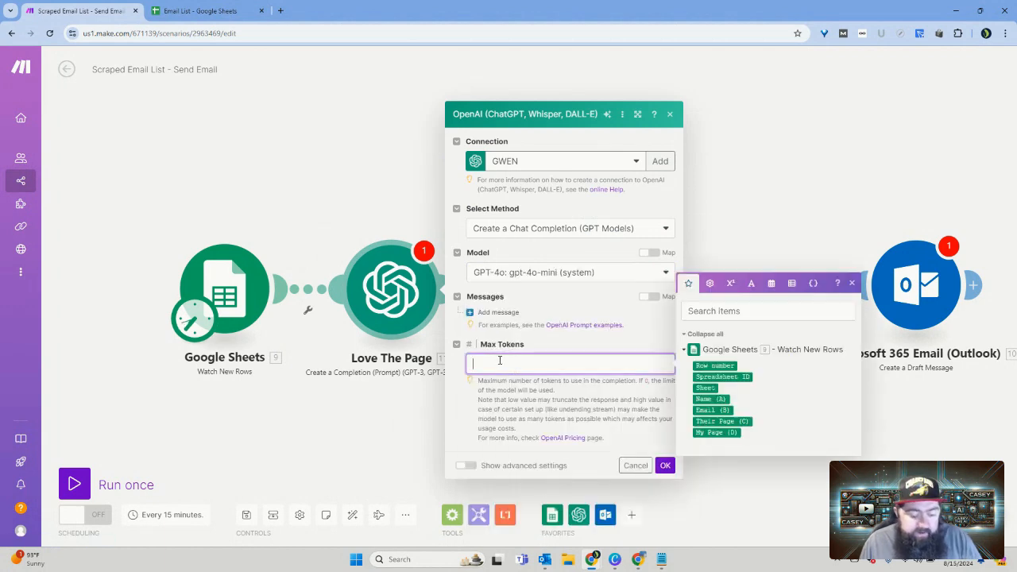
pyautogui.write('0')
pyautogui.click(558, 308)
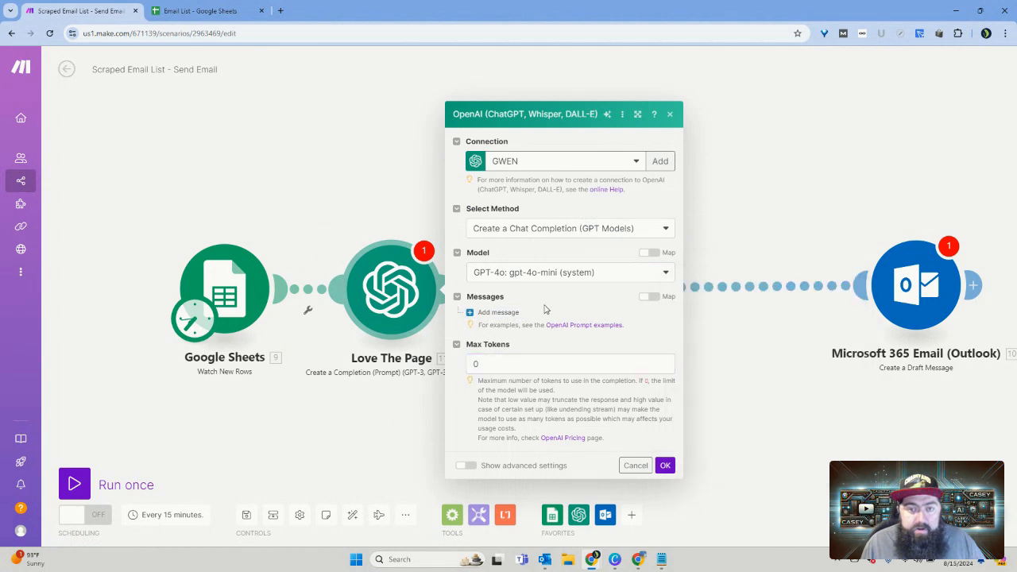
# Step: Add a first message to the Love The Page prompt with the System role
pyautogui.click(500, 315)
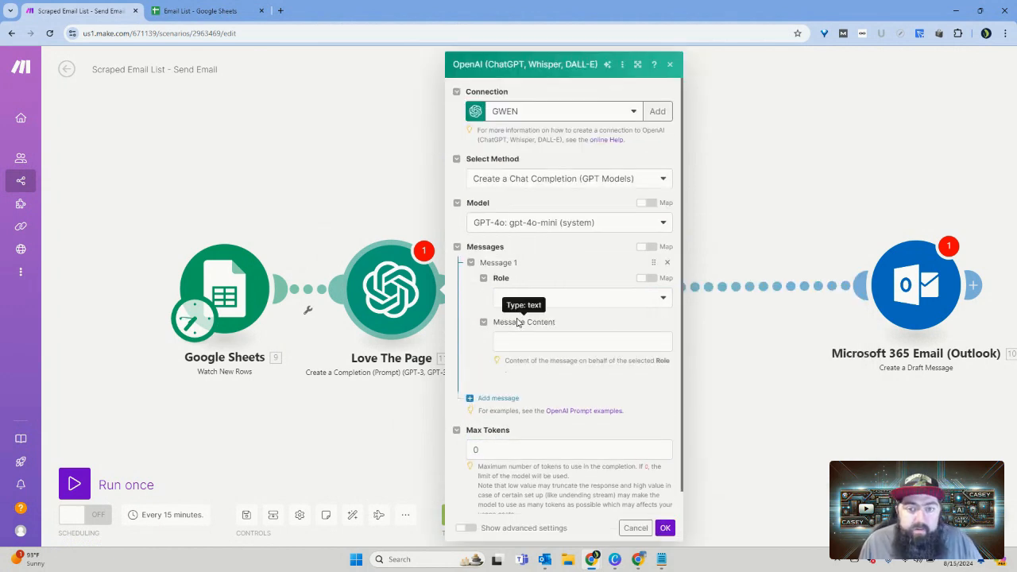
pyautogui.scroll(-1, 580, 319)
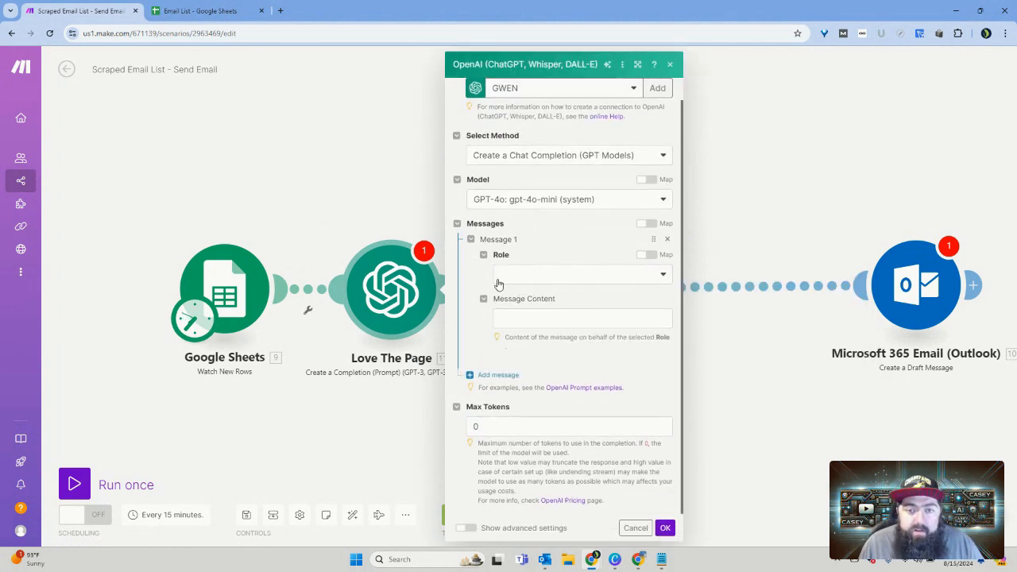
pyautogui.click(544, 279)
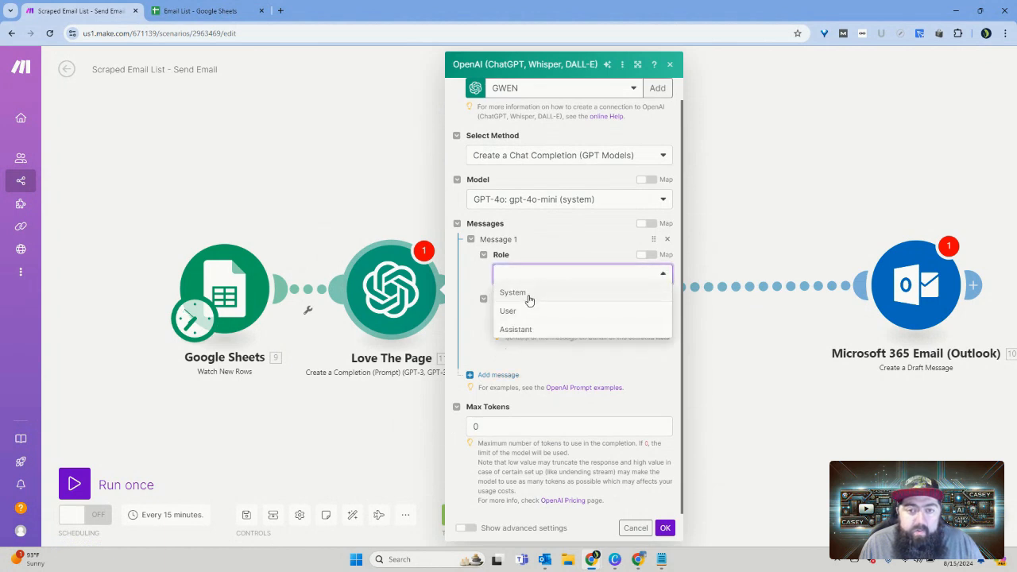
pyautogui.click(532, 296)
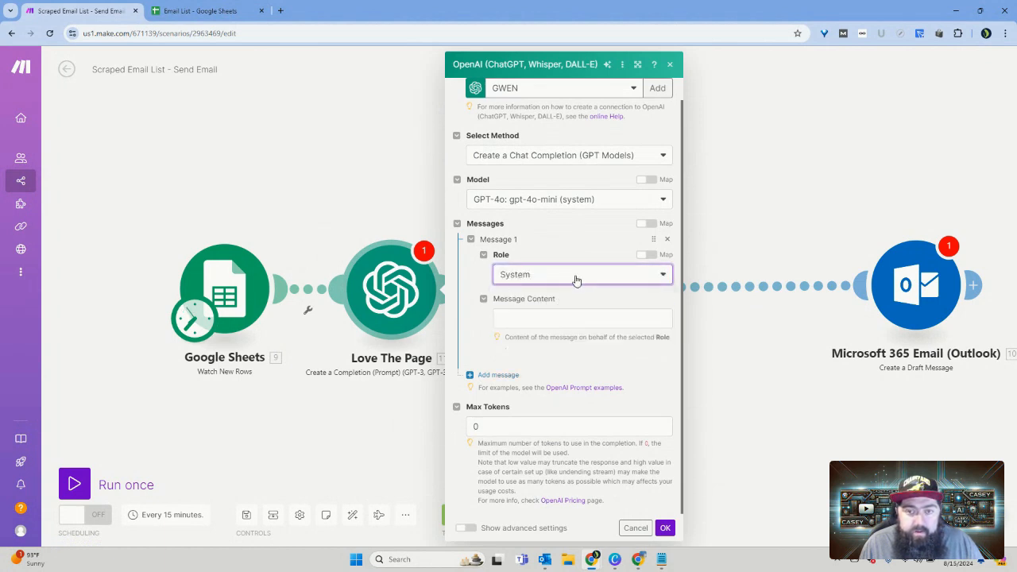
pyautogui.click(577, 278)
pyautogui.click(577, 280)
# Step: Write "You are a marketing expert that specializes in email marketing to get links." as the System message's content
pyautogui.click(548, 318)
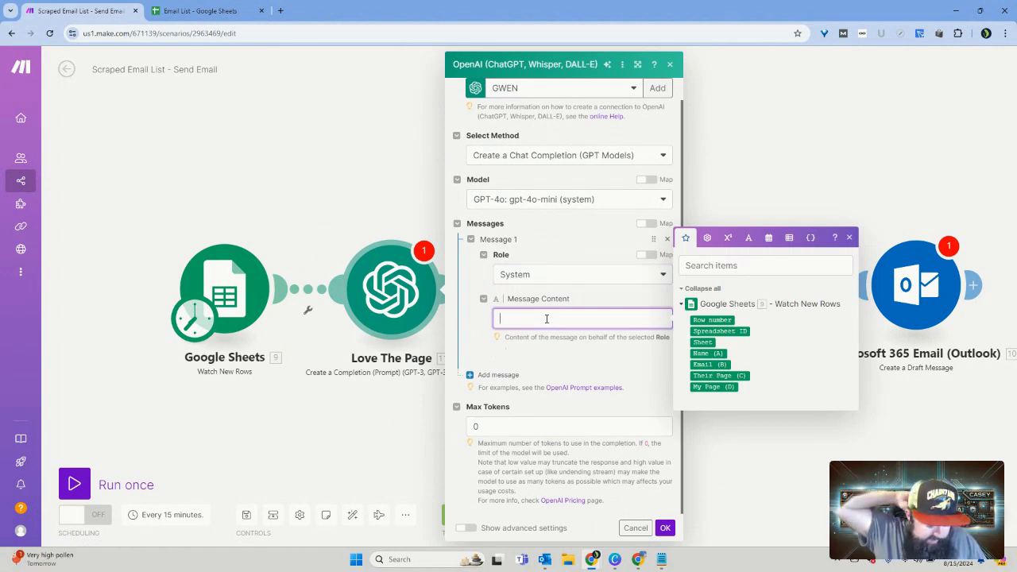
pyautogui.write('You')
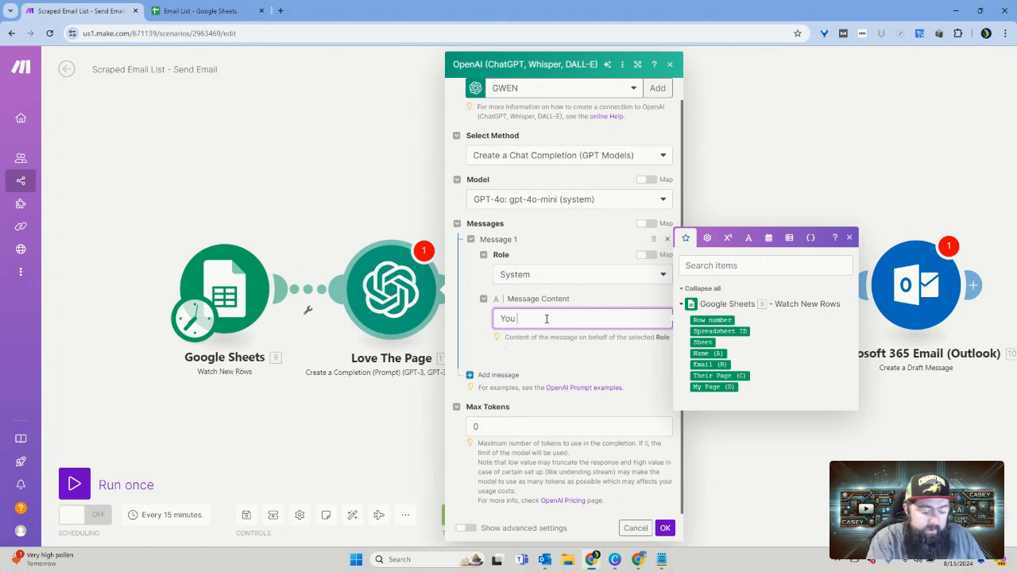
pyautogui.write(' are a mar')
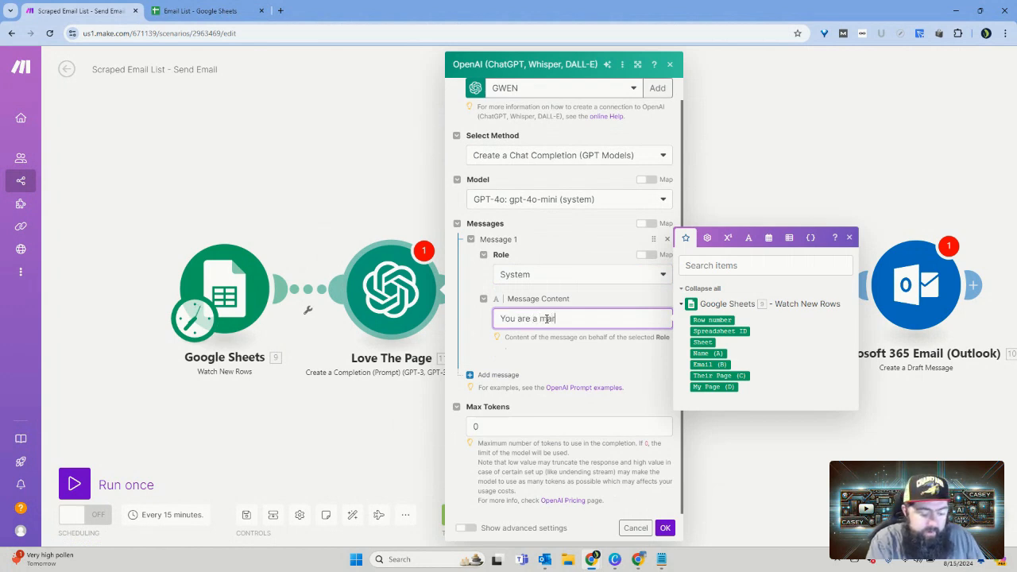
pyautogui.write('keting ex')
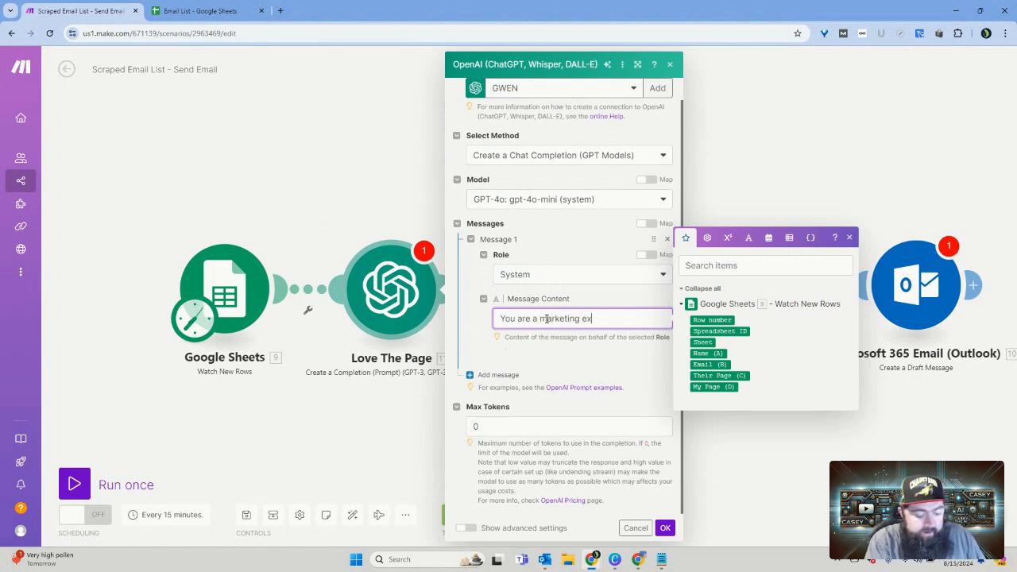
pyautogui.write('pert')
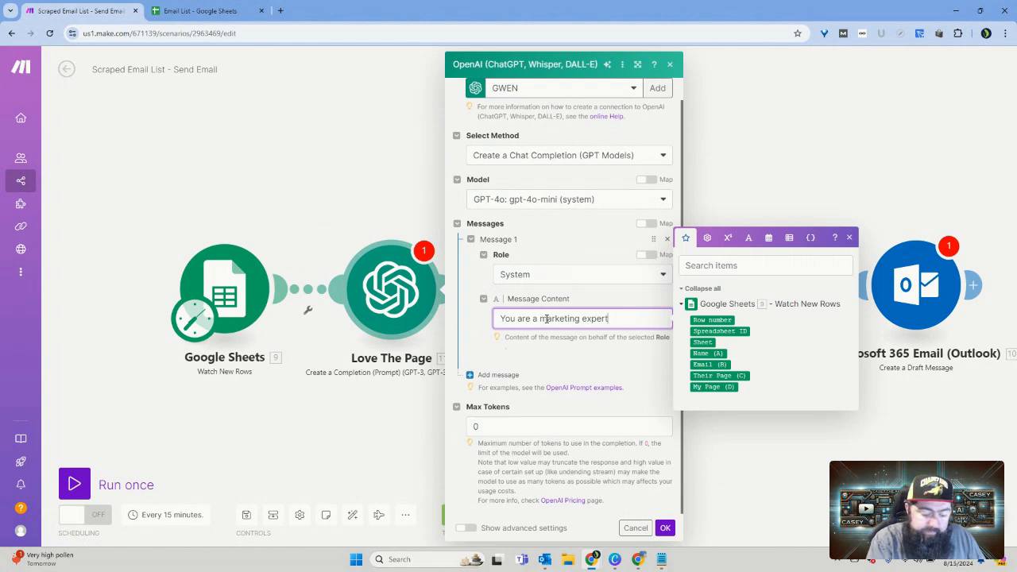
pyautogui.write(', ')
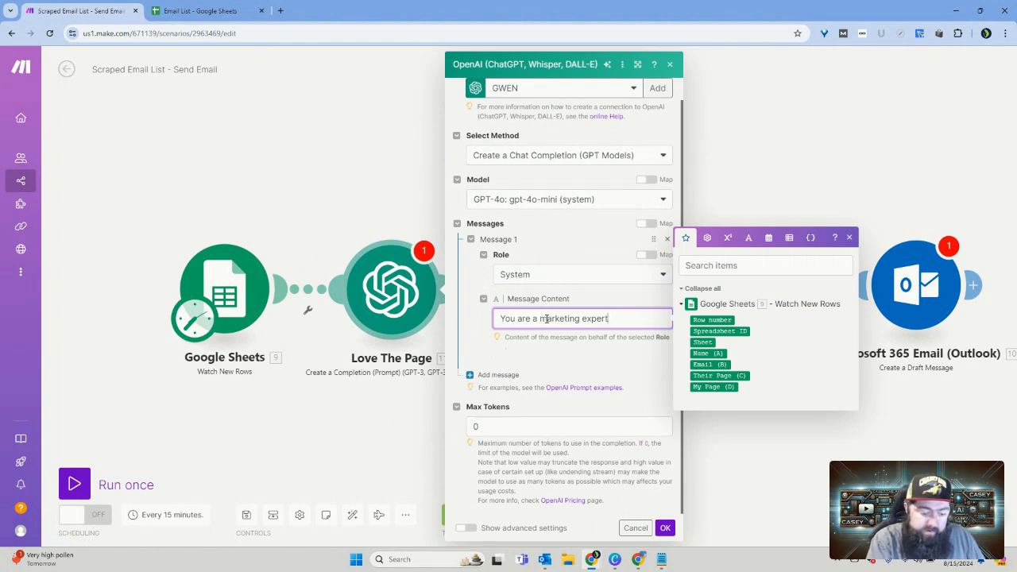
pyautogui.write('that')
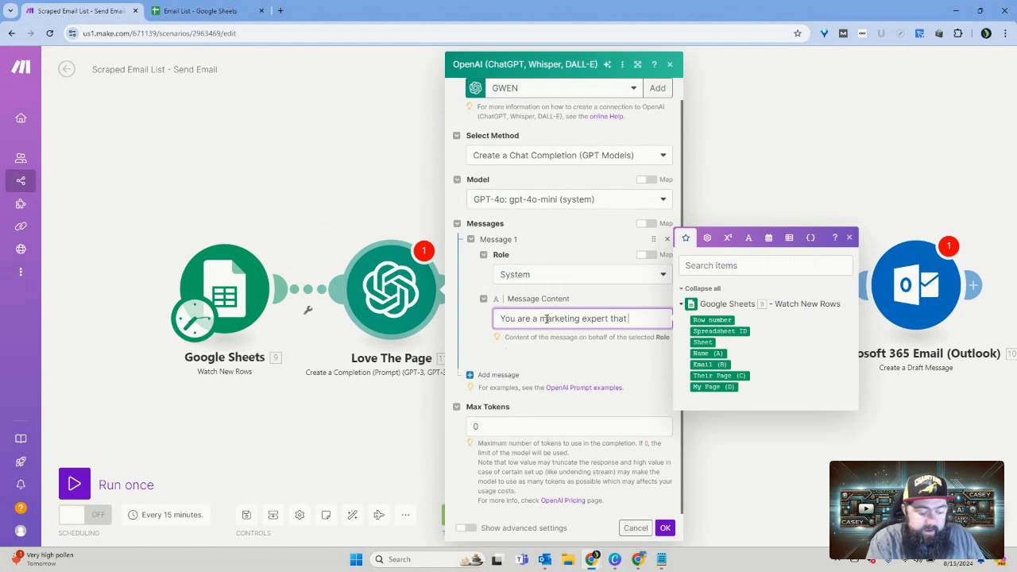
pyautogui.write(' special')
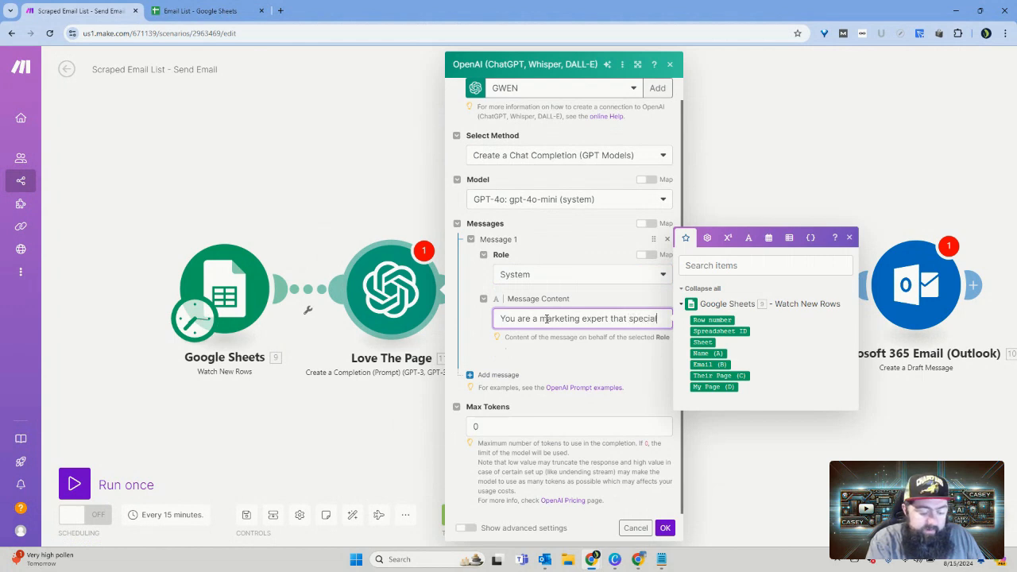
pyautogui.write('izes in')
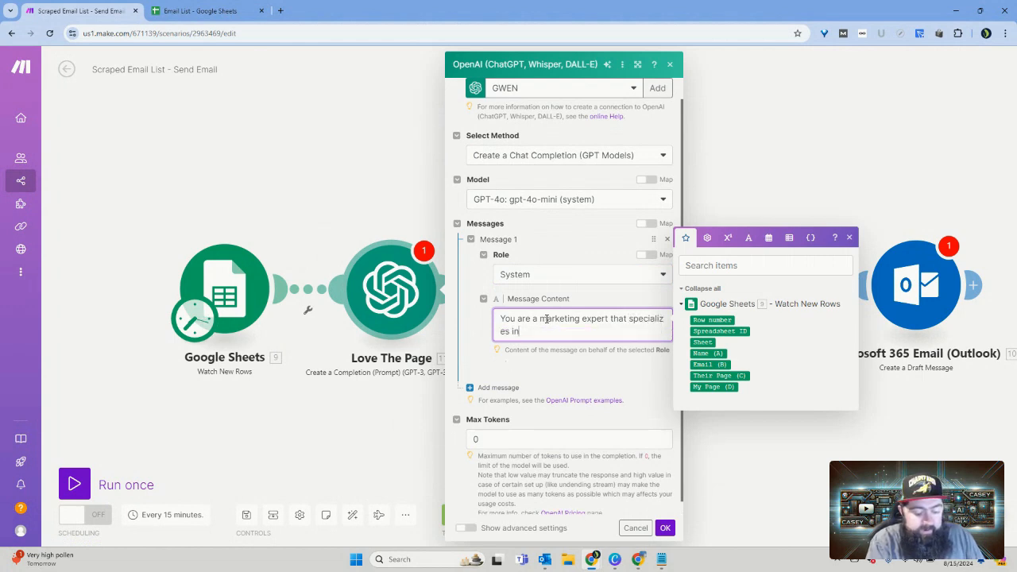
pyautogui.write(' email ma')
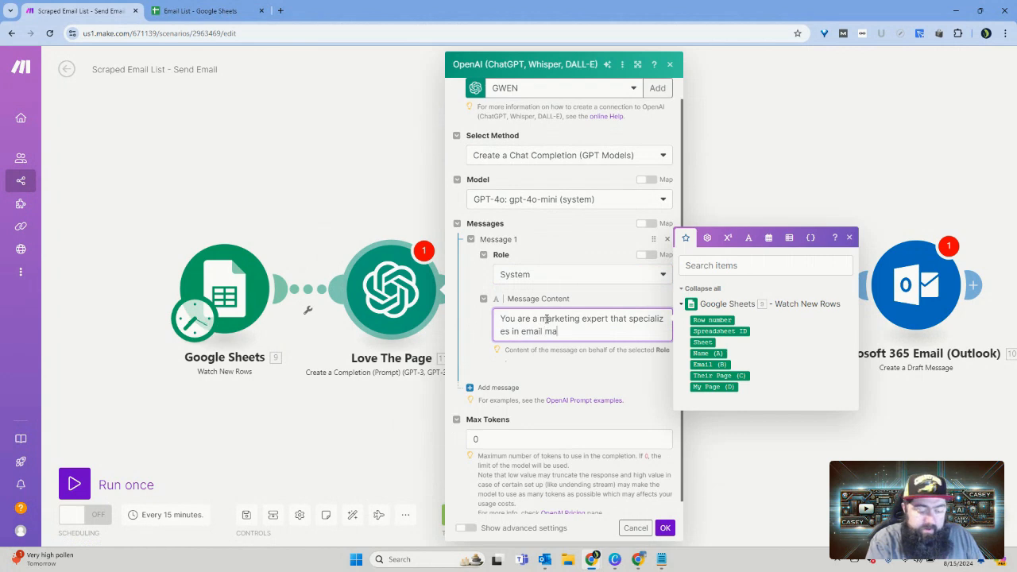
pyautogui.write('rketing to ')
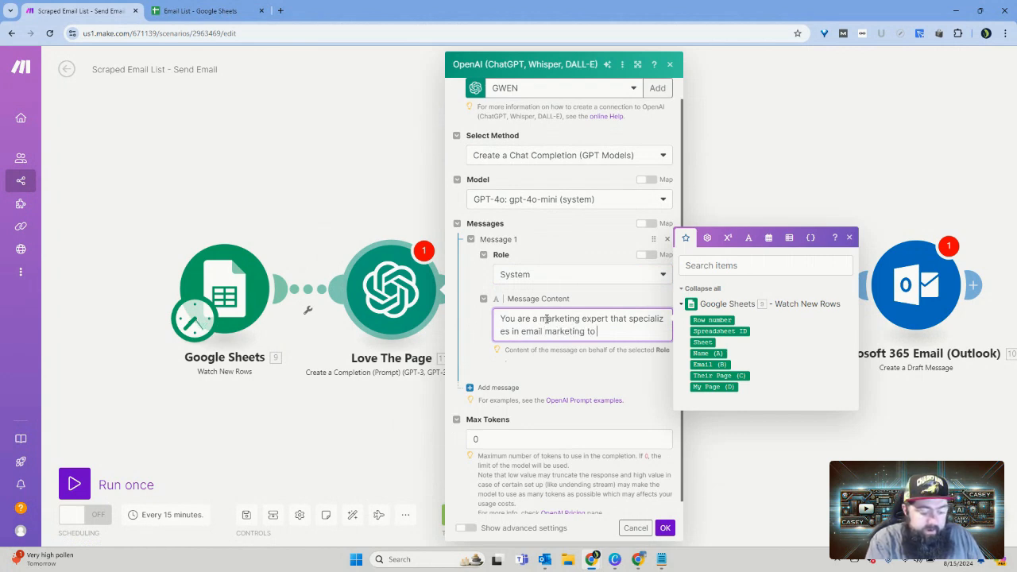
pyautogui.write('get links.')
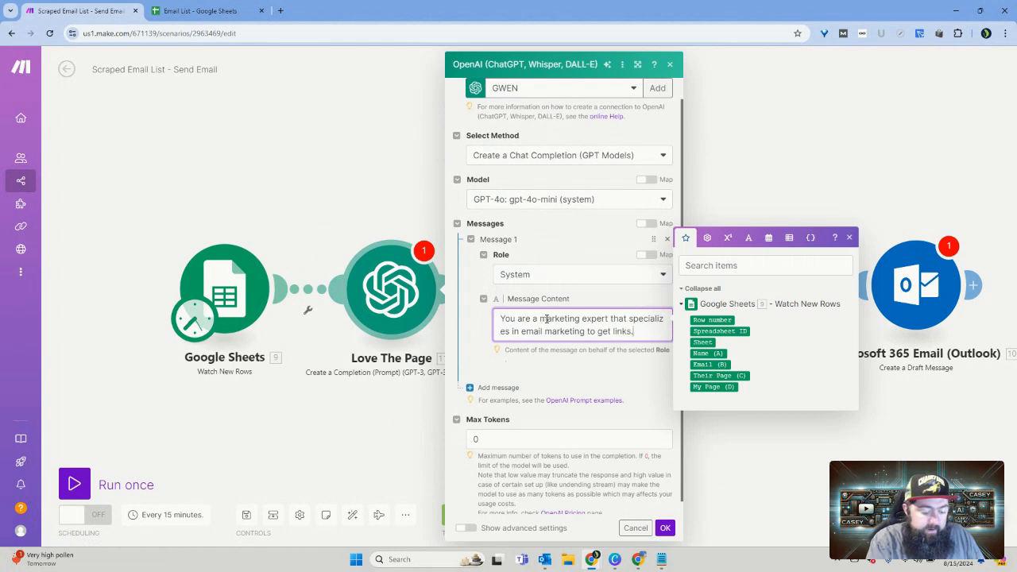
pyautogui.click(541, 377)
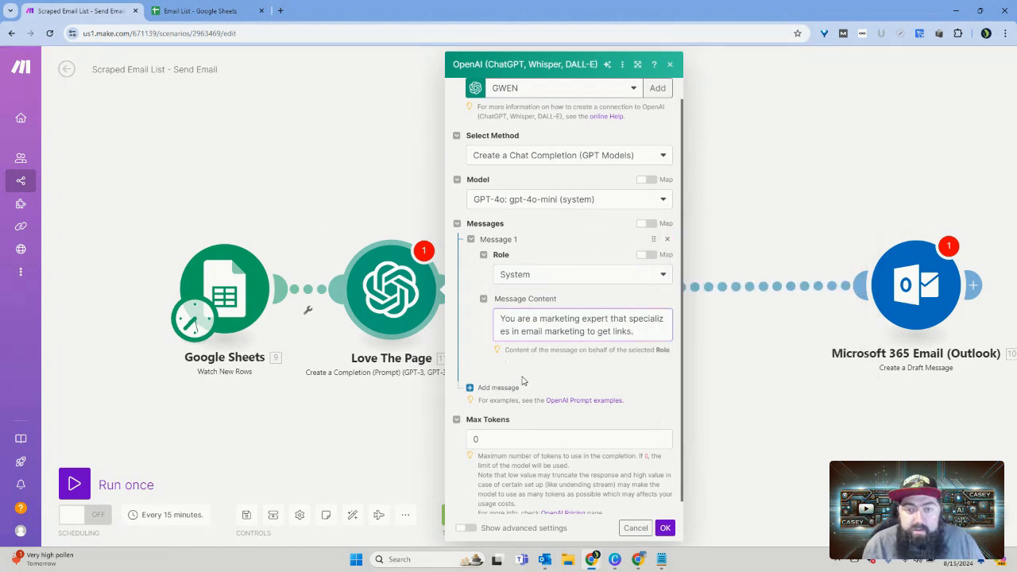
# Step: Add a second message to the Love The Page prompt with the User role
pyautogui.scroll(-1, 525, 373)
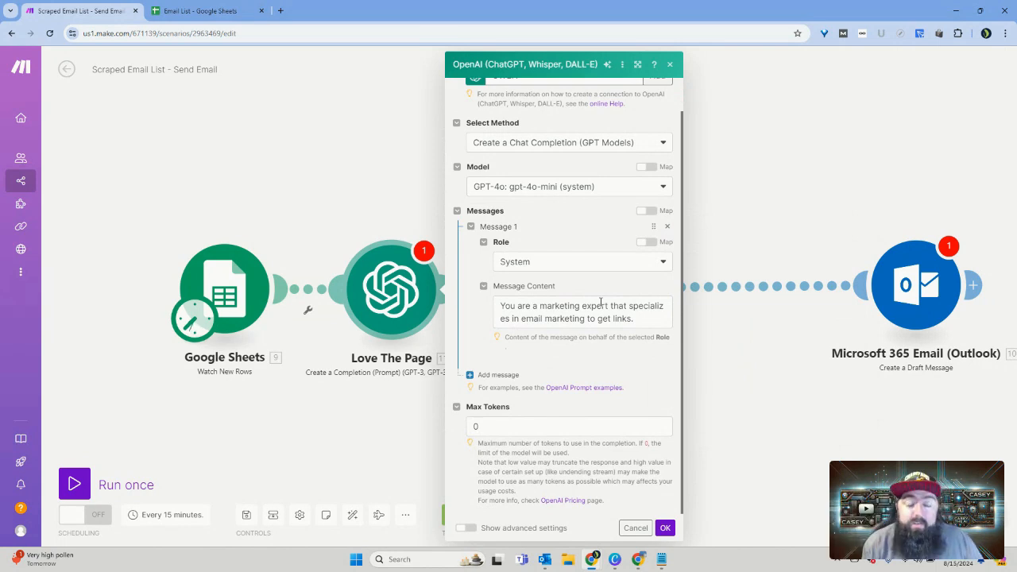
pyautogui.click(499, 374)
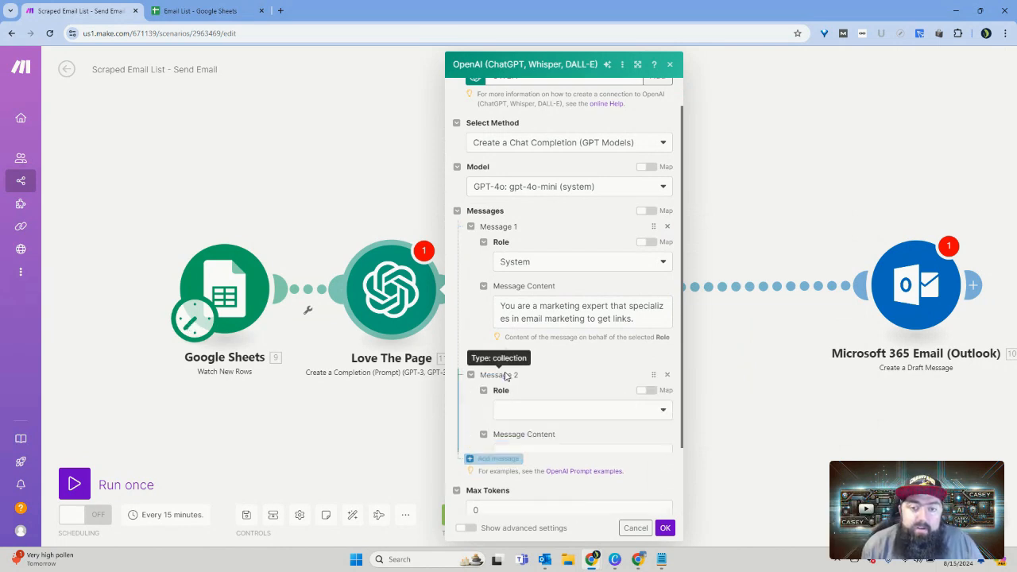
pyautogui.scroll(-1, 578, 365)
pyautogui.click(546, 357)
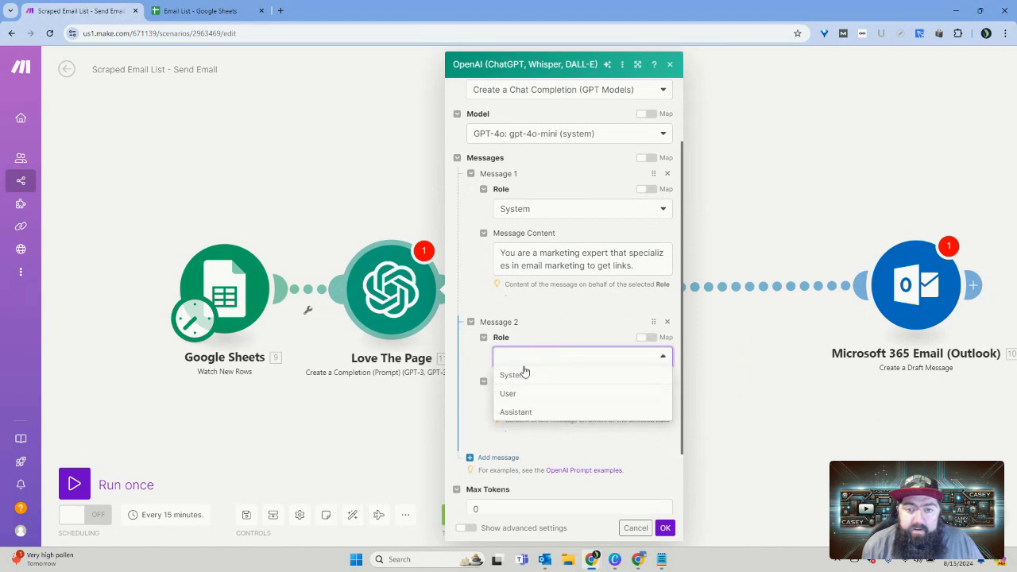
pyautogui.click(509, 395)
pyautogui.scroll(-1, 614, 169)
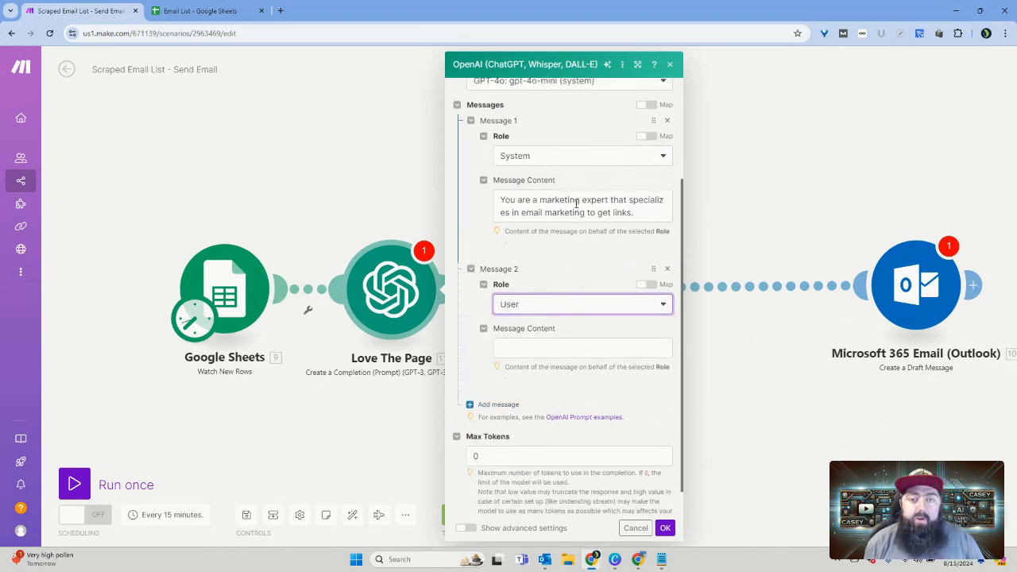
pyautogui.click(539, 350)
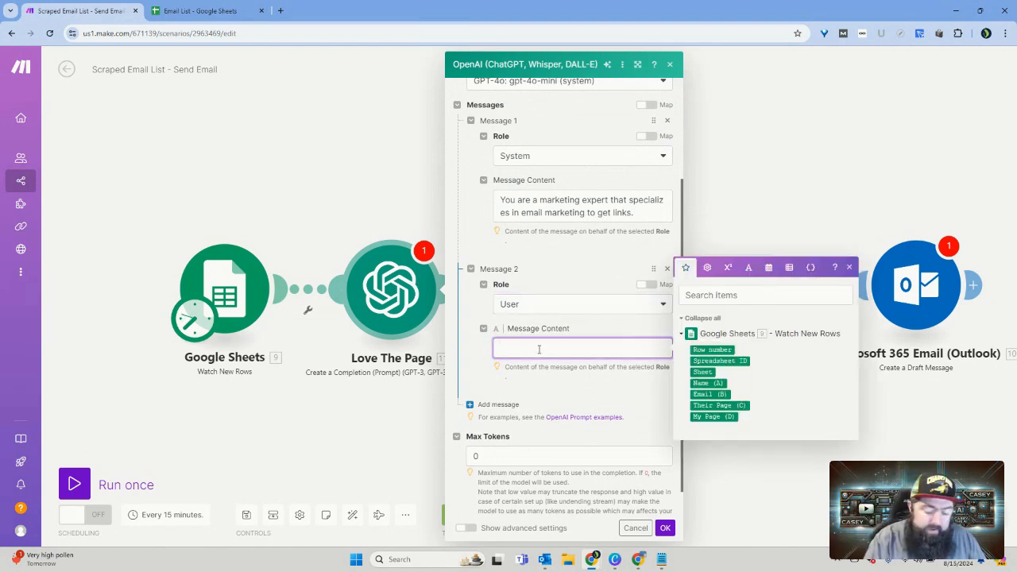
# Step: Append the sentence "You can analyze webpage." to the end of the System message's content
pyautogui.click(644, 213)
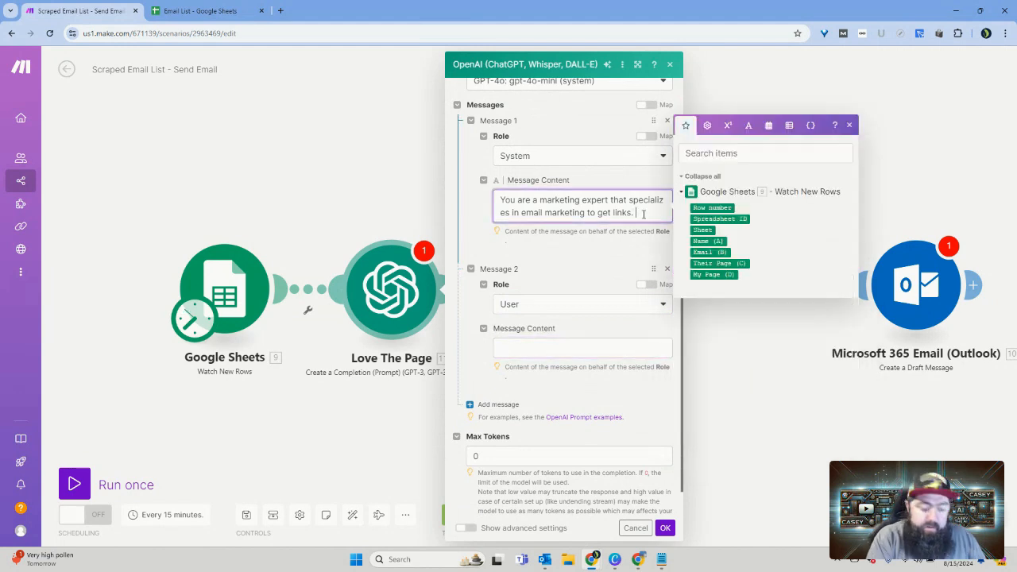
pyautogui.write('You can')
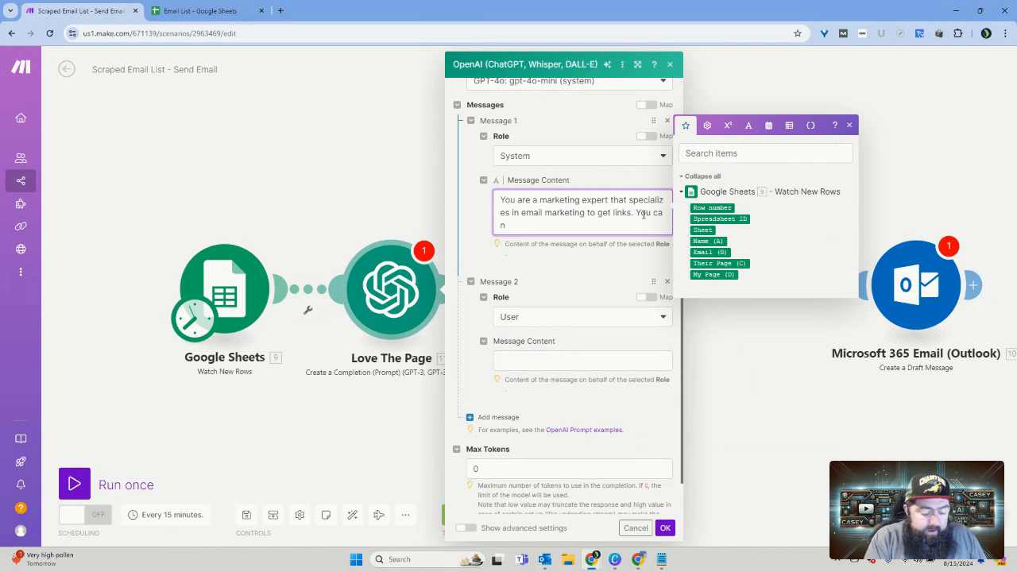
pyautogui.write(' ana')
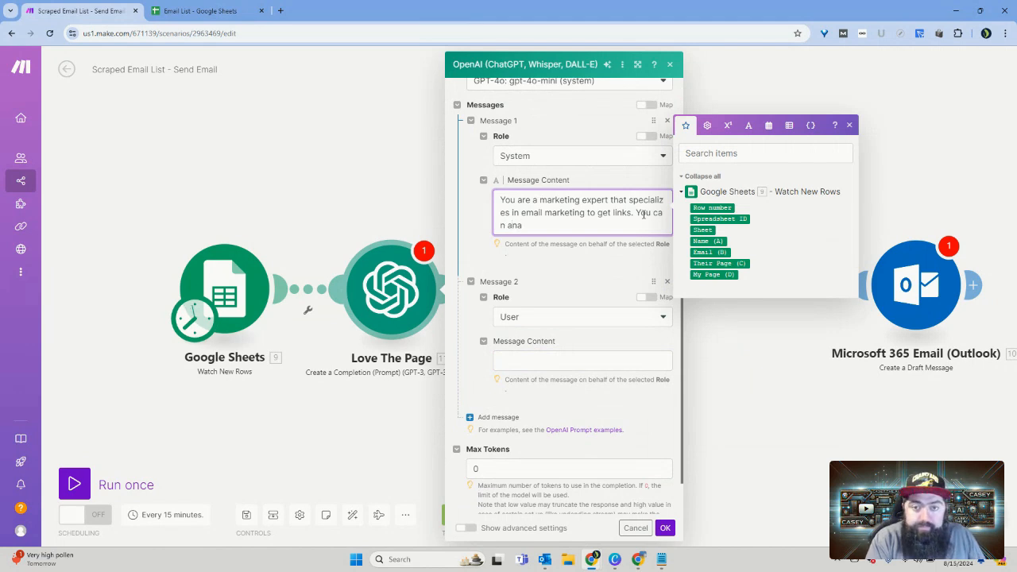
pyautogui.write('l')
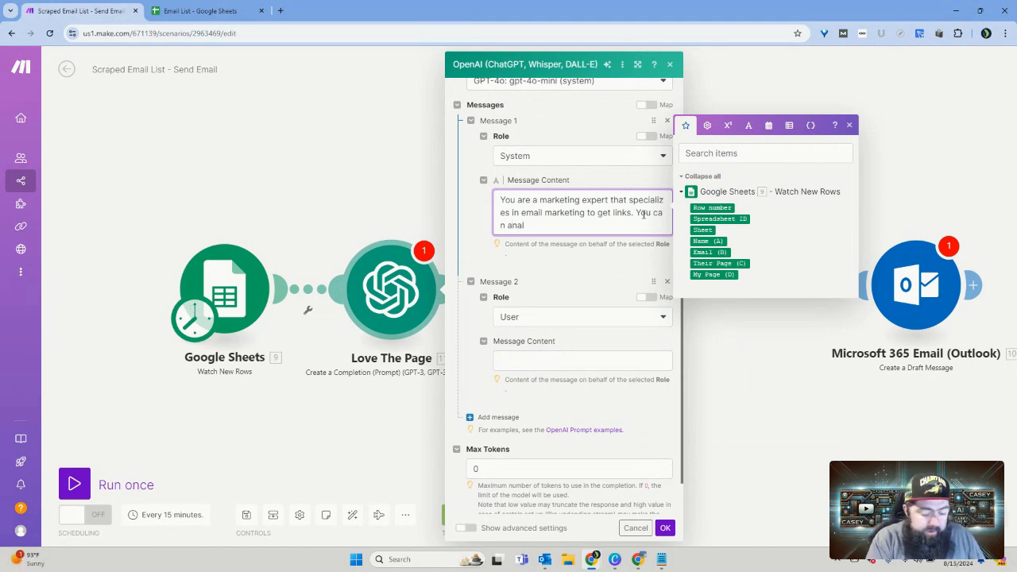
pyautogui.write('yze ')
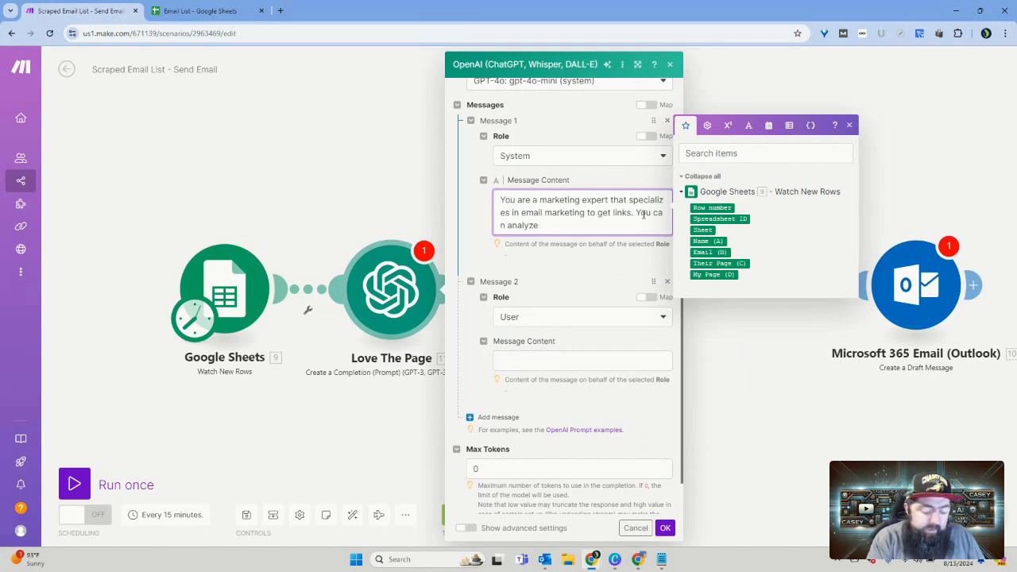
pyautogui.write('websites')
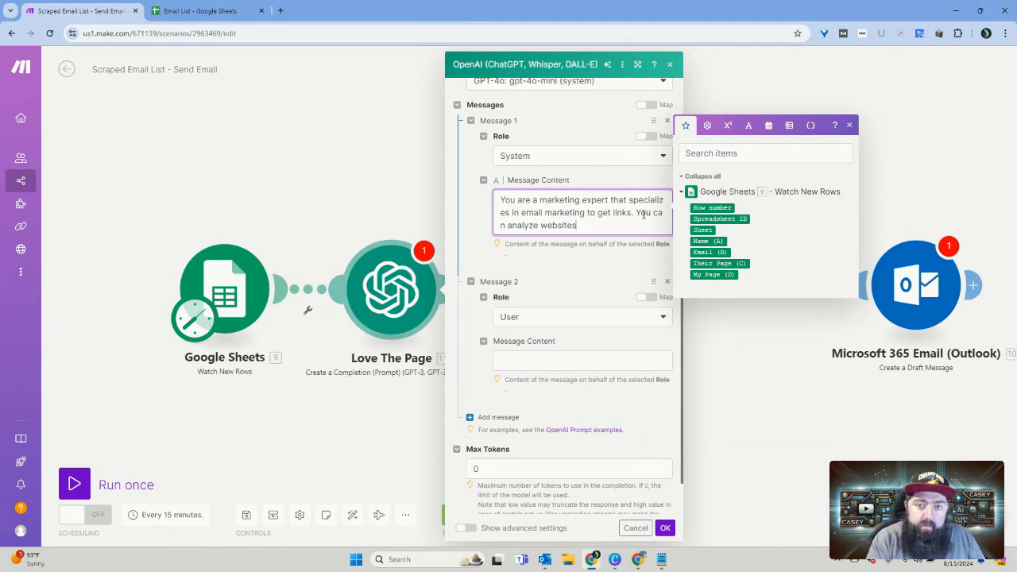
pyautogui.press('BackSpace')
pyautogui.press('BackSpace')
pyautogui.press('BackSpace')
pyautogui.press('BackSpace')
pyautogui.press('BackSpace')
pyautogui.write('pa')
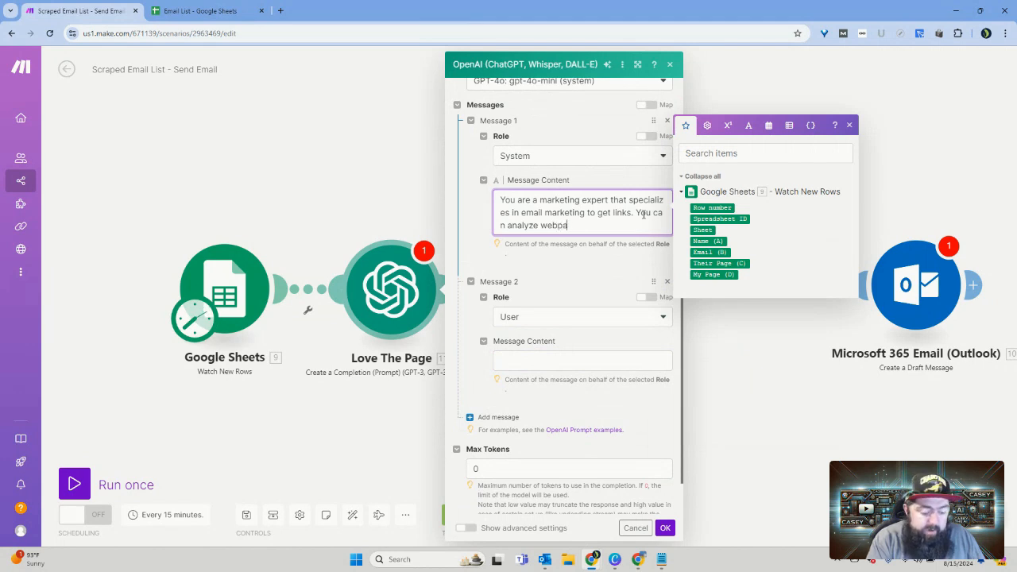
pyautogui.write('ge.')
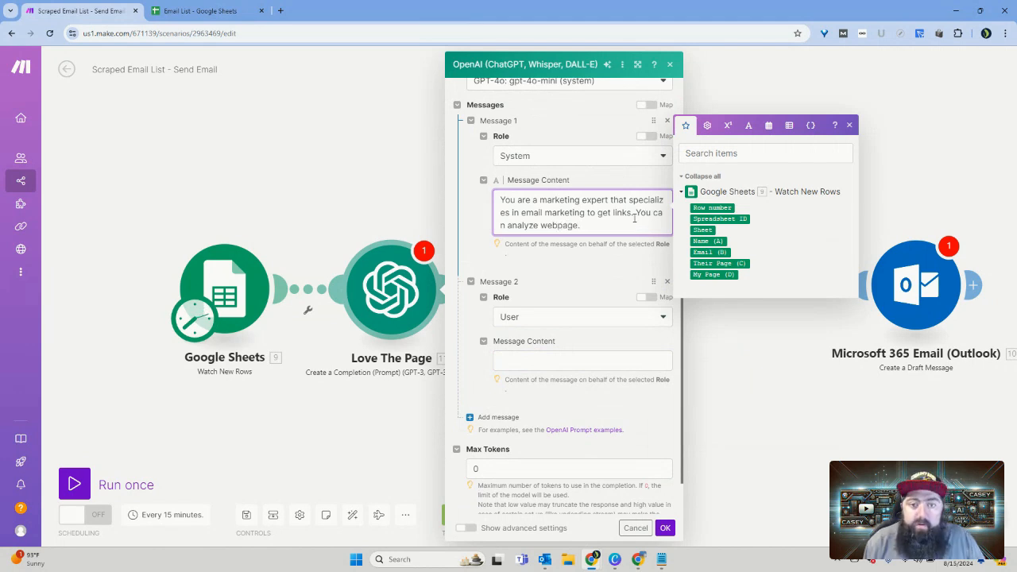
# Step: Write "Please analyze this page:" as the User message's content, followed by the mapped Their Page (C) value from Google Sheets
pyautogui.click(604, 358)
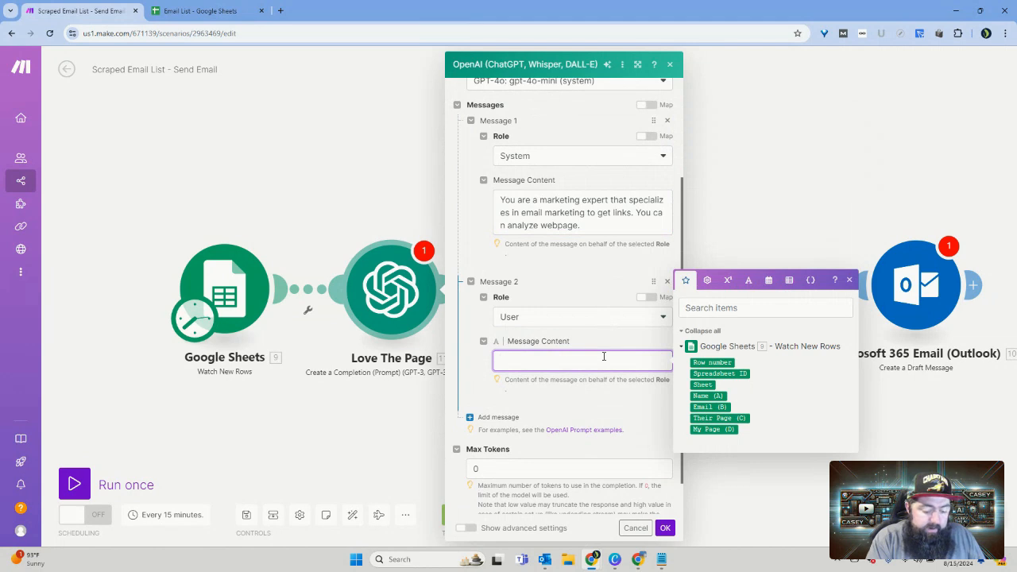
pyautogui.write('Please')
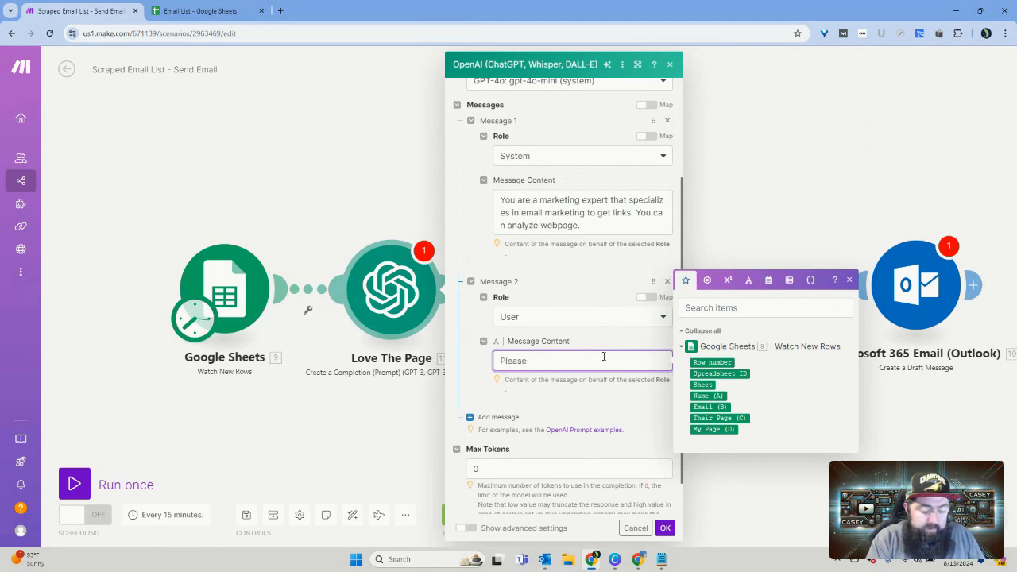
pyautogui.write(' analy')
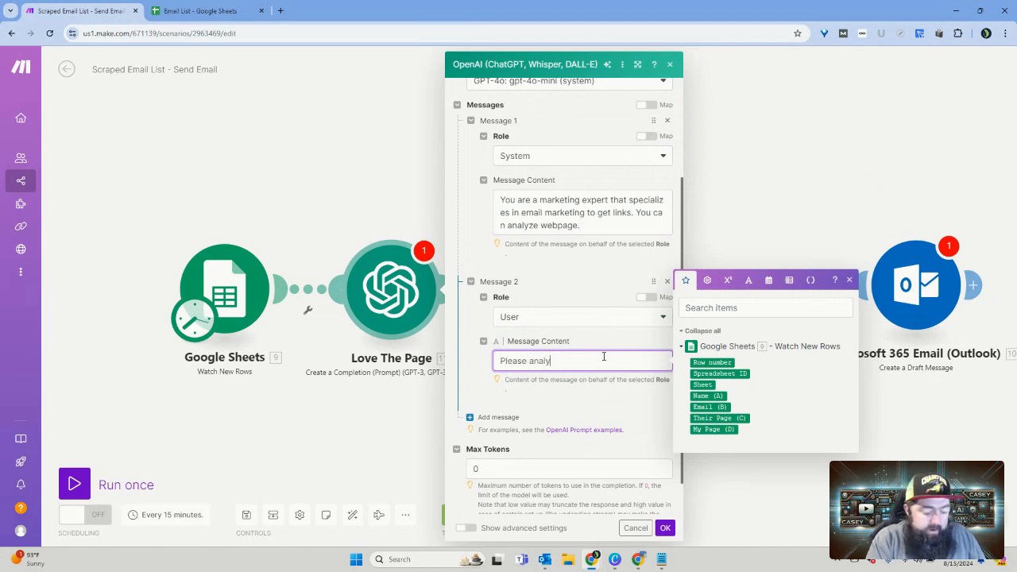
pyautogui.write('ze this')
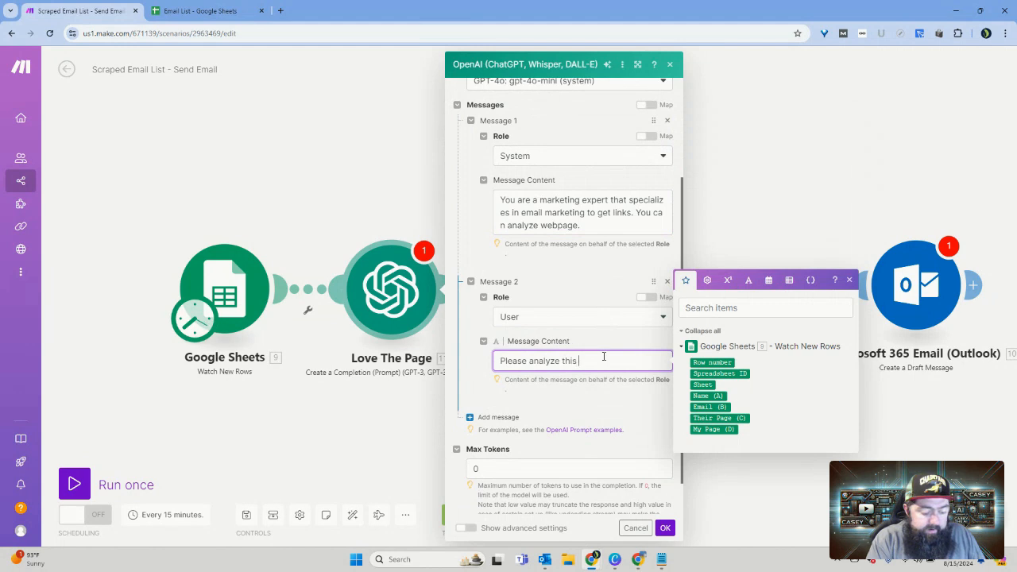
pyautogui.write(' page:')
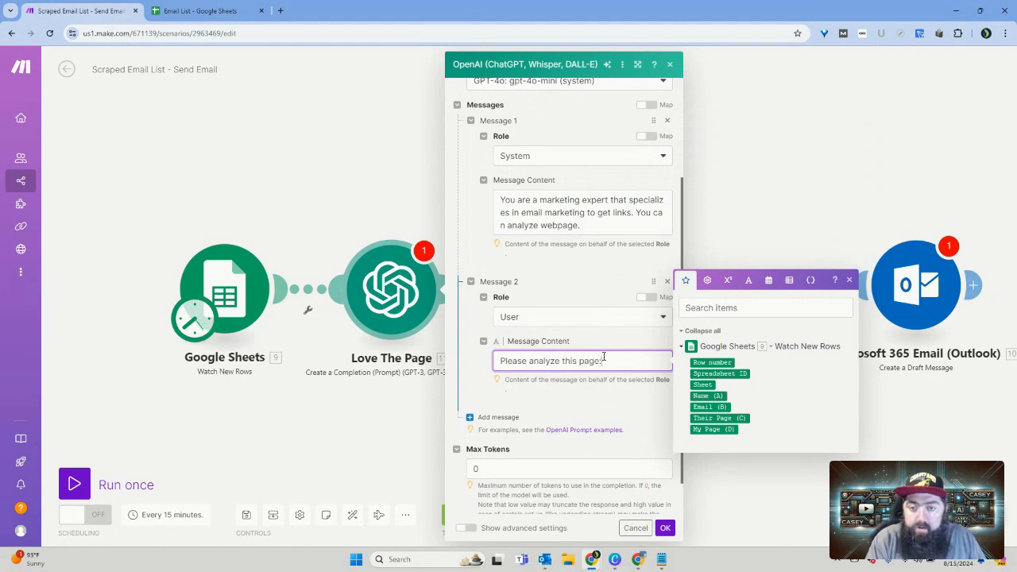
pyautogui.click(717, 418)
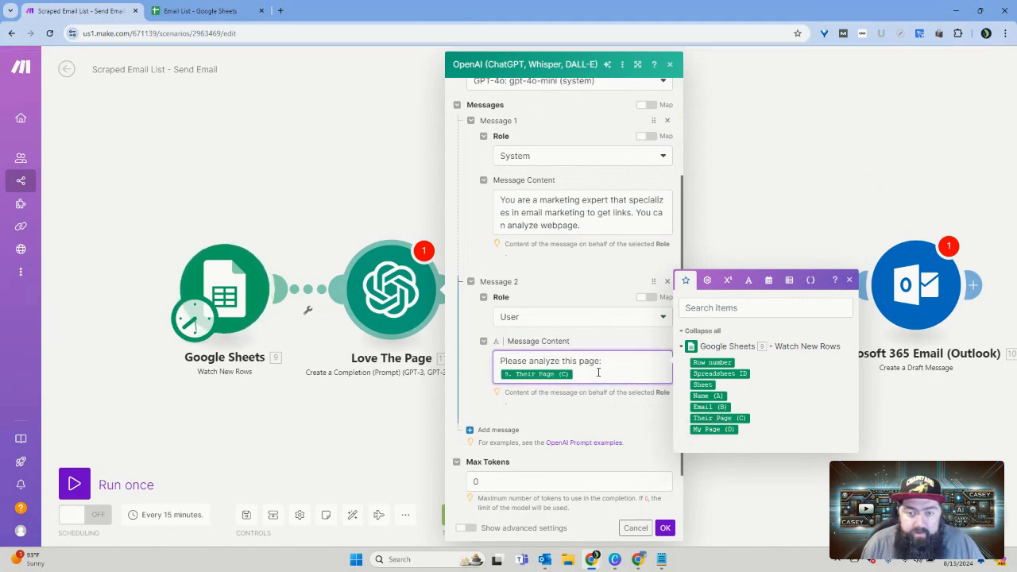
# Step: Add the line "Give me 3 bulliet points on what make ther site so amazing." below the mapped page in the User message
pyautogui.press('Return')
pyautogui.press('Return')
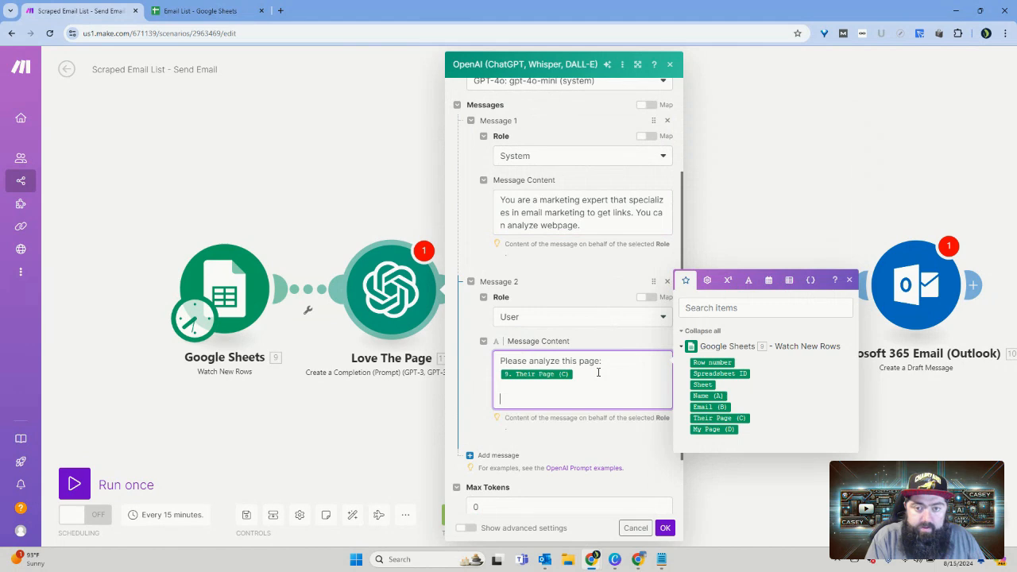
pyautogui.write('Gi')
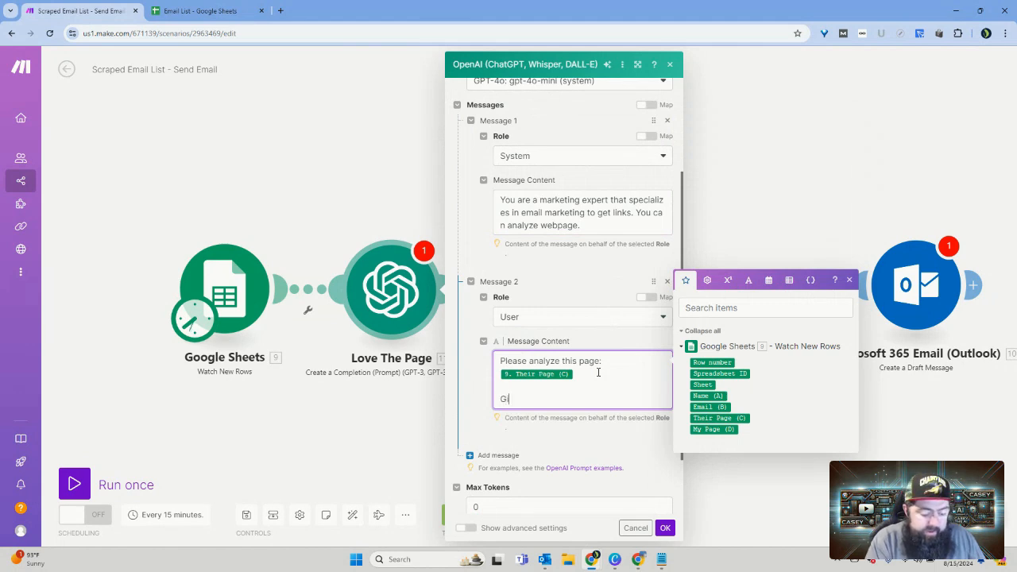
pyautogui.write('ve me 3')
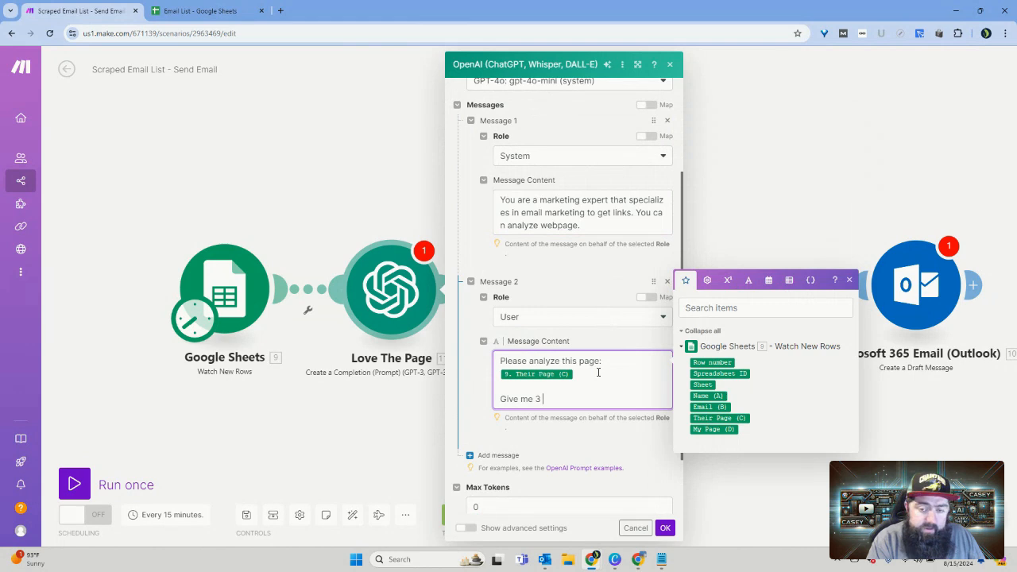
pyautogui.write(' b')
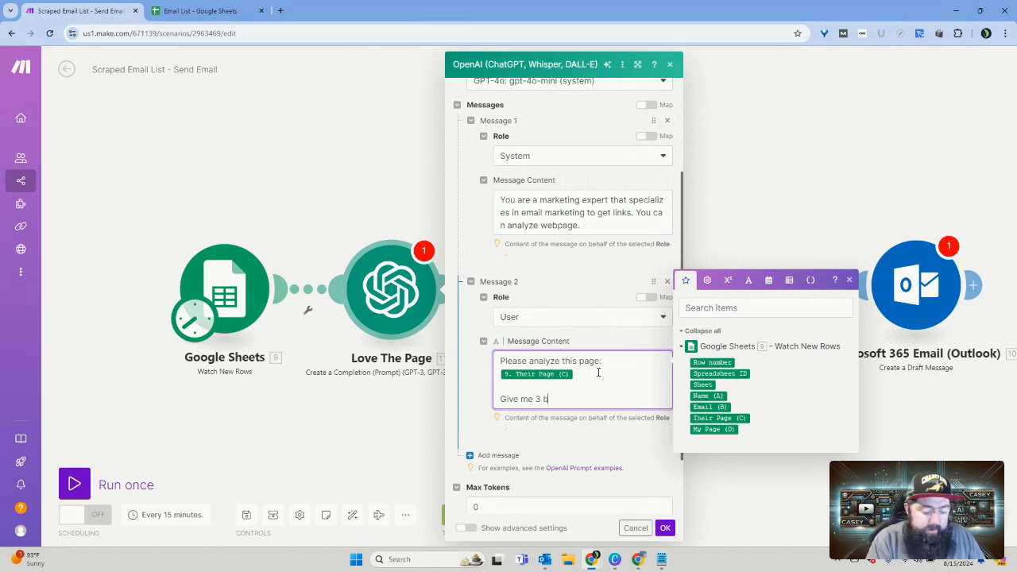
pyautogui.write('ulliet po')
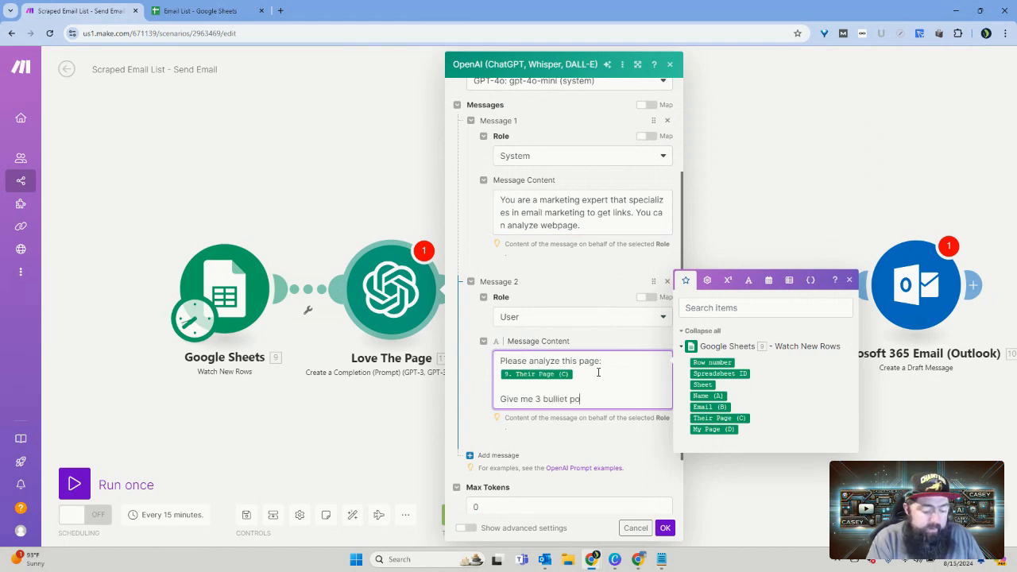
pyautogui.write('nts')
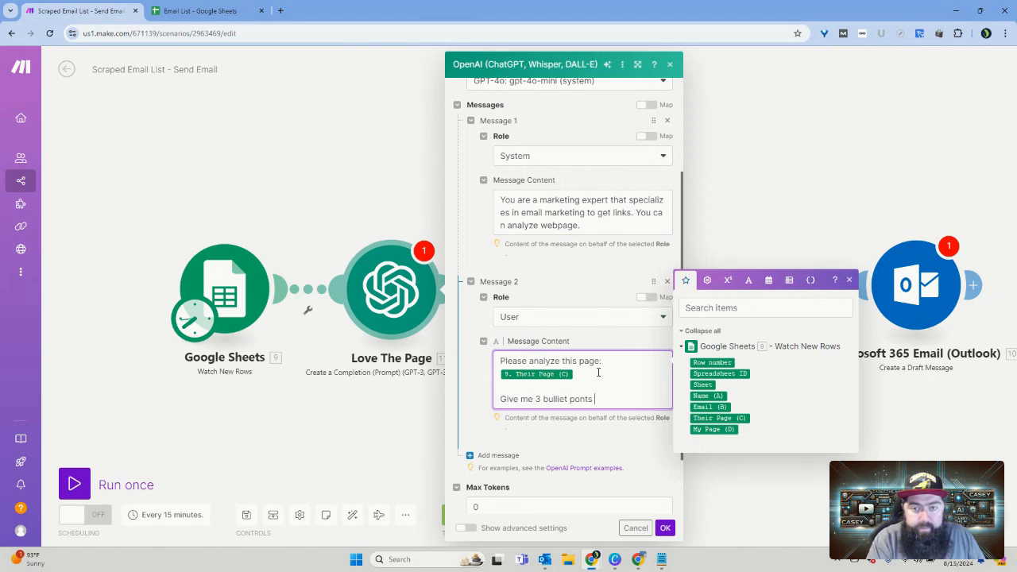
pyautogui.press('BackSpace')
pyautogui.press('BackSpace')
pyautogui.press('BackSpace')
pyautogui.press('BackSpace')
pyautogui.press('BackSpace')
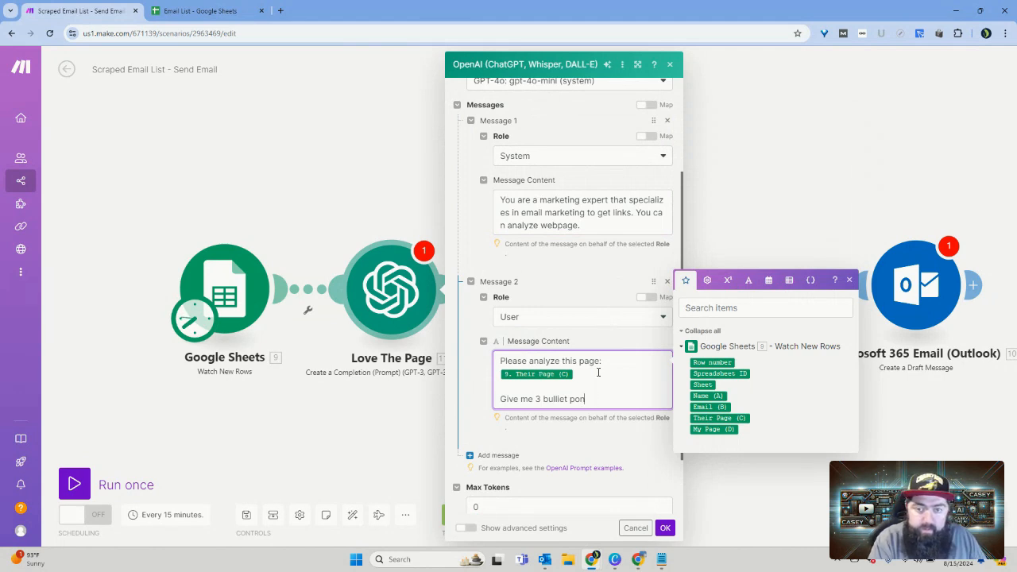
pyautogui.write('oins ')
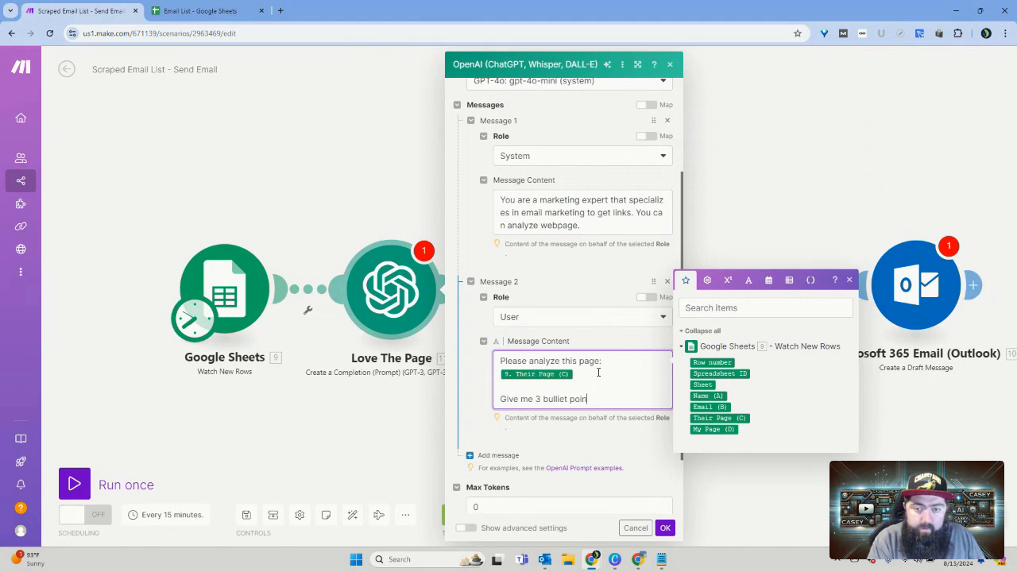
pyautogui.write('t')
pyautogui.write('on')
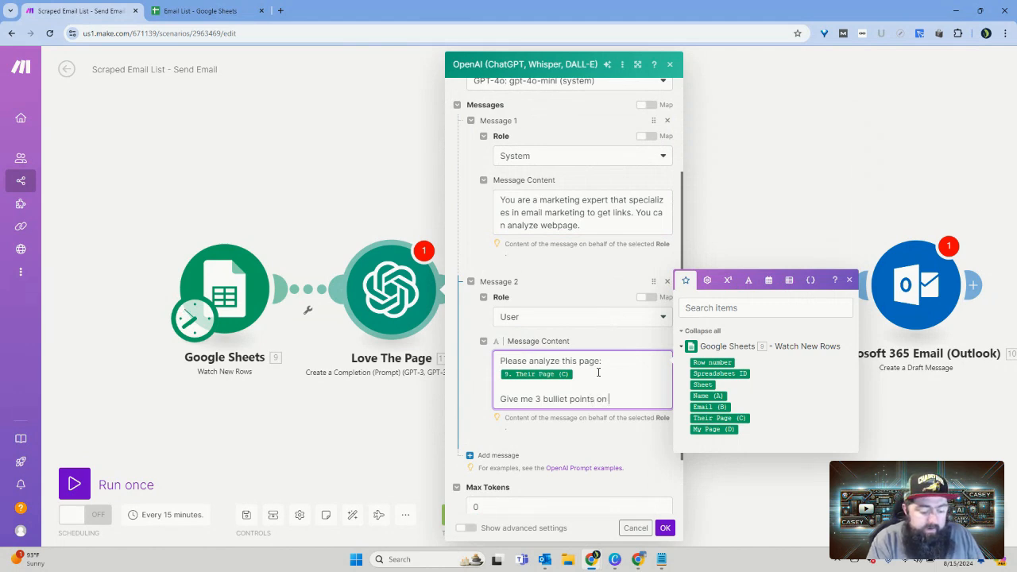
pyautogui.write(' what make')
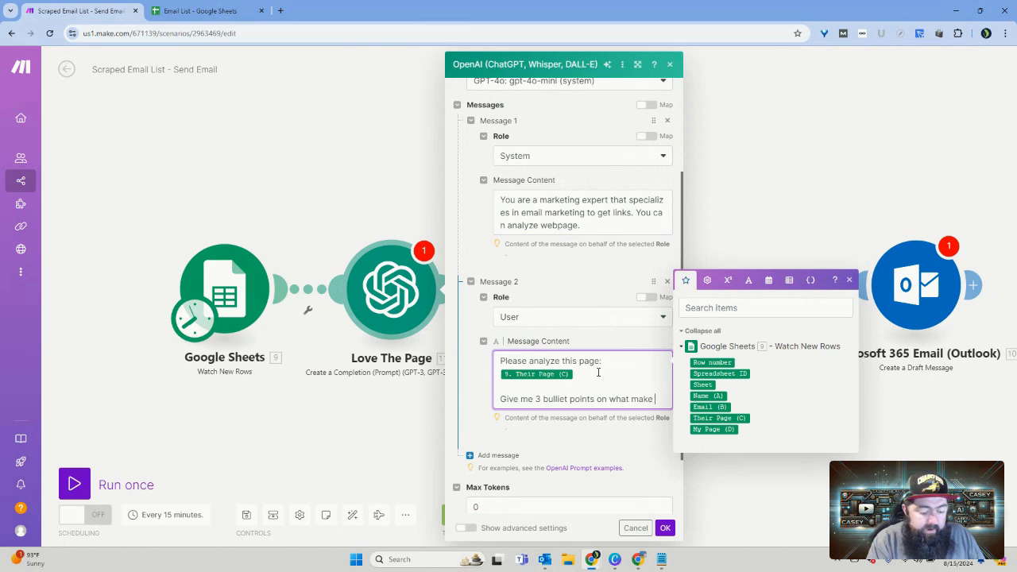
pyautogui.write(' their')
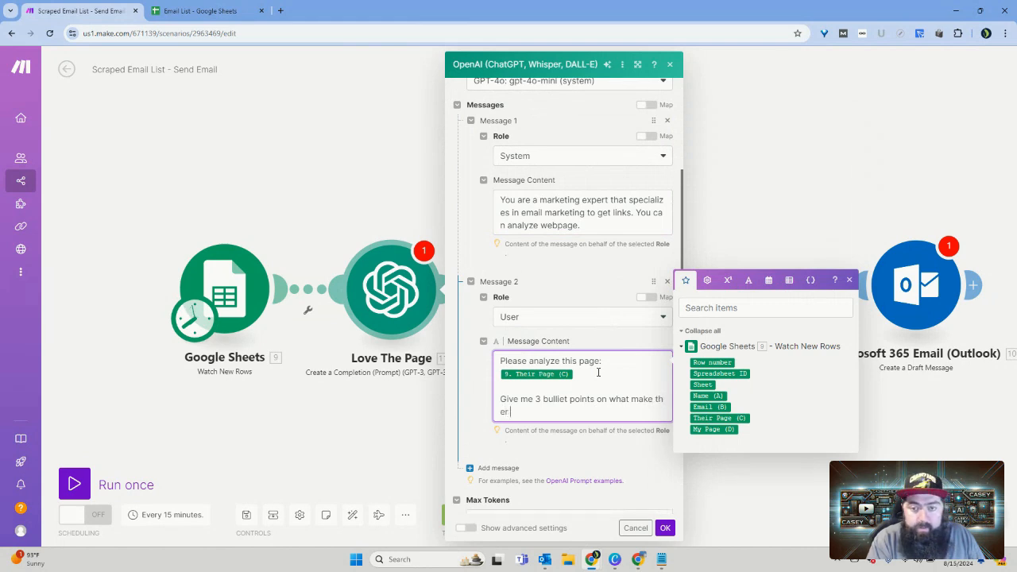
pyautogui.write(' site ')
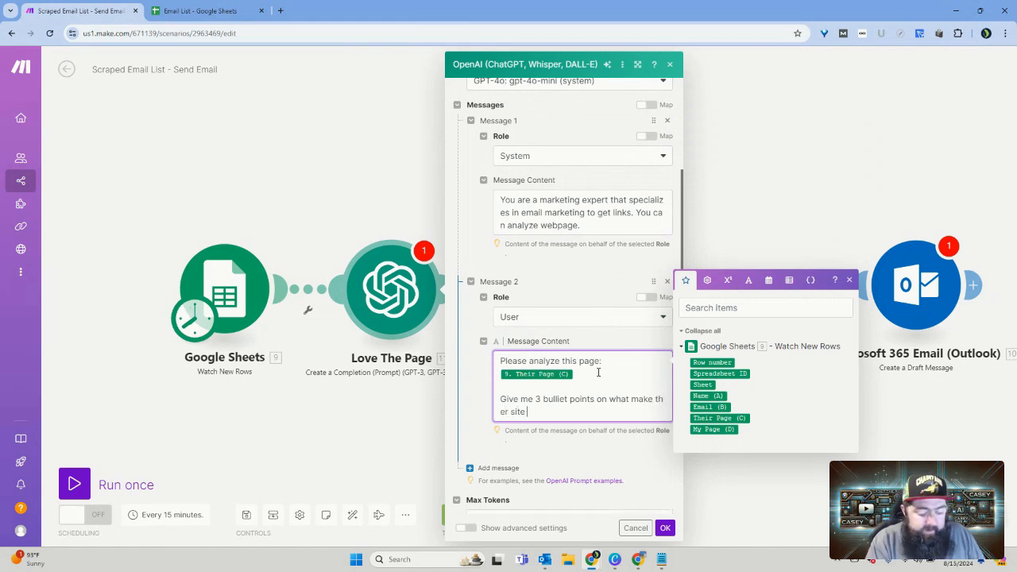
pyautogui.write('so amaz')
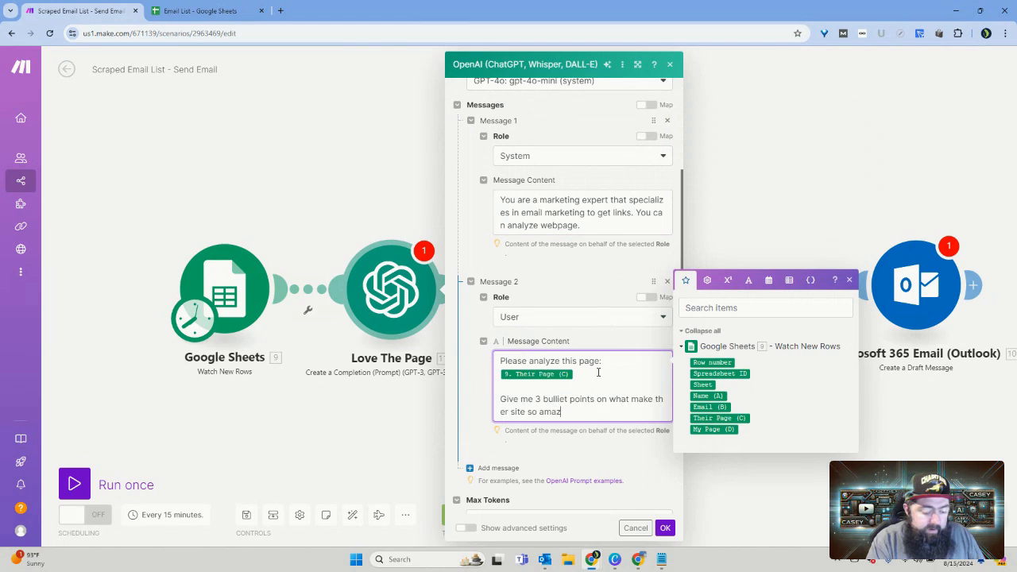
pyautogui.write('ing.')
# Step: Add the closing line "Only output the data." to the User message and save the Love The Page module
pyautogui.press('Return')
pyautogui.press('Return')
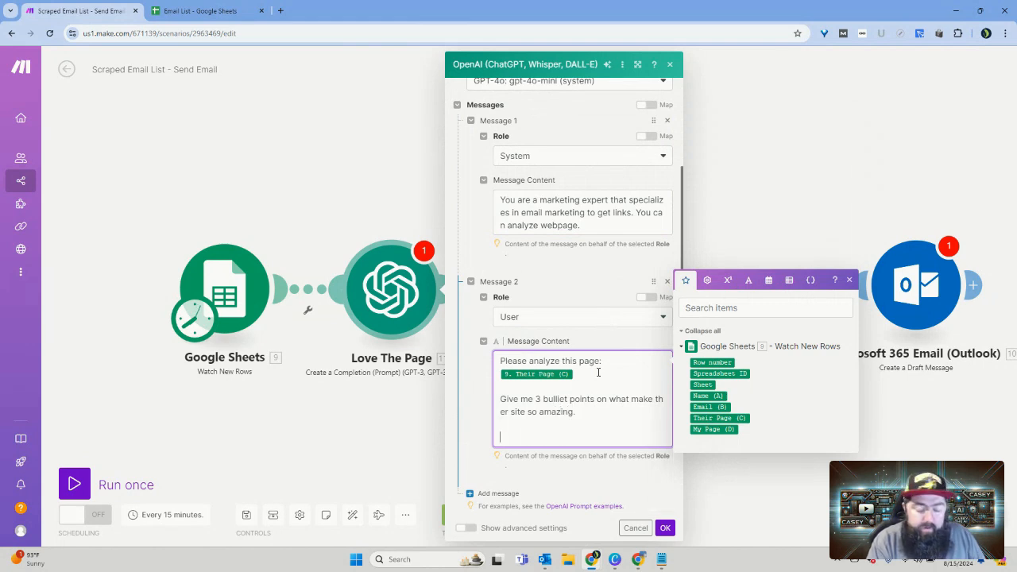
pyautogui.write('Only ou')
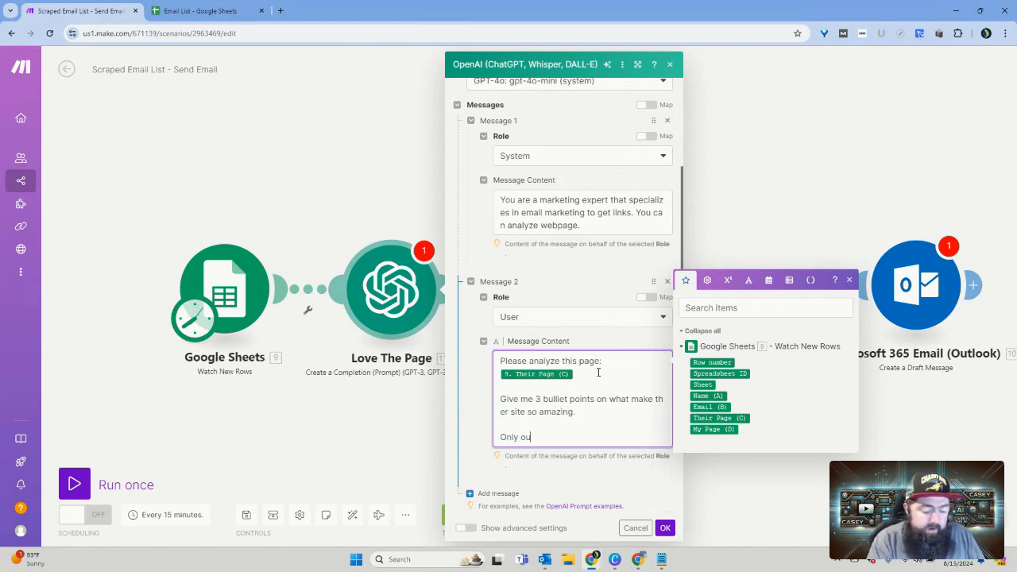
pyautogui.write('tput the data.')
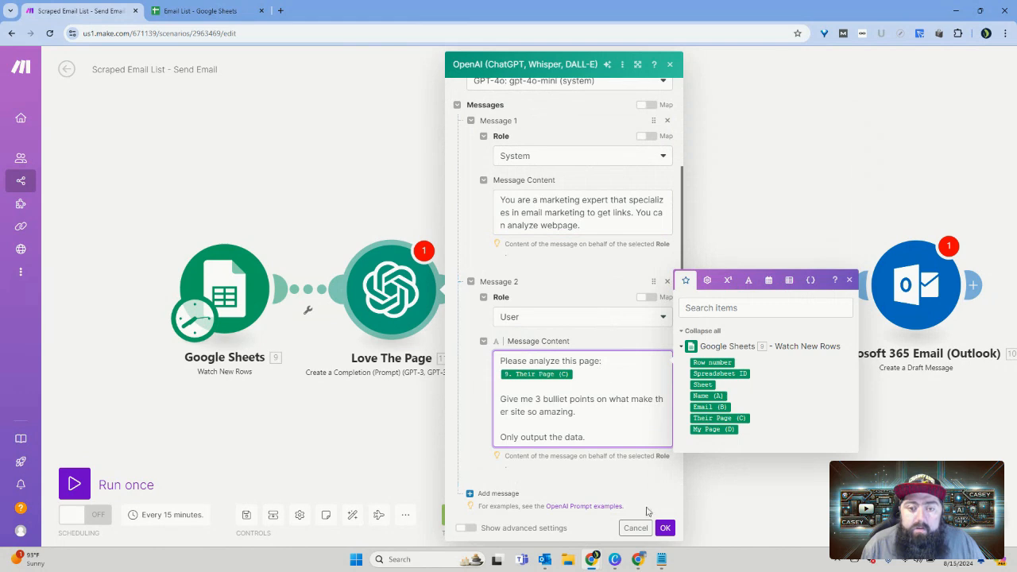
pyautogui.click(665, 529)
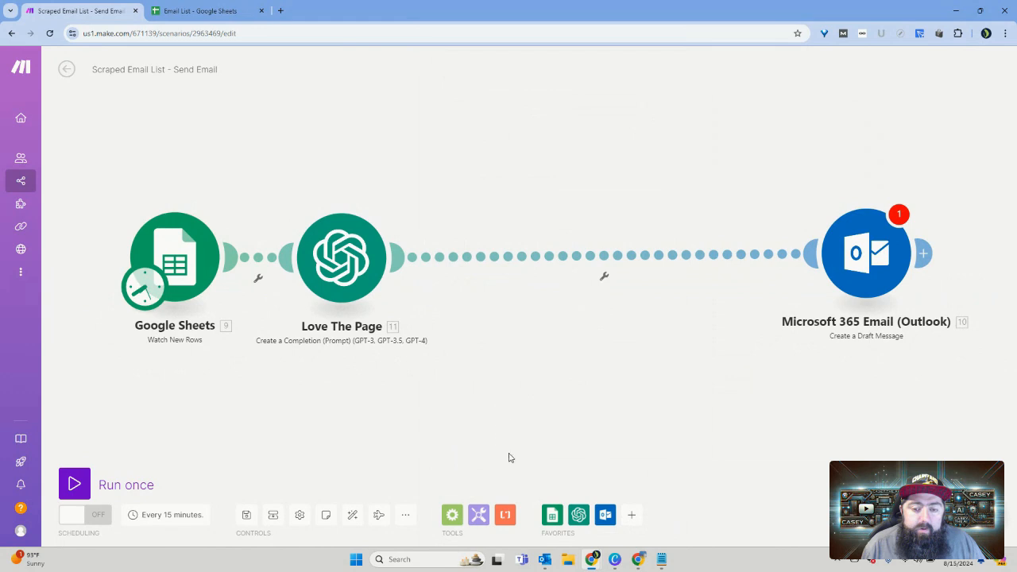
# Step: Insert a second OpenAI Create a Completion (Prompt) module between Love The Page and the Outlook module
pyautogui.click(581, 499)
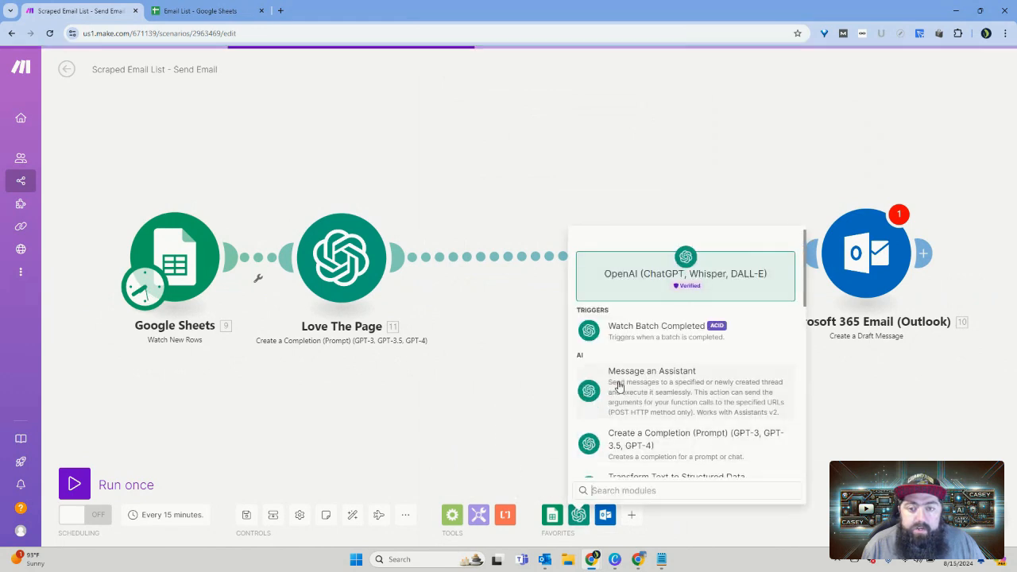
pyautogui.click(679, 442)
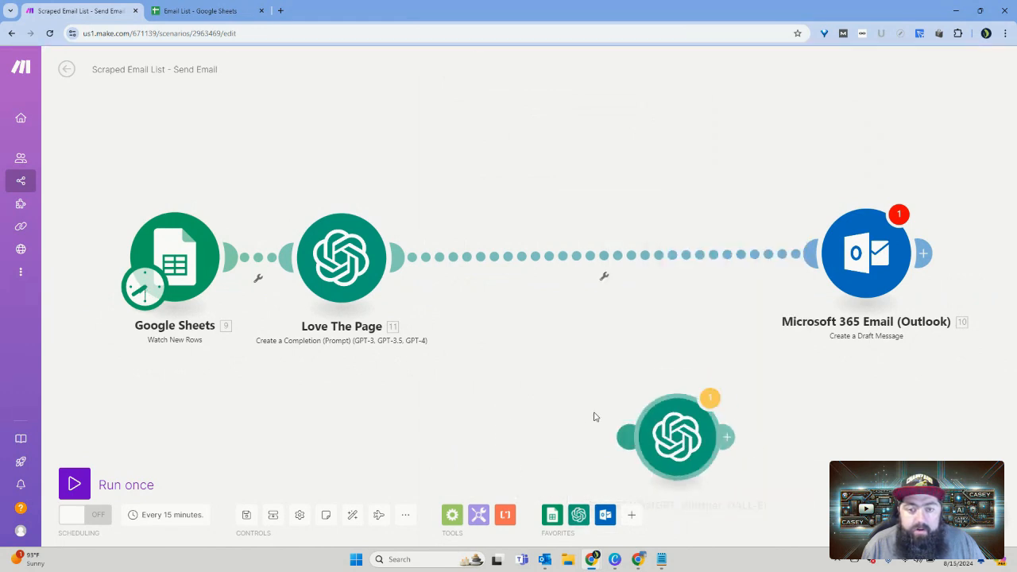
pyautogui.moveTo(657, 421); pyautogui.dragTo(568, 262)
# Step: Rename the new OpenAI module as "Our Site"
pyautogui.rightClick(586, 279)
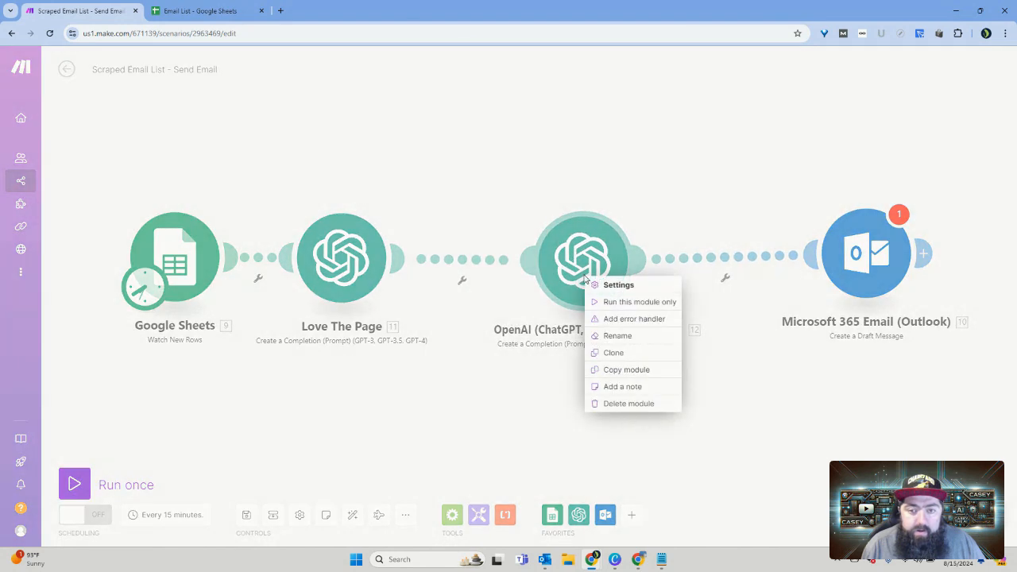
pyautogui.click(624, 337)
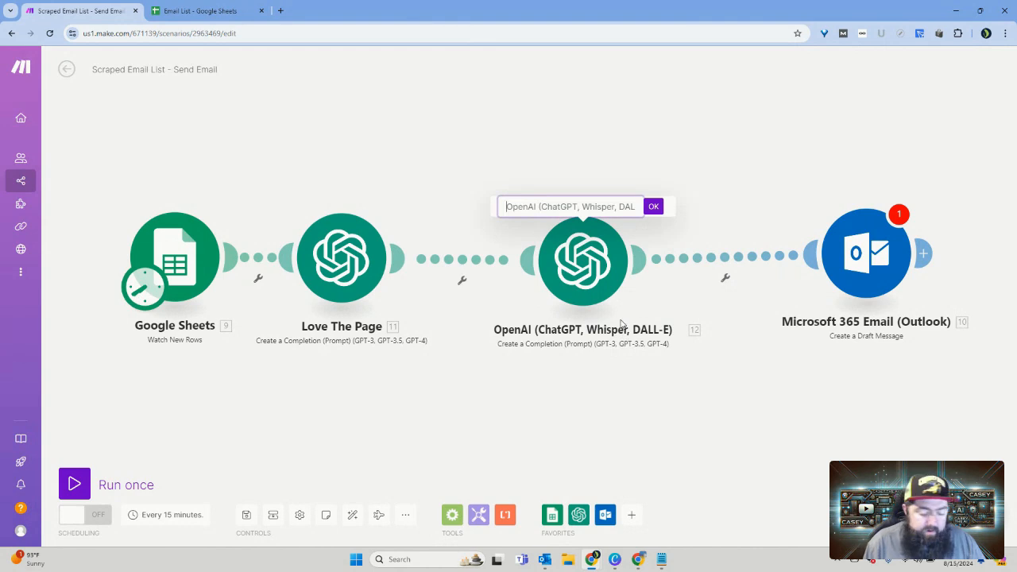
pyautogui.write('Our S')
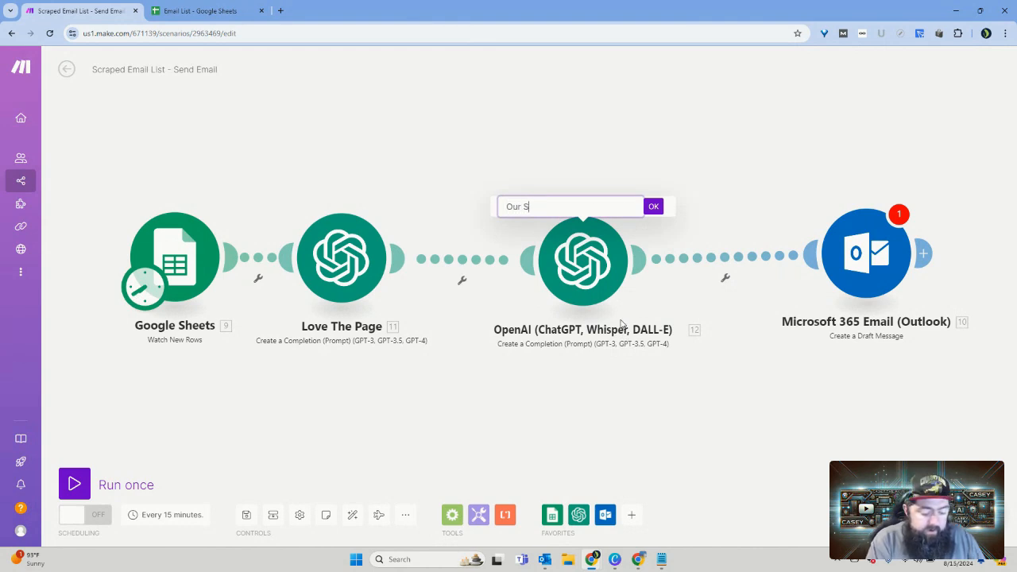
pyautogui.write('ite')
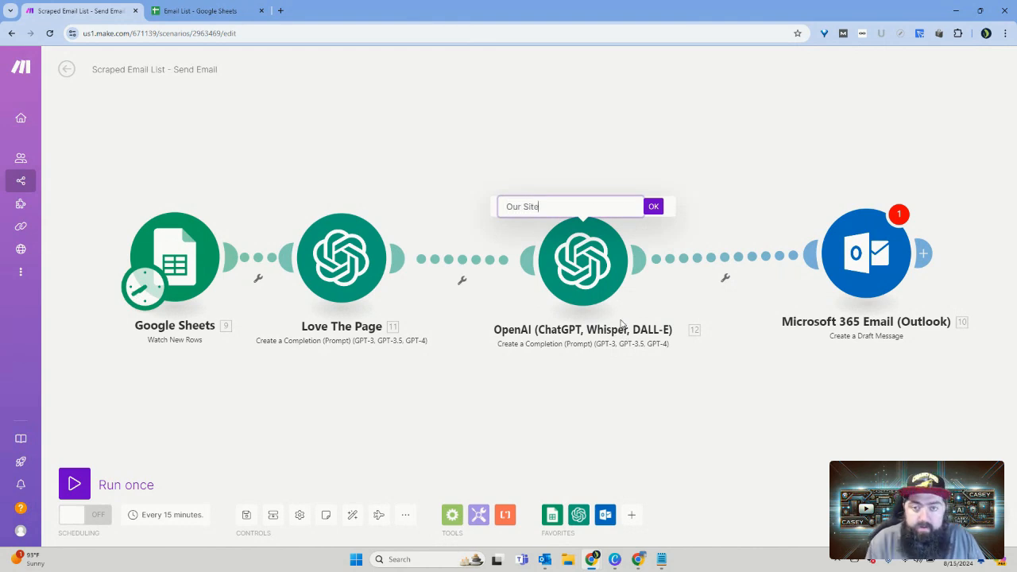
pyautogui.click(653, 207)
# Step: Move the Our Site module closer to Love The Page and auto-align the scenario's modules
pyautogui.moveTo(591, 265); pyautogui.dragTo(562, 260)
pyautogui.click(352, 515)
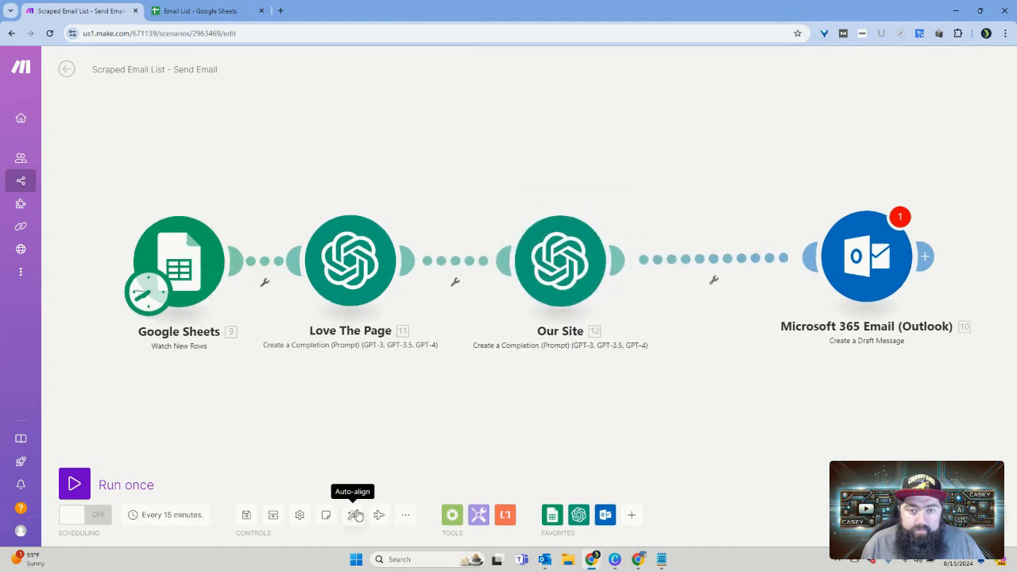
pyautogui.moveTo(673, 419); pyautogui.dragTo(626, 416)
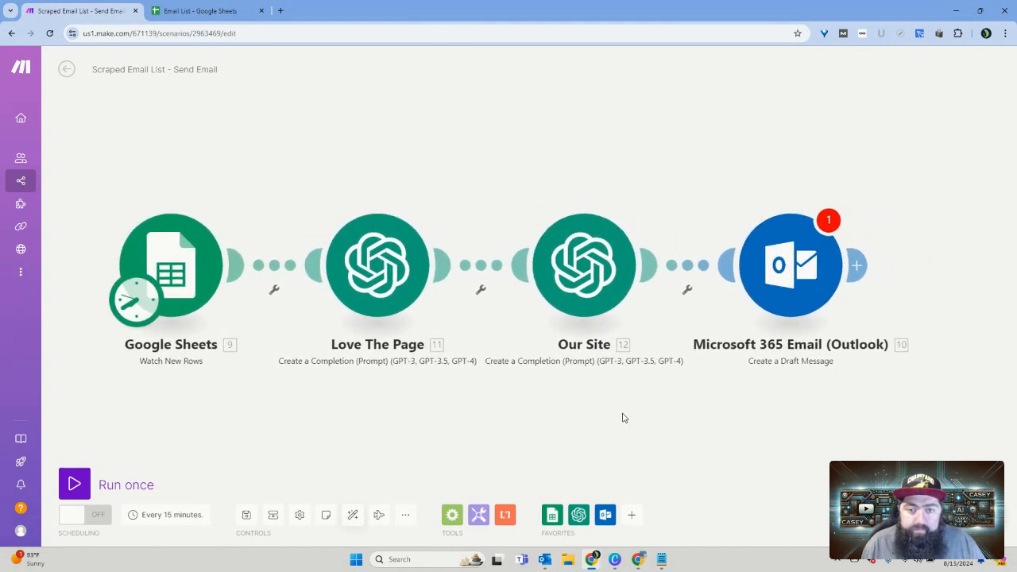
# Step: Set the Our Site module's Max Tokens to 0 and its model to gpt-4o-mini (system)
pyautogui.click(581, 271)
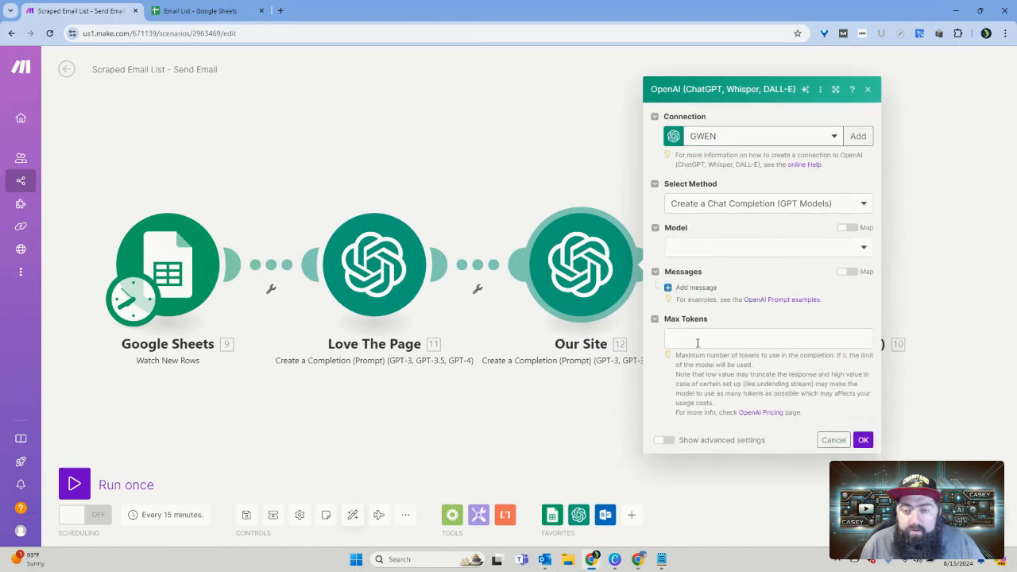
pyautogui.click(698, 341)
pyautogui.click(735, 247)
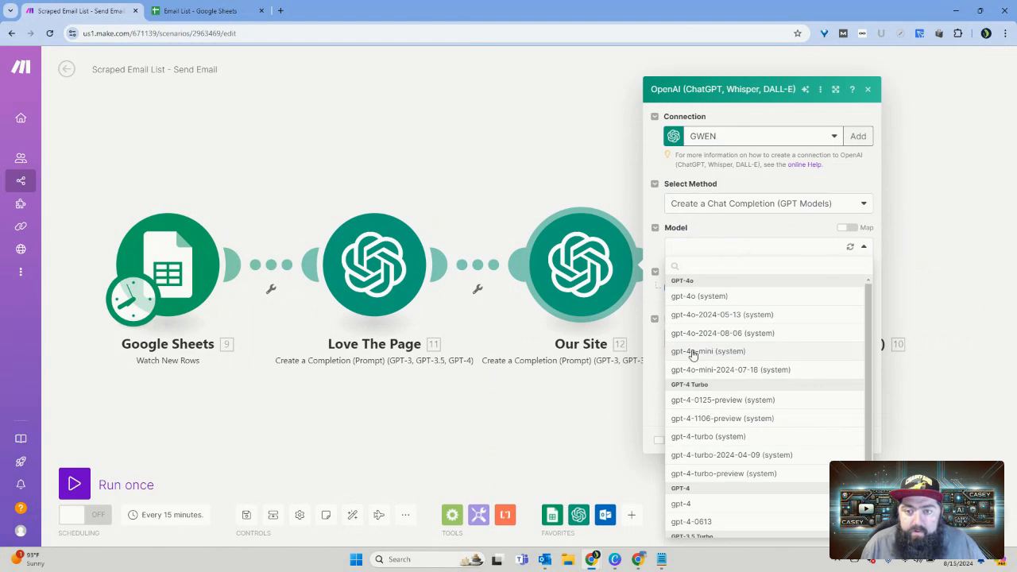
pyautogui.click(710, 352)
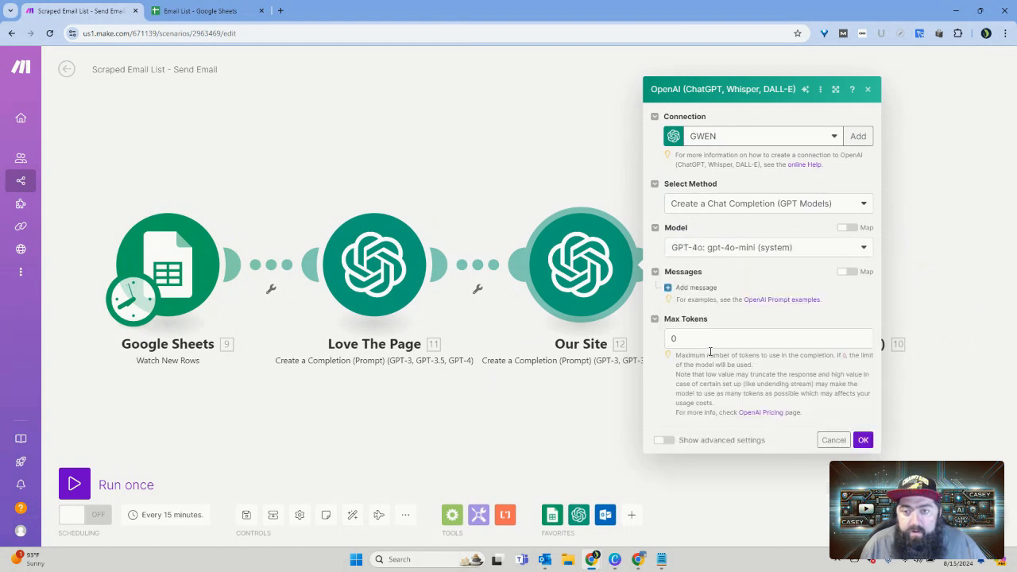
# Step: Add a first message with the System role to the Our Site prompt
pyautogui.click(692, 287)
pyautogui.click(735, 302)
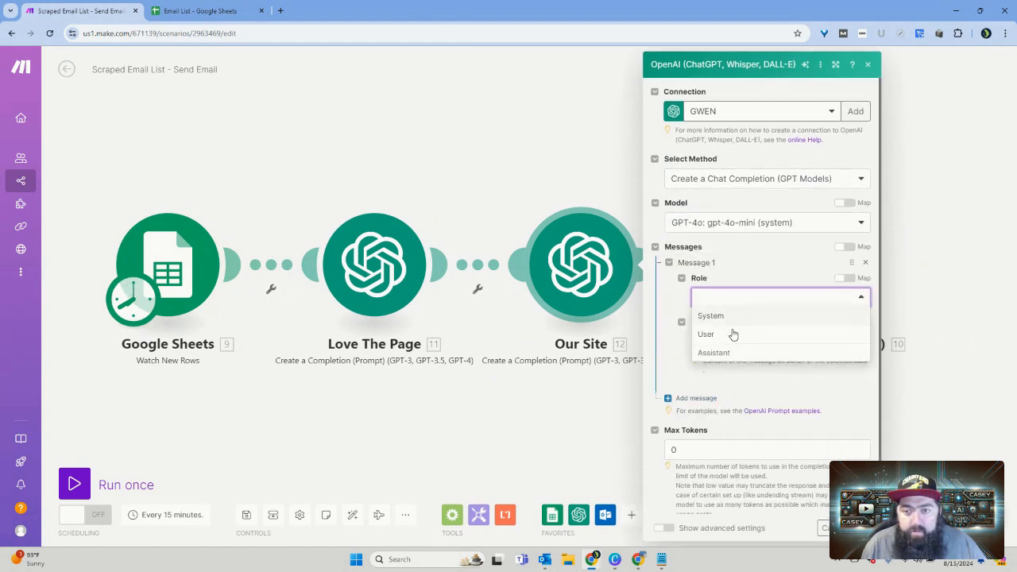
pyautogui.click(724, 324)
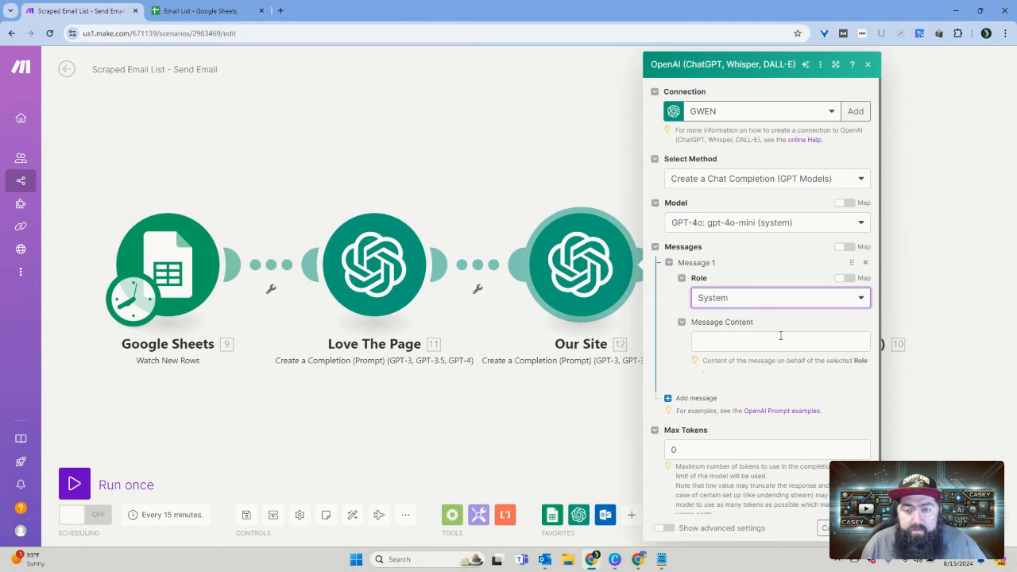
pyautogui.click(781, 337)
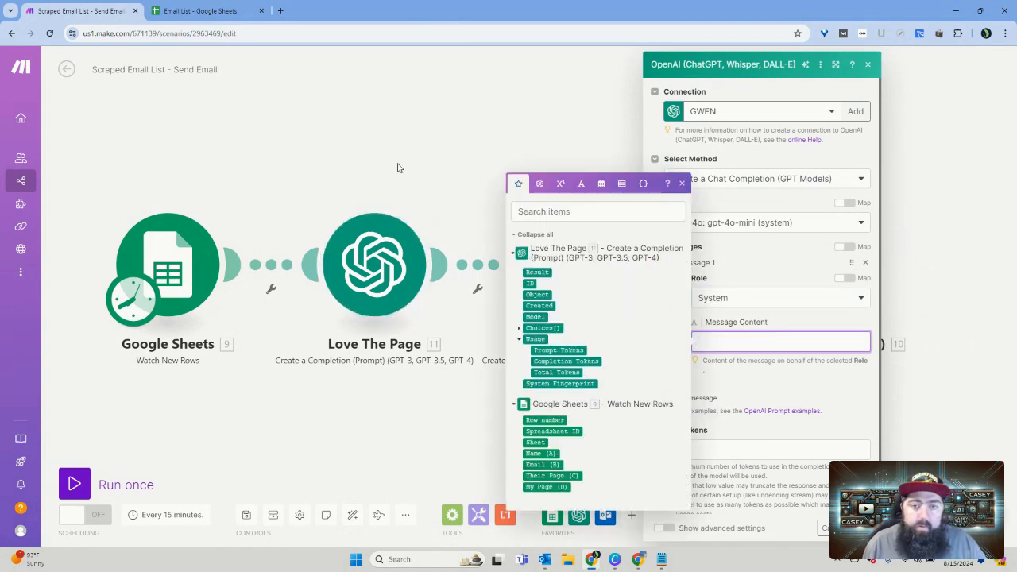
# Step: Copy the System message's content from the Love The Page module and reopen the Our Site settings
pyautogui.click(462, 157)
pyautogui.click(393, 237)
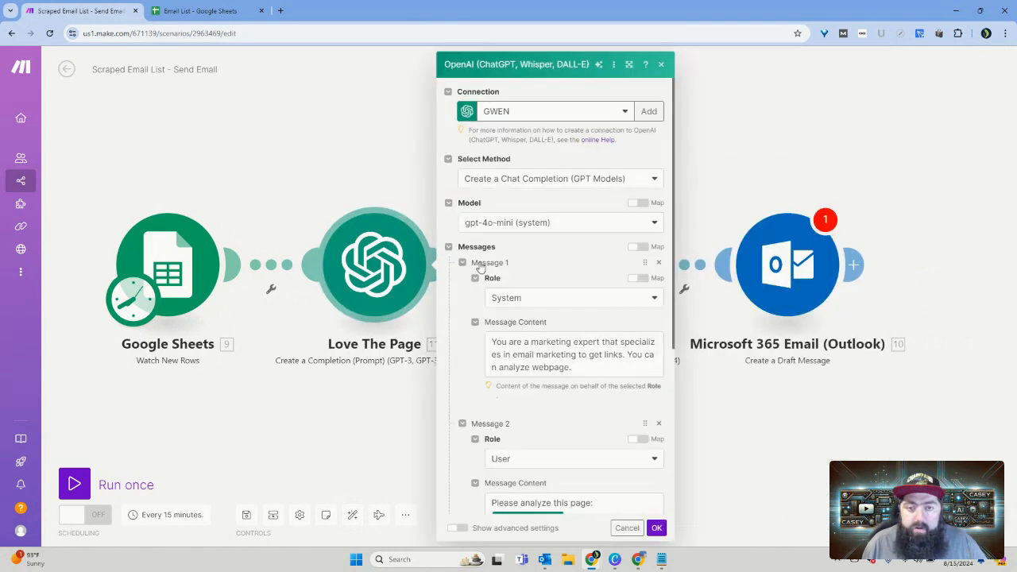
pyautogui.click(569, 368)
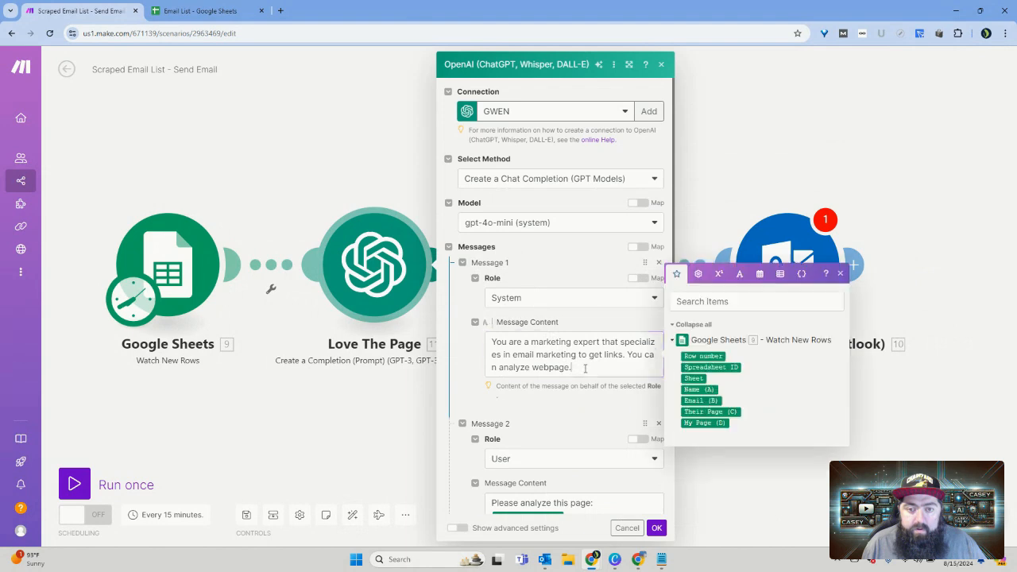
pyautogui.moveTo(569, 368); pyautogui.dragTo(492, 340)
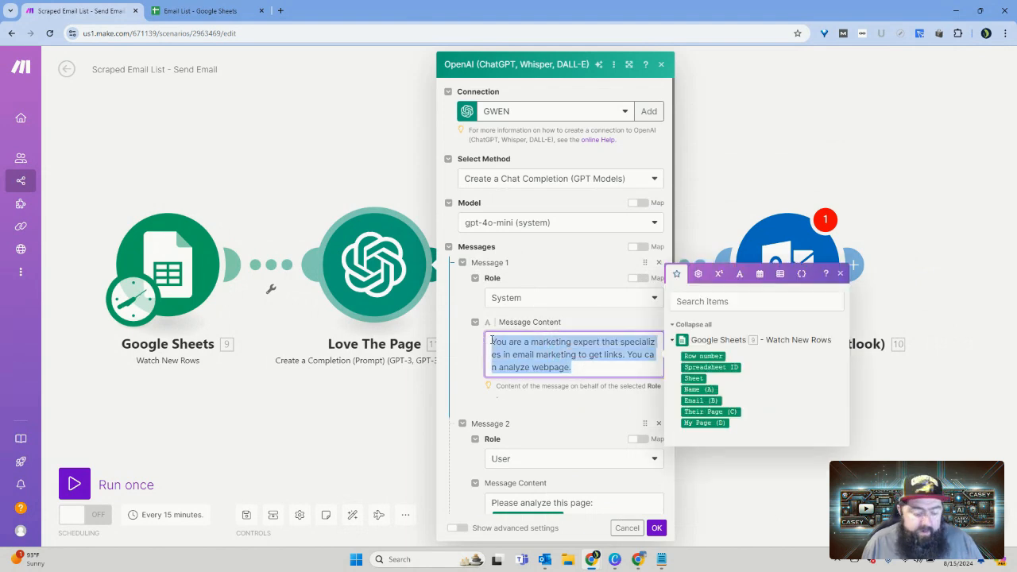
pyautogui.click(653, 529)
pyautogui.click(632, 303)
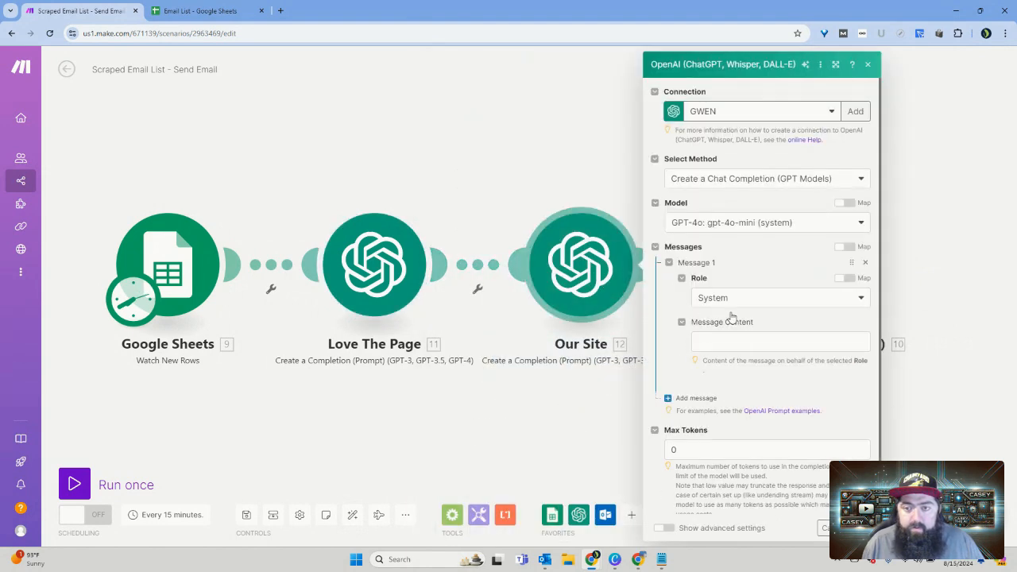
# Step: Paste the copied System content into the first message and add a second message with the User role
pyautogui.click(734, 349)
pyautogui.click(737, 424)
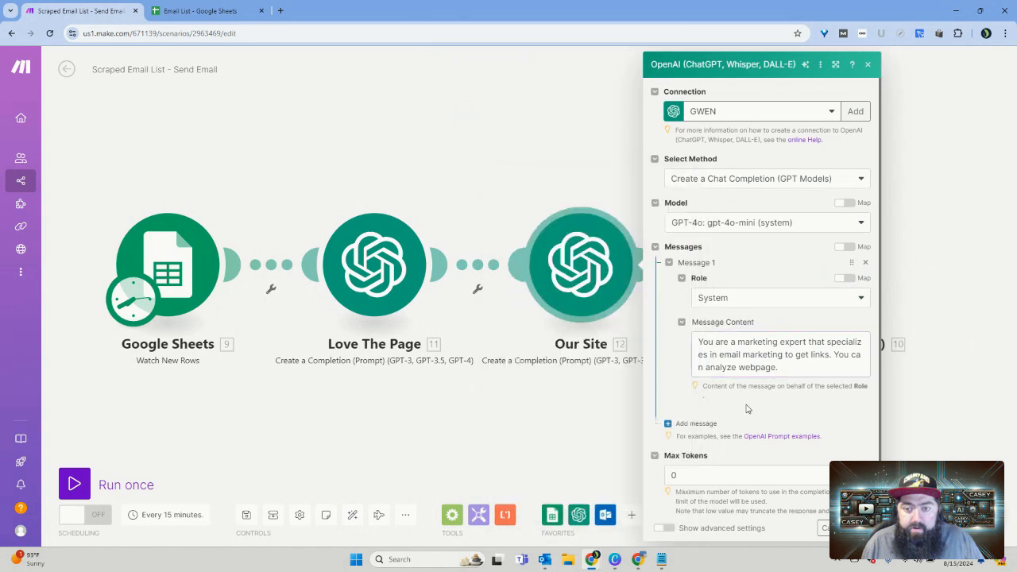
pyautogui.click(702, 423)
pyautogui.scroll(-2, 751, 377)
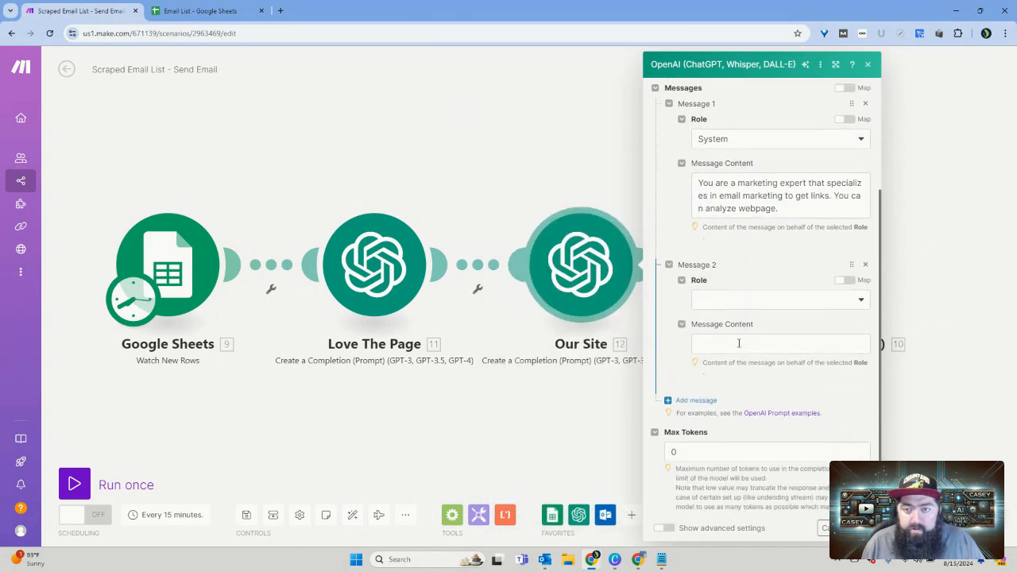
pyautogui.click(752, 299)
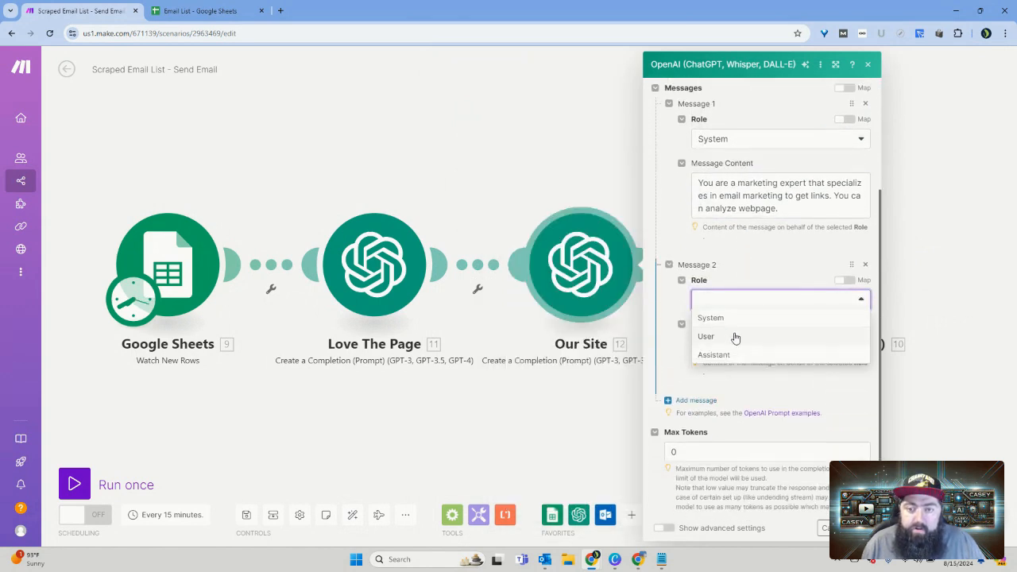
pyautogui.click(732, 337)
pyautogui.click(736, 341)
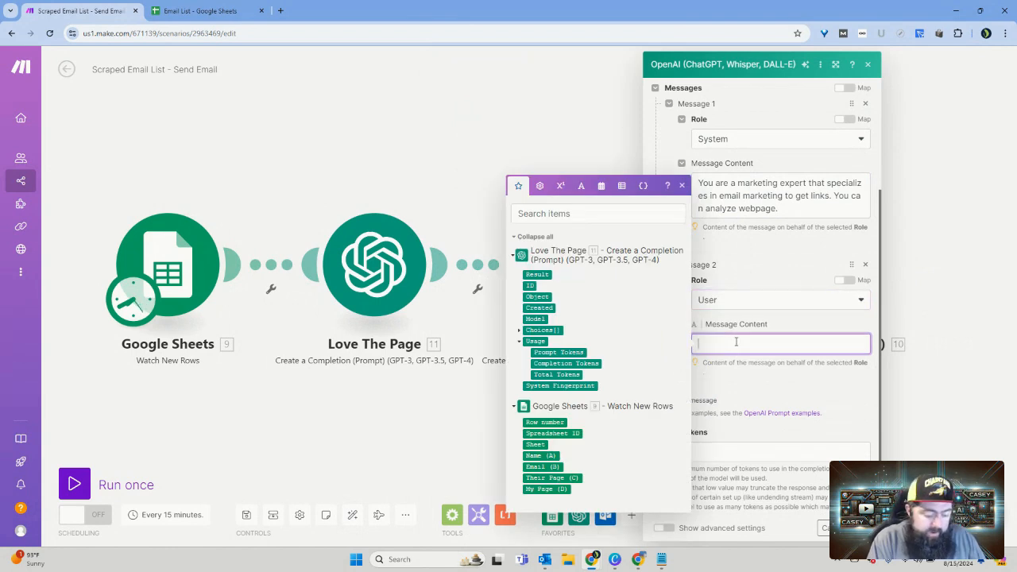
pyautogui.write('Based')
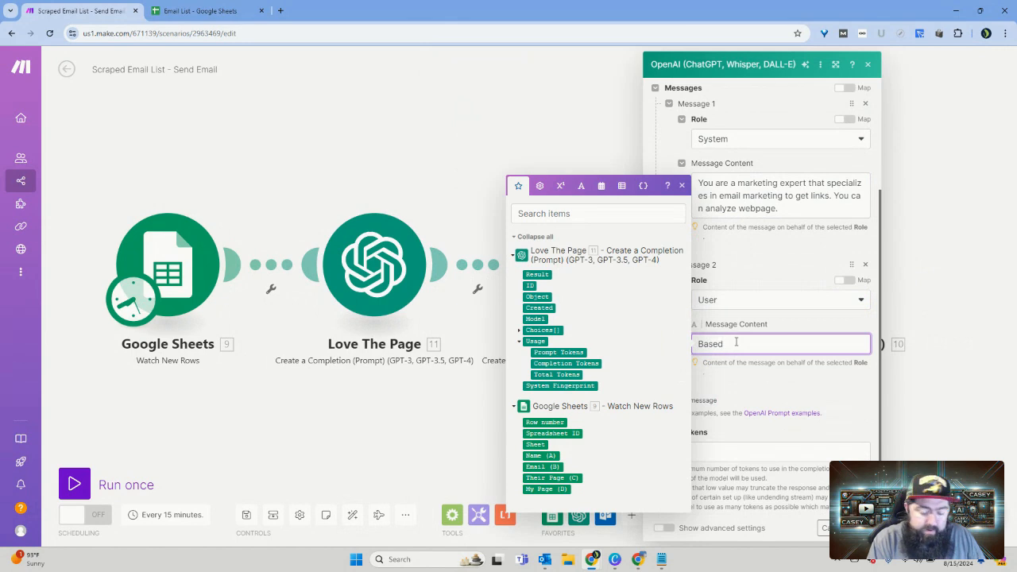
pyautogui.press('BackSpace')
pyautogui.press('BackSpace')
pyautogui.press('BackSpace')
pyautogui.press('BackSpace')
pyautogui.press('BackSpace')
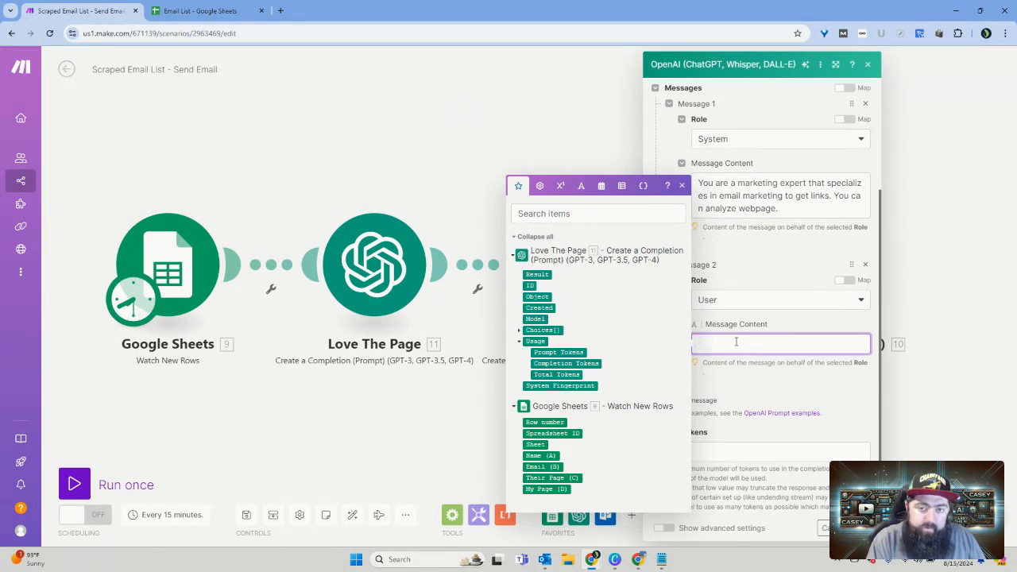
# Step: Start the User message content with "Analize the following page:" followed by the My Page (D) value from Google Sheets
pyautogui.write('Anal')
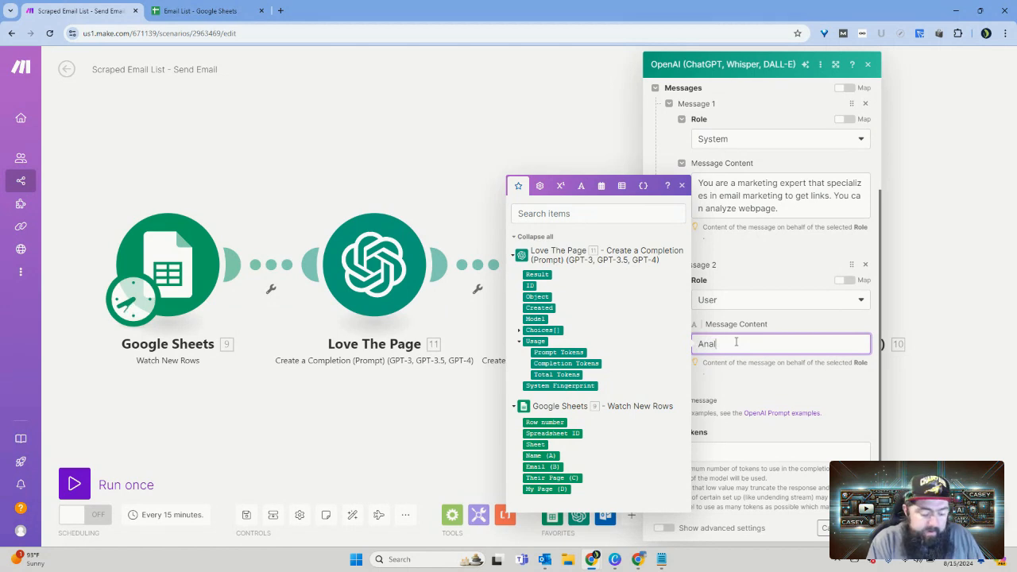
pyautogui.write('ize')
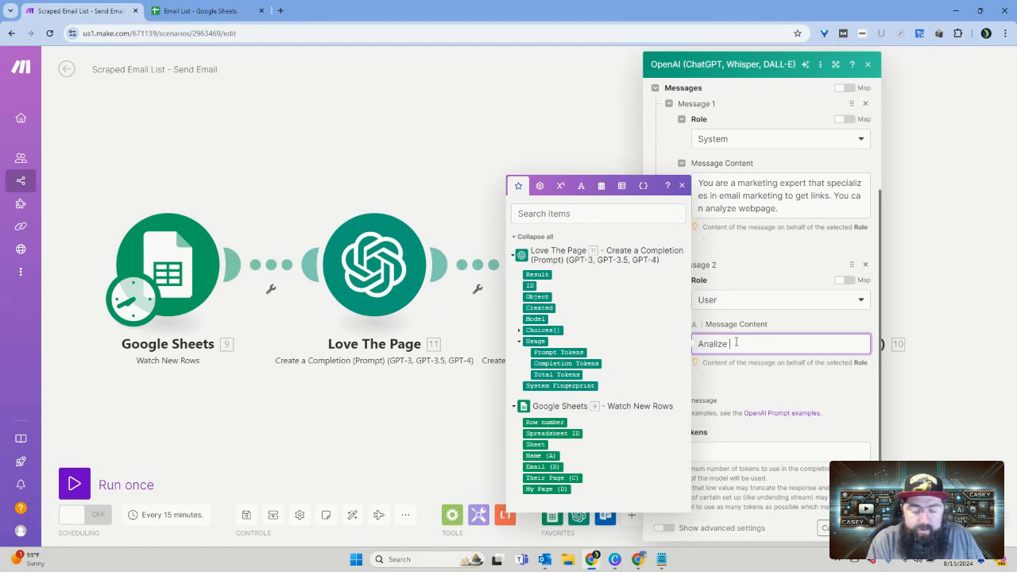
pyautogui.write(' the fo')
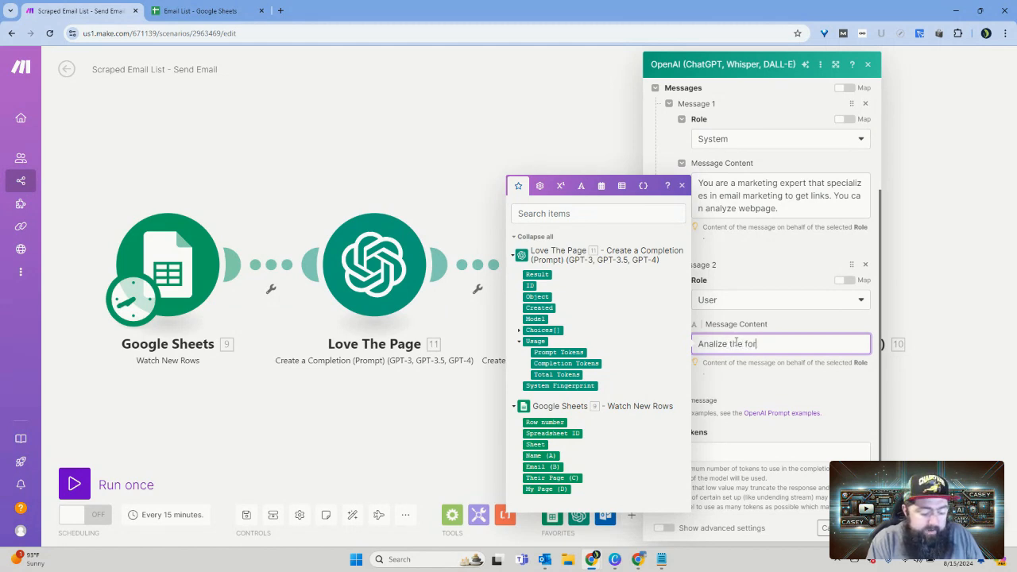
pyautogui.write('llo')
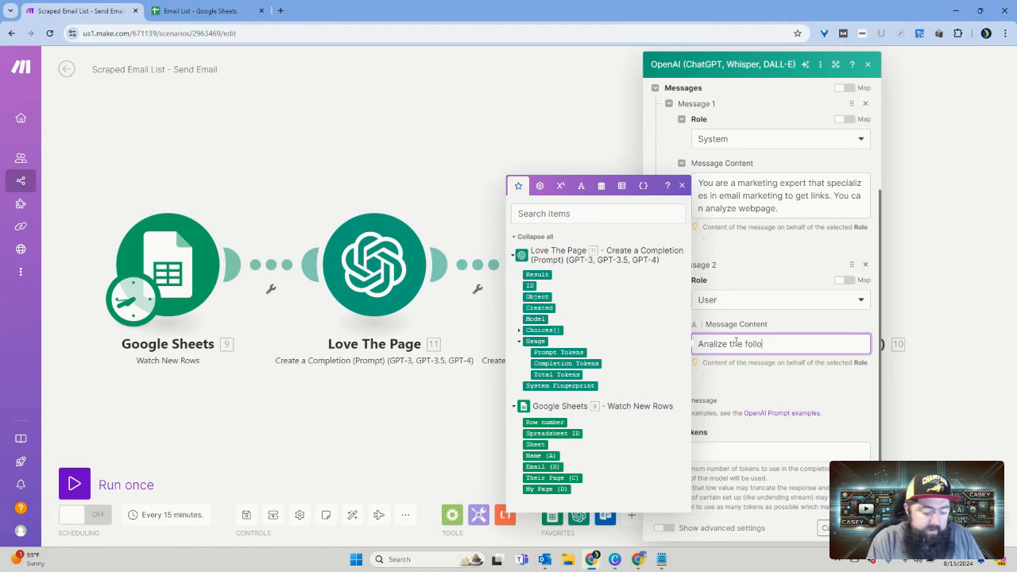
pyautogui.write('wing pa')
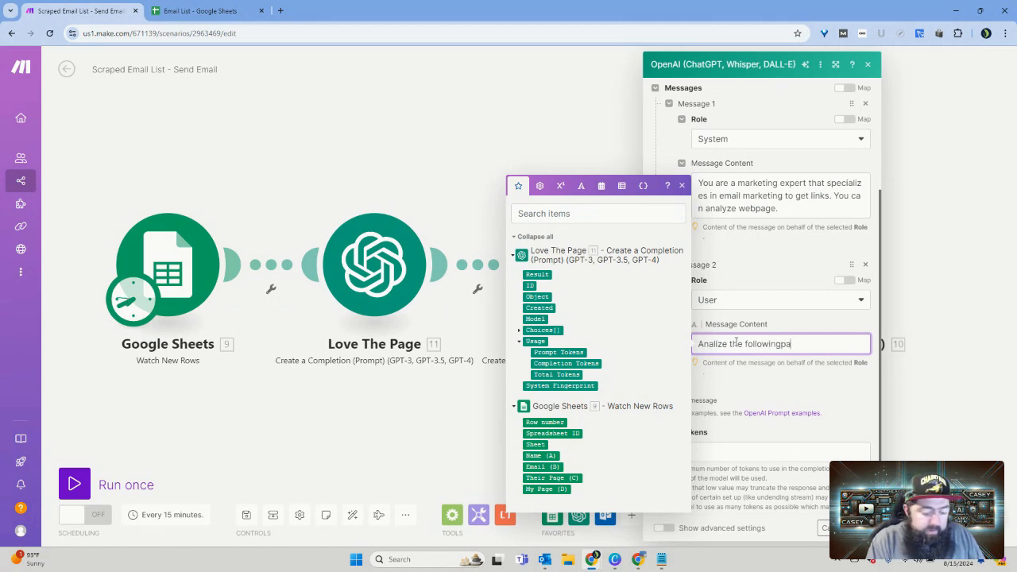
pyautogui.write('ge:')
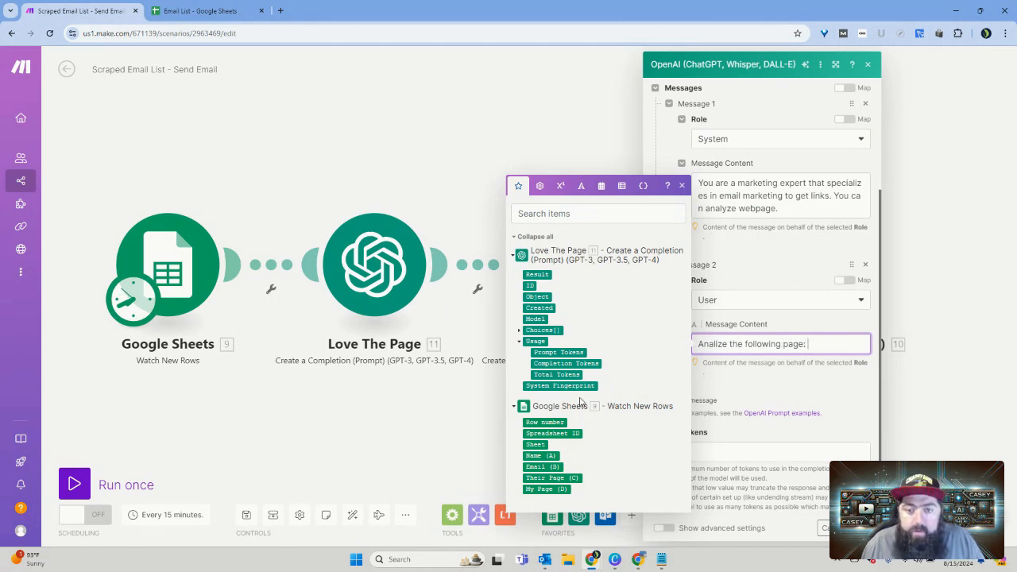
pyautogui.click(545, 489)
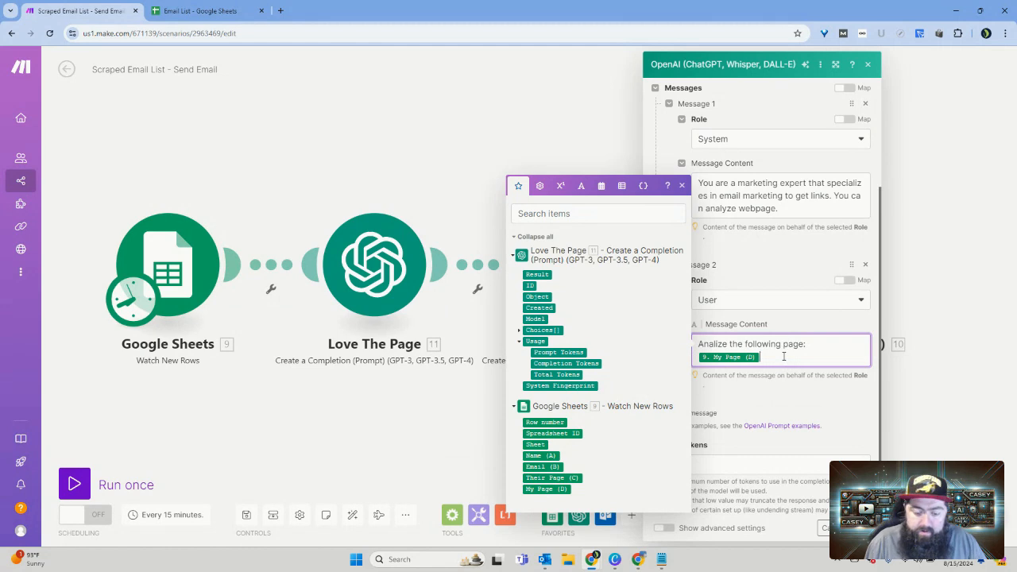
# Step: Add a new paragraph, after a blank line, that begins "Based on that and the following give me 2 reason"
pyautogui.press('Return')
pyautogui.press('Return')
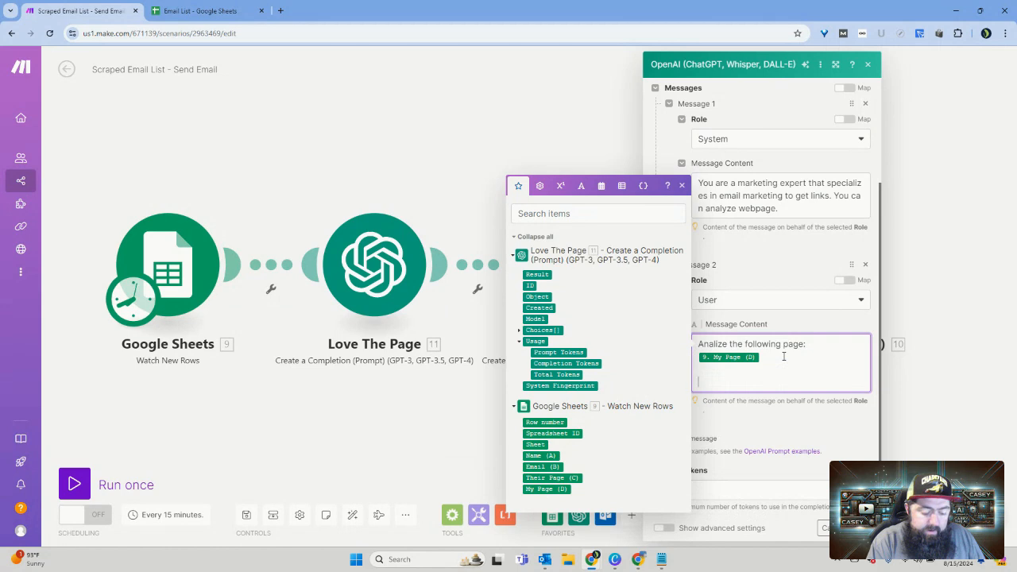
pyautogui.write('Based o')
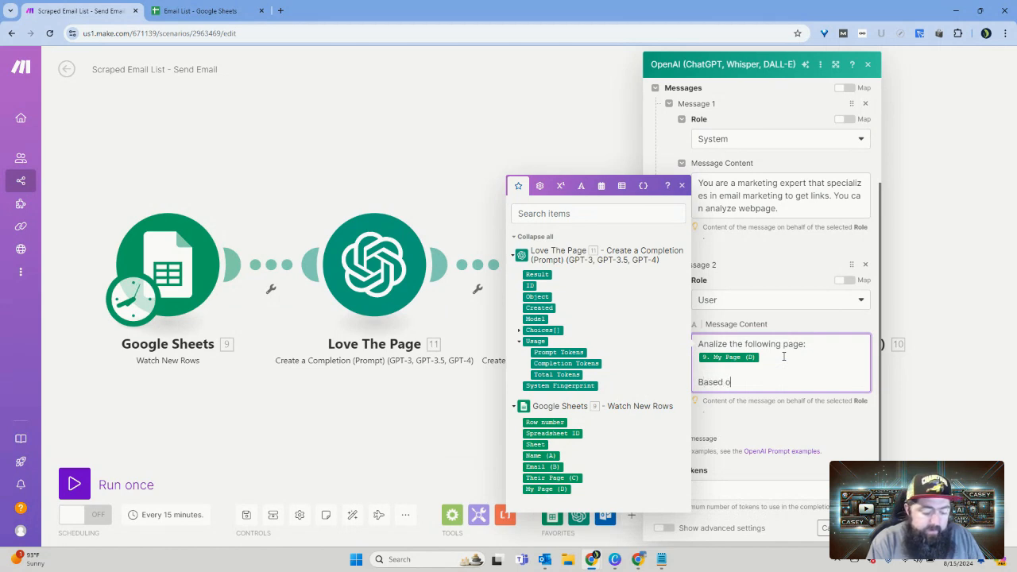
pyautogui.write('n that an')
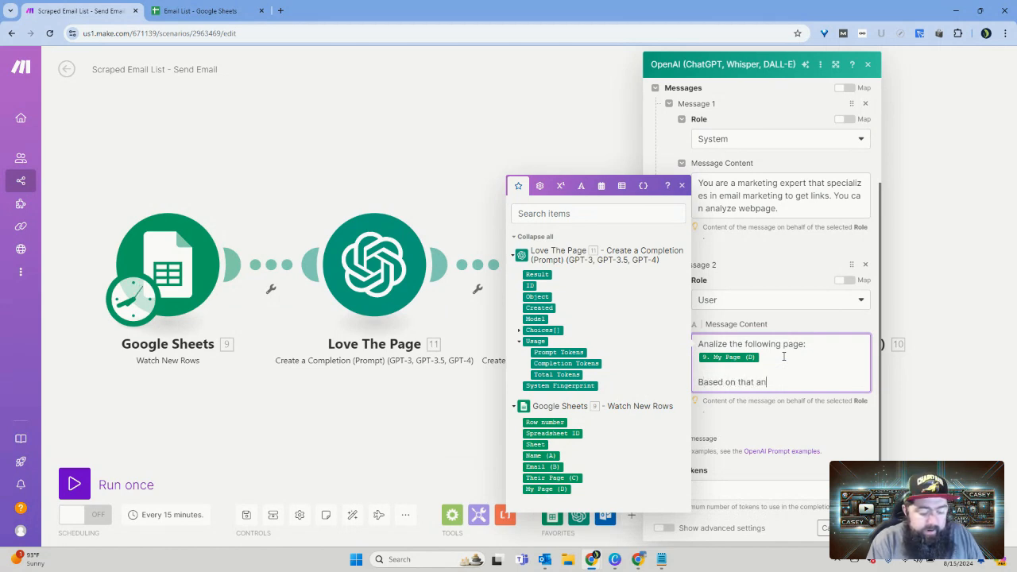
pyautogui.write('d the')
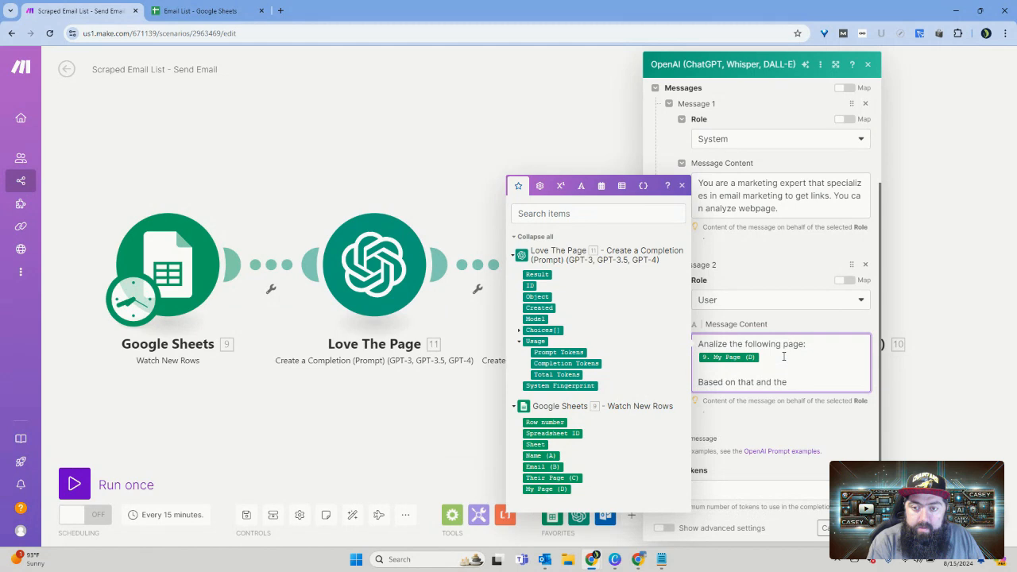
pyautogui.write('followingf')
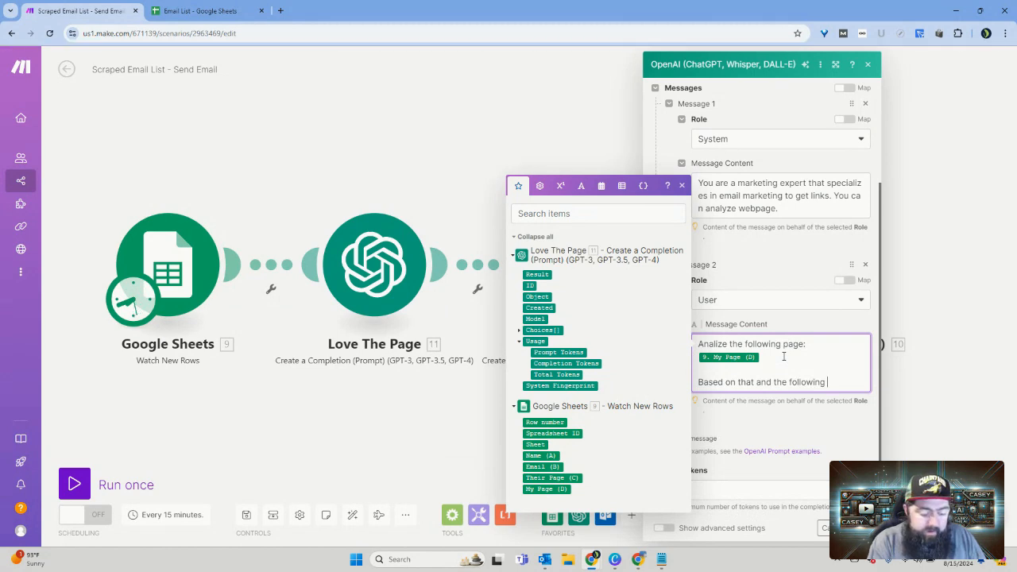
pyautogui.write('give me ')
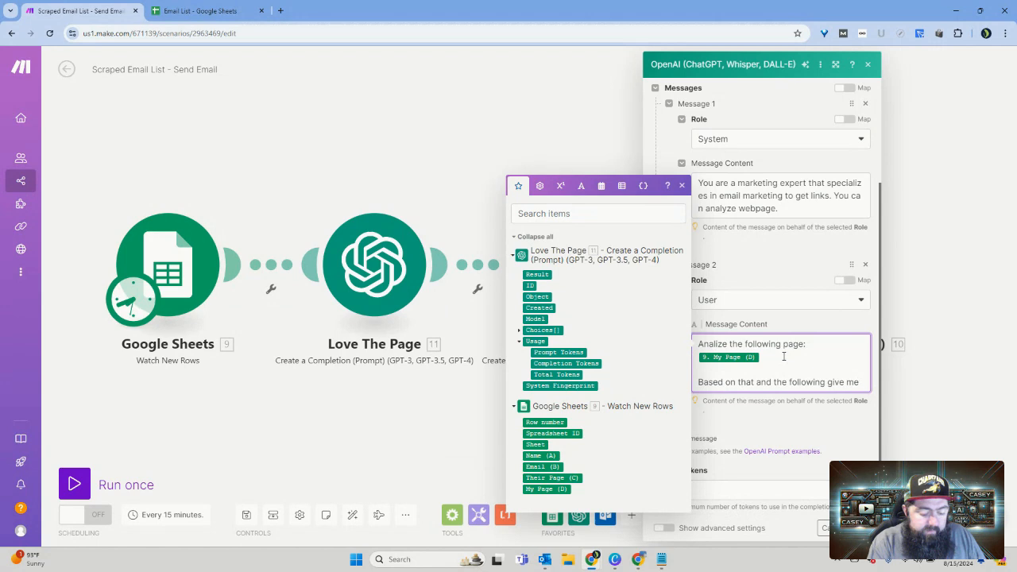
pyautogui.write('2 rea')
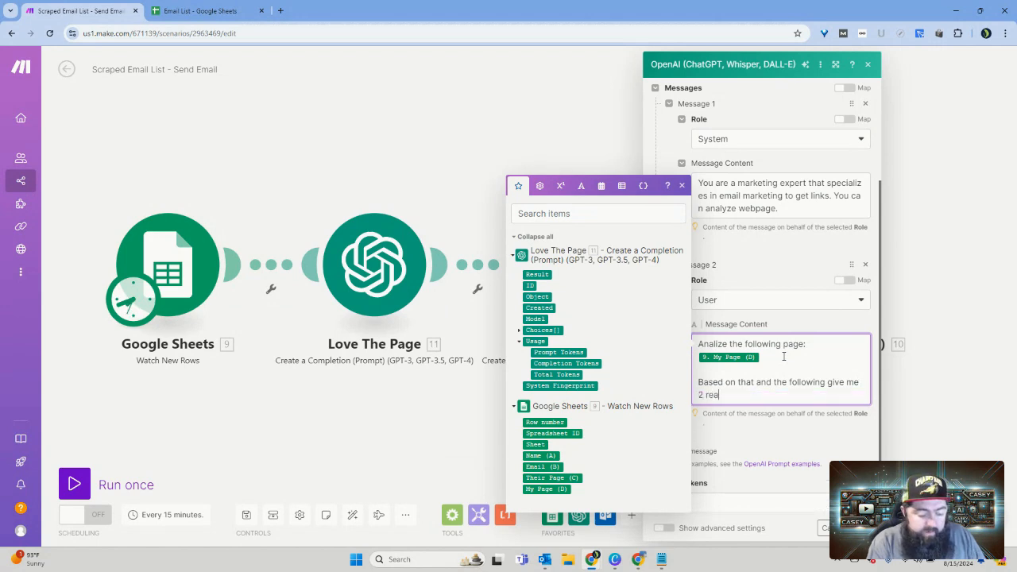
pyautogui.write('son wh')
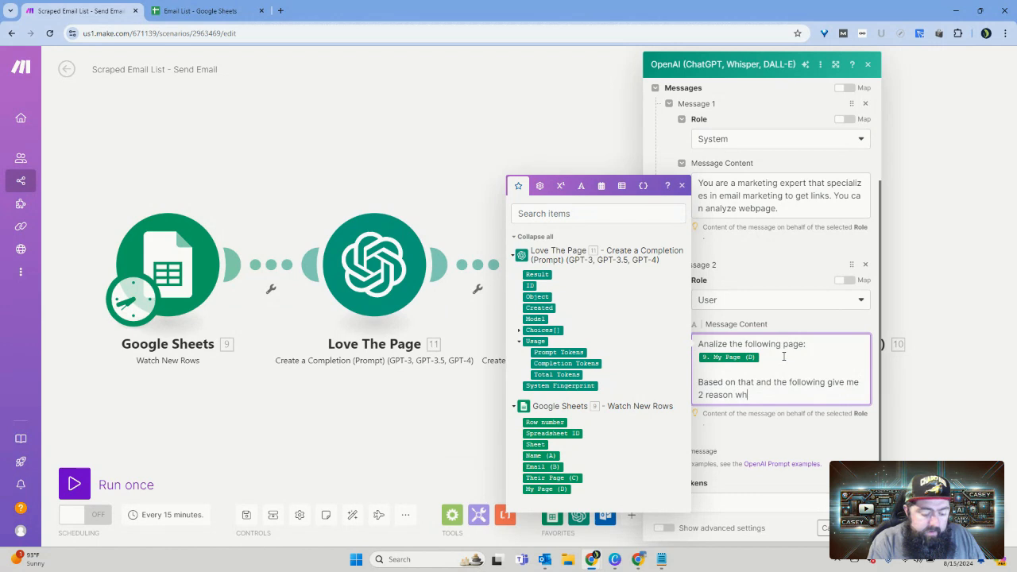
pyautogui.write('y thei')
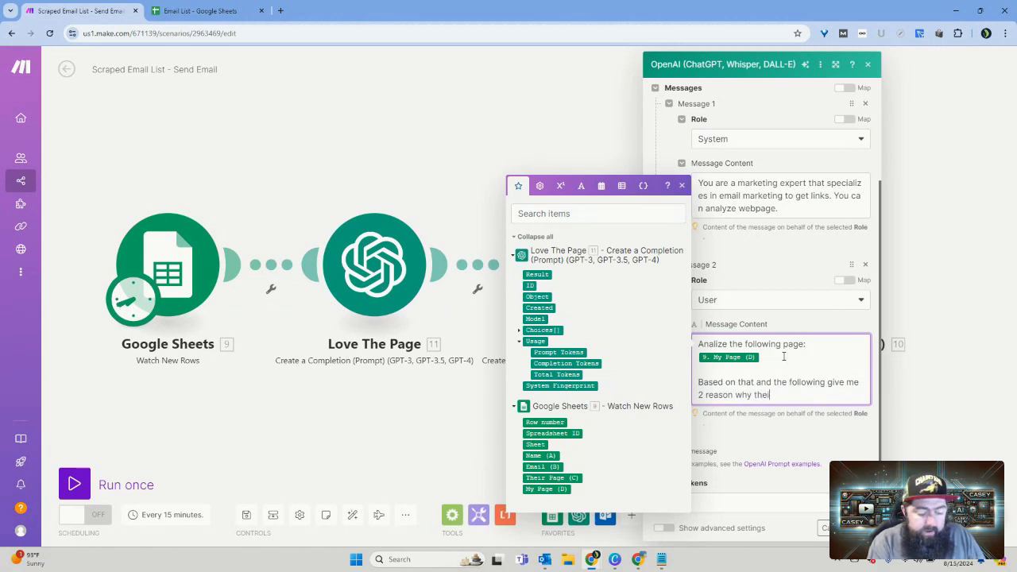
pyautogui.write('r readers')
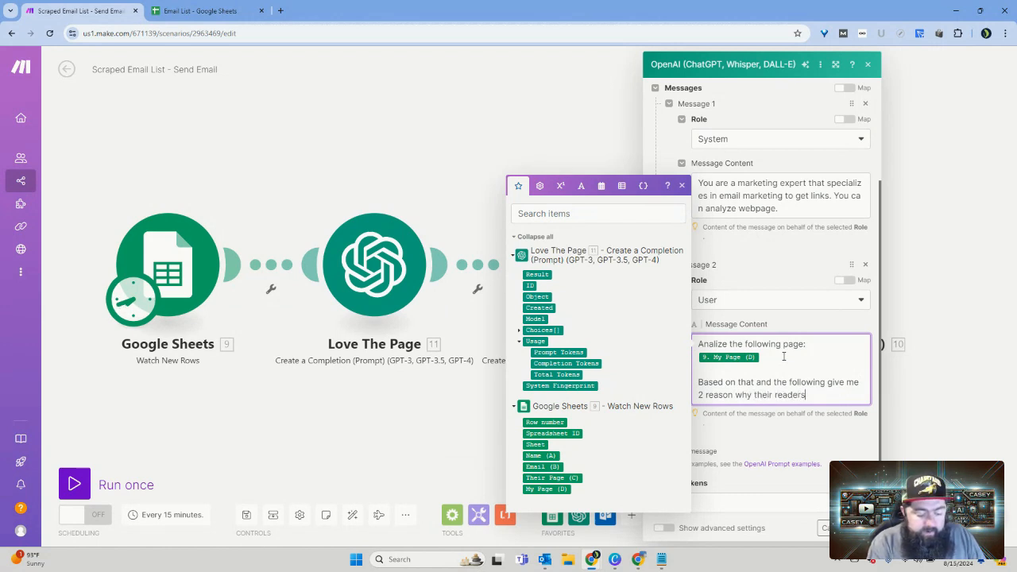
pyautogui.write(' would')
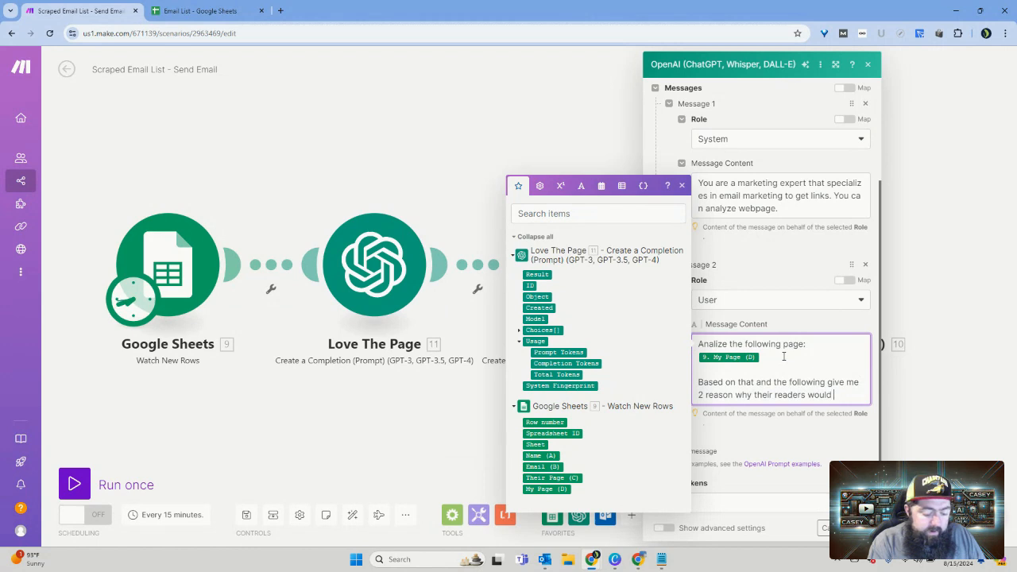
pyautogui.write(' love to read')
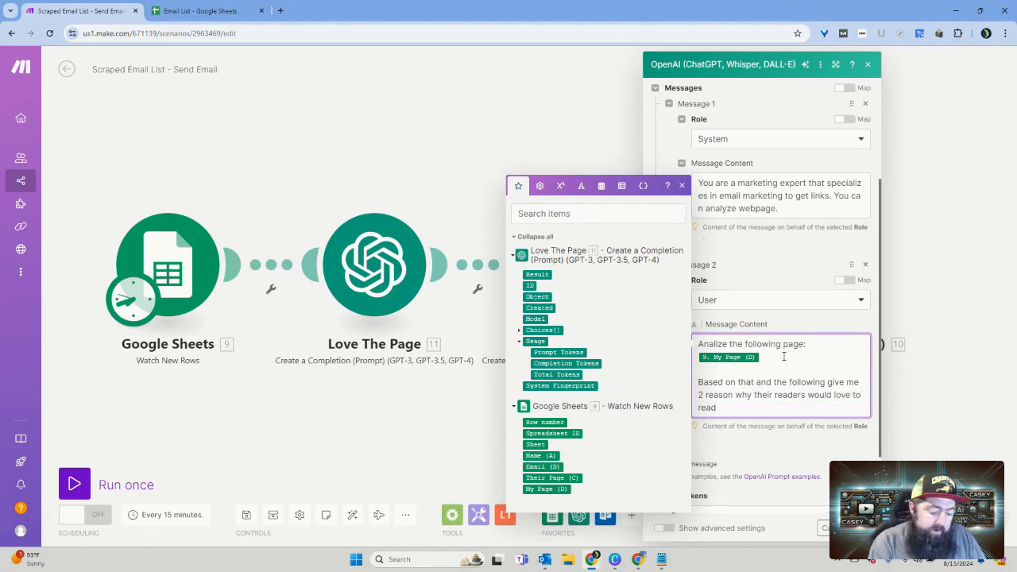
pyautogui.write(' my pa')
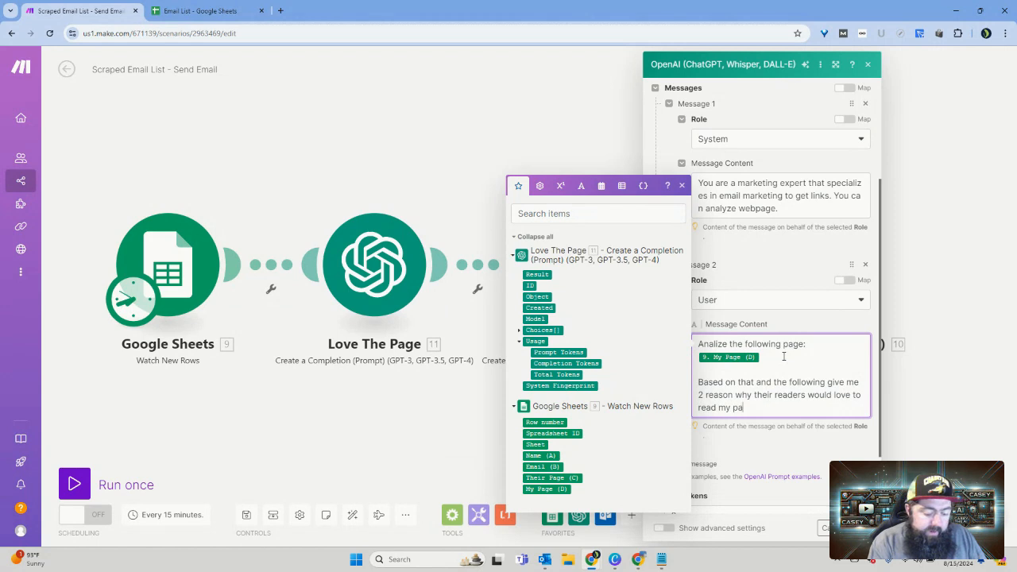
pyautogui.write('ge and ho')
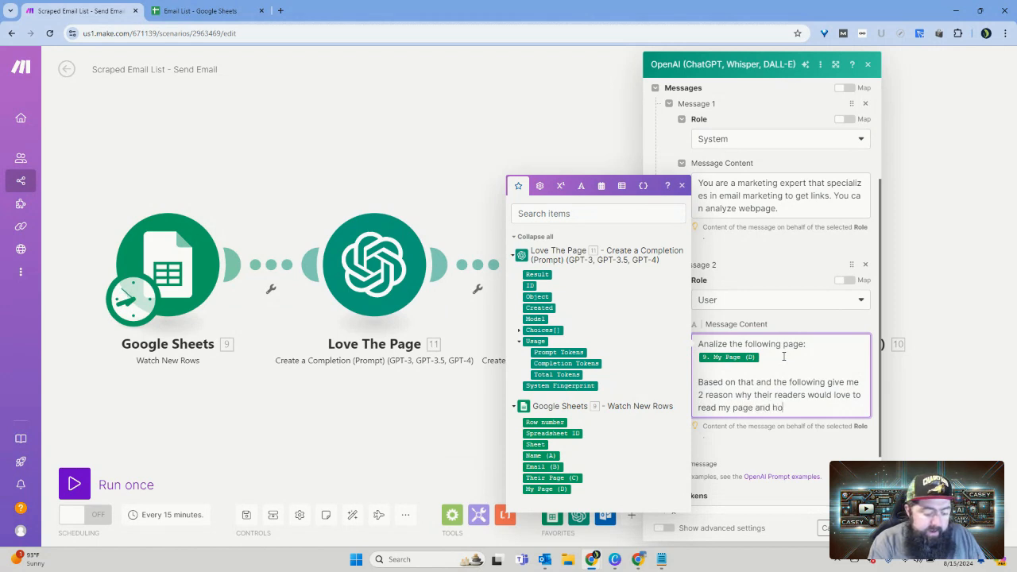
pyautogui.write('w it would')
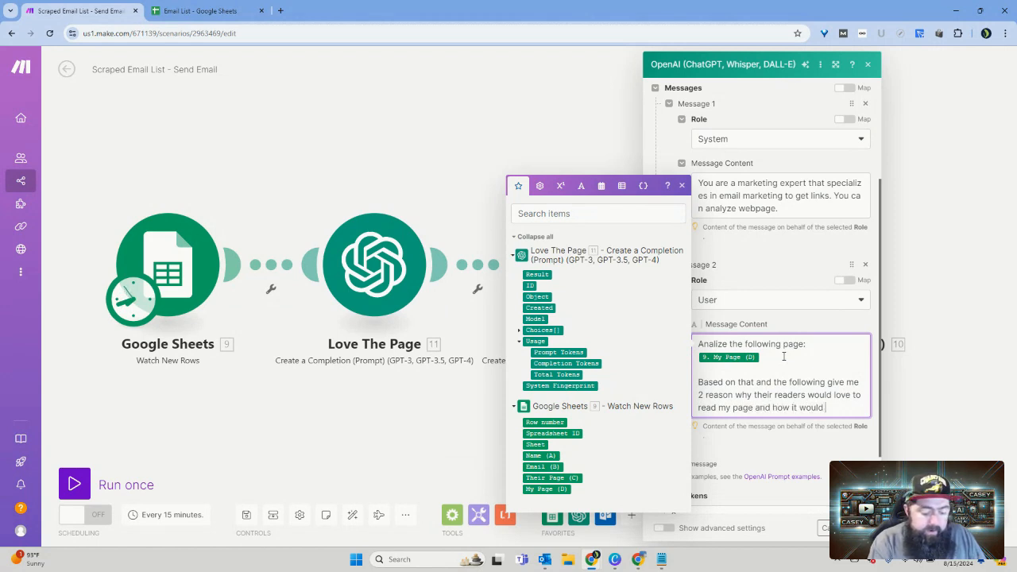
pyautogui.write(' help ')
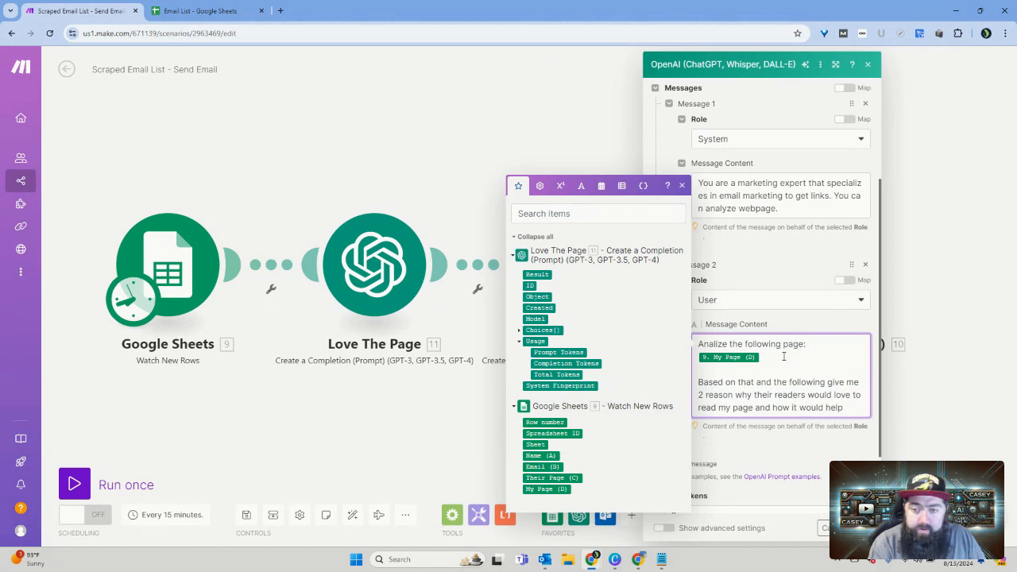
pyautogui.write('t')
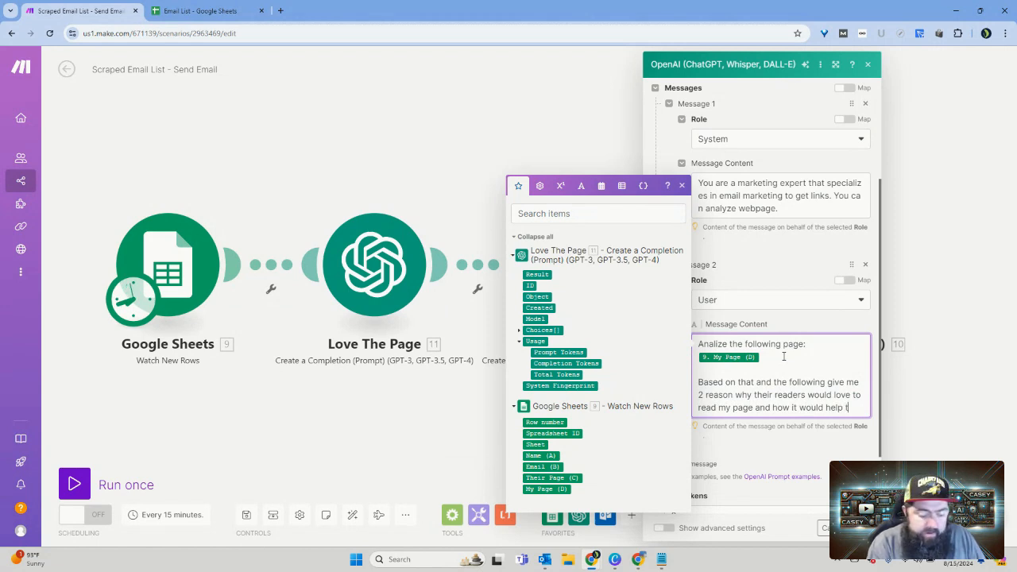
pyautogui.write('heir site')
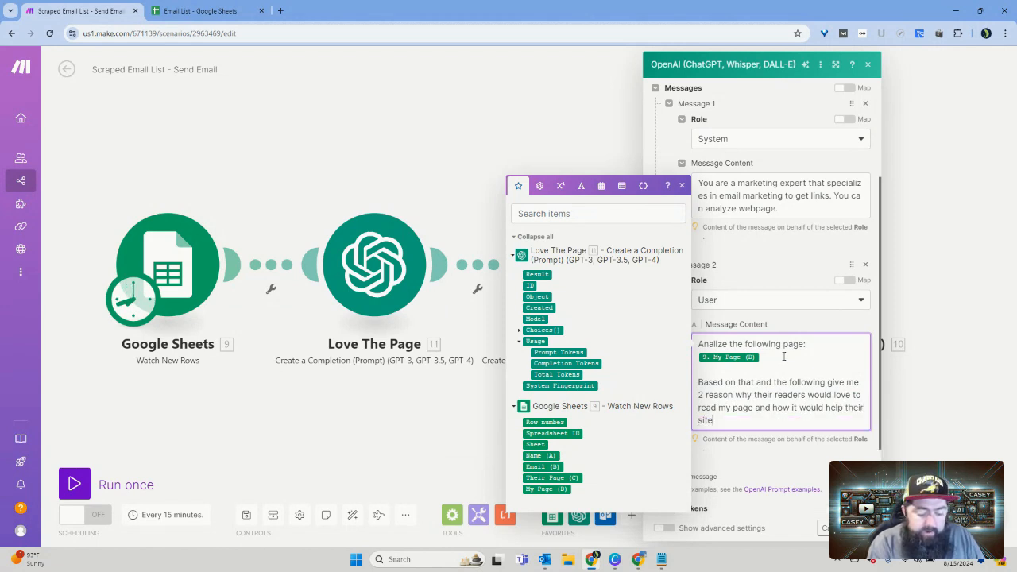
pyautogui.write('.')
# Step: Insert Love The Page's Result after a blank line at the end of the User message and save the Our Site module
pyautogui.press('Return')
pyautogui.press('Return')
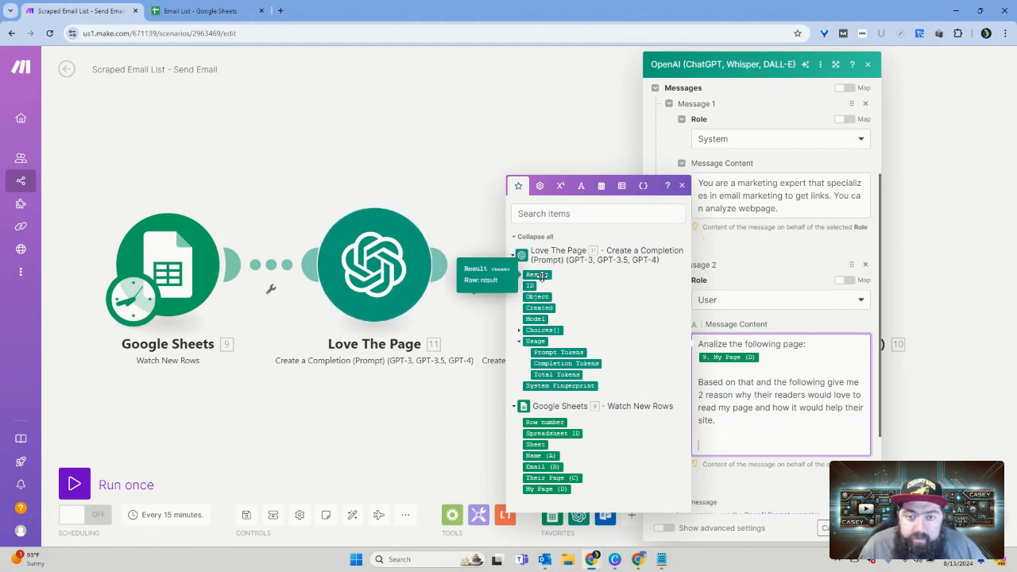
pyautogui.click(539, 275)
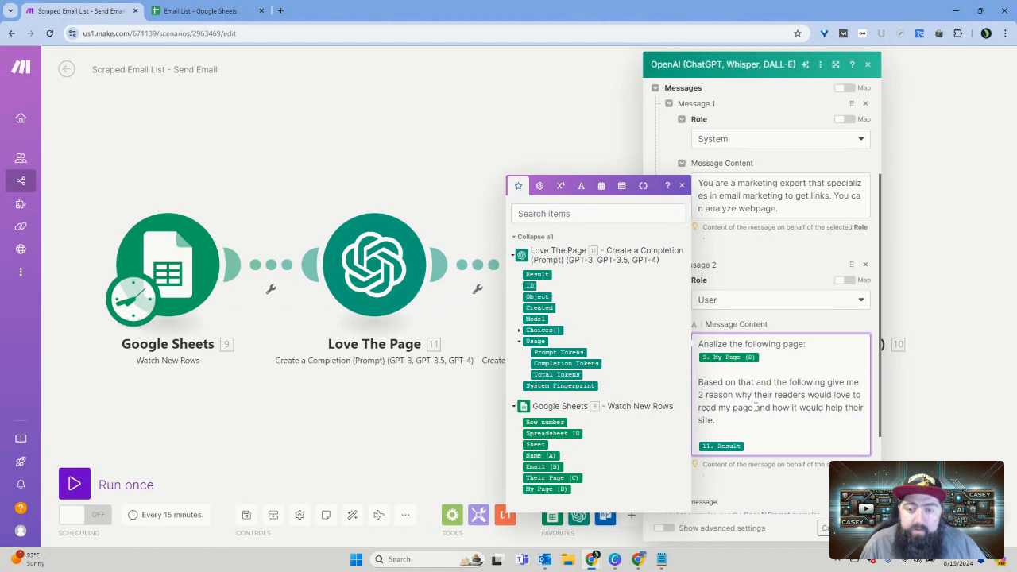
pyautogui.scroll(-1, 751, 379)
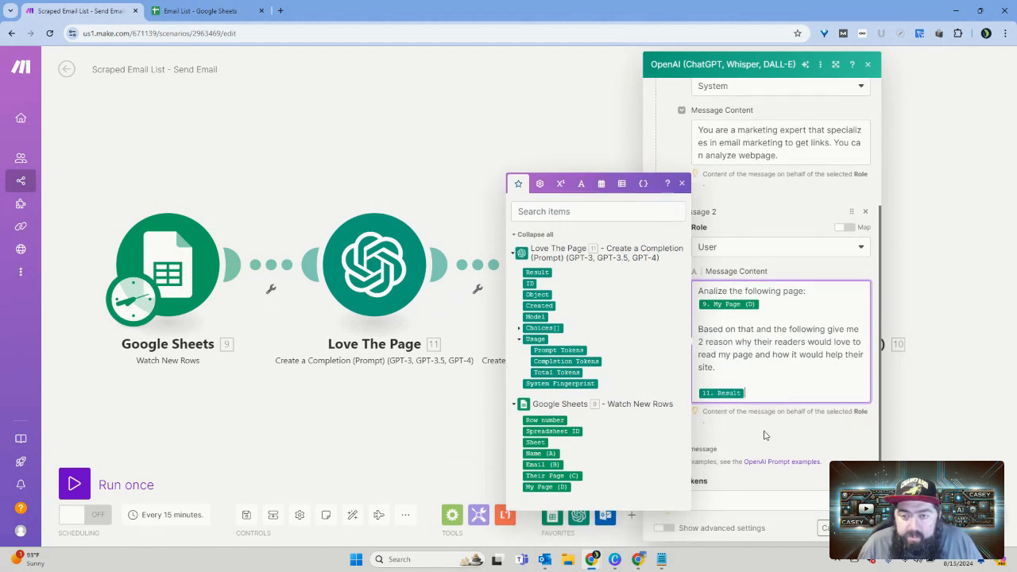
pyautogui.click(797, 438)
pyautogui.click(861, 528)
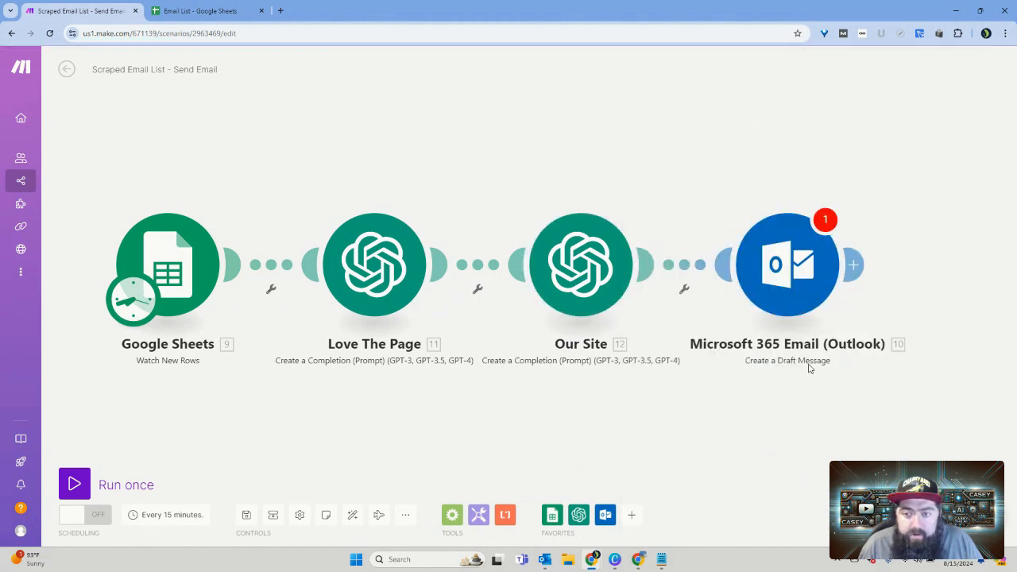
pyautogui.click(791, 274)
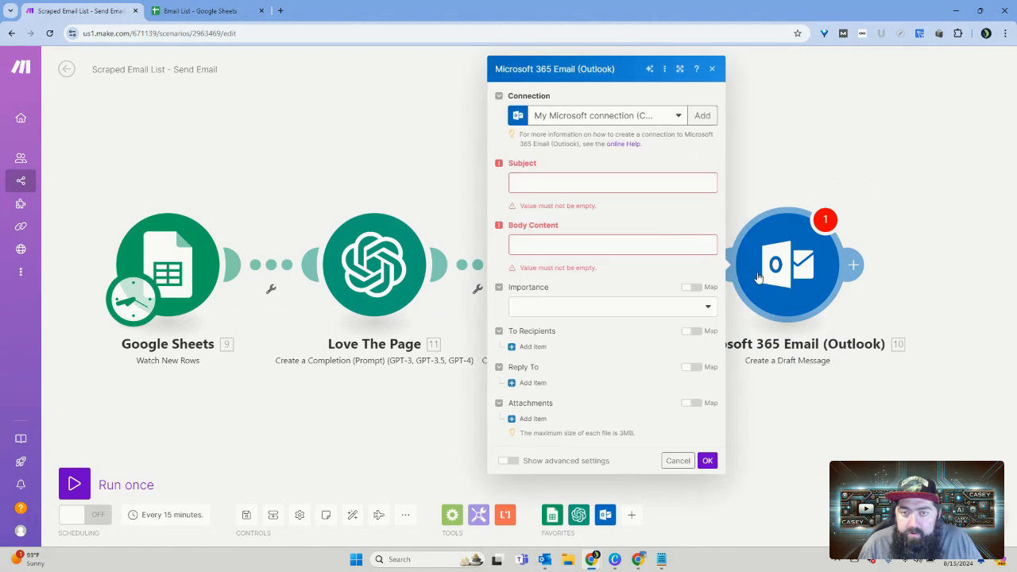
pyautogui.click(601, 183)
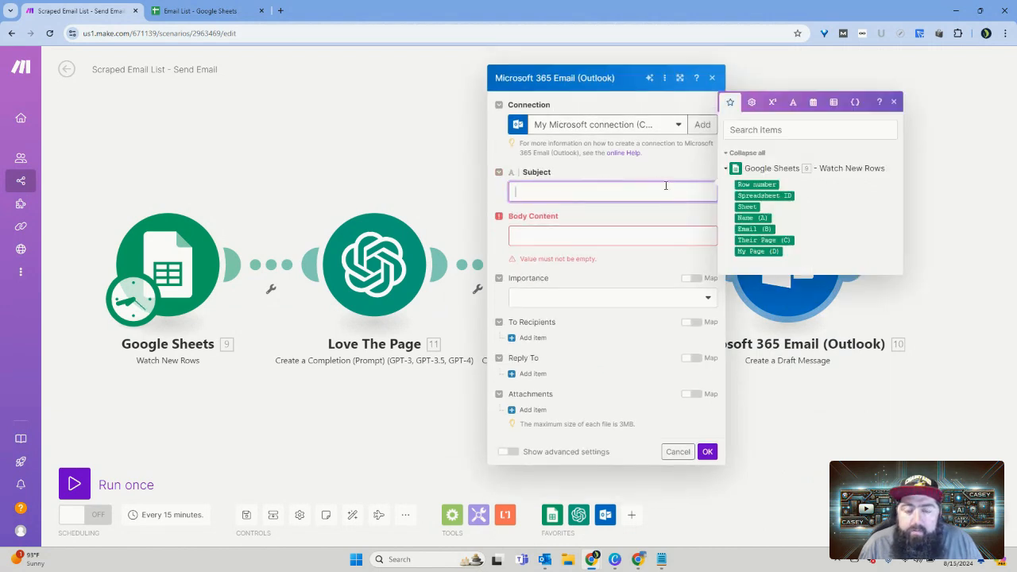
pyautogui.click(791, 74)
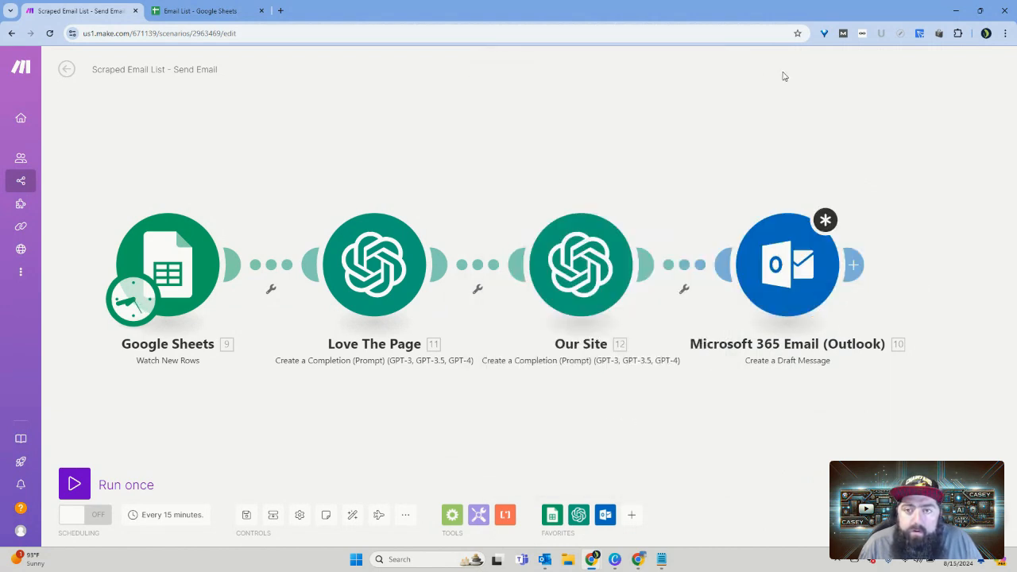
# Step: Unlink the Outlook module from Our Site and run the scenario once with the remaining modules
pyautogui.rightClick(691, 268)
pyautogui.click(724, 293)
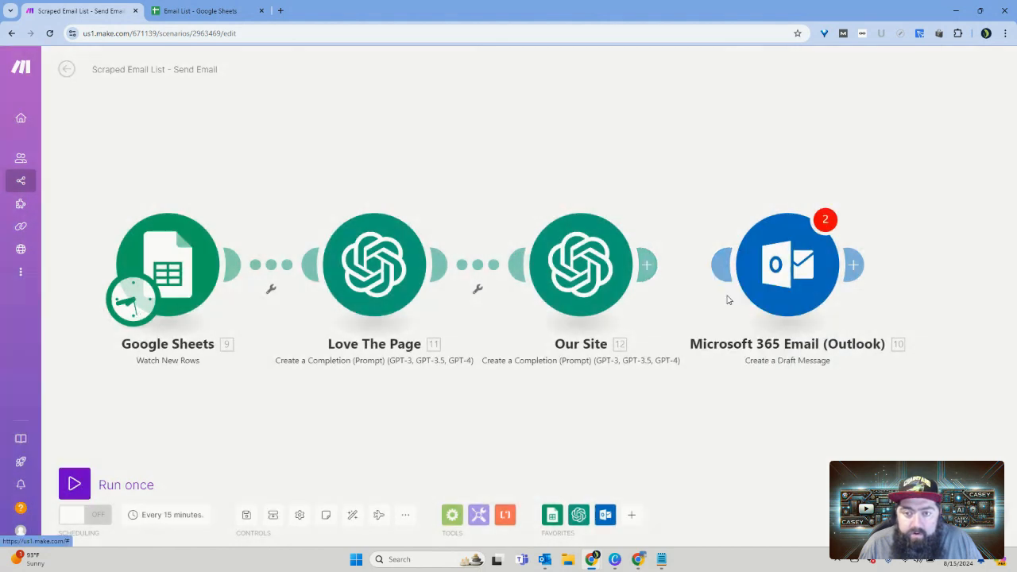
pyautogui.click(133, 488)
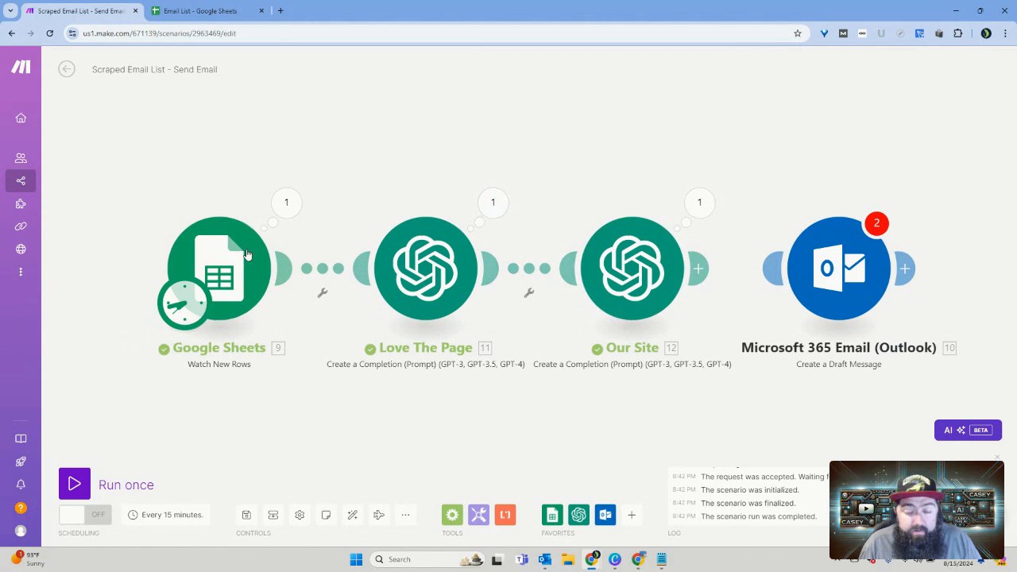
# Step: Examine the run output of Google Sheets, Love The Page and Our Site, including the full Result text of Our Site
pyautogui.click(286, 205)
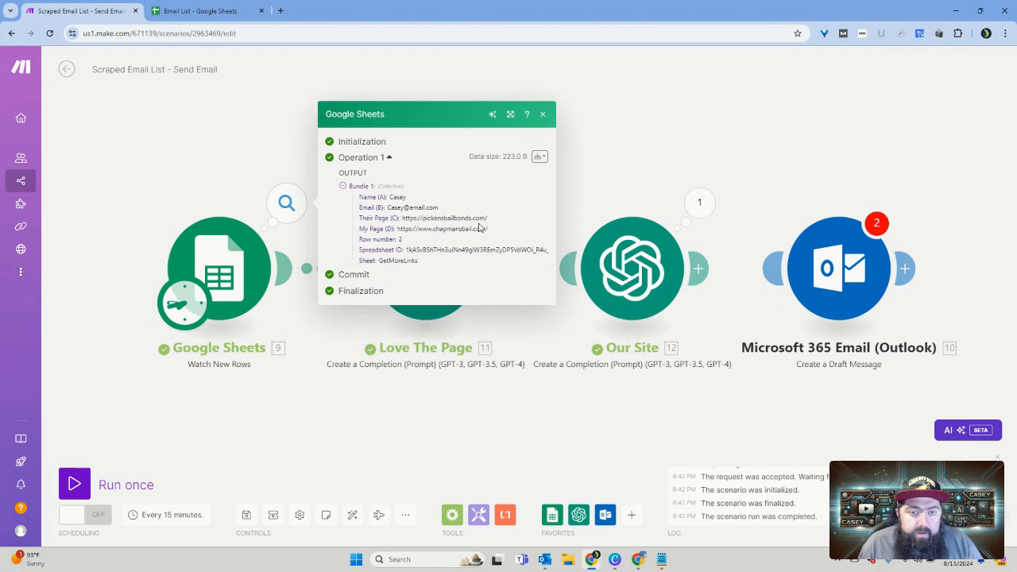
pyautogui.click(543, 114)
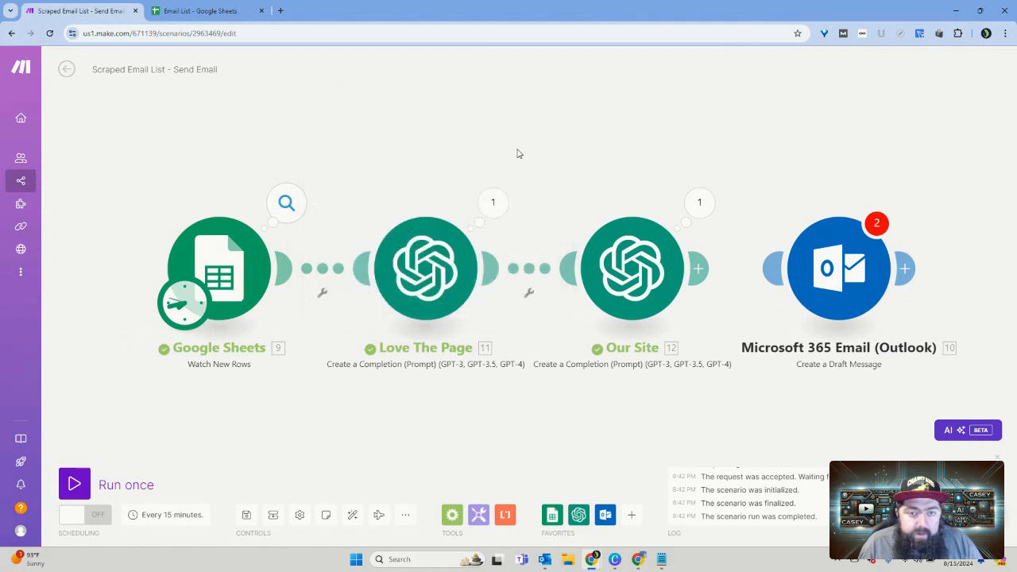
pyautogui.click(493, 205)
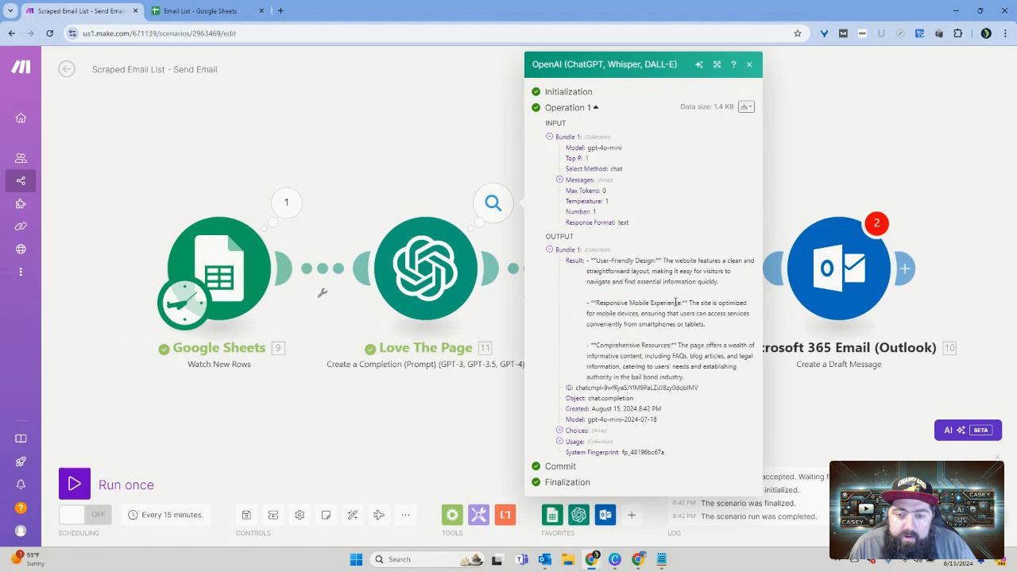
pyautogui.click(749, 65)
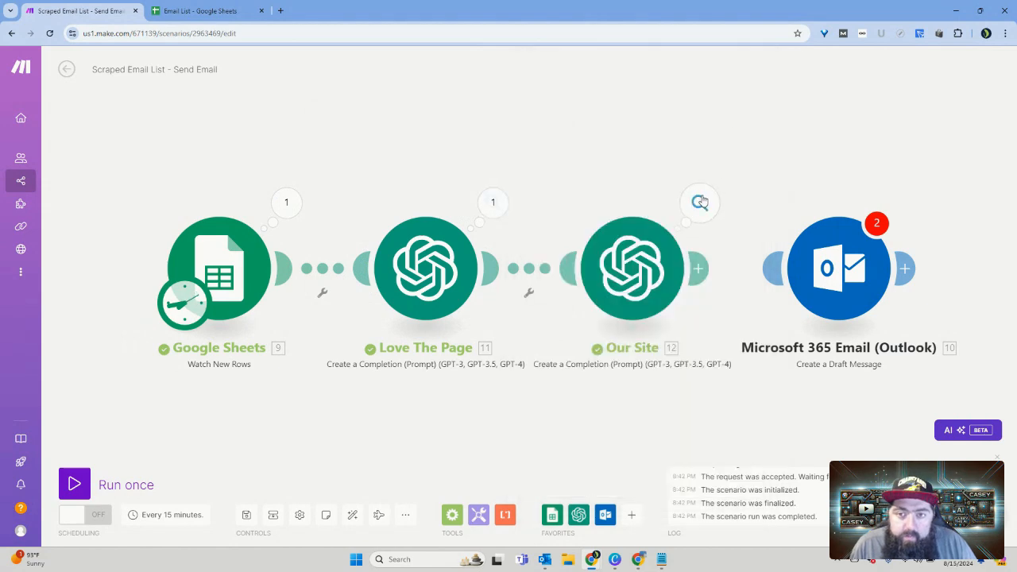
pyautogui.click(700, 202)
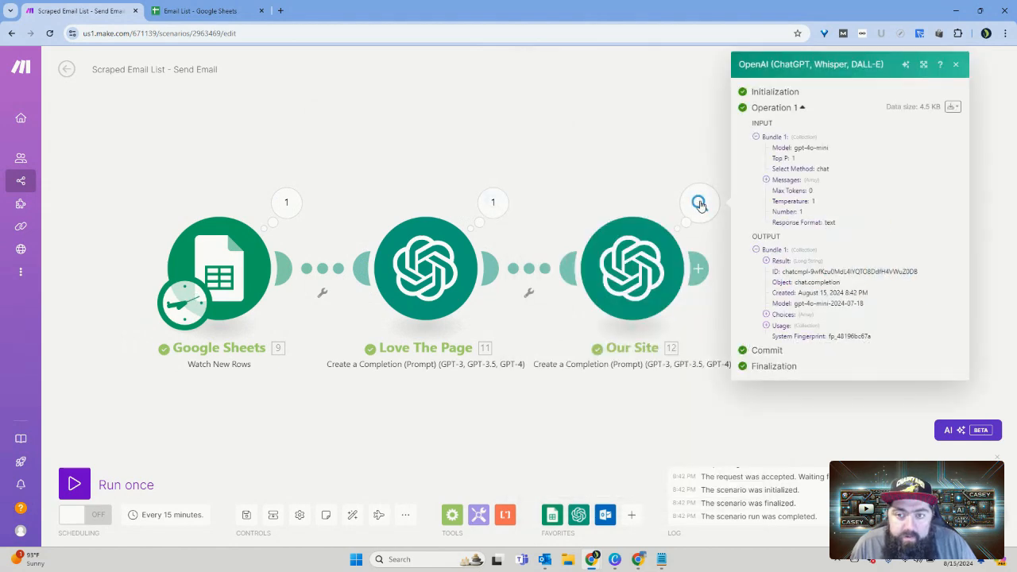
pyautogui.click(767, 262)
pyautogui.scroll(-3, 871, 273)
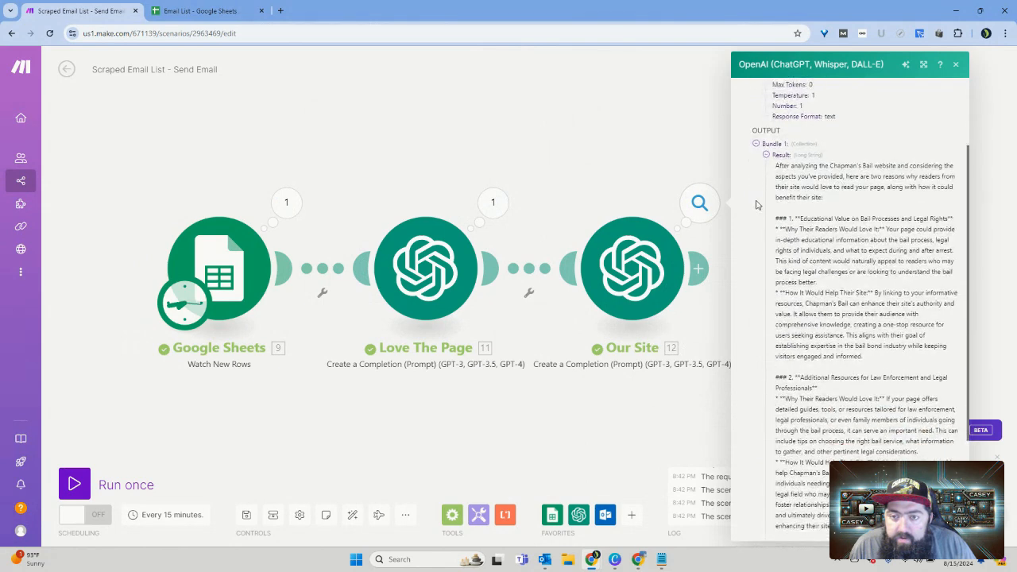
# Step: Add "Only output the results." at the end of Our Site's User message, below the Love The Page Result, and save the module
pyautogui.click(660, 254)
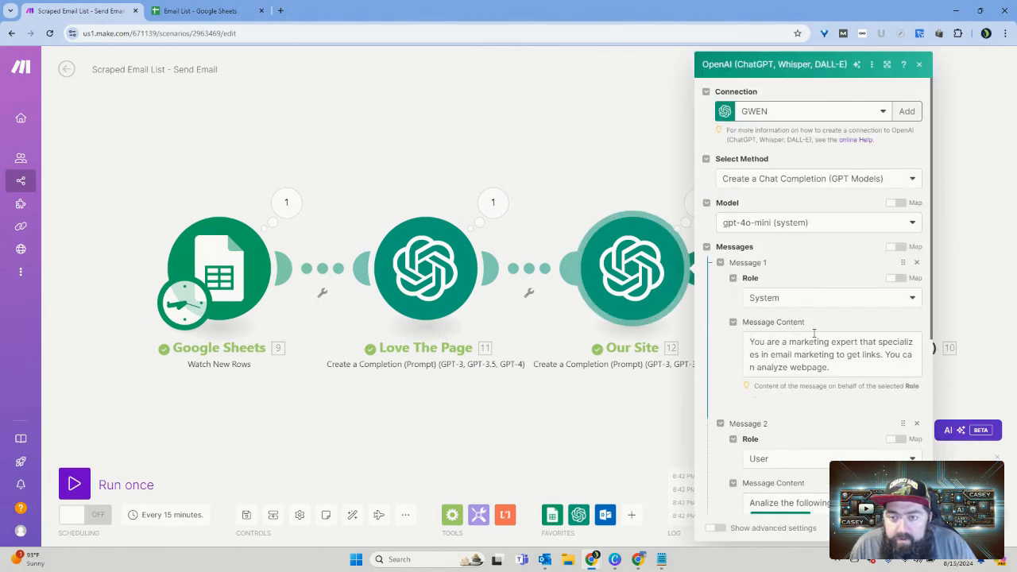
pyautogui.scroll(-5, 814, 333)
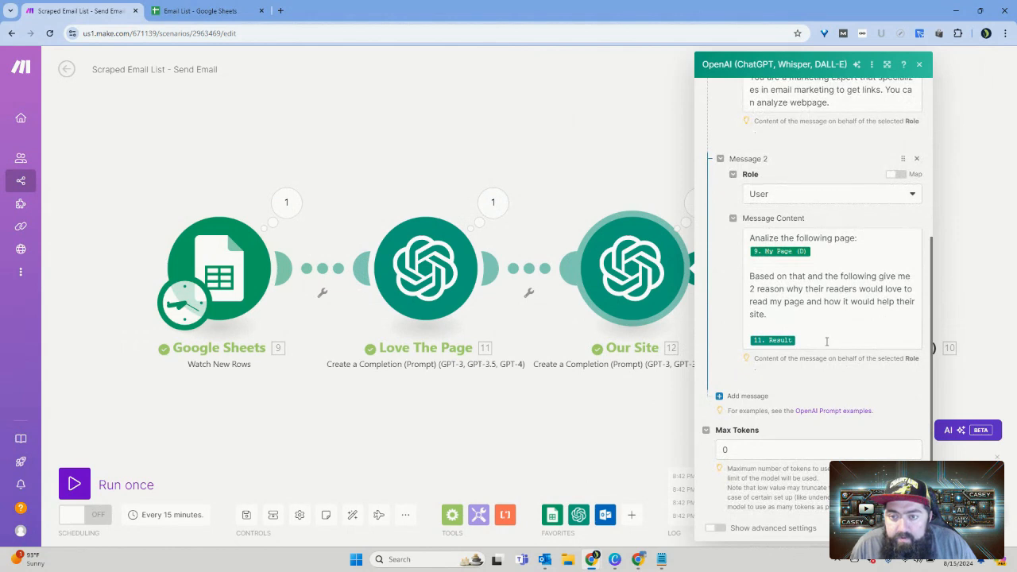
pyautogui.click(830, 340)
pyautogui.press('Return')
pyautogui.press('Return')
pyautogui.press('Return')
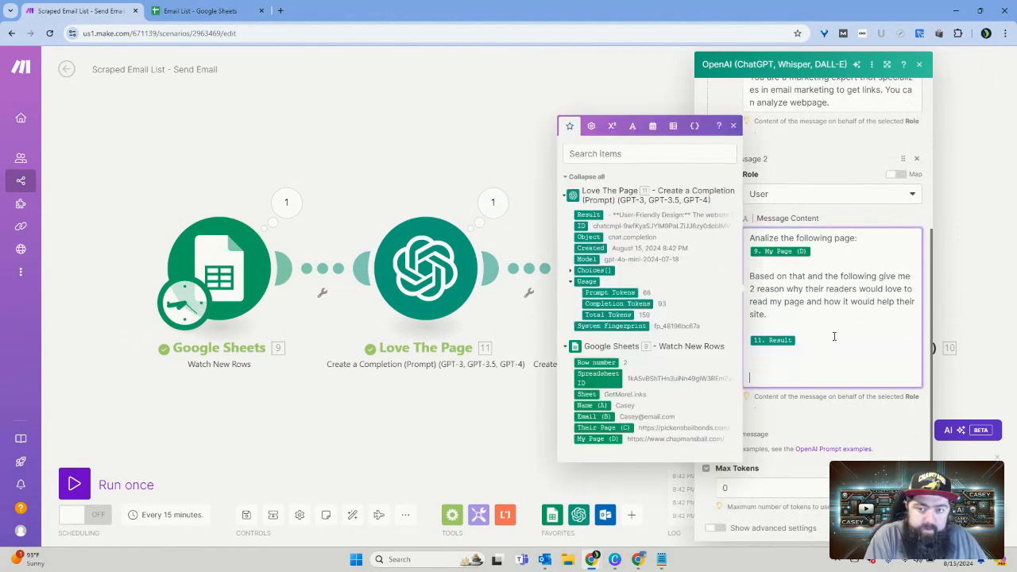
pyautogui.write('Only o')
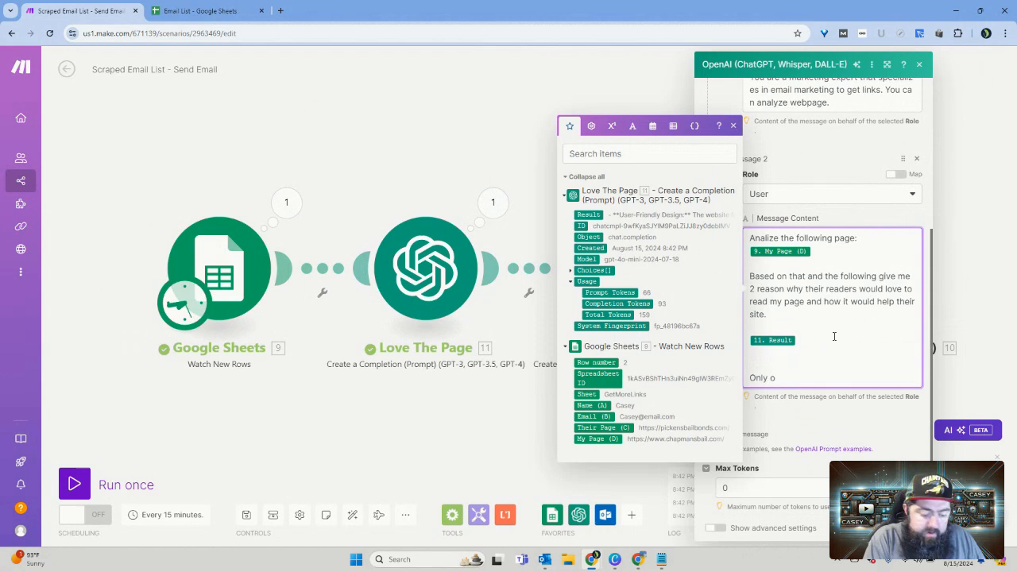
pyautogui.write('ut')
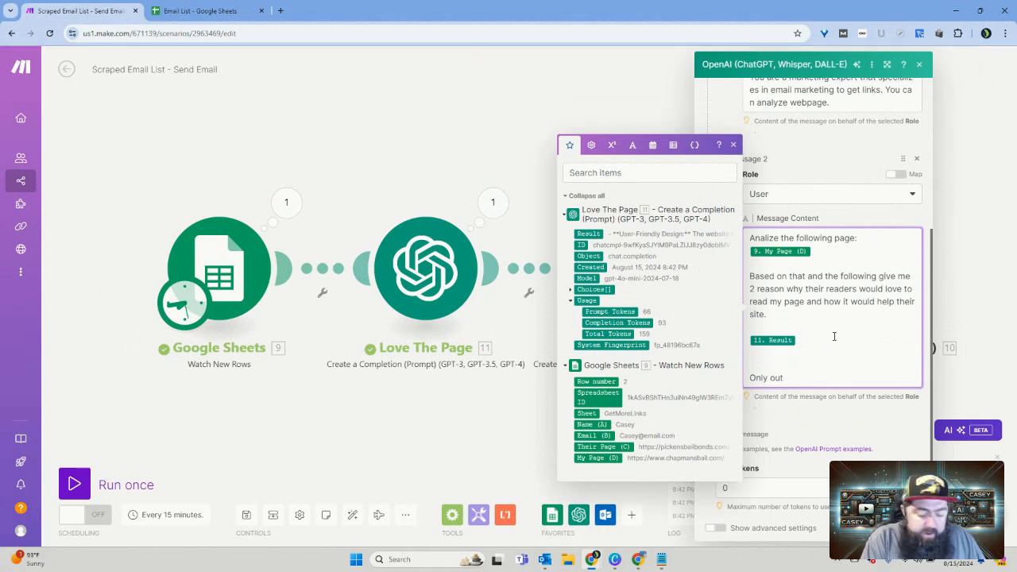
pyautogui.write('put the ')
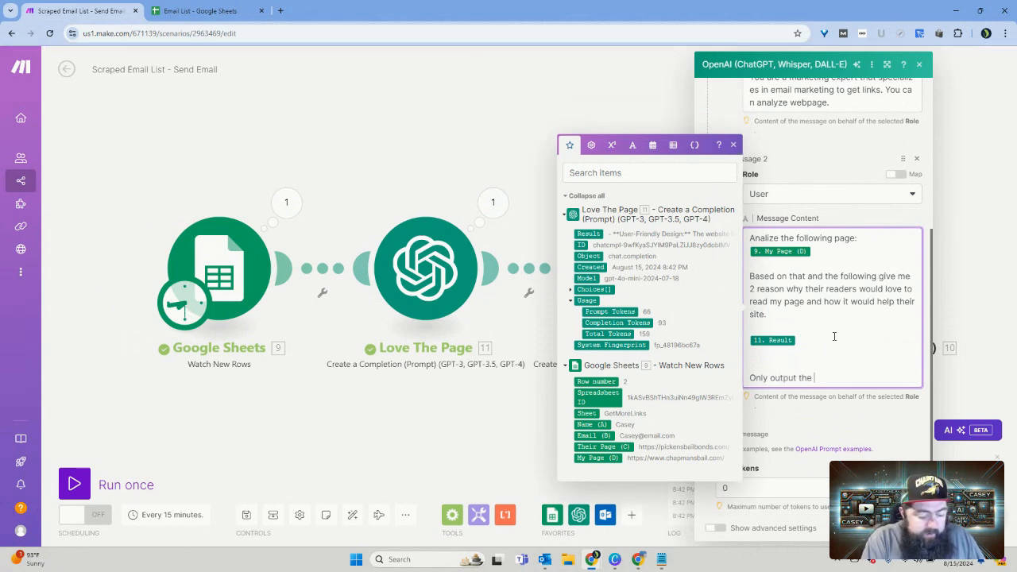
pyautogui.write('results.')
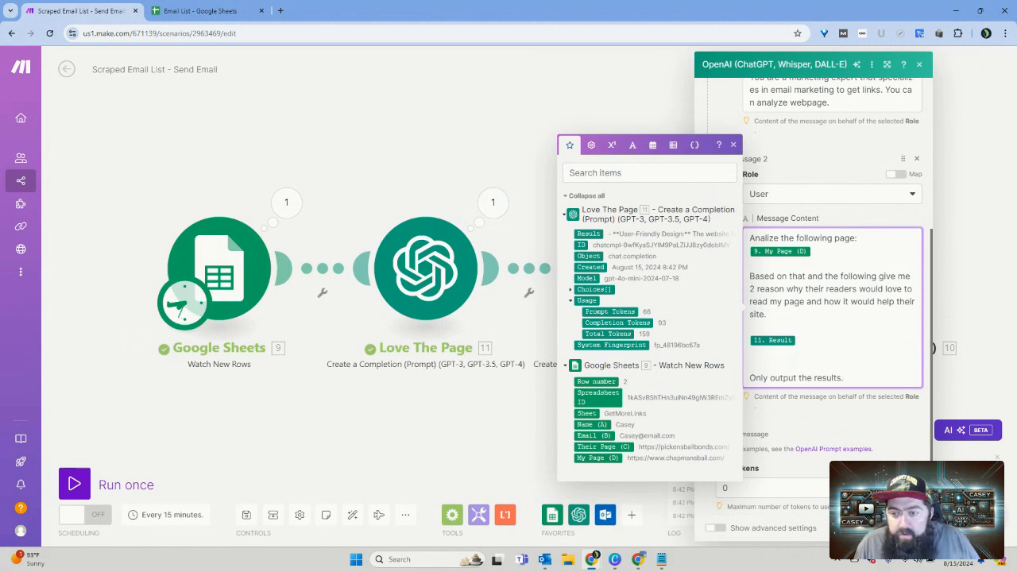
pyautogui.click(907, 528)
# Step: Review Love The Page's output and User message, and check the User message of Our Site
pyautogui.click(499, 209)
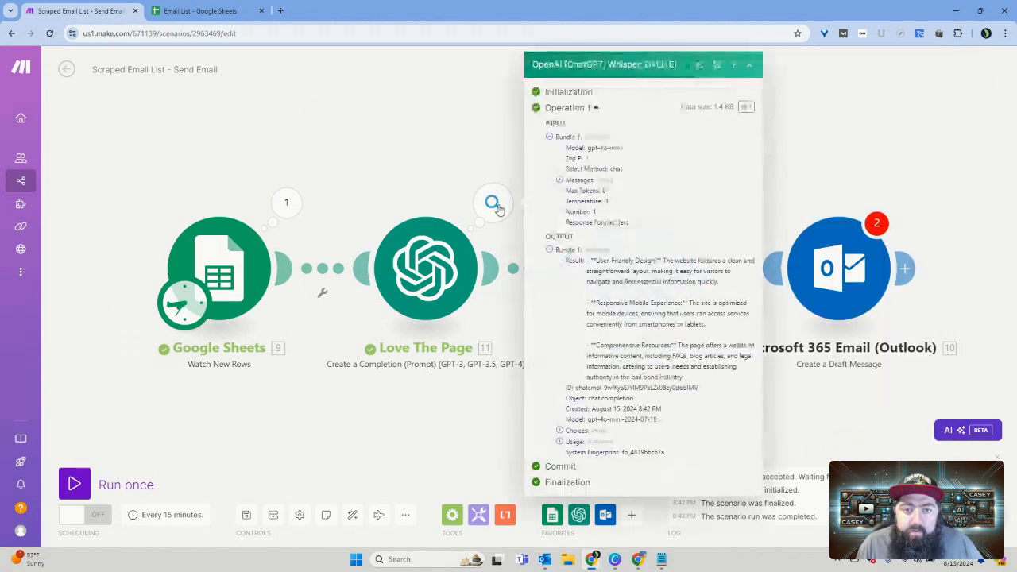
pyautogui.click(439, 274)
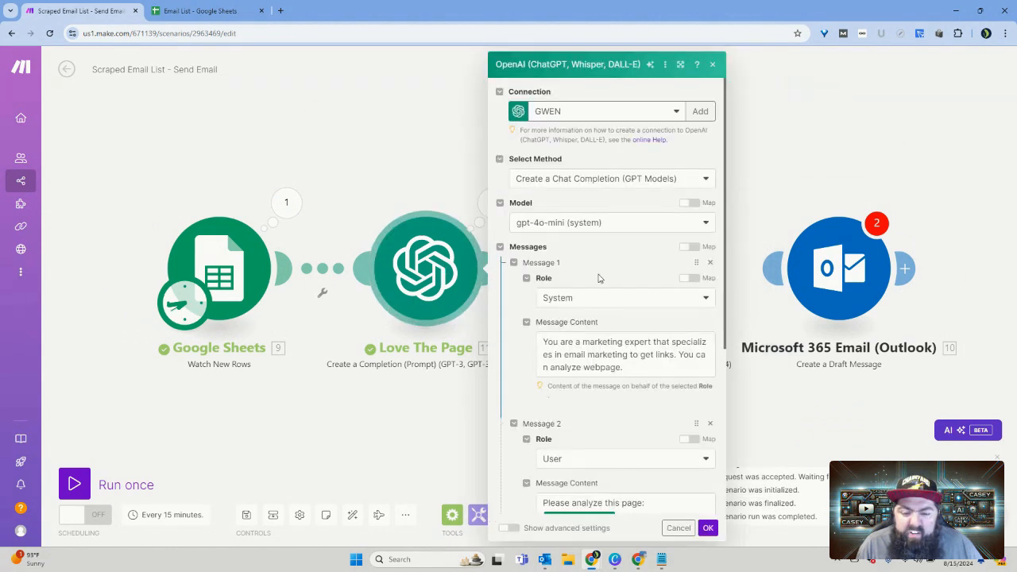
pyautogui.scroll(-3, 630, 334)
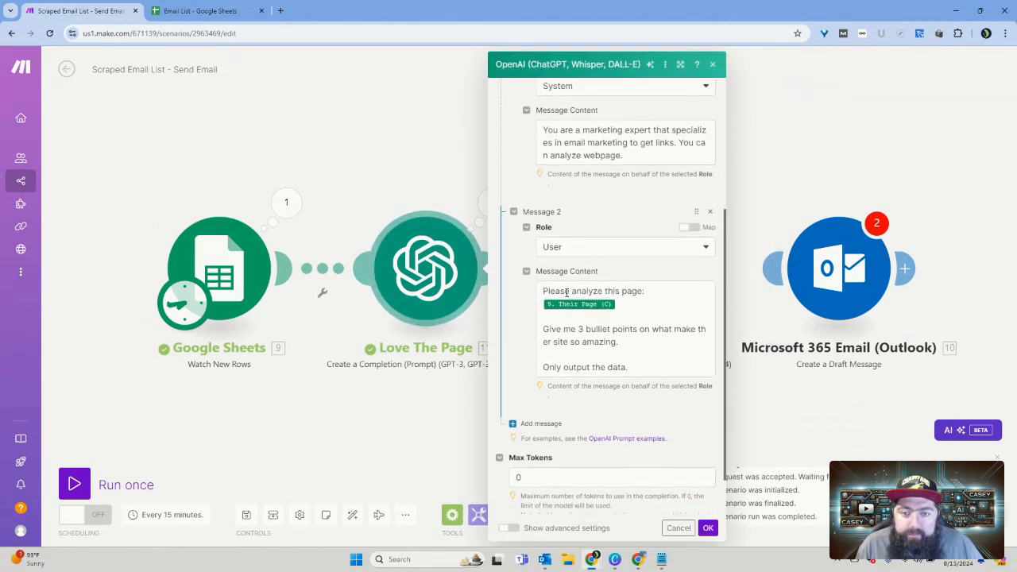
pyautogui.scroll(-1, 545, 329)
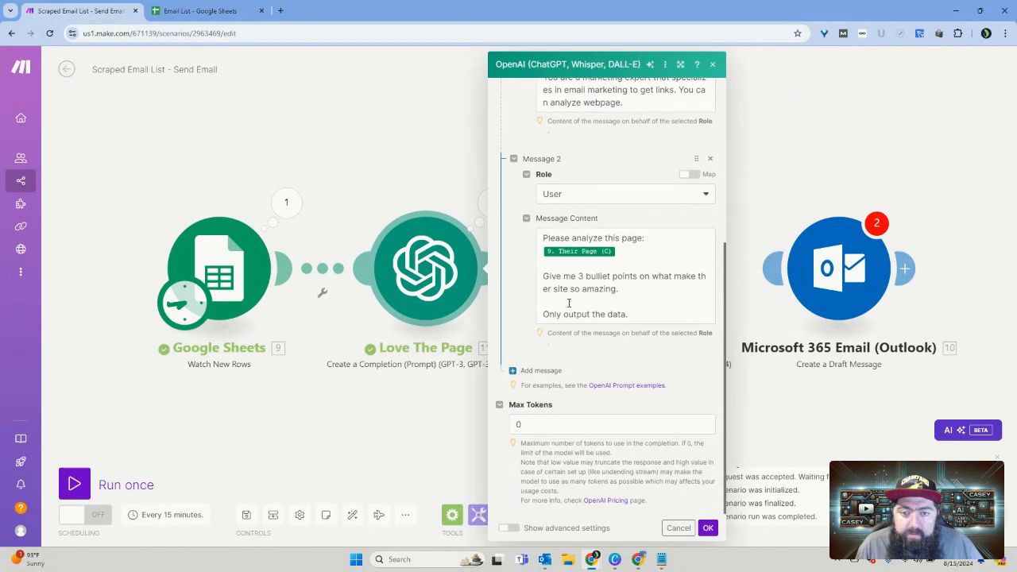
pyautogui.click(618, 290)
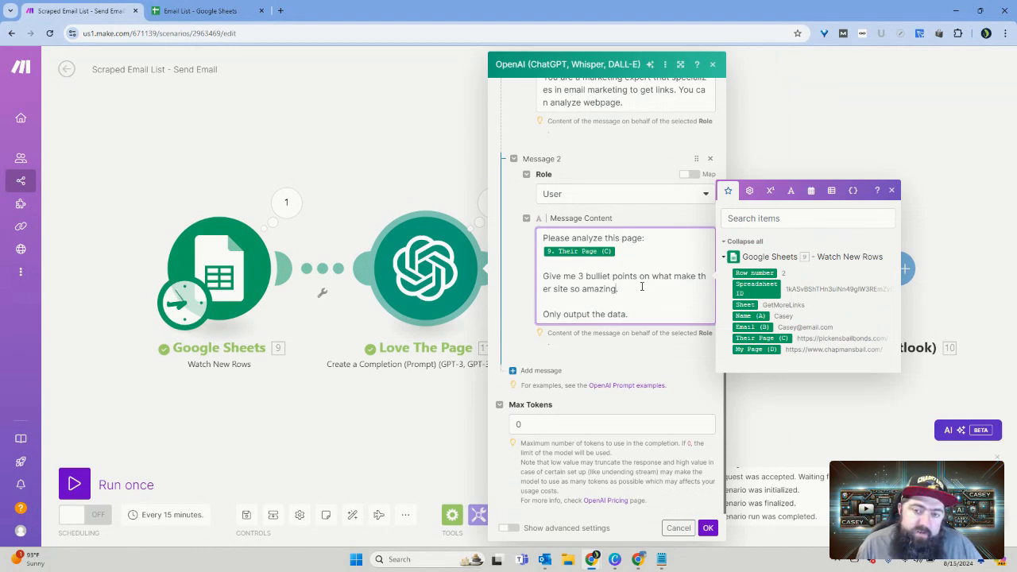
pyautogui.click(712, 64)
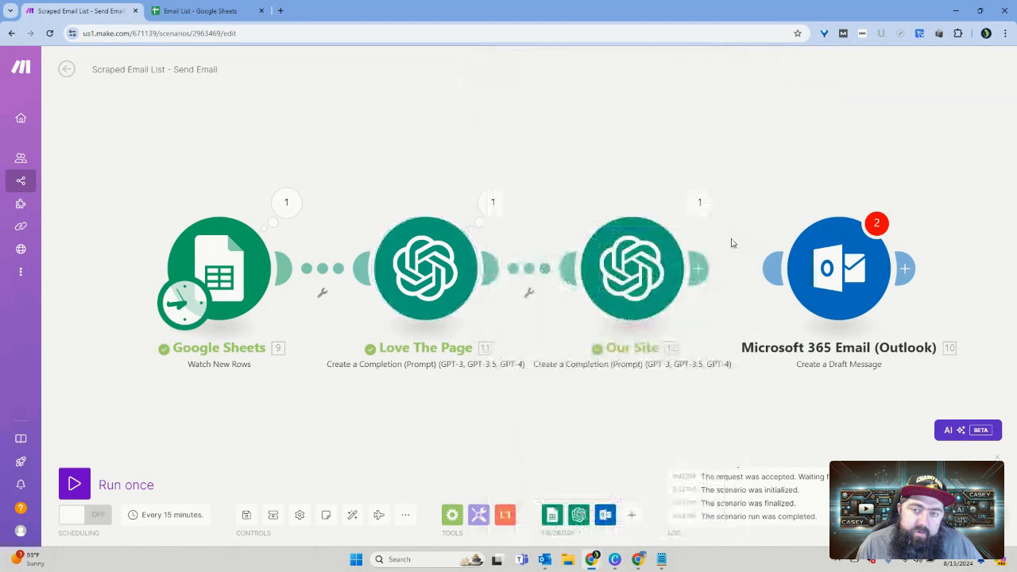
pyautogui.click(670, 289)
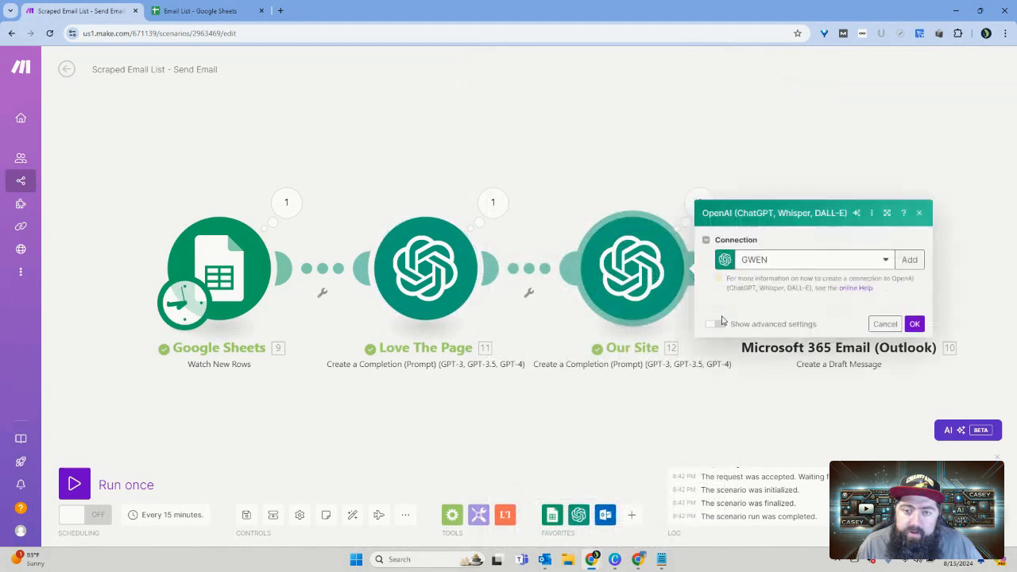
pyautogui.scroll(-5, 836, 413)
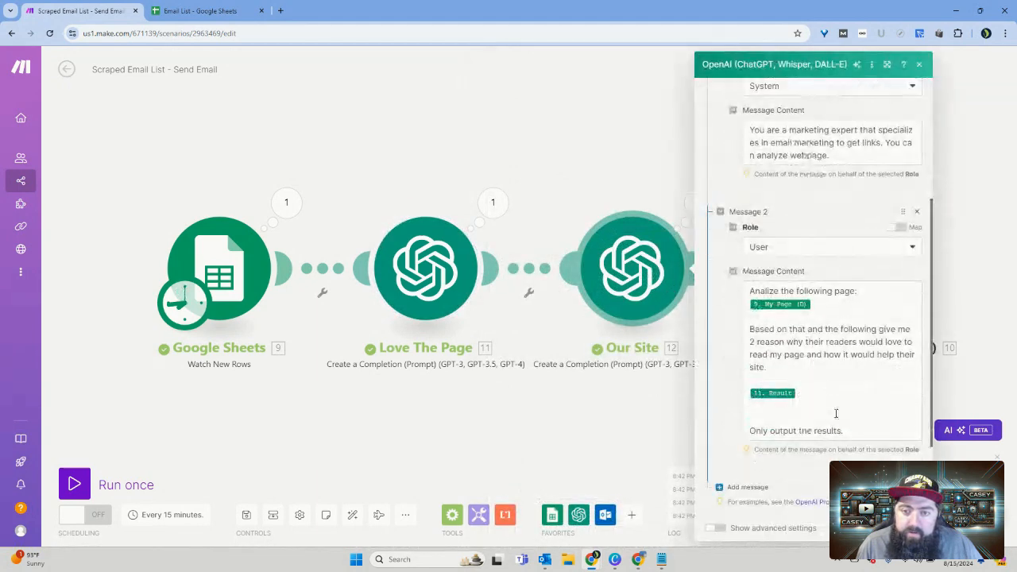
pyautogui.click(909, 528)
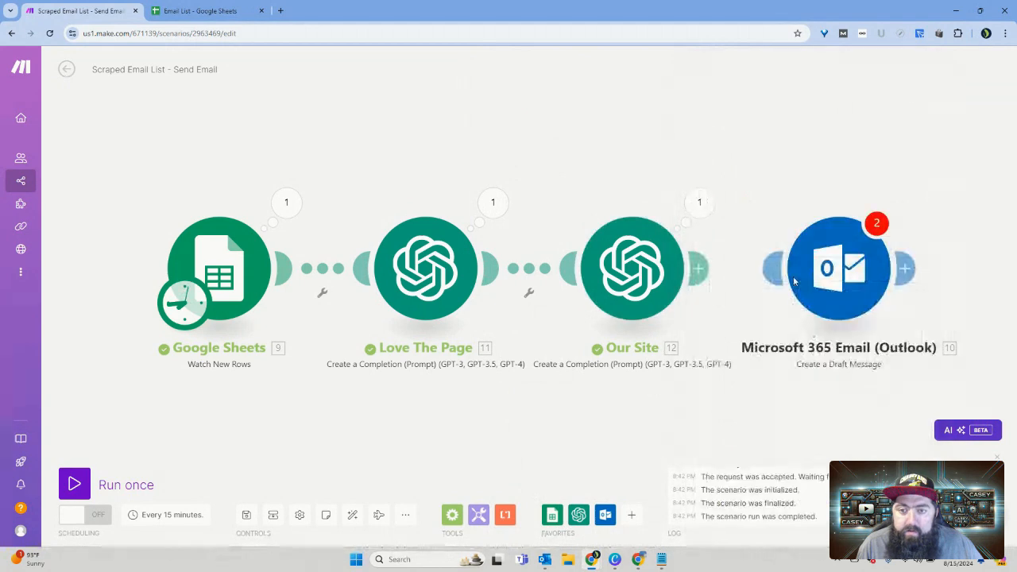
# Step: Reconnect Our Site to the Outlook module and check which items can be mapped into its Subject field
pyautogui.moveTo(699, 276); pyautogui.dragTo(797, 268)
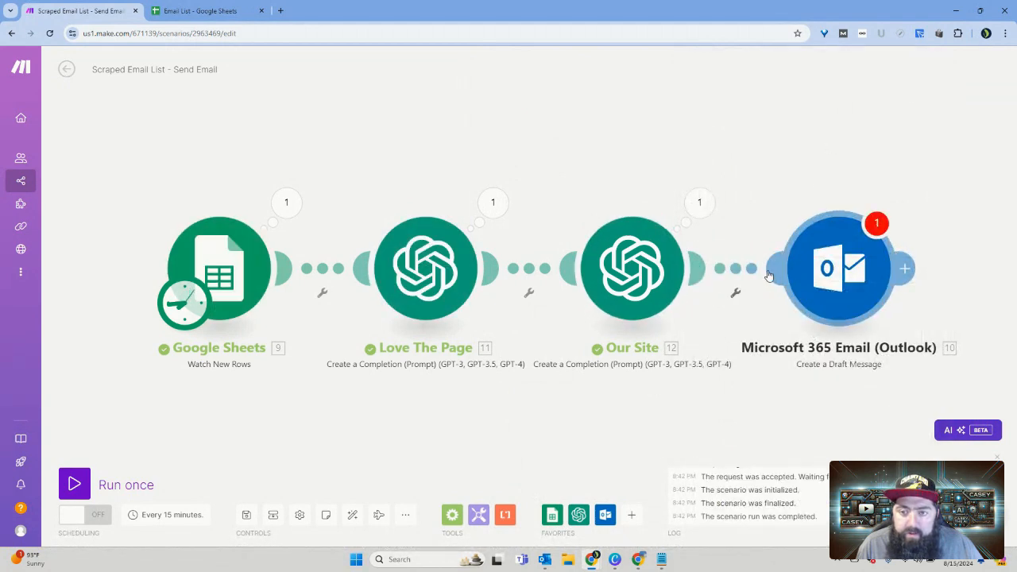
pyautogui.click(825, 272)
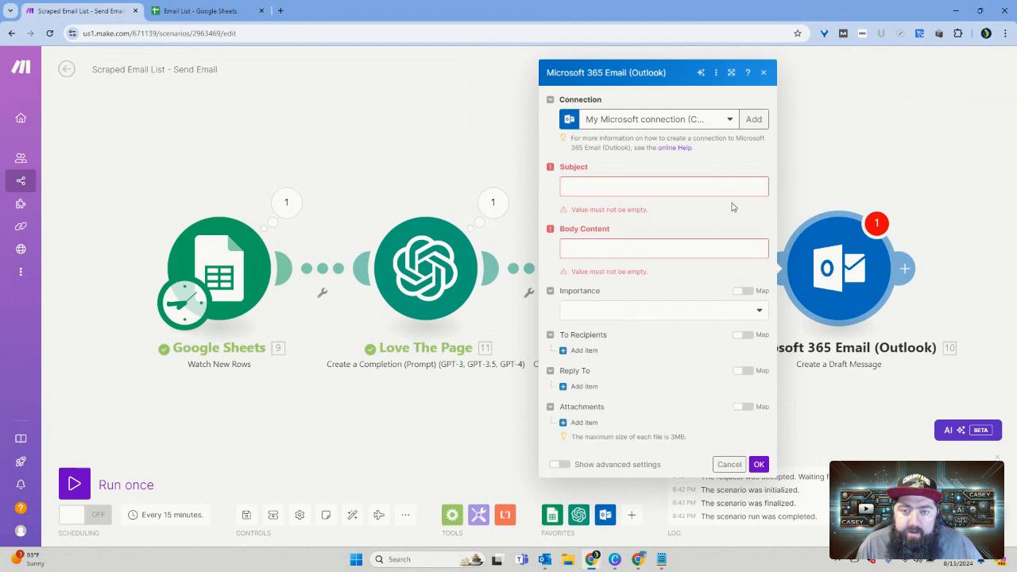
pyautogui.click(681, 188)
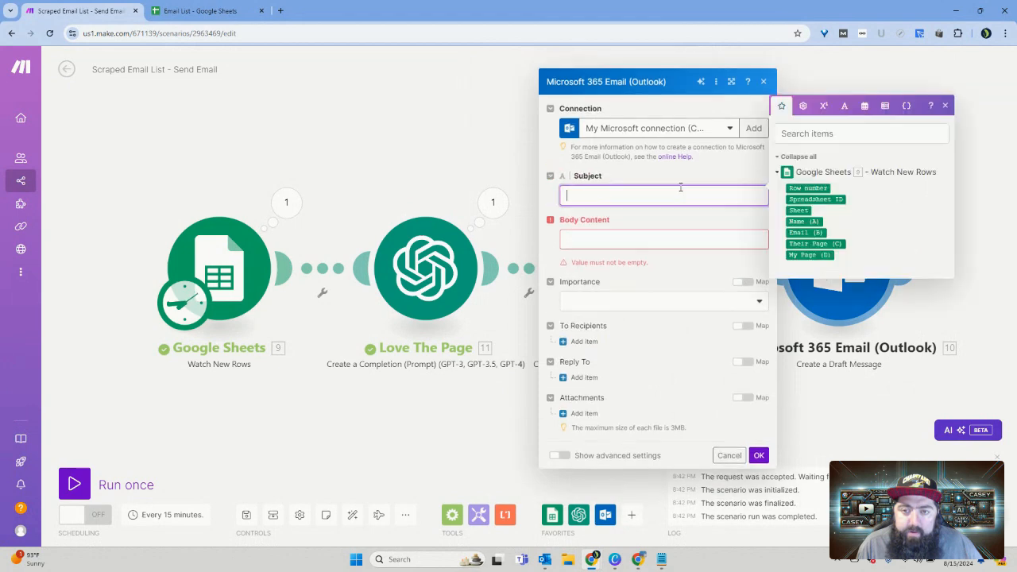
pyautogui.click(945, 106)
pyautogui.click(764, 81)
# Step: Delete the Microsoft 365 Email (Outlook) module and save the scenario
pyautogui.rightClick(819, 232)
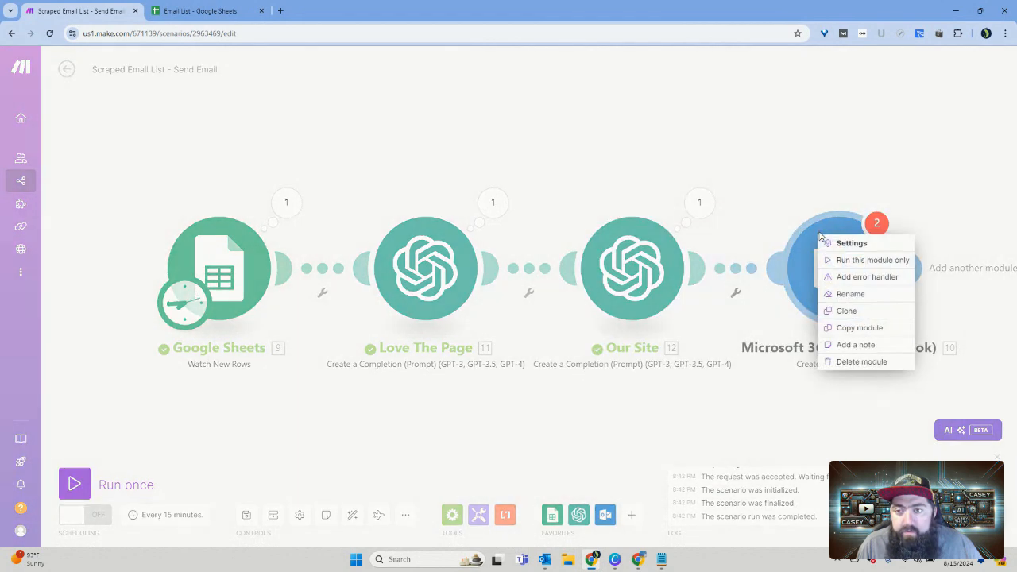
pyautogui.click(854, 364)
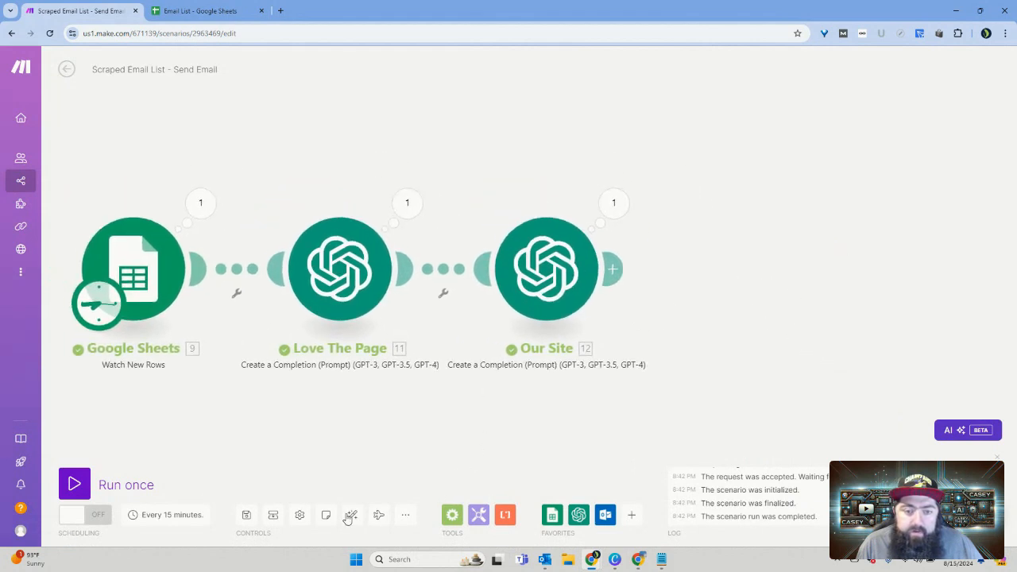
pyautogui.click(246, 519)
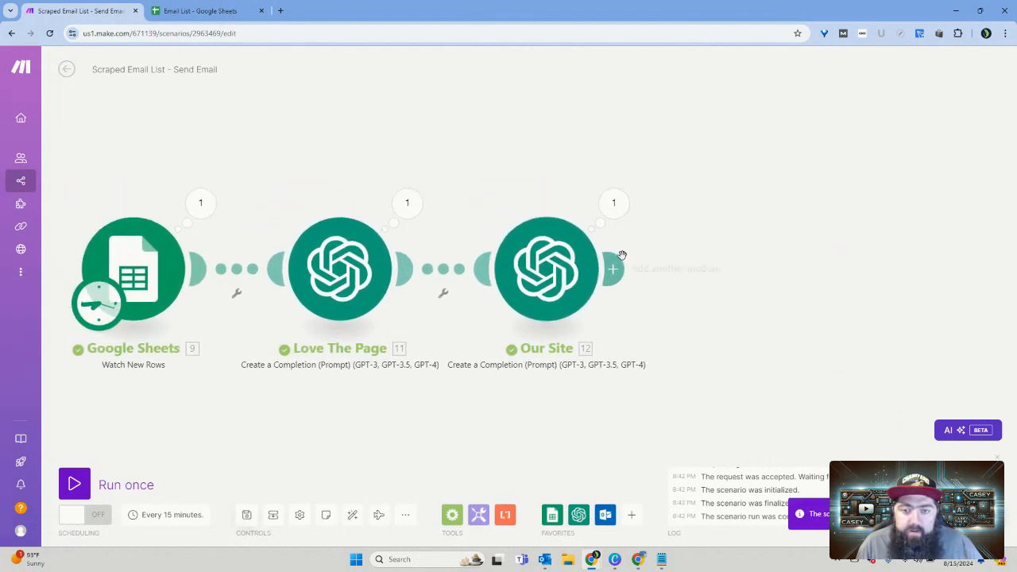
# Step: Add a Microsoft 365 Email (Outlook) Create a Draft Message module after the Our Site module
pyautogui.click(613, 268)
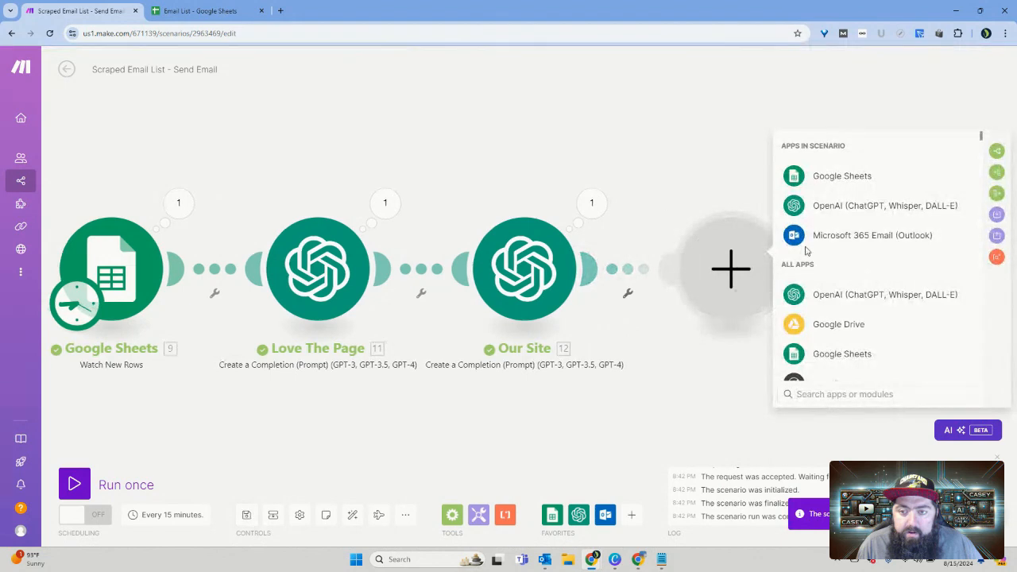
pyautogui.click(847, 236)
pyautogui.scroll(-2, 849, 254)
pyautogui.scroll(-2, 855, 264)
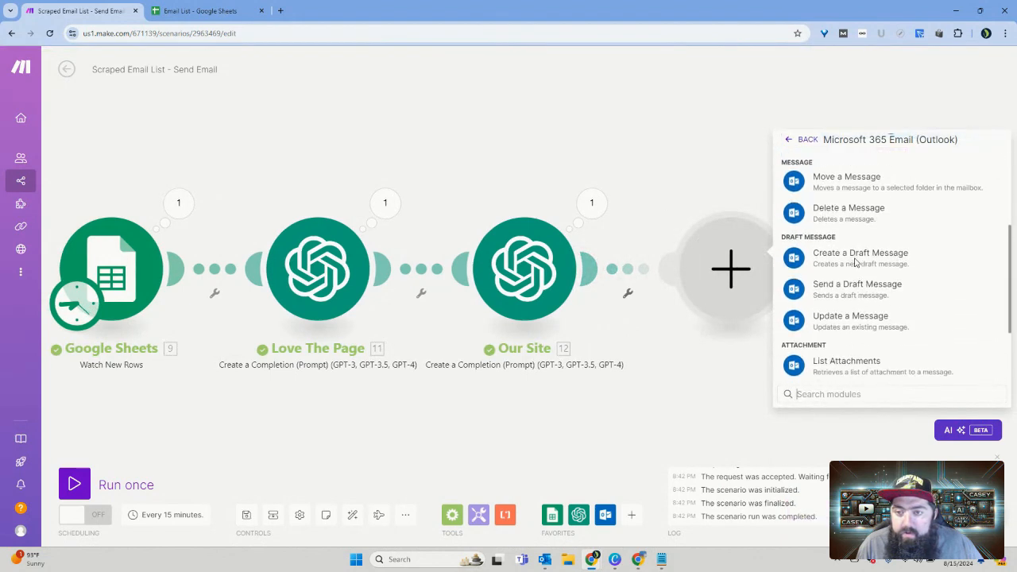
pyautogui.scroll(-1, 857, 261)
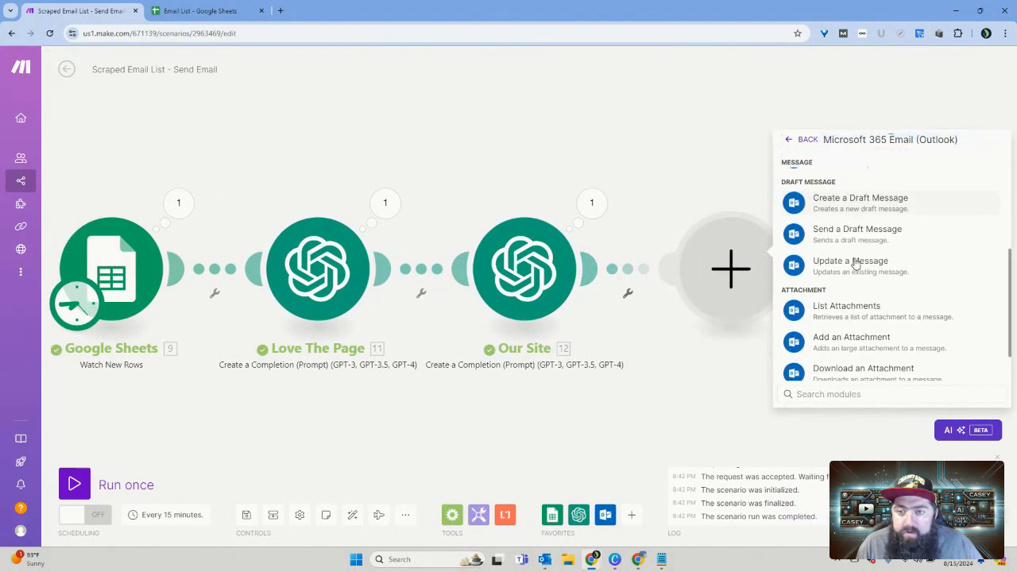
pyautogui.click(861, 208)
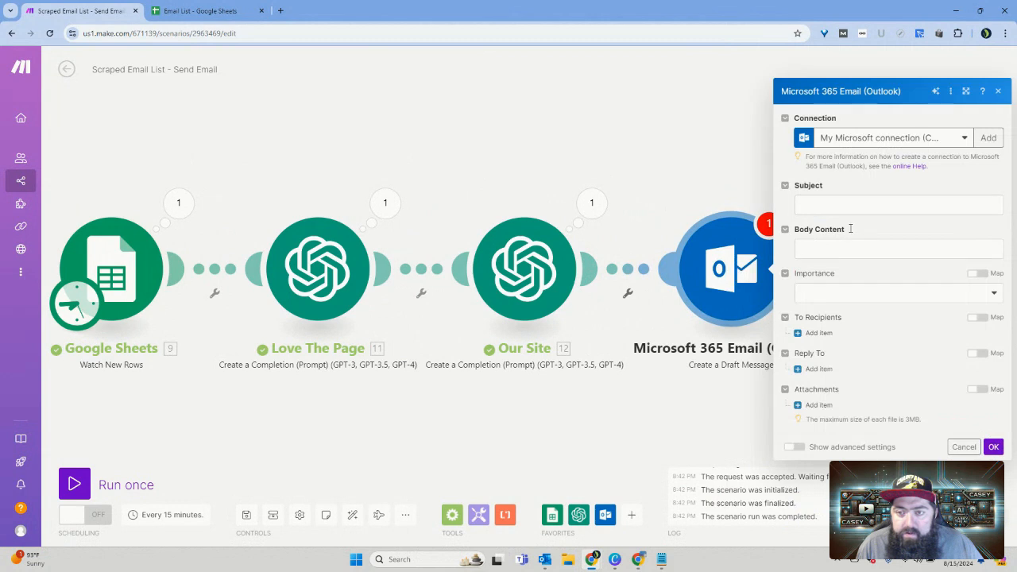
# Step: Set the draft's Subject to "Love Your Blog Post" followed by the Google Sheets Name (A) value
pyautogui.click(844, 208)
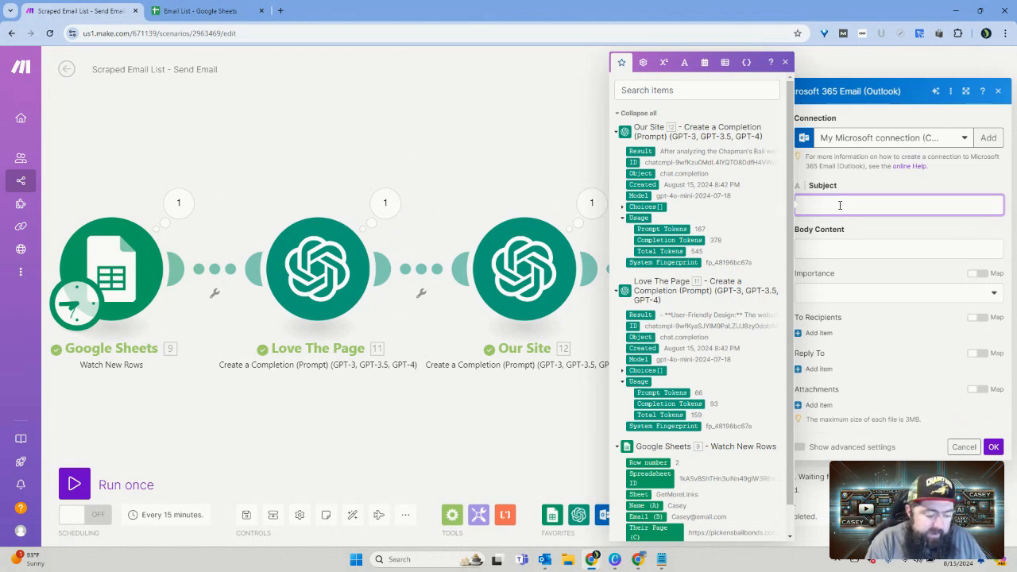
pyautogui.write('Love ')
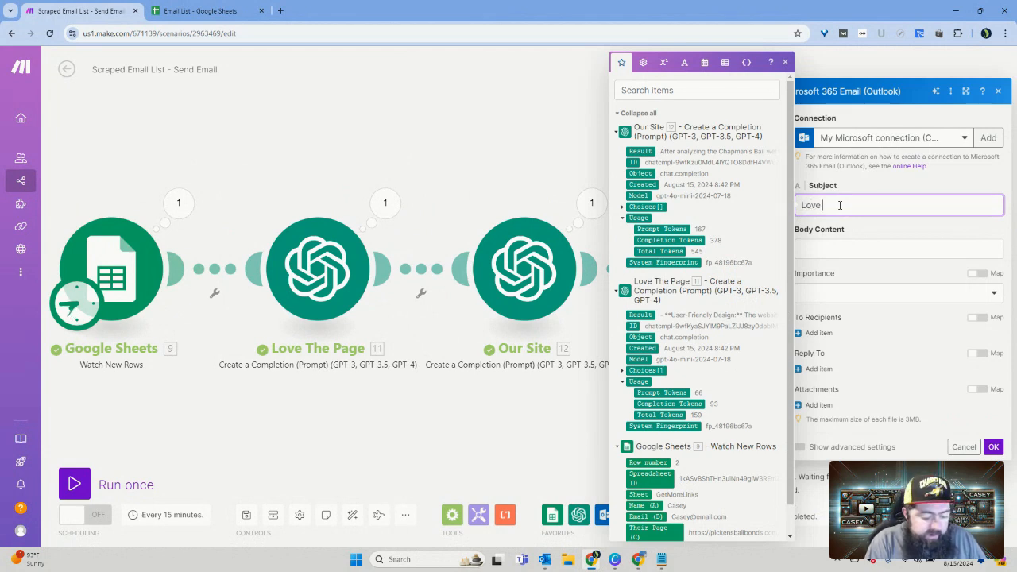
pyautogui.write('You B')
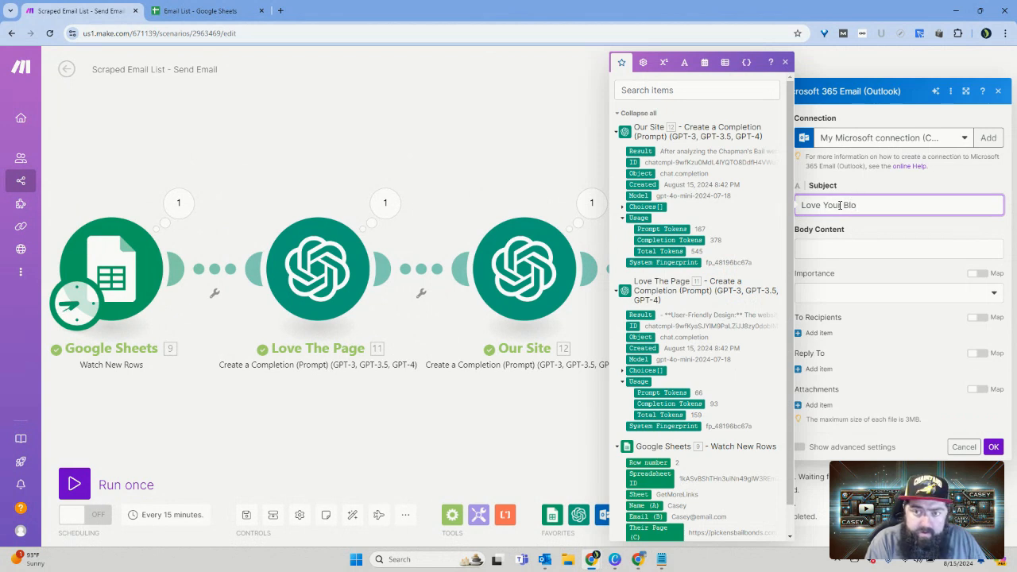
pyautogui.write('log Post')
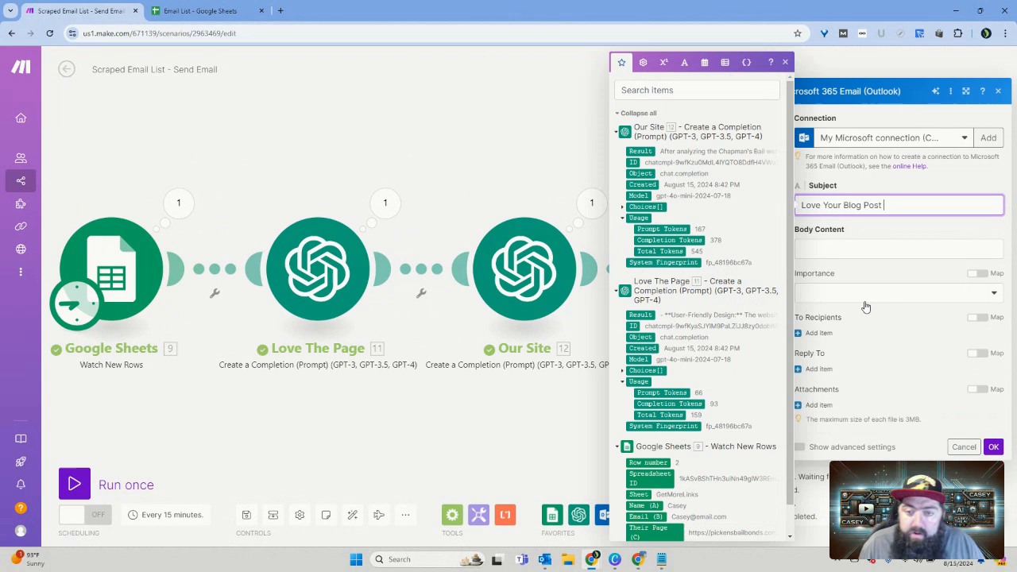
pyautogui.scroll(-1, 708, 318)
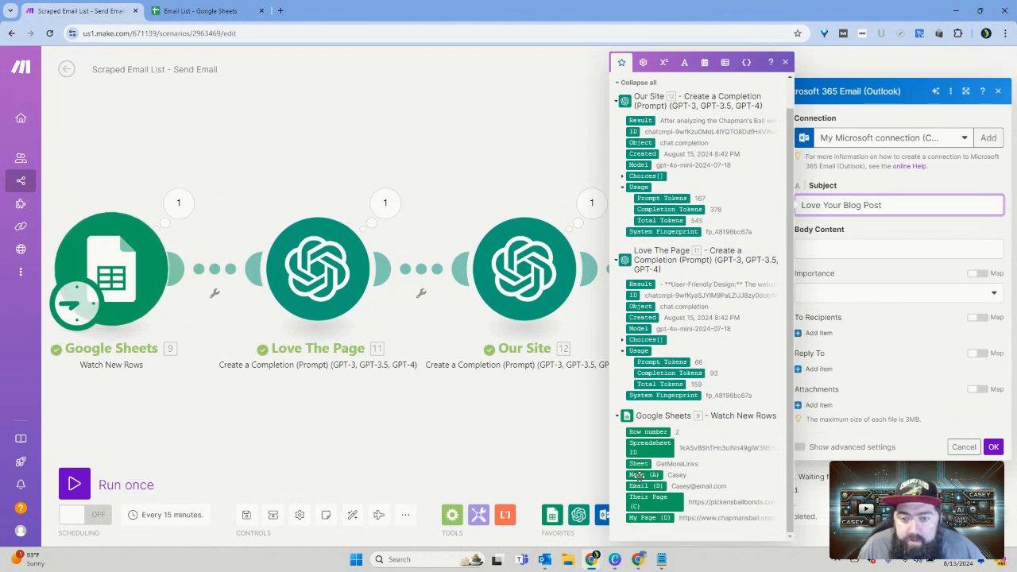
pyautogui.click(645, 474)
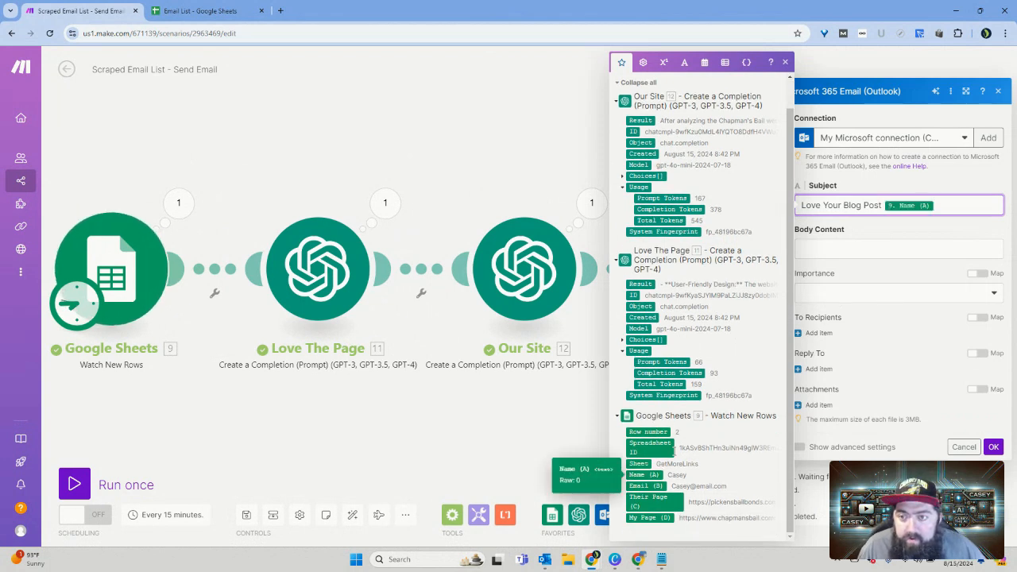
# Step: Set the draft message's Importance to High
pyautogui.click(848, 246)
pyautogui.click(847, 295)
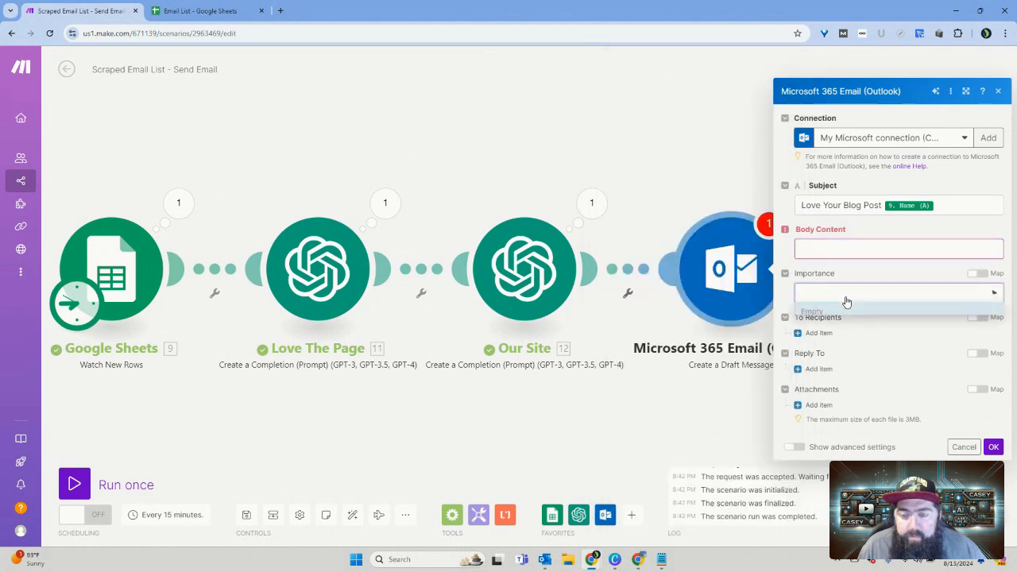
pyautogui.click(824, 366)
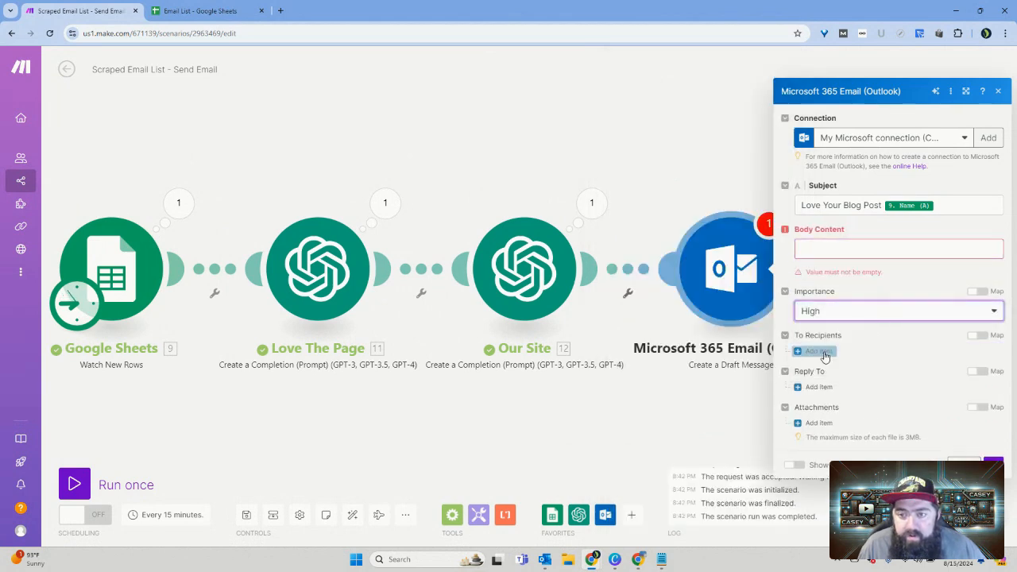
# Step: Add a To recipient with Email (B) mapped as the Email Address and Name (A) mapped as the Name
pyautogui.click(821, 352)
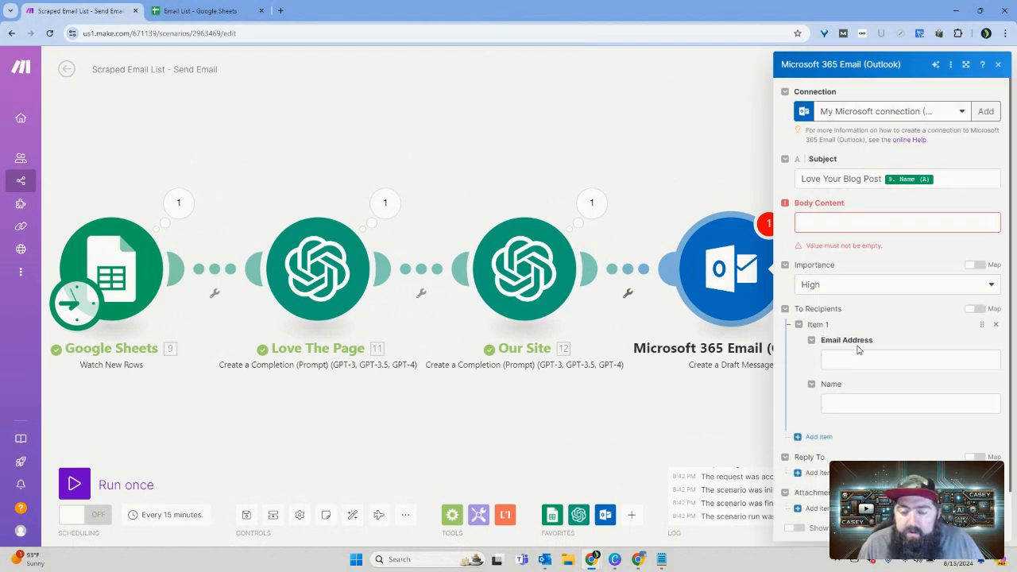
pyautogui.click(859, 359)
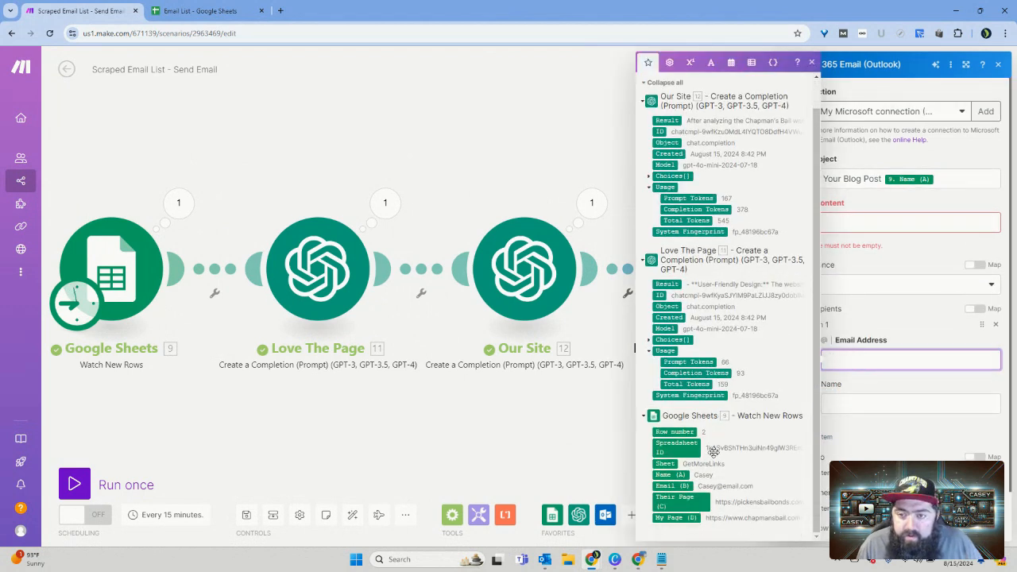
pyautogui.click(672, 486)
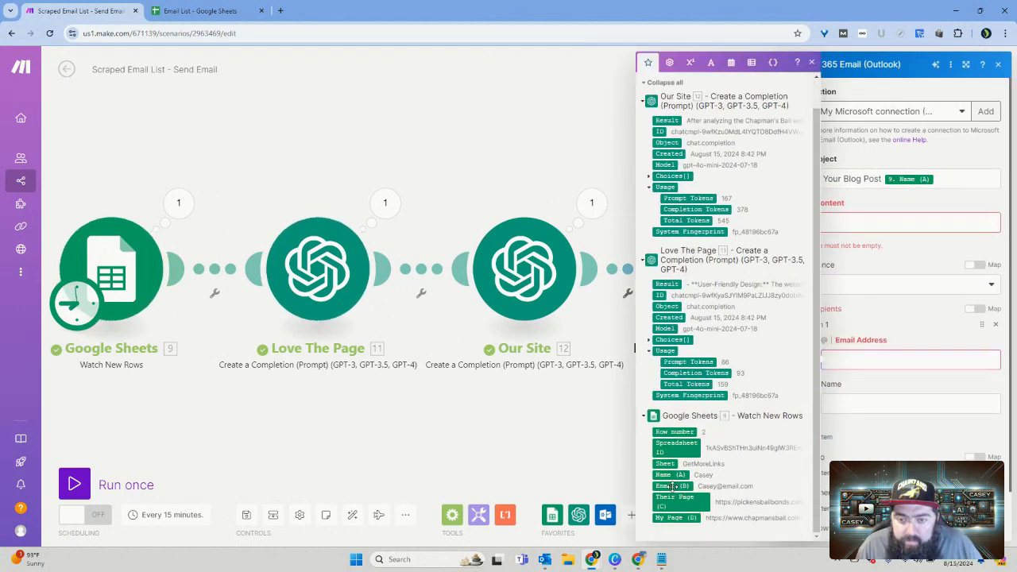
pyautogui.click(826, 405)
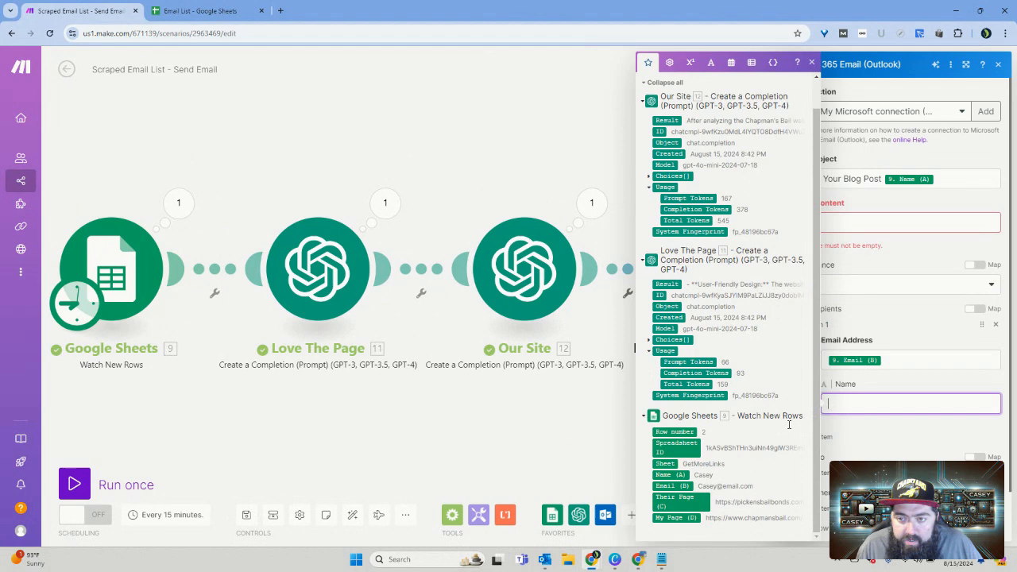
pyautogui.click(666, 476)
# Step: Start the Body Content with the greeting "Hello", the Google Sheets Name (A) value, a comma and a <br> tag
pyautogui.click(850, 220)
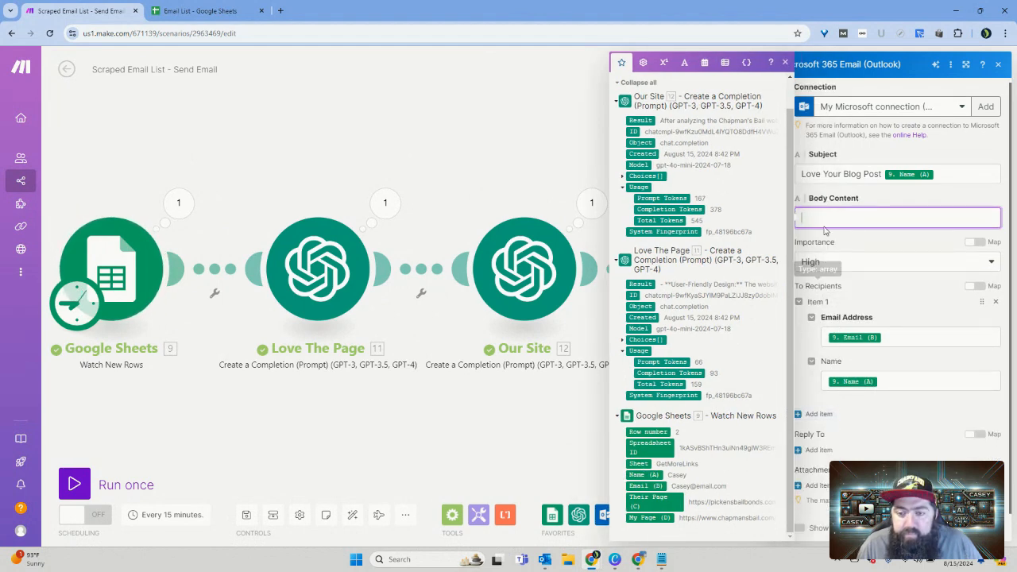
pyautogui.click(786, 63)
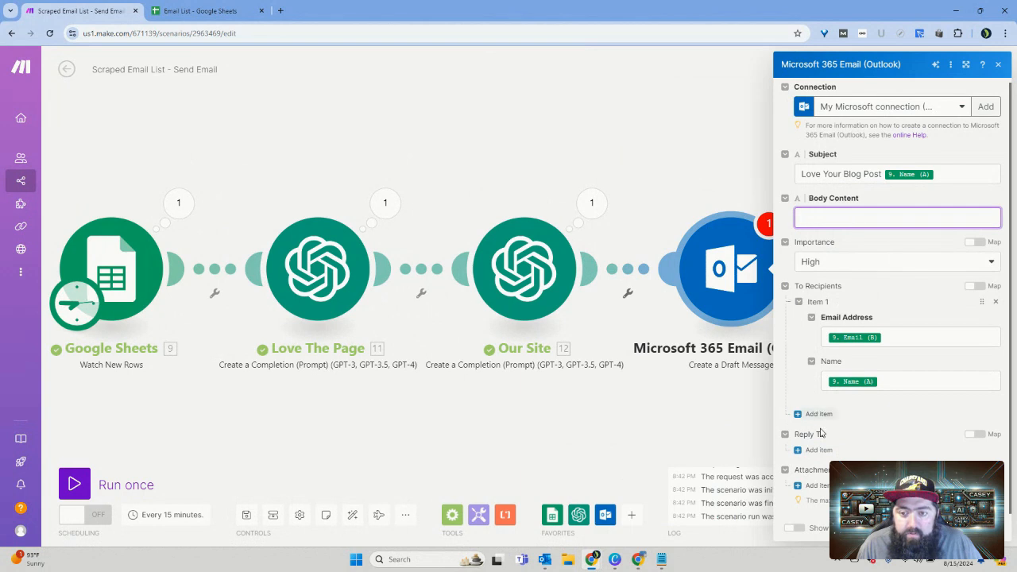
pyautogui.scroll(1, 828, 465)
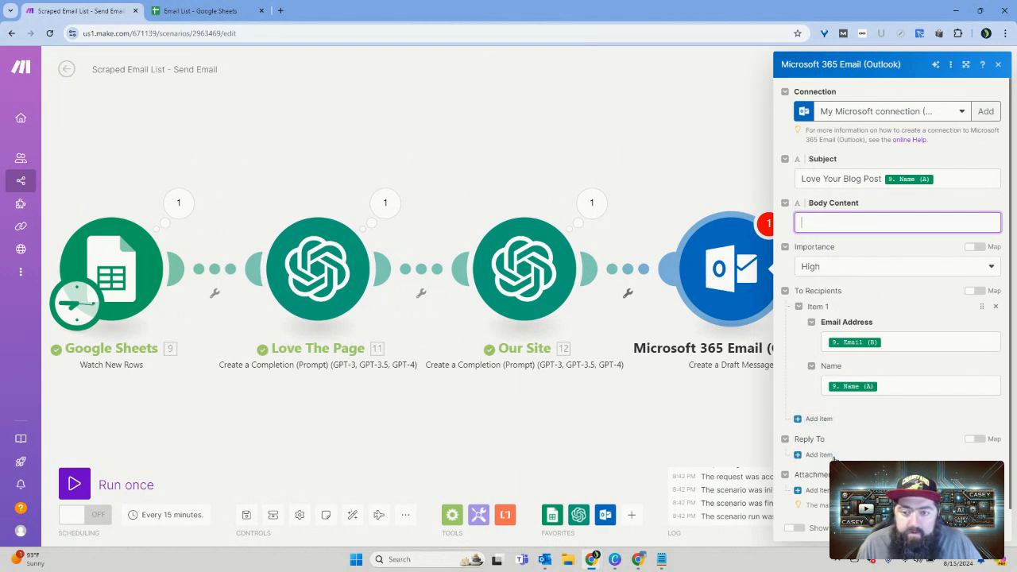
pyautogui.scroll(-1, 829, 430)
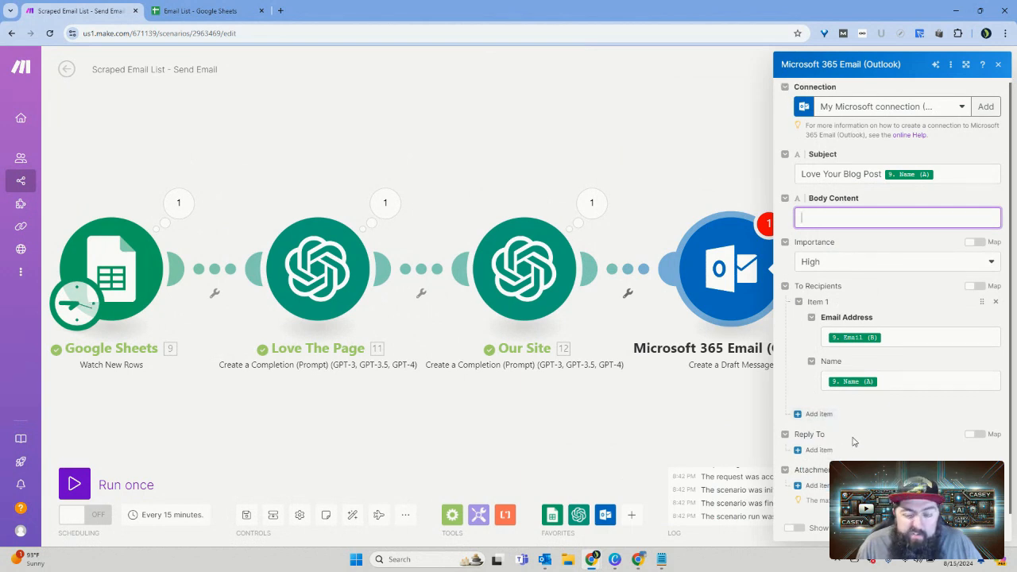
pyautogui.click(835, 218)
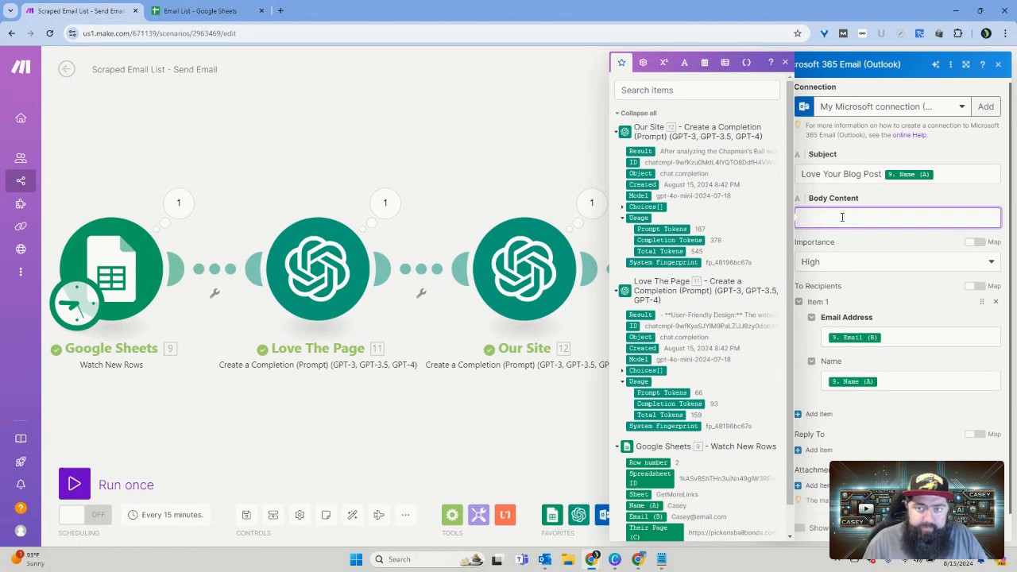
pyautogui.write('He')
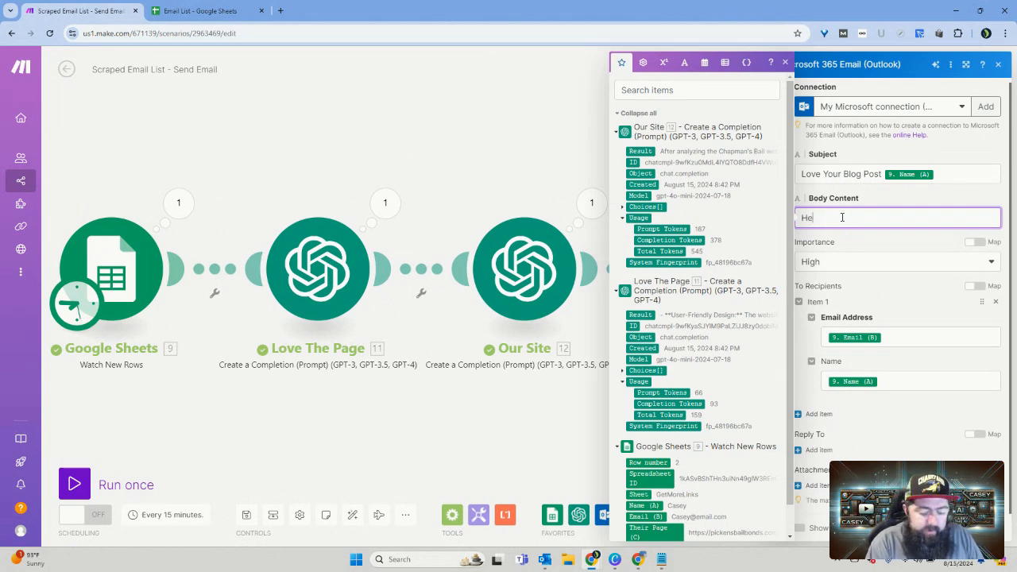
pyautogui.write('llo')
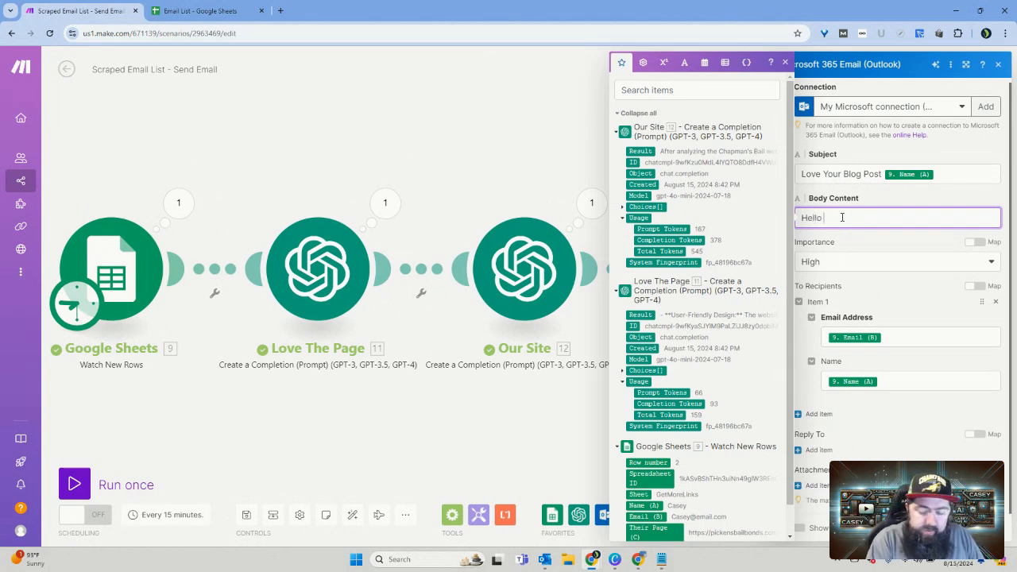
pyautogui.scroll(-1, 680, 294)
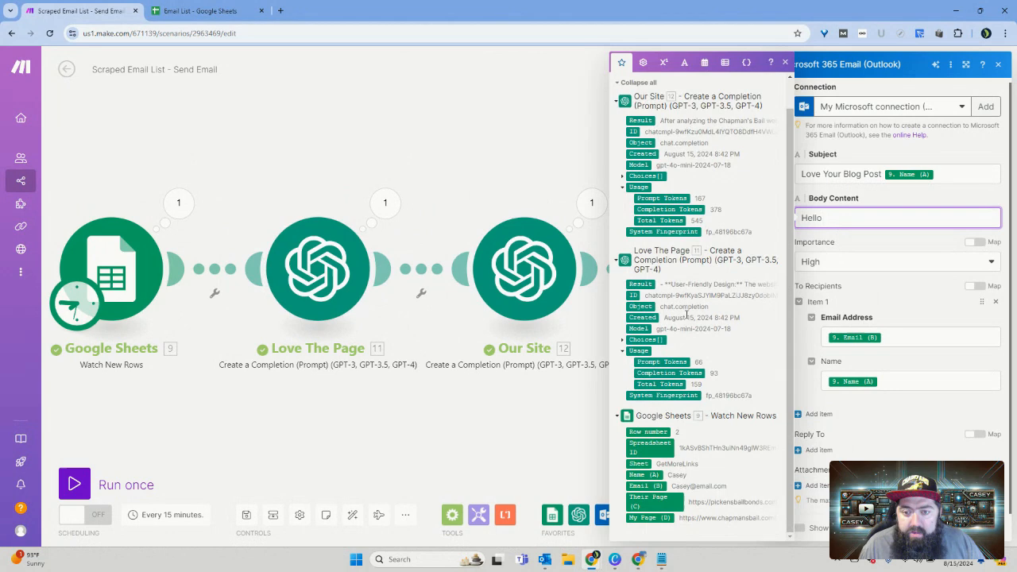
pyautogui.click(646, 475)
pyautogui.write(',')
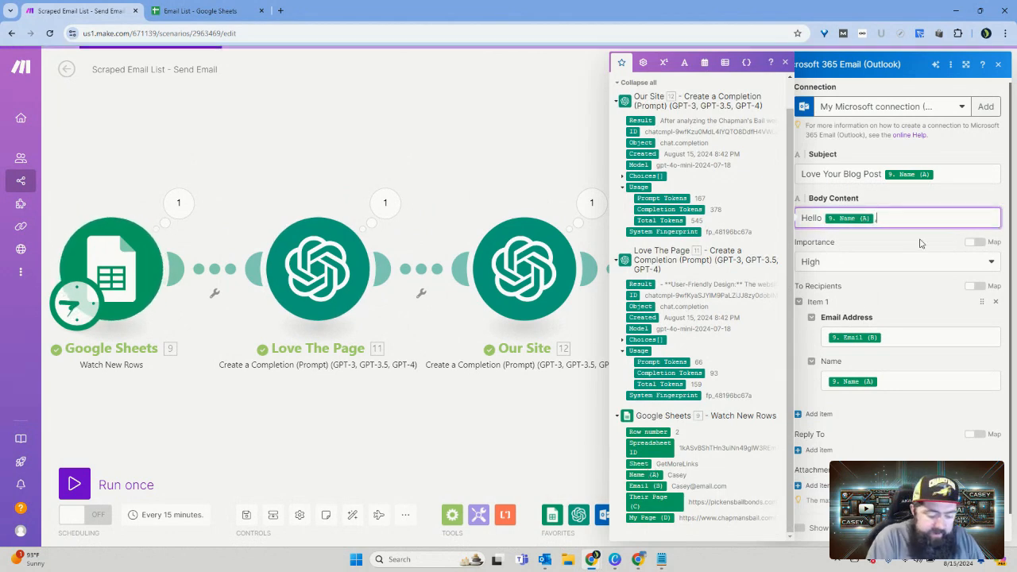
pyautogui.write('<>br')
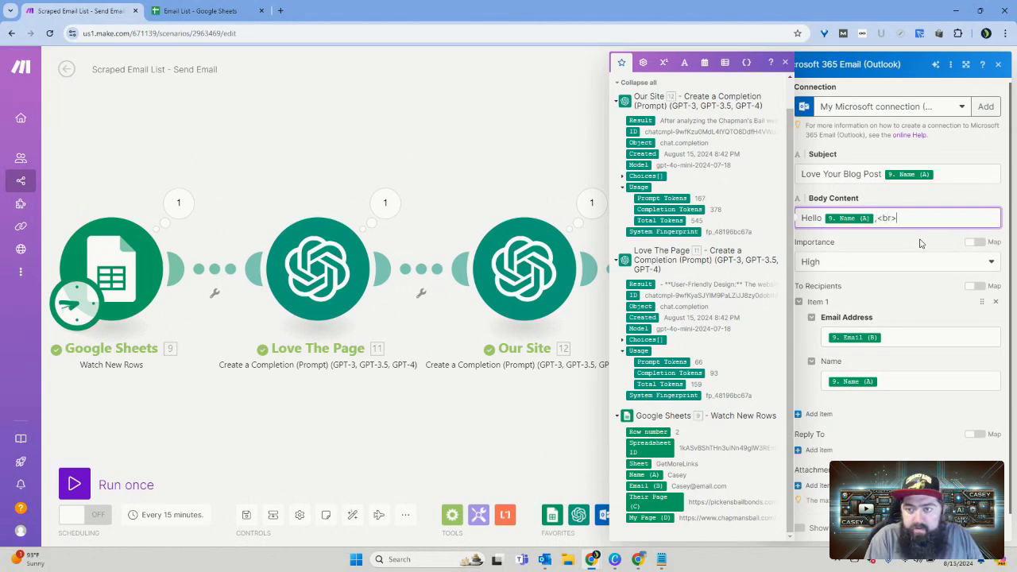
# Step: Below the greeting, add "Your website is awesome because:" with the Love The Page Result on the next line, followed by a blank line
pyautogui.press('Return')
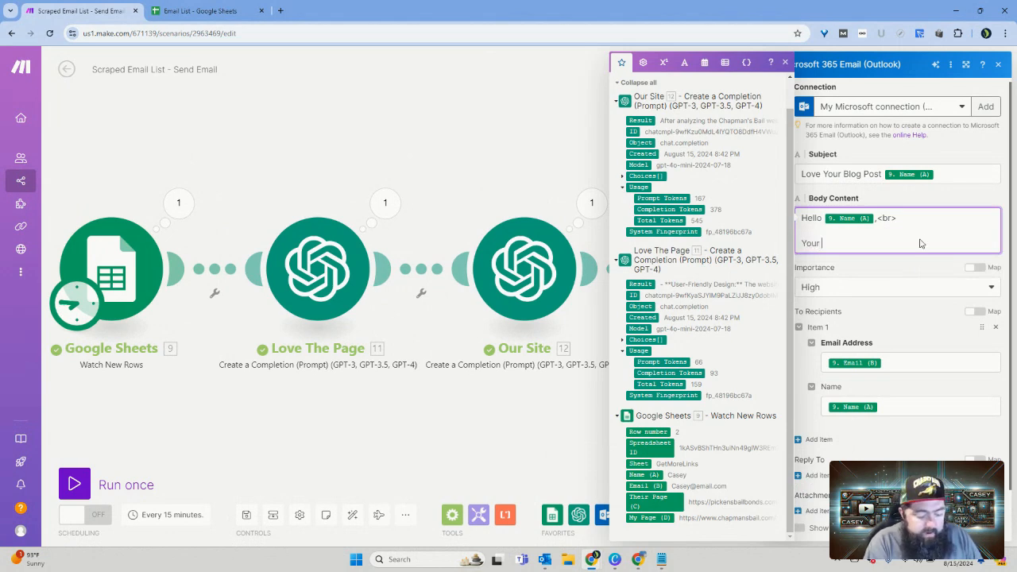
pyautogui.write('Your ')
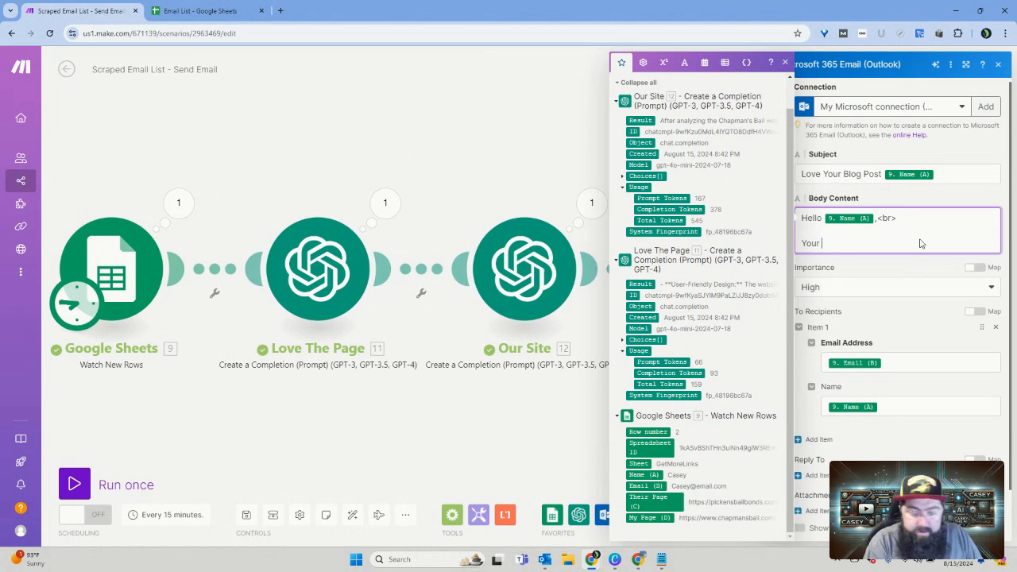
pyautogui.write('webs')
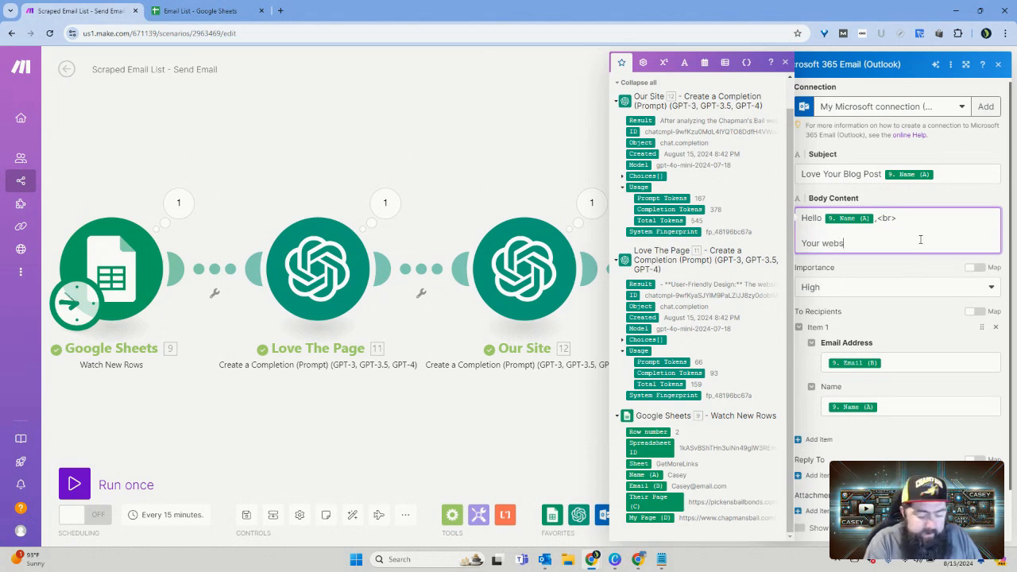
pyautogui.write('ite is a')
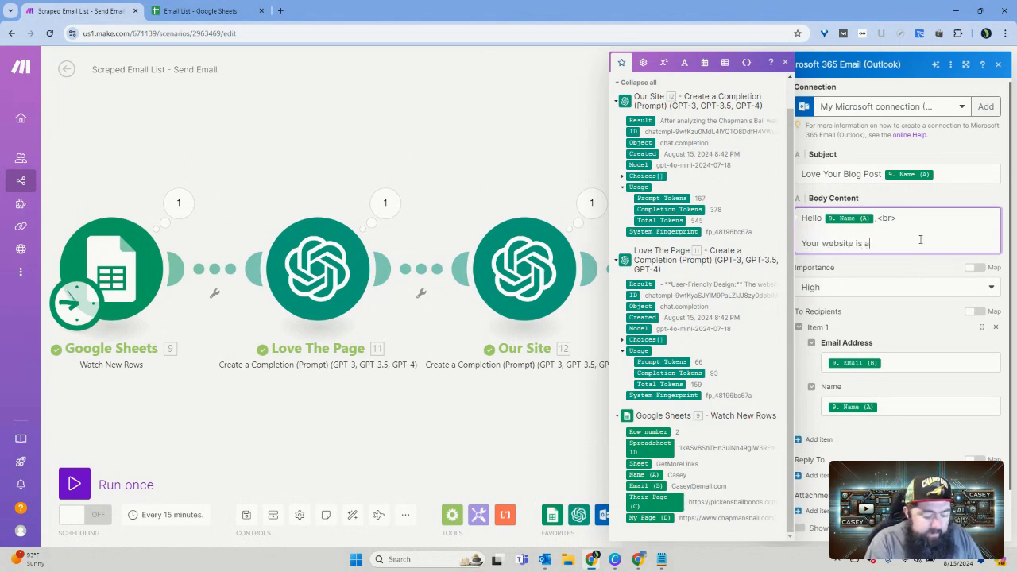
pyautogui.write('wesome b')
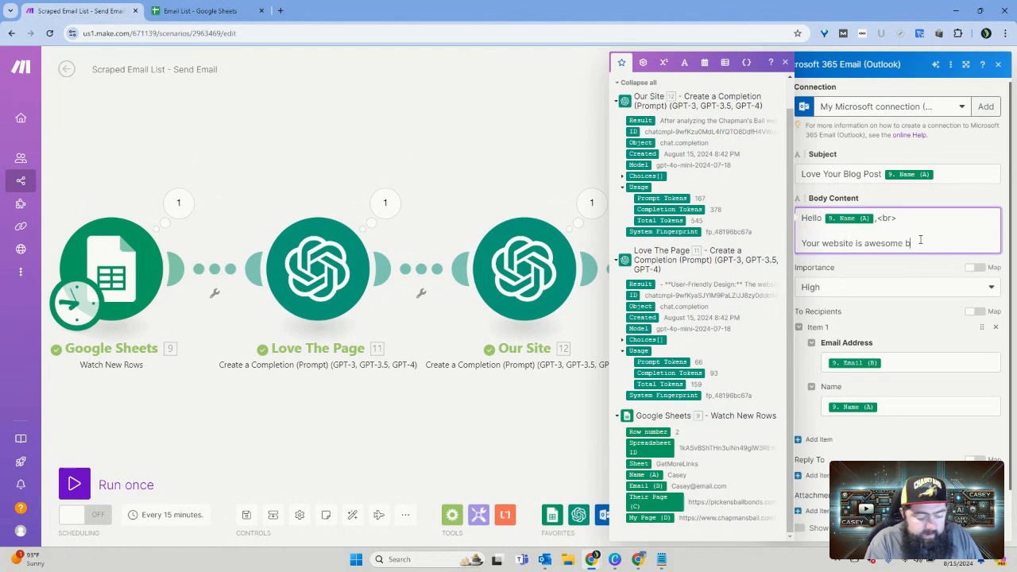
pyautogui.write('ecause:')
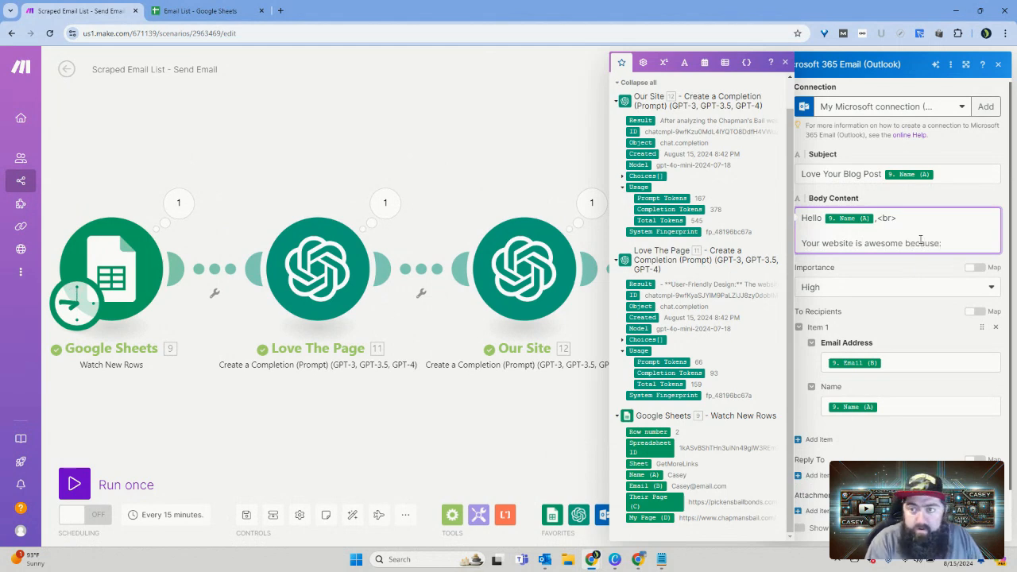
pyautogui.write('<')
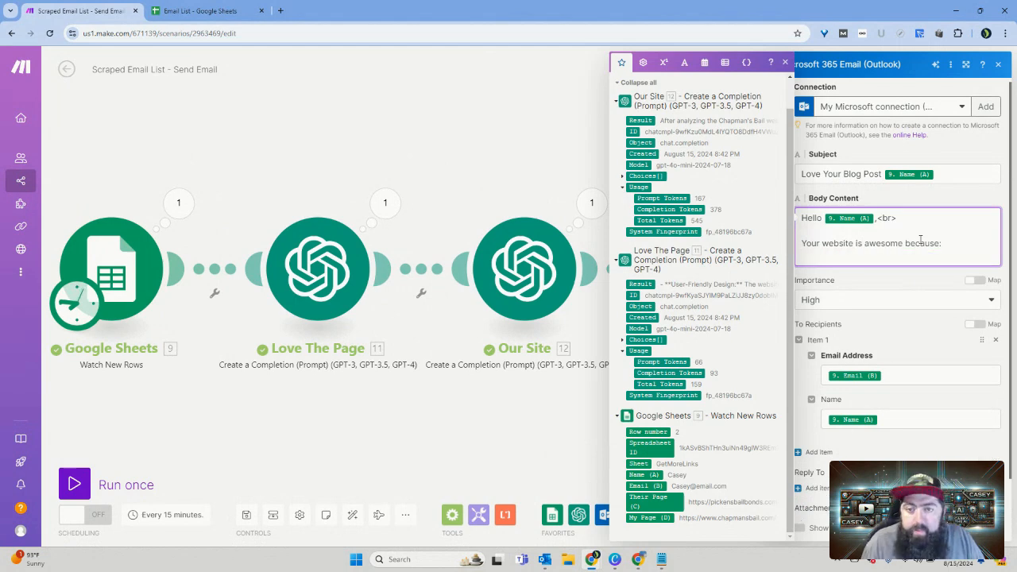
pyautogui.click(653, 284)
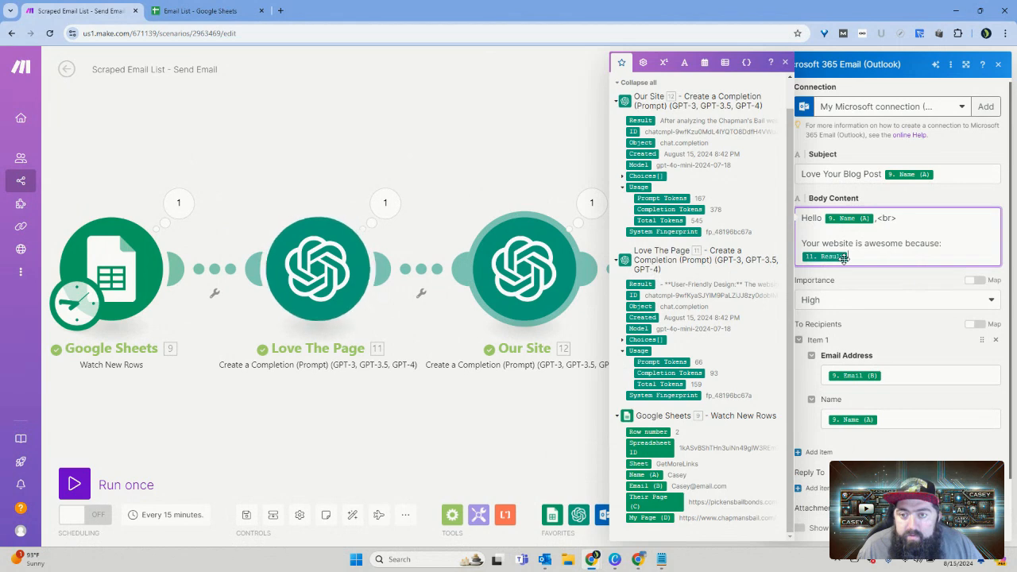
pyautogui.press('Return')
pyautogui.press('Return')
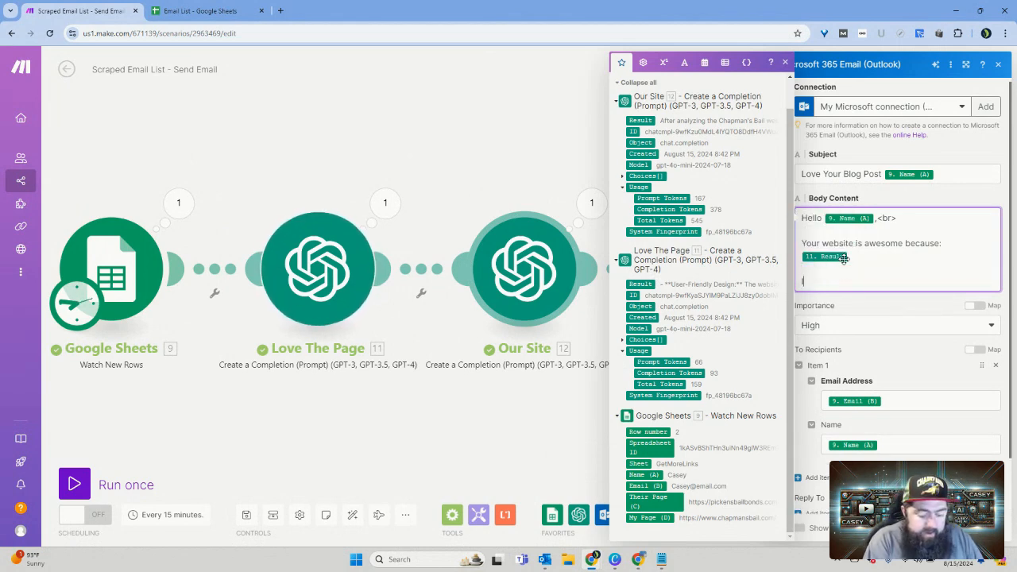
# Step: Begin a new paragraph in the Body Content with "I think your blog readers would enjoy my content"
pyautogui.write('I thi')
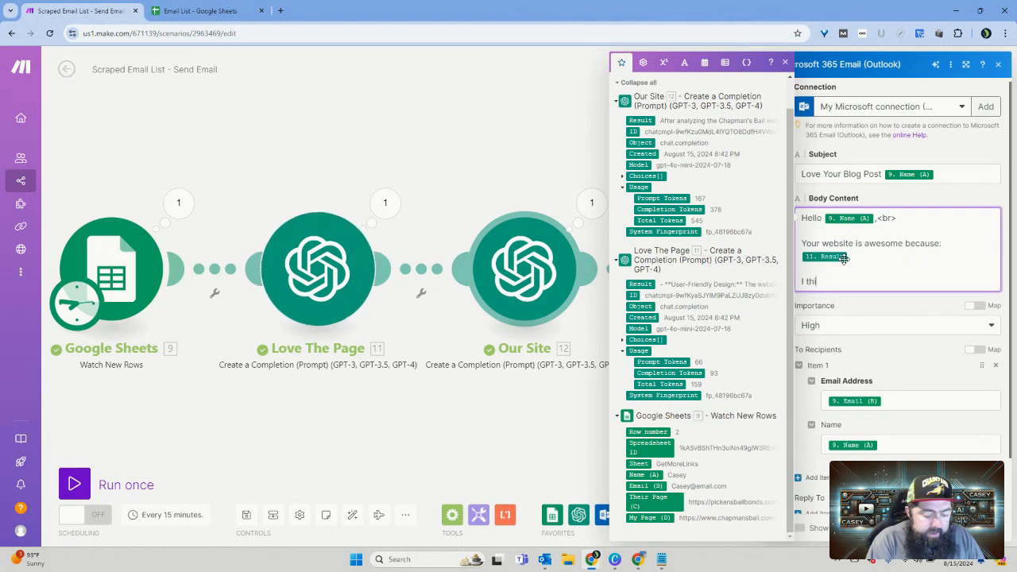
pyautogui.write('nk your')
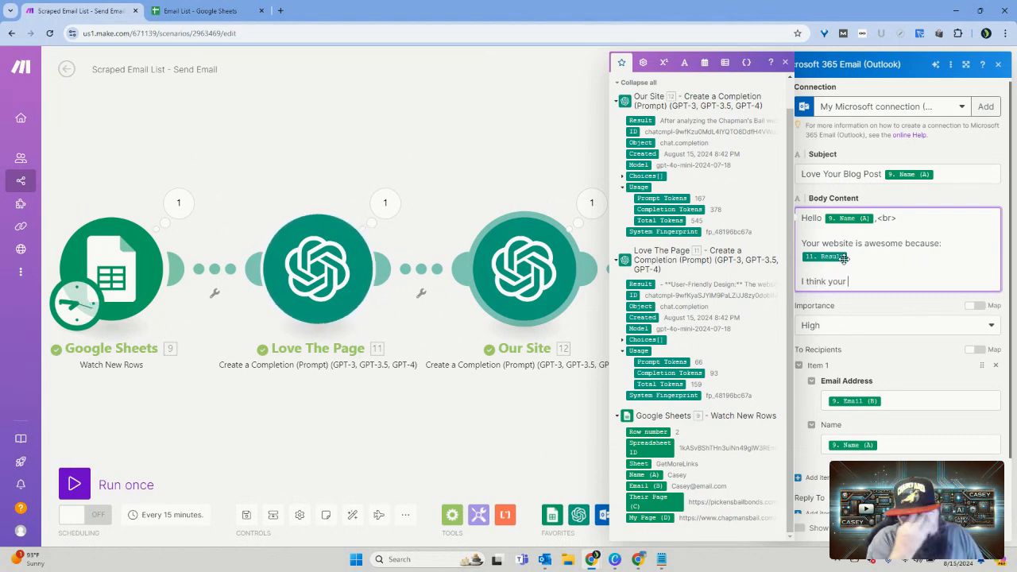
pyautogui.write(' website')
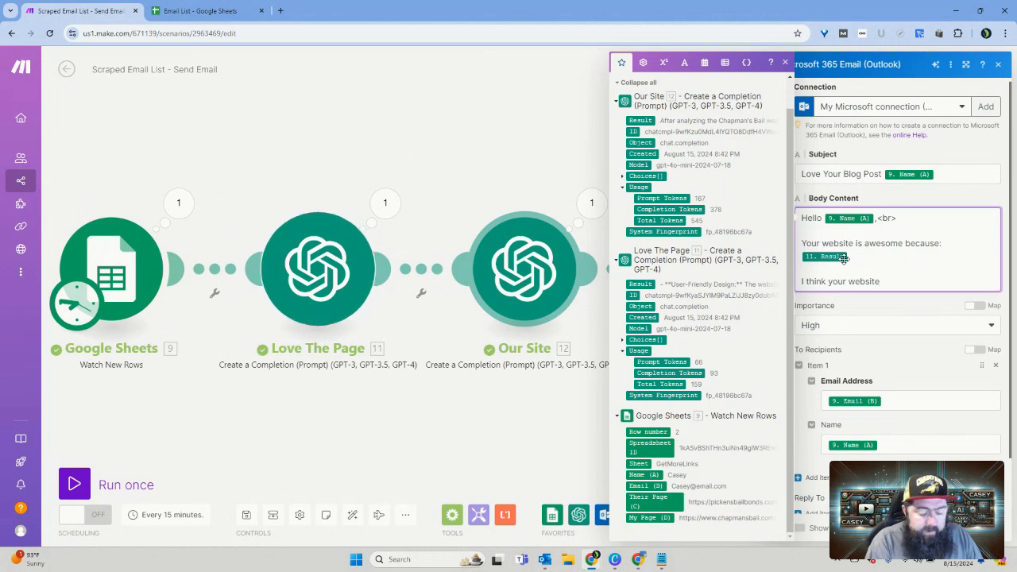
pyautogui.press('BackSpace')
pyautogui.press('BackSpace')
pyautogui.press('BackSpace')
pyautogui.press('BackSpace')
pyautogui.press('BackSpace')
pyautogui.press('BackSpace')
pyautogui.press('BackSpace')
pyautogui.press('BackSpace')
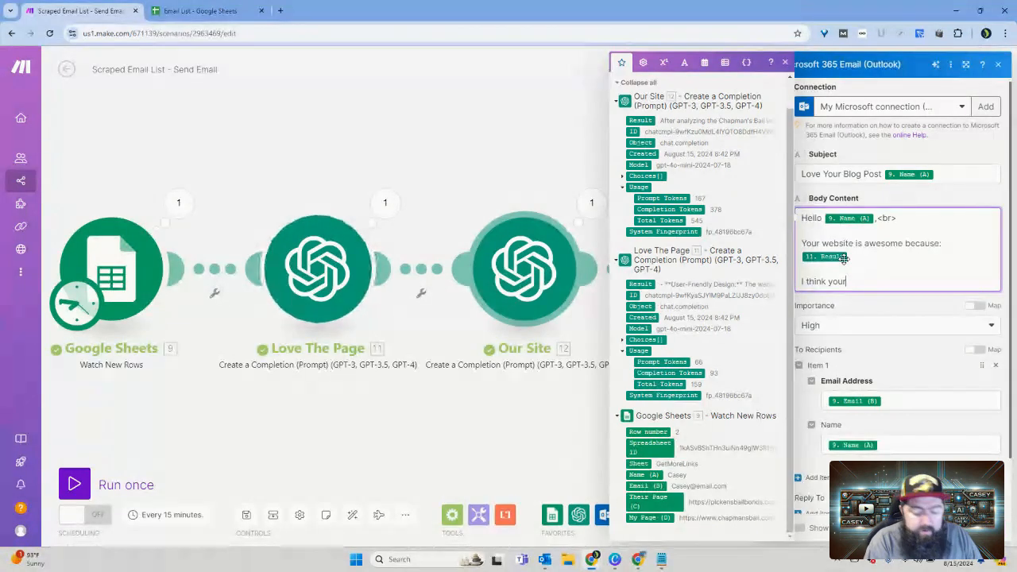
pyautogui.write('blo')
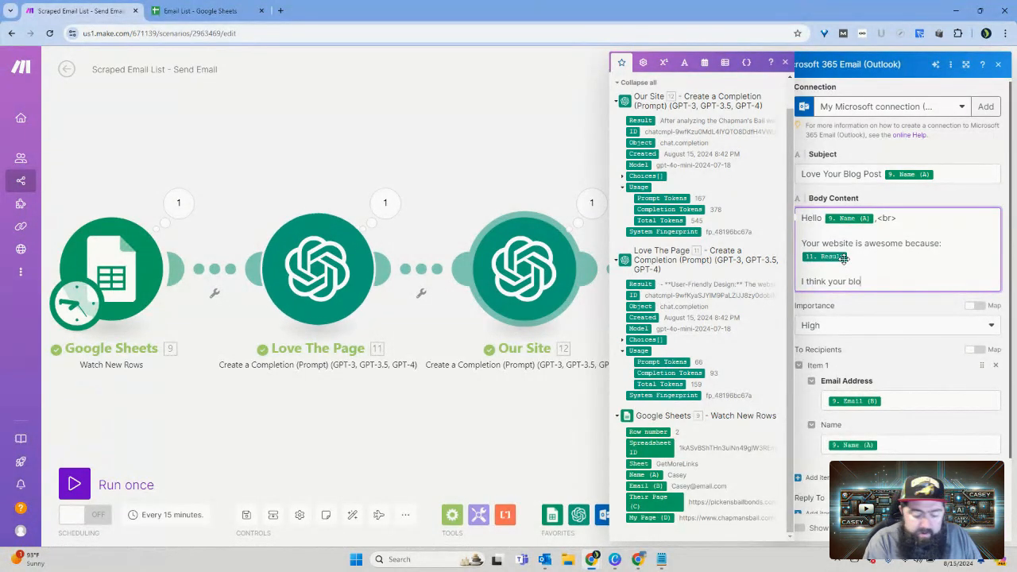
pyautogui.write('g reader')
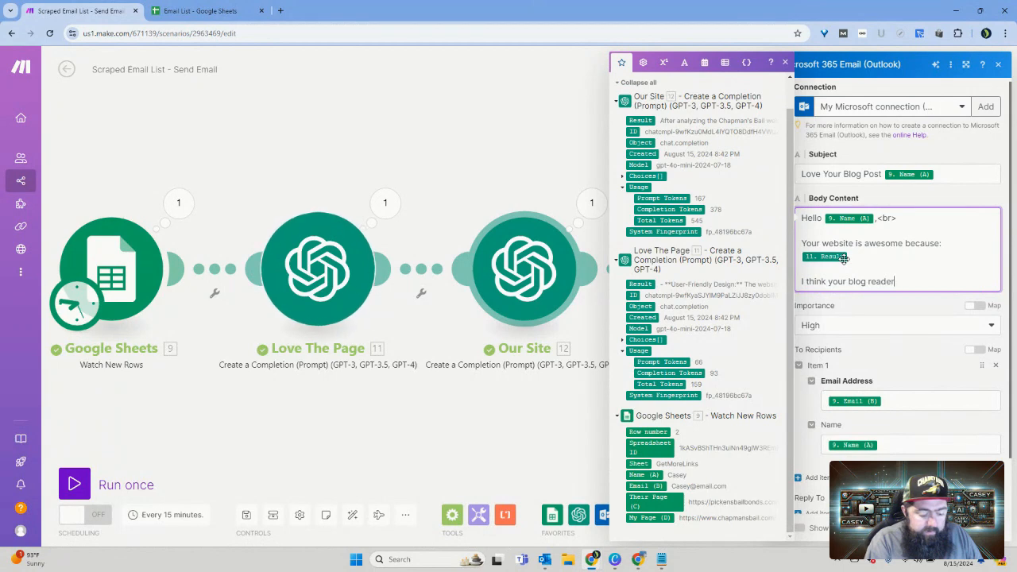
pyautogui.write('s woul')
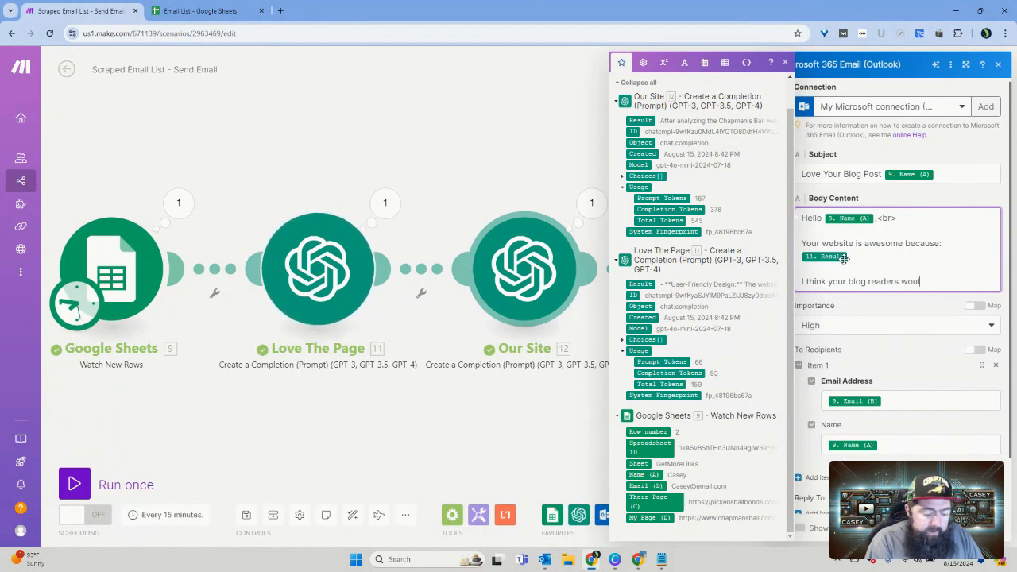
pyautogui.write('d enjoy ')
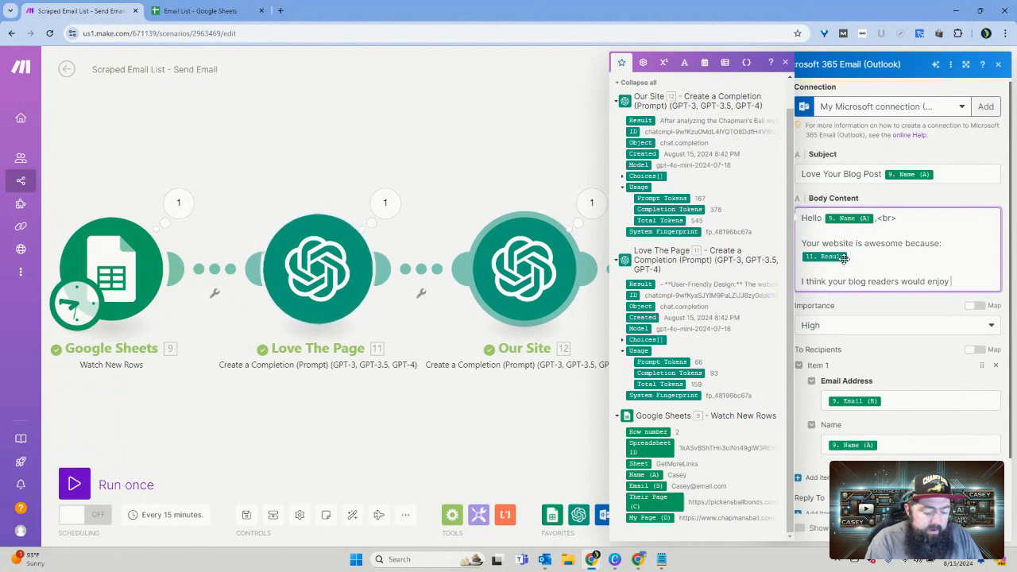
pyautogui.write('my content')
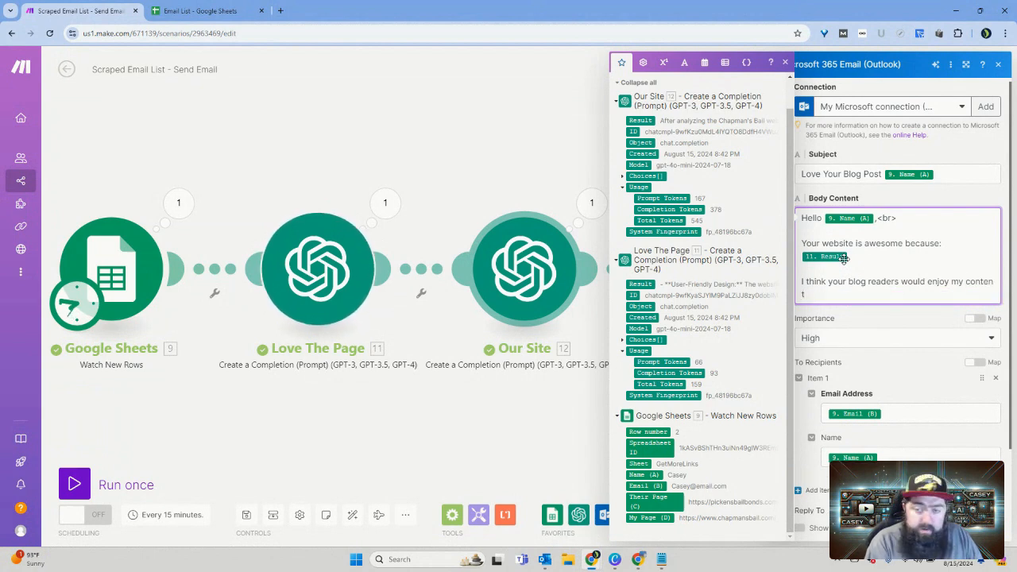
pyautogui.write(' that ')
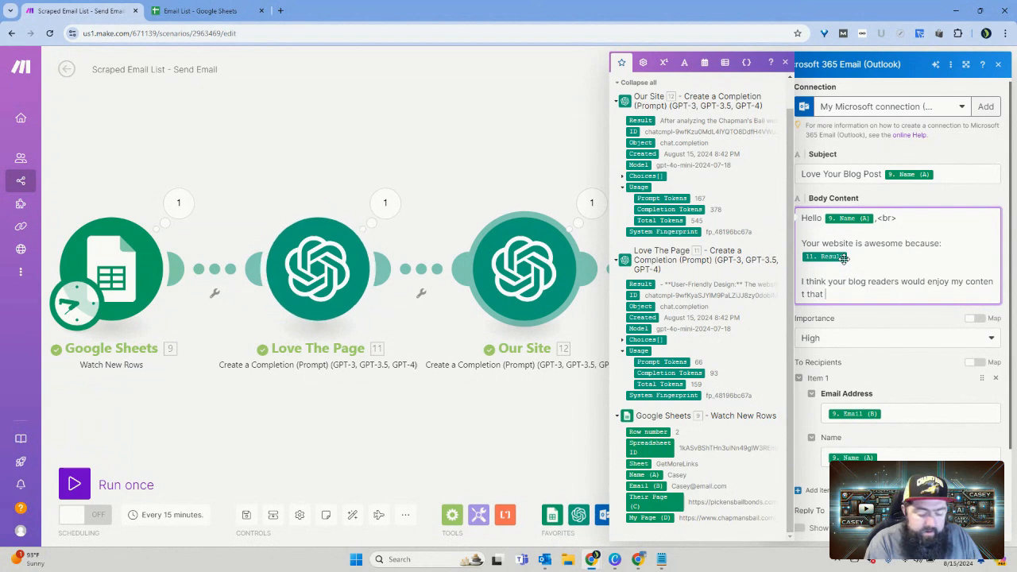
pyautogui.write('realter')
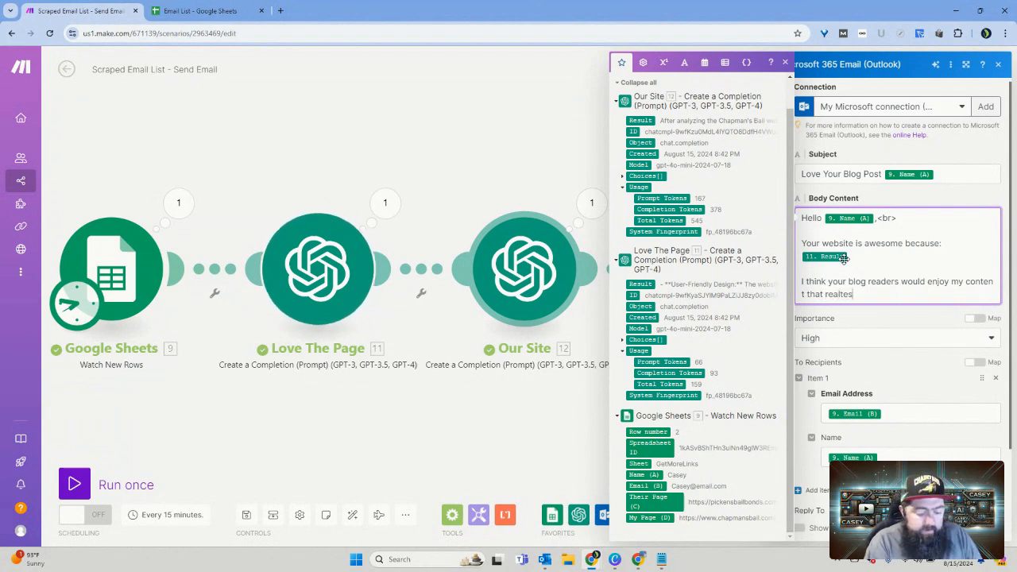
# Step: Continue the sentence in the Body Content with "that relates to you content"
pyautogui.press('BackSpace')
pyautogui.press('BackSpace')
pyautogui.press('BackSpace')
pyautogui.press('BackSpace')
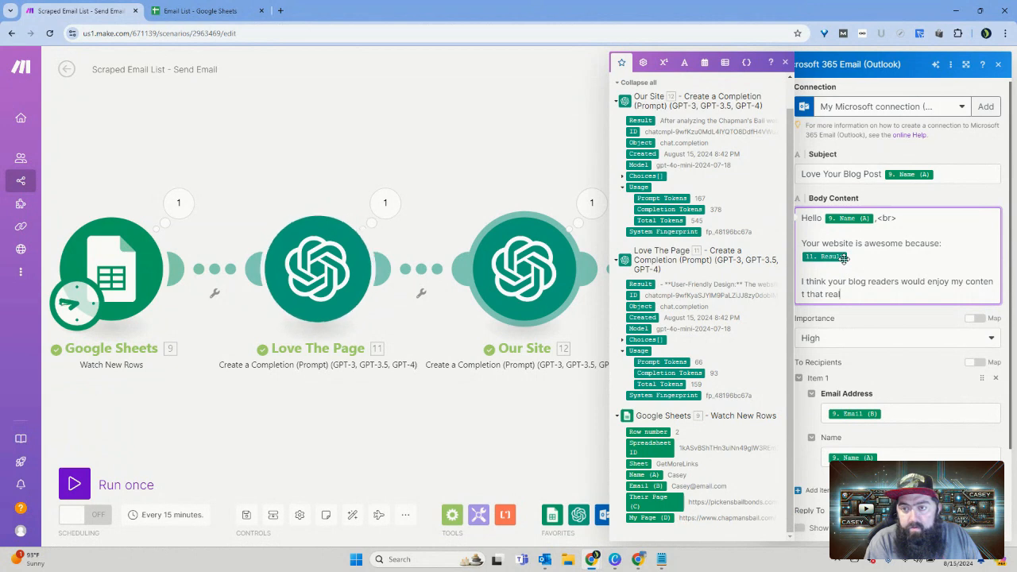
pyautogui.press('BackSpace')
pyautogui.press('BackSpace')
pyautogui.write('late')
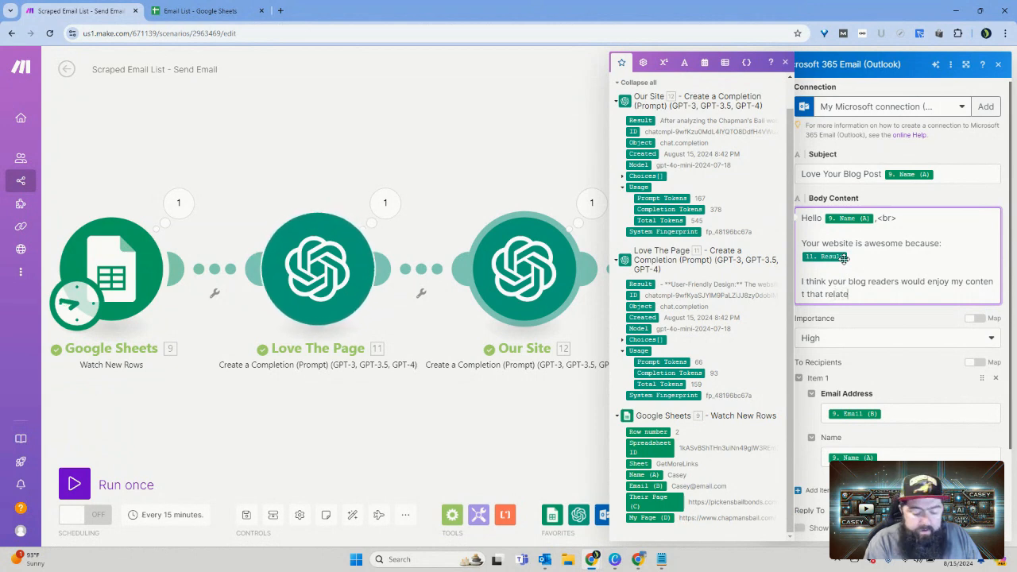
pyautogui.write('s to you')
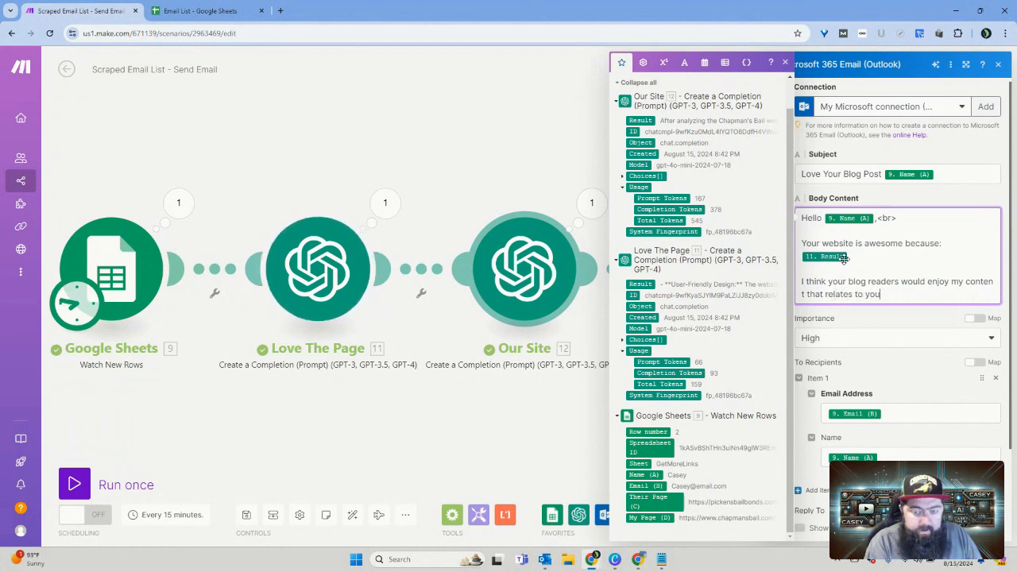
pyautogui.write(' cont')
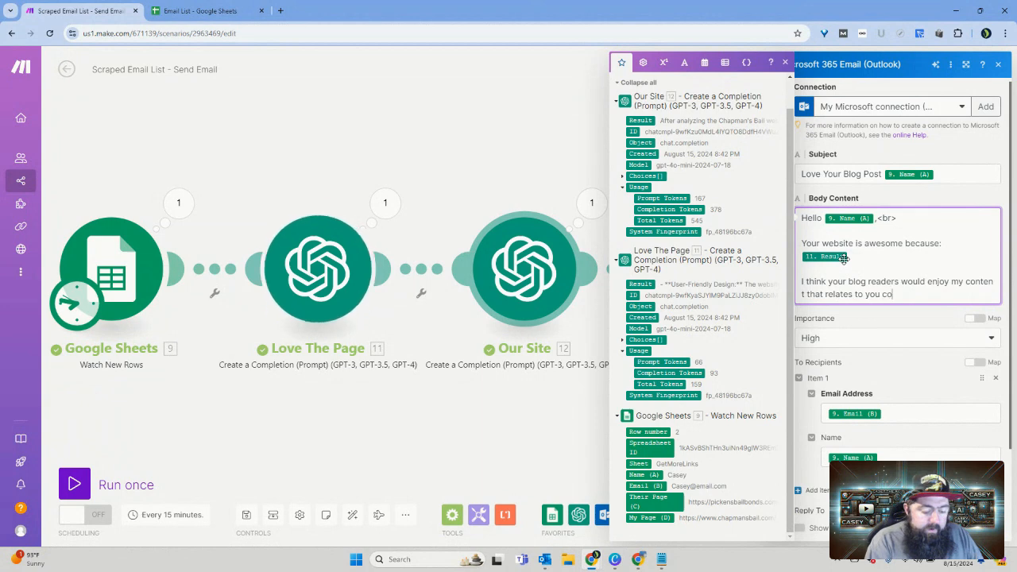
pyautogui.write('ent ')
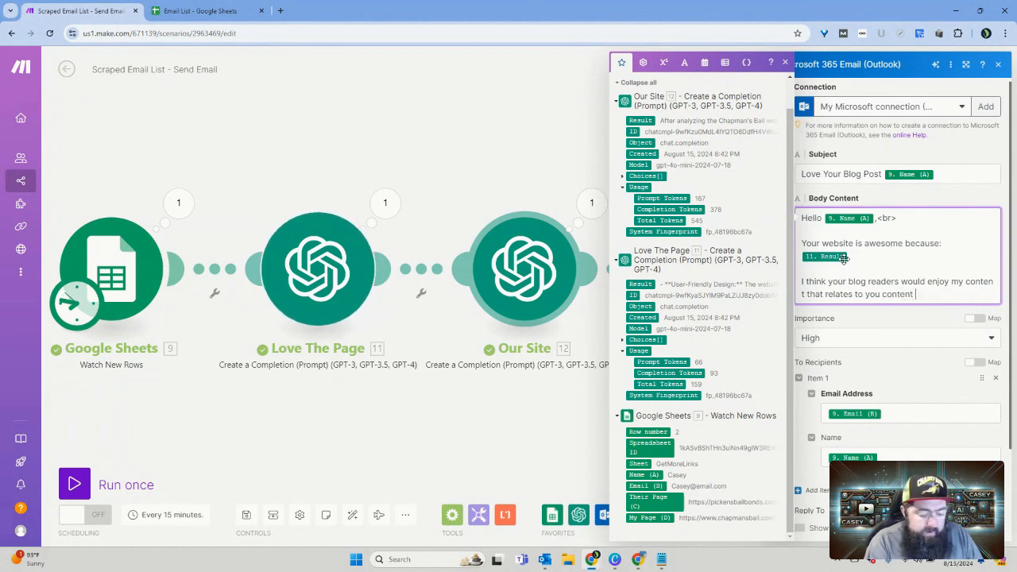
pyautogui.write('bec')
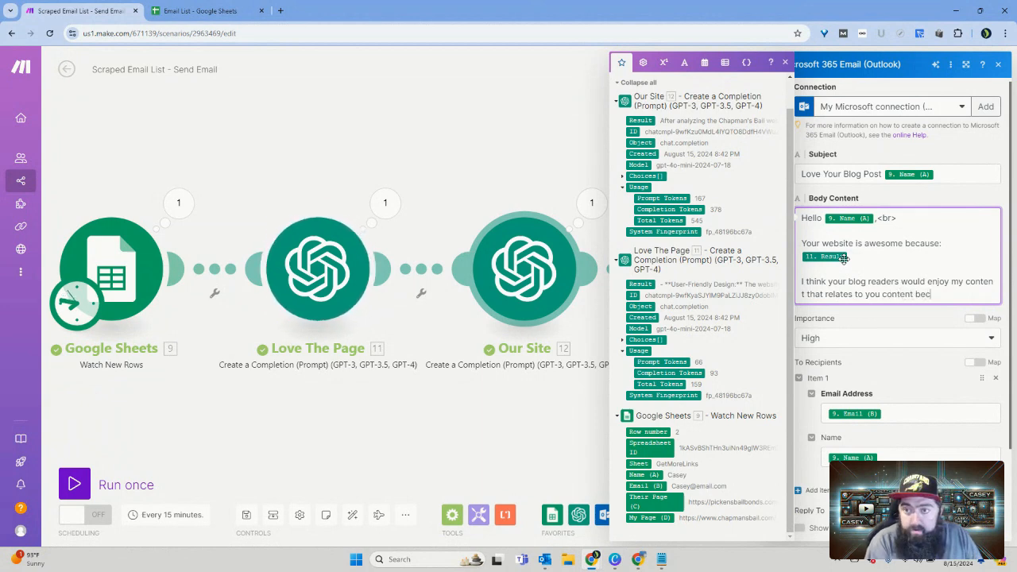
pyautogui.write('ase')
# Step: End the sentence with "becuse:", insert the Our Site Result on the following line, and leave a blank line below it
pyautogui.press('BackSpace')
pyautogui.write('se')
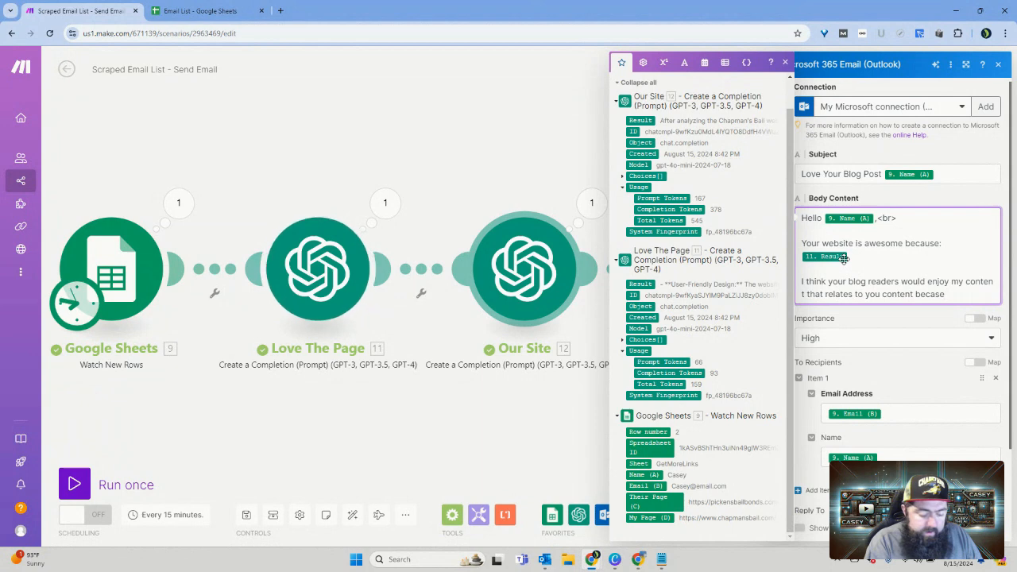
pyautogui.press('BackSpace')
pyautogui.press('BackSpace')
pyautogui.press('BackSpace')
pyautogui.write('use:')
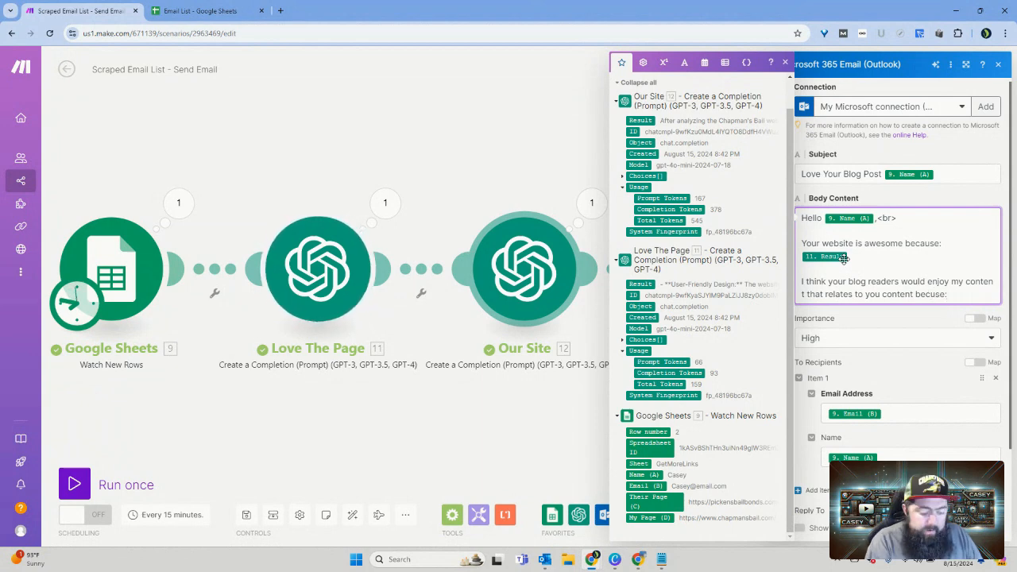
pyautogui.press('Return')
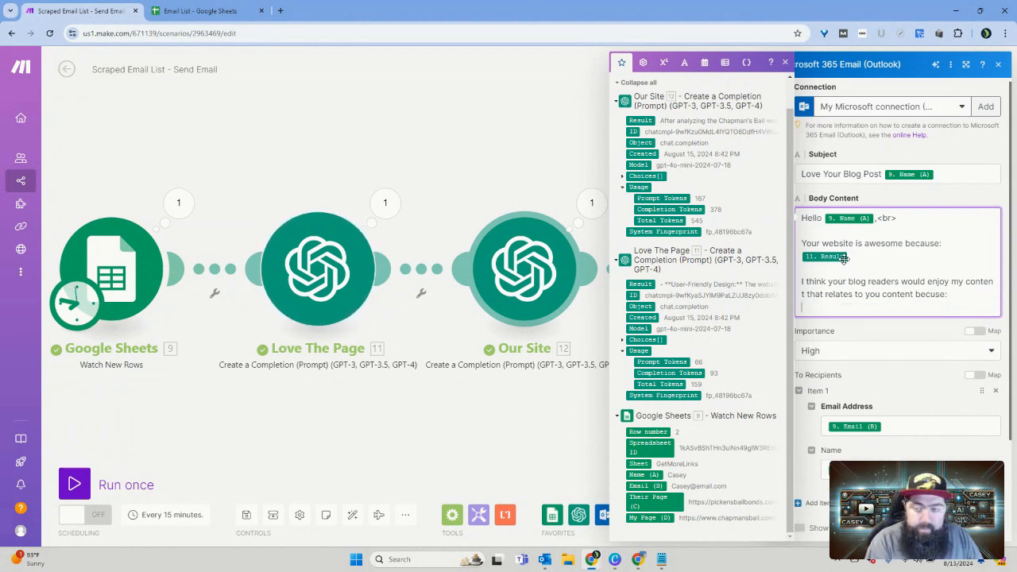
pyautogui.click(646, 119)
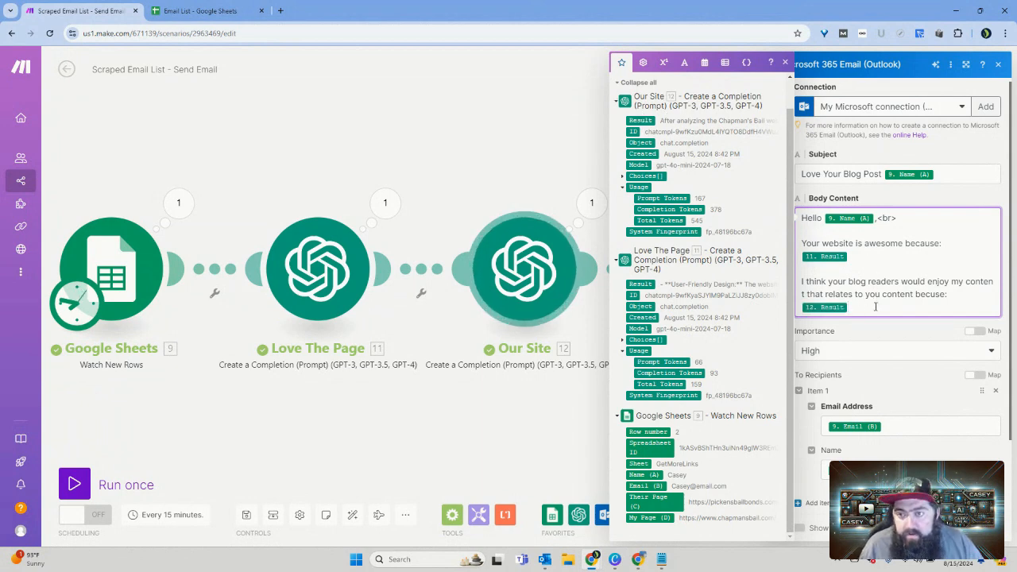
pyautogui.press('Return')
pyautogui.press('Return')
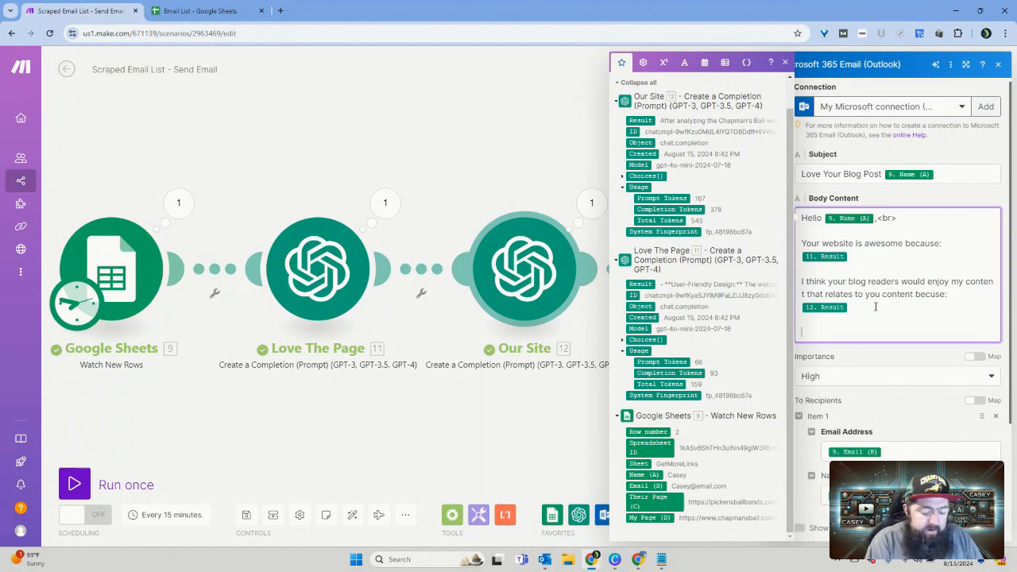
# Step: Add the closing line "Can't wait for your next blog post!" to the Body Content
pyautogui.write('Can')
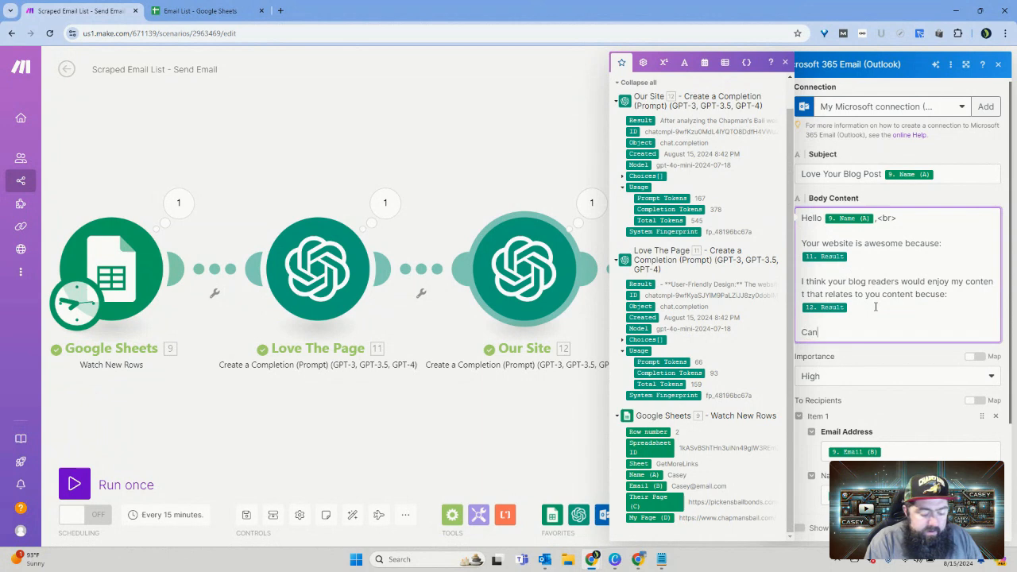
pyautogui.write("'t")
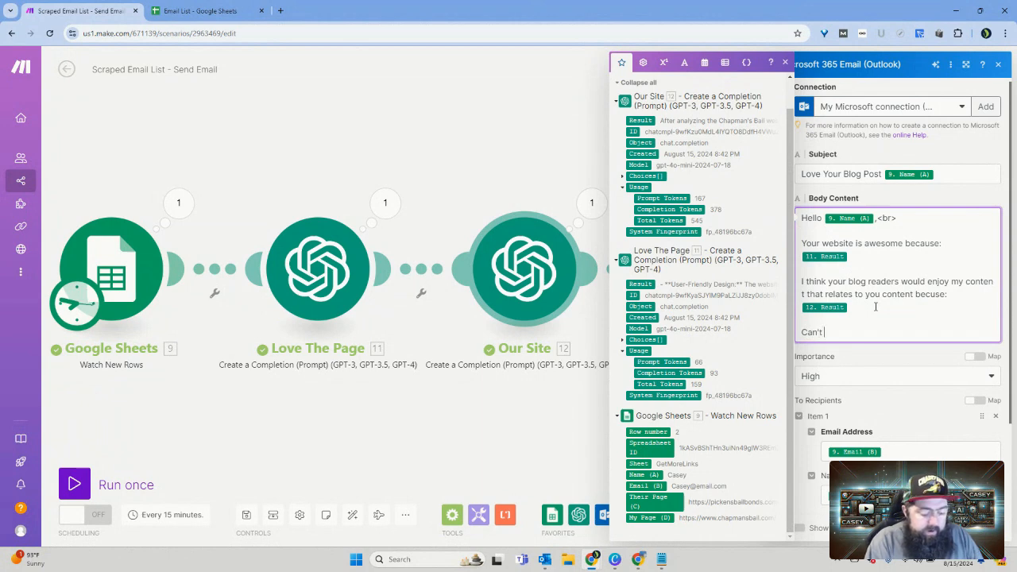
pyautogui.write(' wait f')
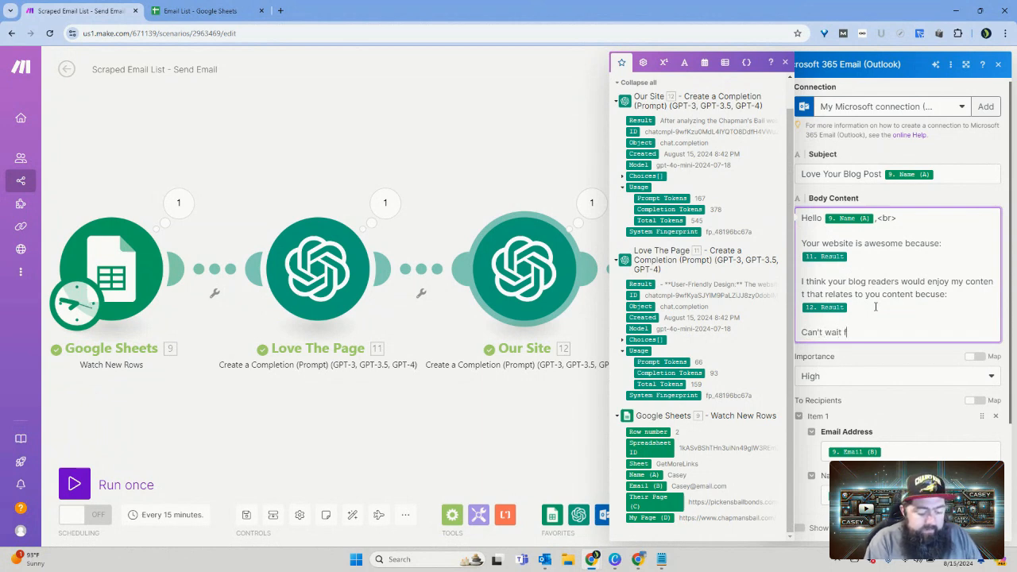
pyautogui.write('or you')
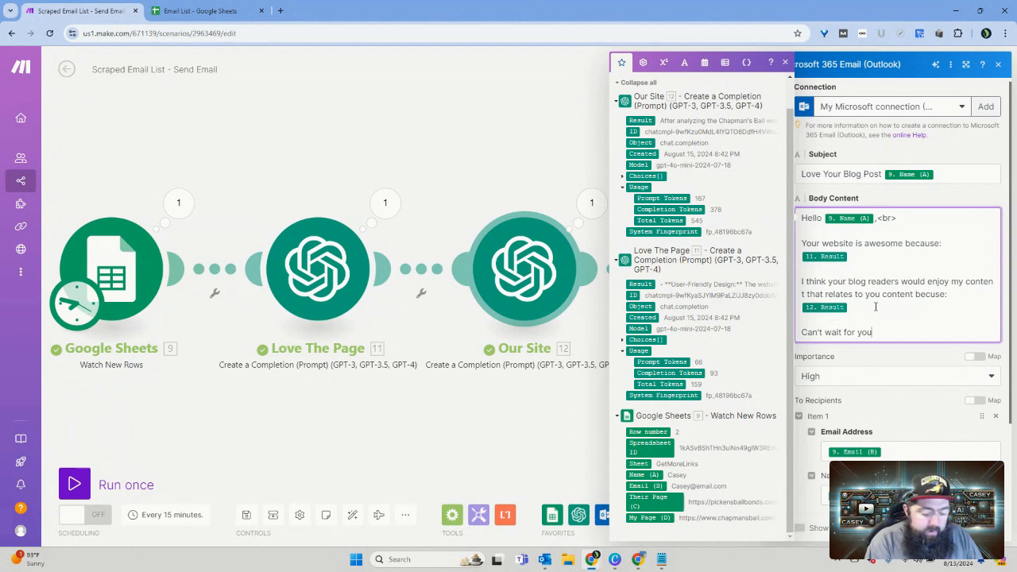
pyautogui.write('r next ')
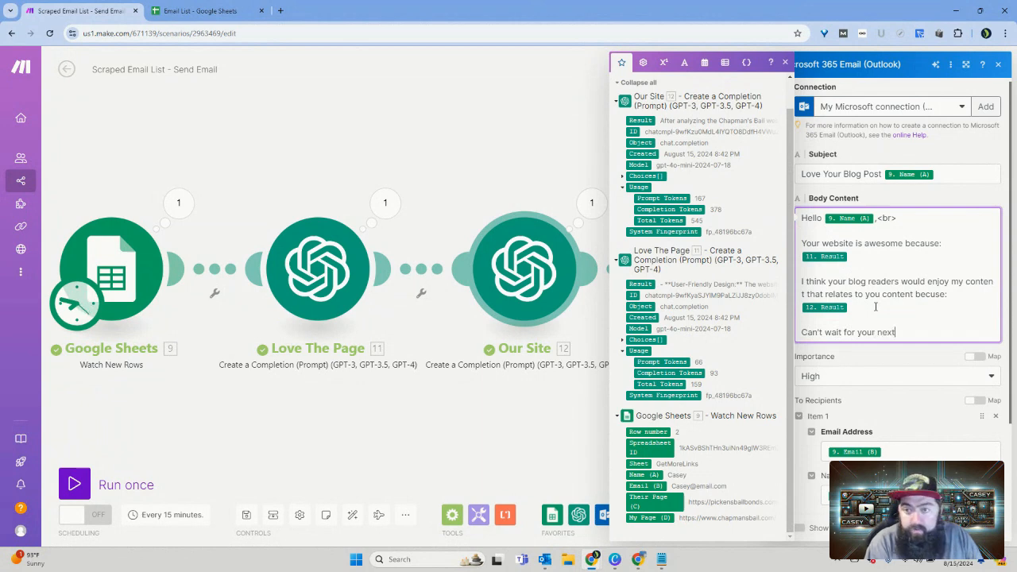
pyautogui.write('blo')
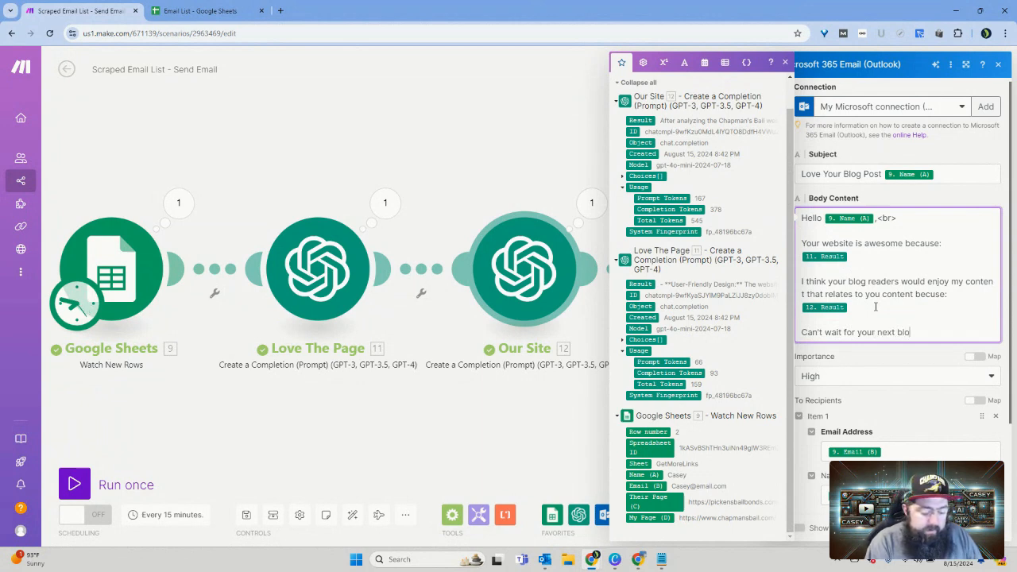
pyautogui.write('g post')
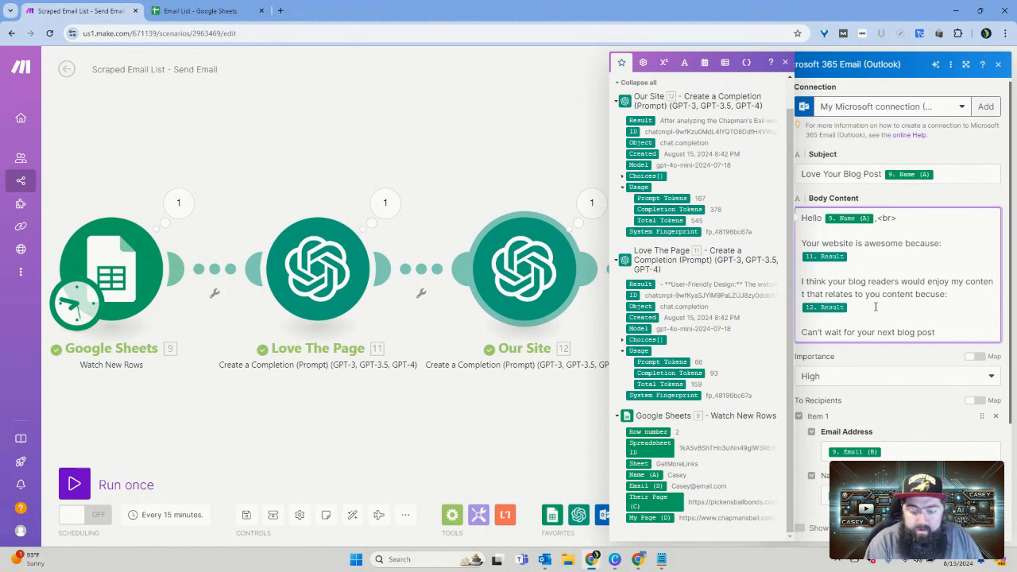
pyautogui.write('!')
# Step: Sign the email with the sender's first name, separated from the closing line by a blank line
pyautogui.press('Return')
pyautogui.press('Return')
pyautogui.write('Casey')
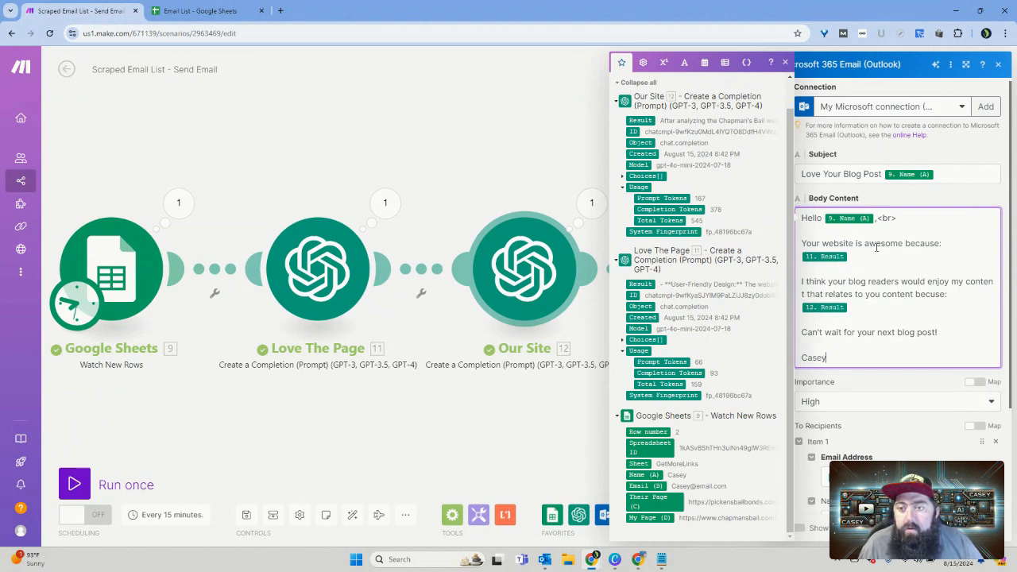
# Step: Copy the <br> tag to the blank line under the greeting, after "Your website is awesome because:", and twice under the Love The Page Result
pyautogui.moveTo(896, 218); pyautogui.dragTo(878, 217)
pyautogui.hotkey('ctrl', 'c')
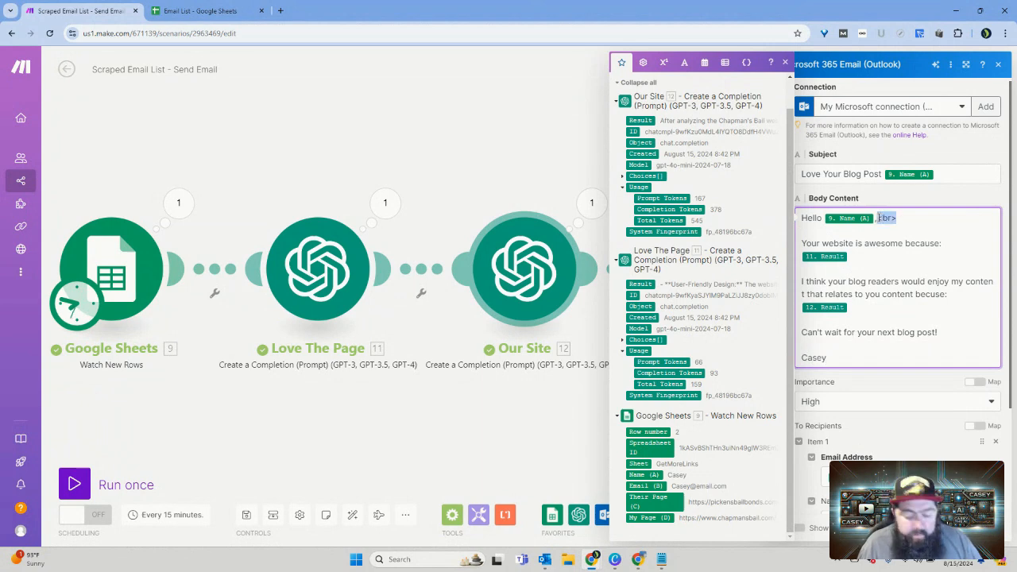
pyautogui.click(845, 235)
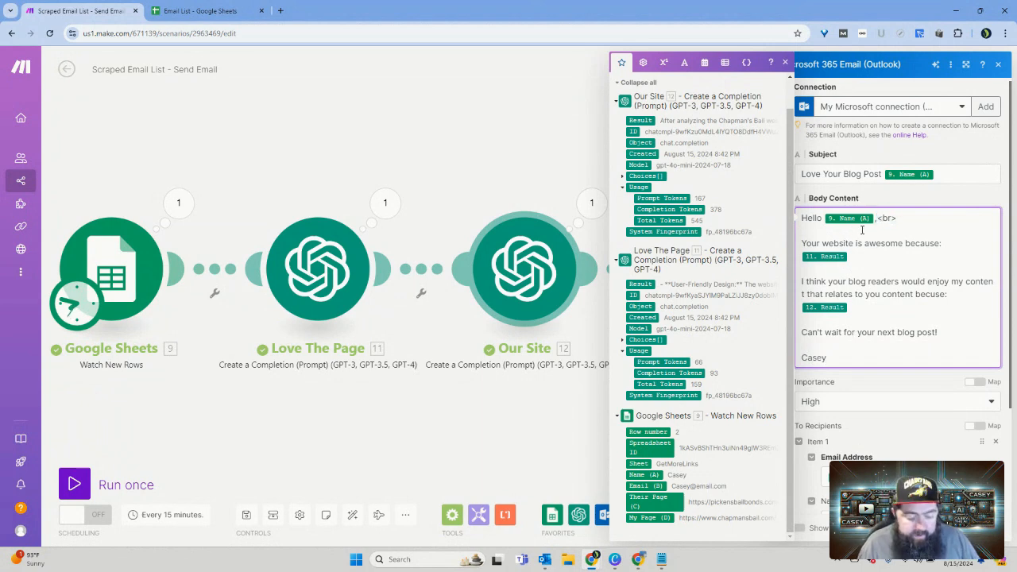
pyautogui.hotkey('ctrl', 'v')
pyautogui.hotkey('ctrl', 'v')
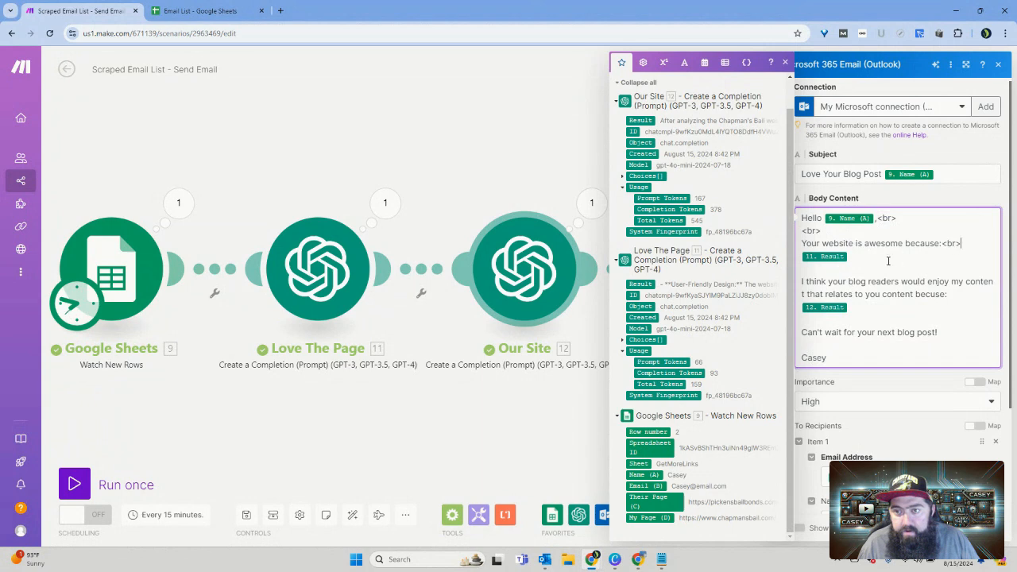
# Step: Insert <br> after "becuse:", twice under the Our Site Result, after the closing line, and on the blank line above the signature
pyautogui.hotkey('ctrl', 'v')
pyautogui.hotkey('ctrl', 'v')
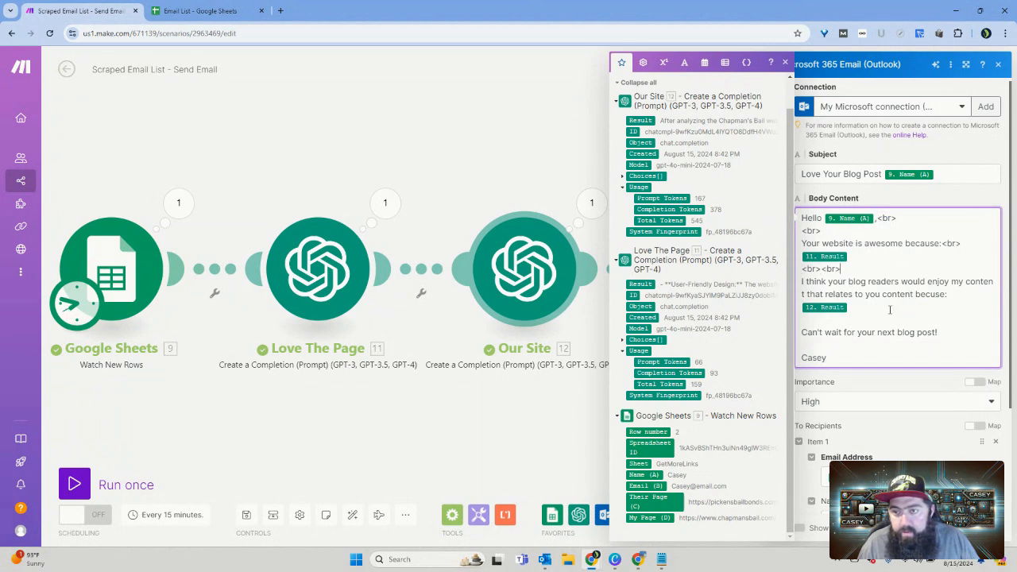
pyautogui.hotkey('ctrl', 'v')
pyautogui.hotkey('ctrl', 'v')
pyautogui.hotkey('ctrl', 'v')
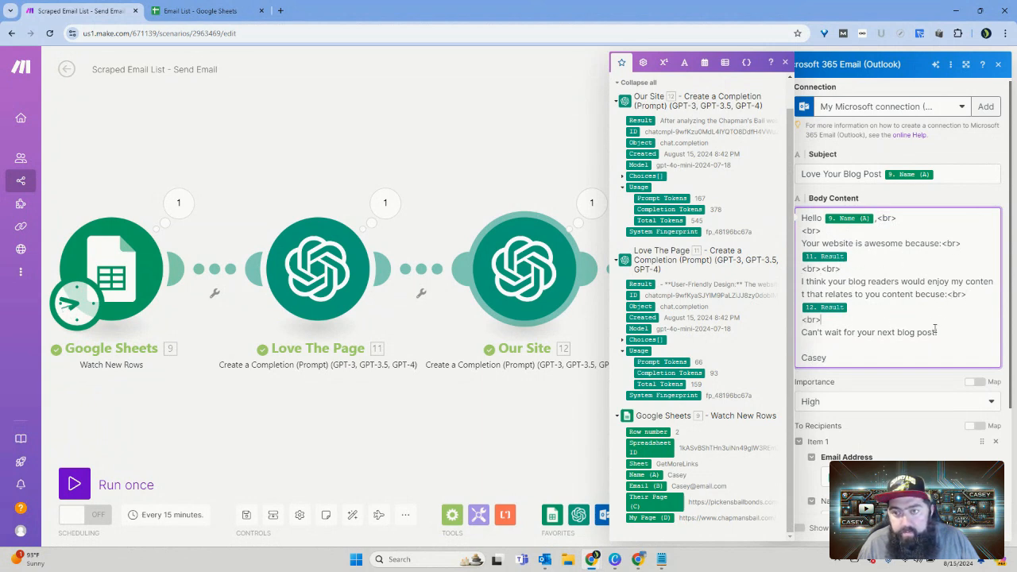
pyautogui.click(974, 332)
pyautogui.hotkey('ctrl', 'v')
pyautogui.hotkey('ctrl', 'v')
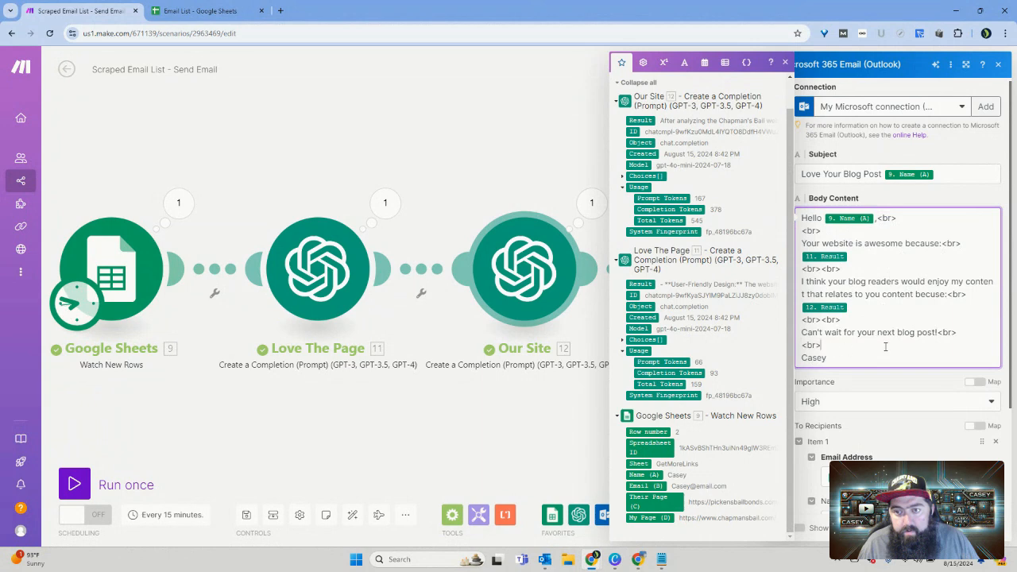
pyautogui.click(916, 387)
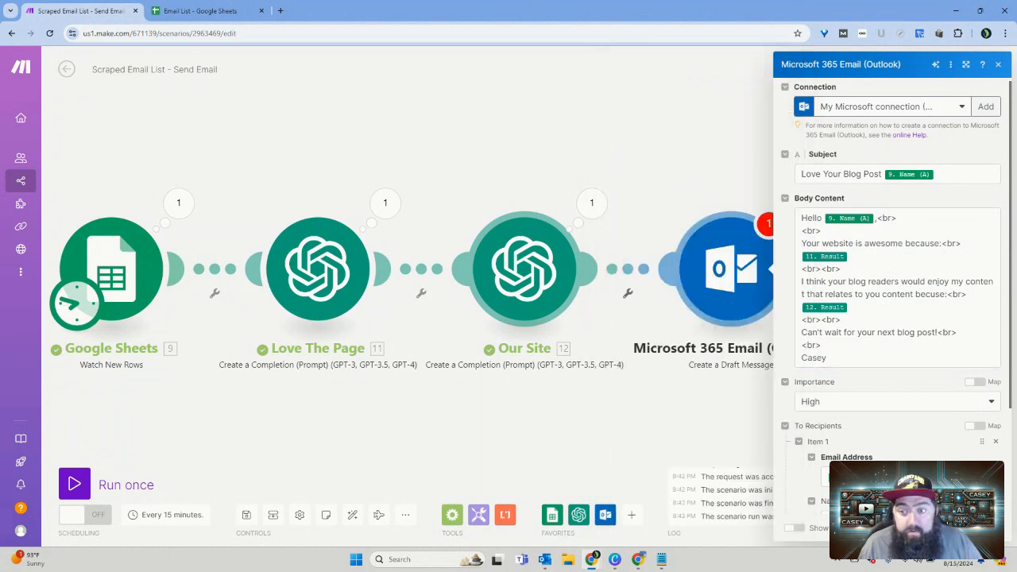
# Step: Save the Create a Draft Message module's settings and run the scenario once
pyautogui.click(986, 527)
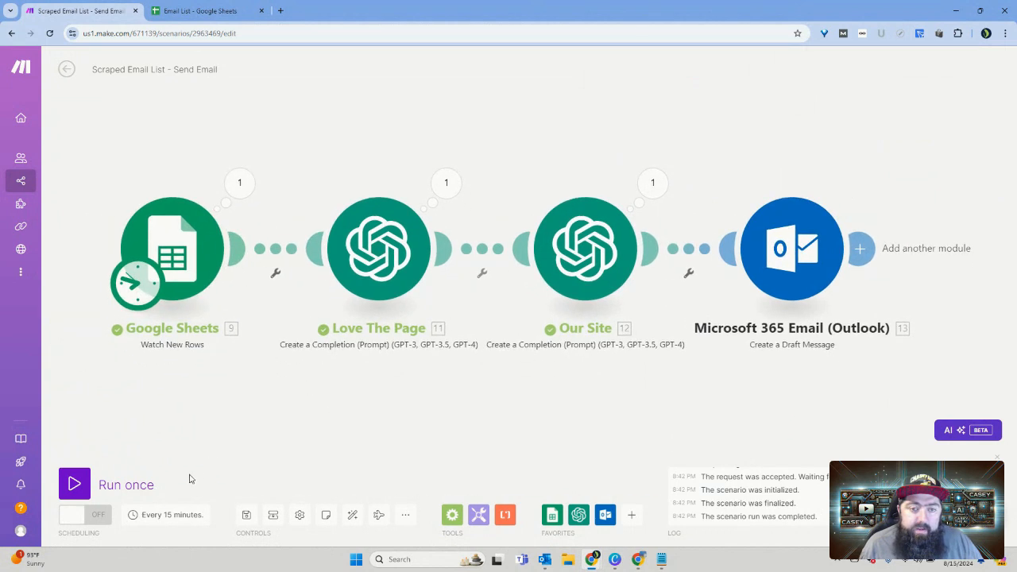
pyautogui.click(117, 489)
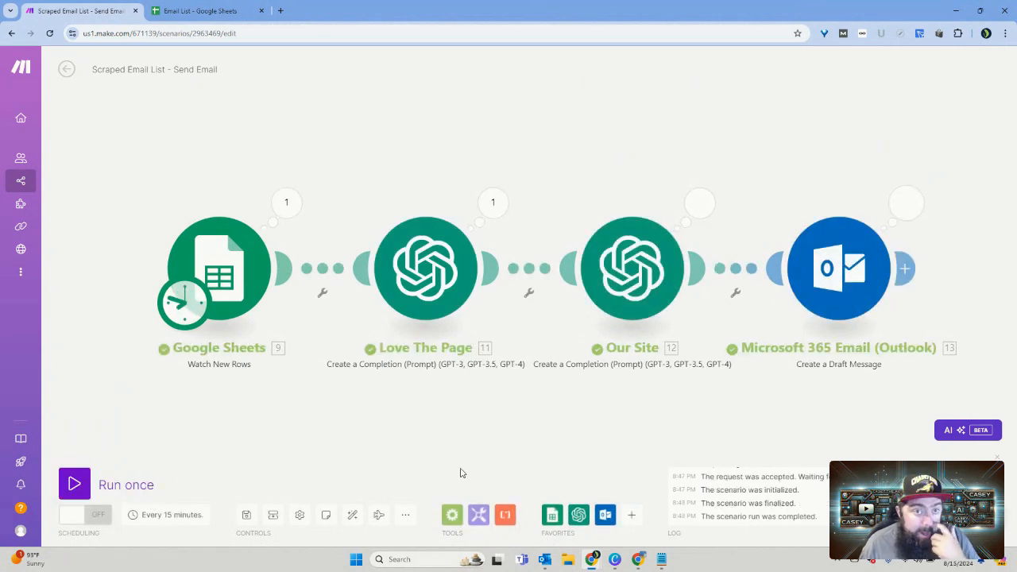
# Step: Switch to Outlook to check the Drafts folder for the generated email
pyautogui.click(545, 565)
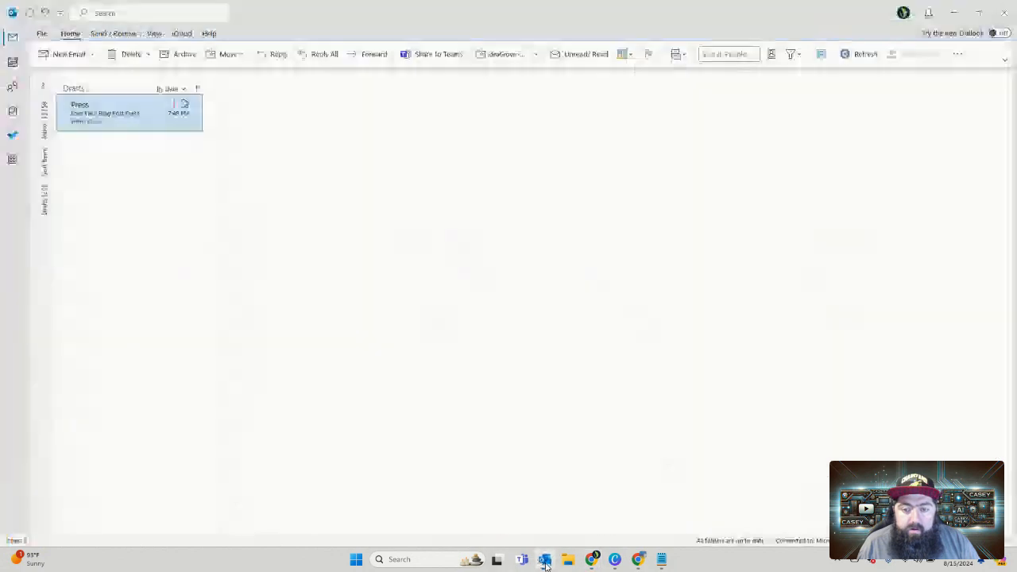
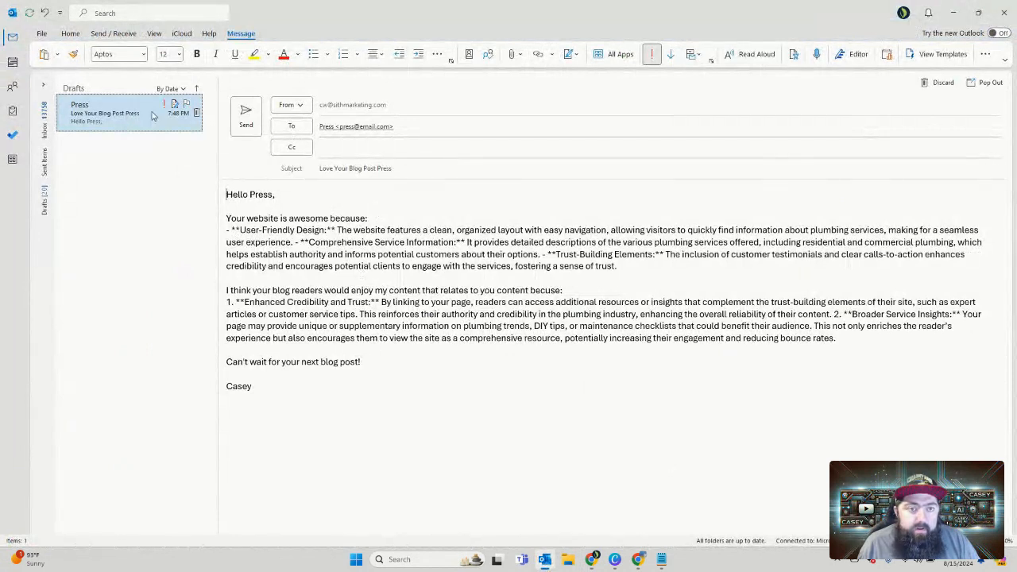
# Step: Return to Make and insert "Output needs to be in HTML format." before "Only output the data." in the Love The Page module's user message
pyautogui.click(956, 10)
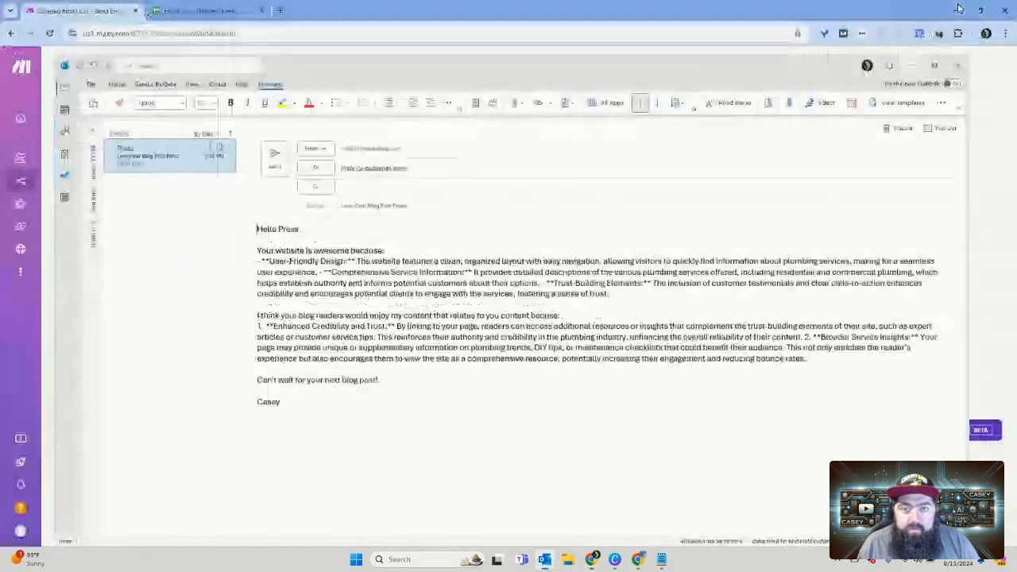
pyautogui.rightClick(425, 259)
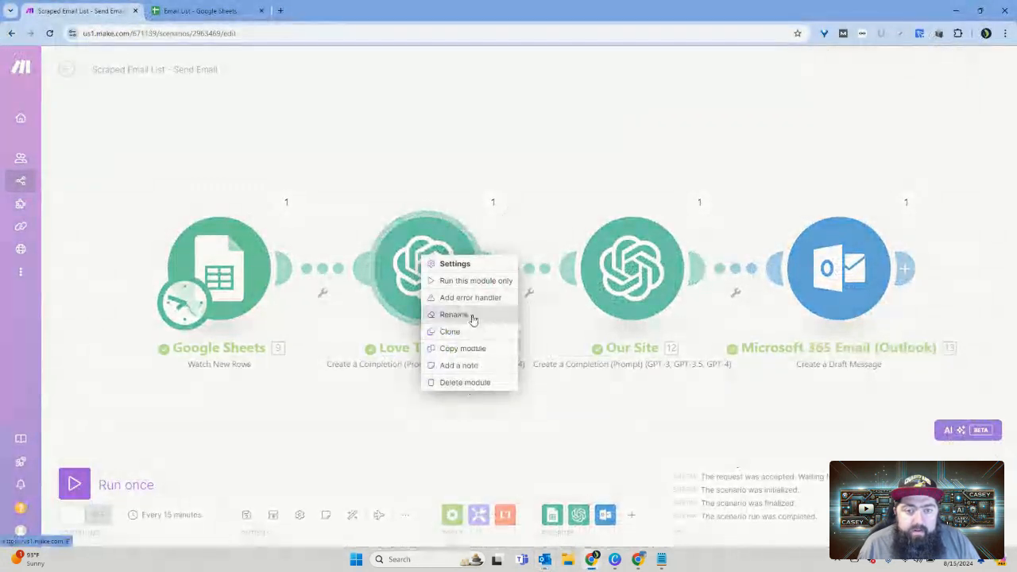
pyautogui.click(452, 266)
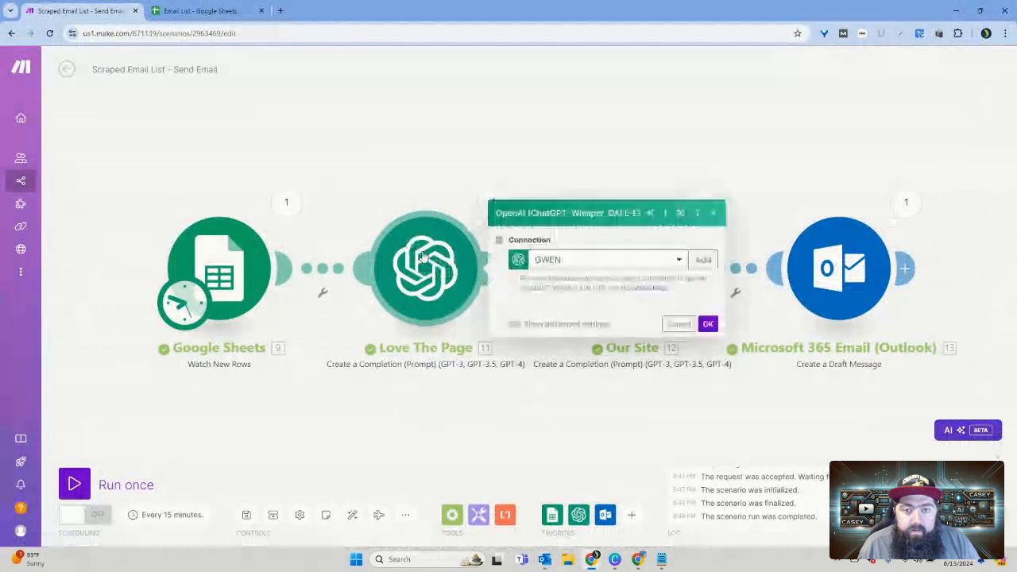
pyautogui.scroll(-3, 627, 390)
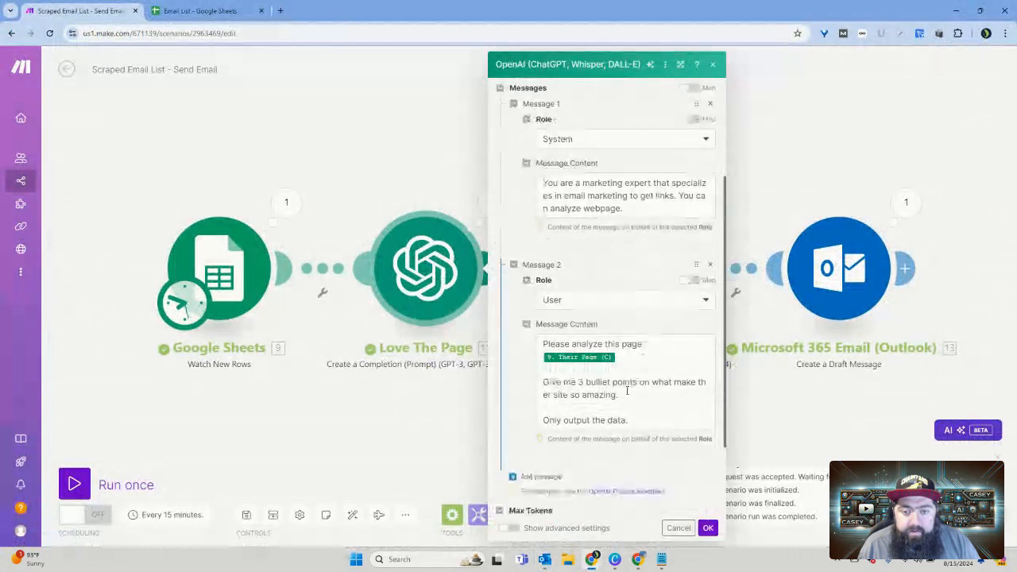
pyautogui.scroll(-1, 627, 390)
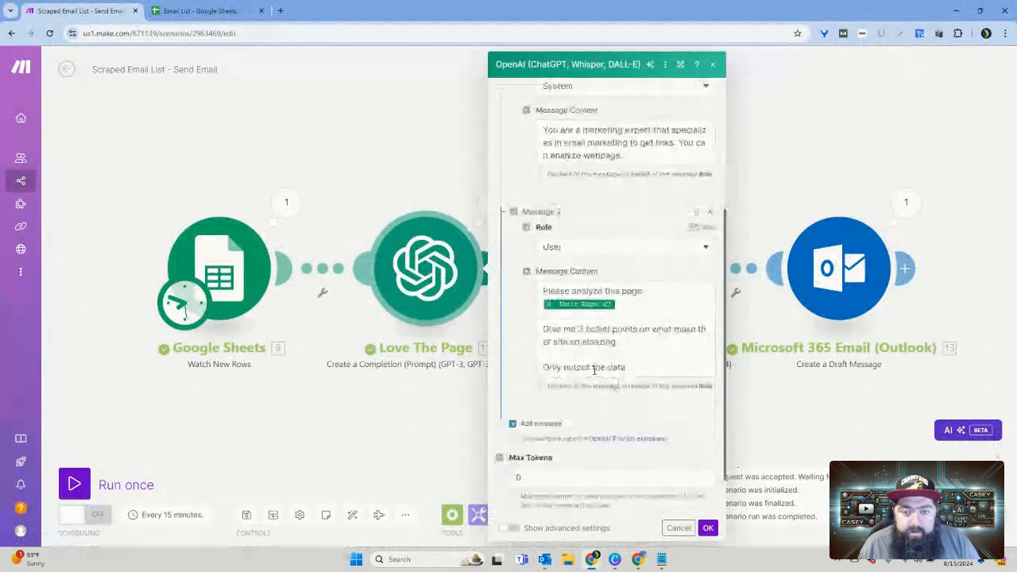
pyautogui.click(546, 367)
pyautogui.write('Outp')
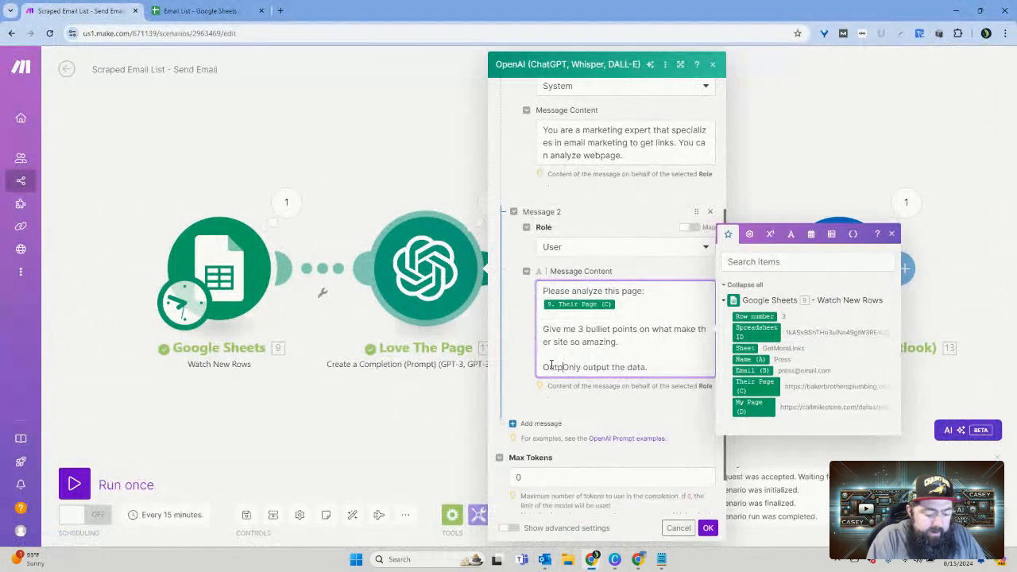
pyautogui.write('ut need')
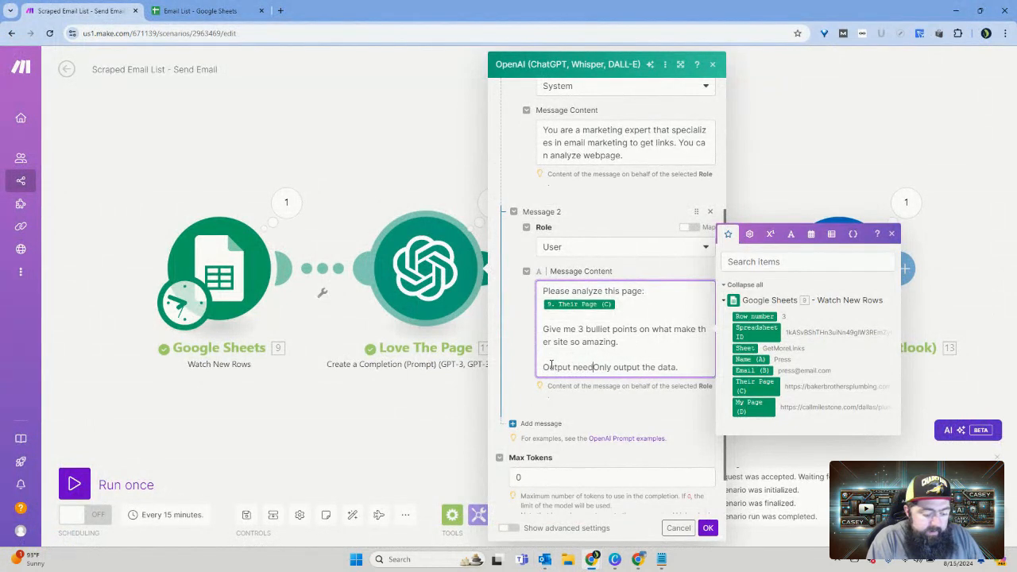
pyautogui.write('s to be')
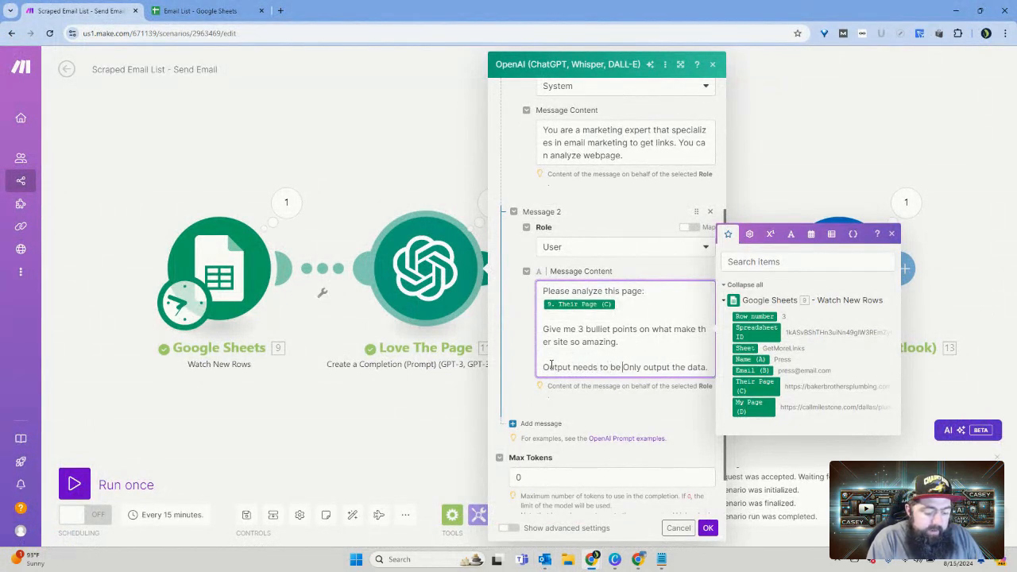
pyautogui.write(' in HTML')
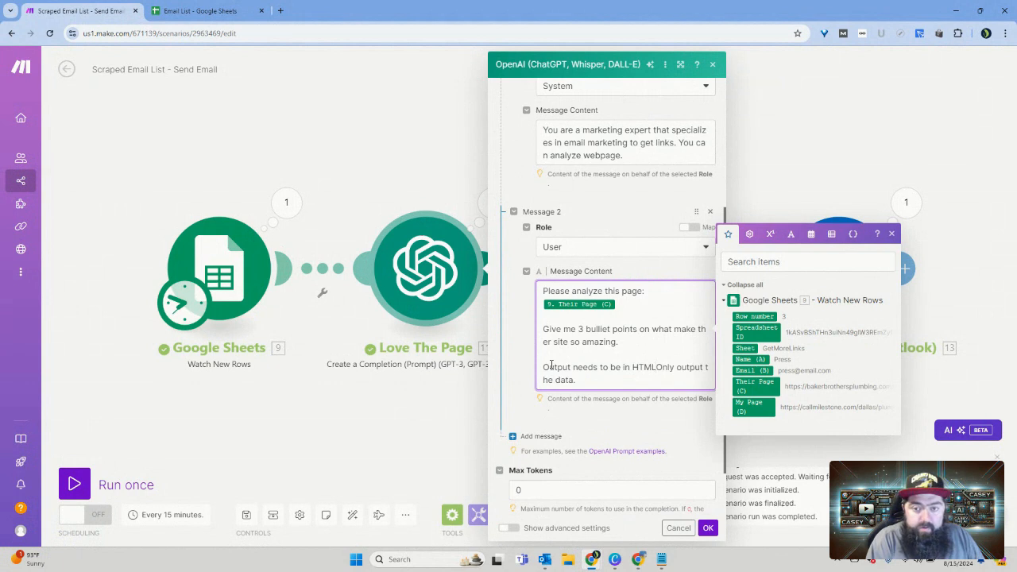
pyautogui.write(' format')
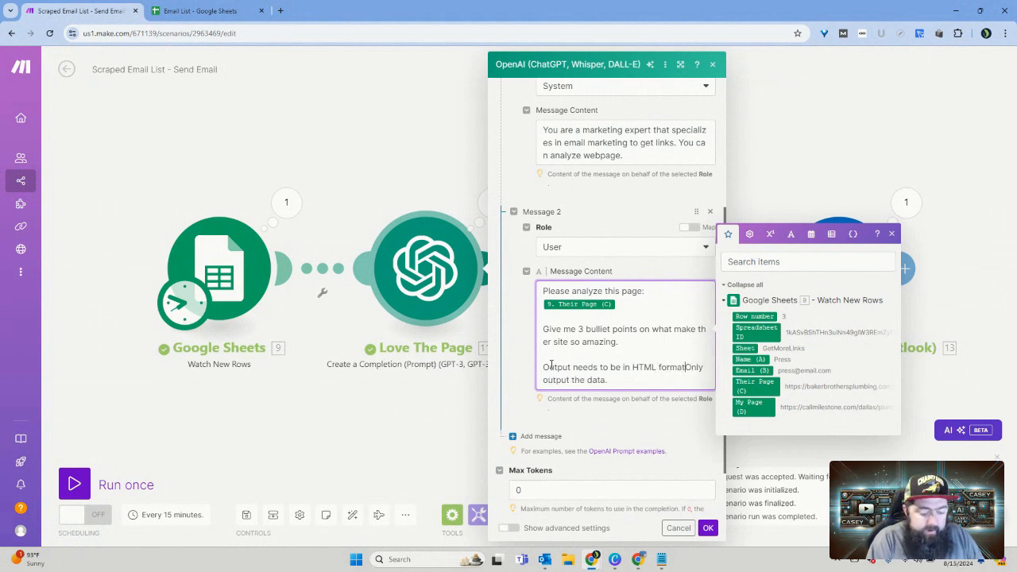
pyautogui.write('.')
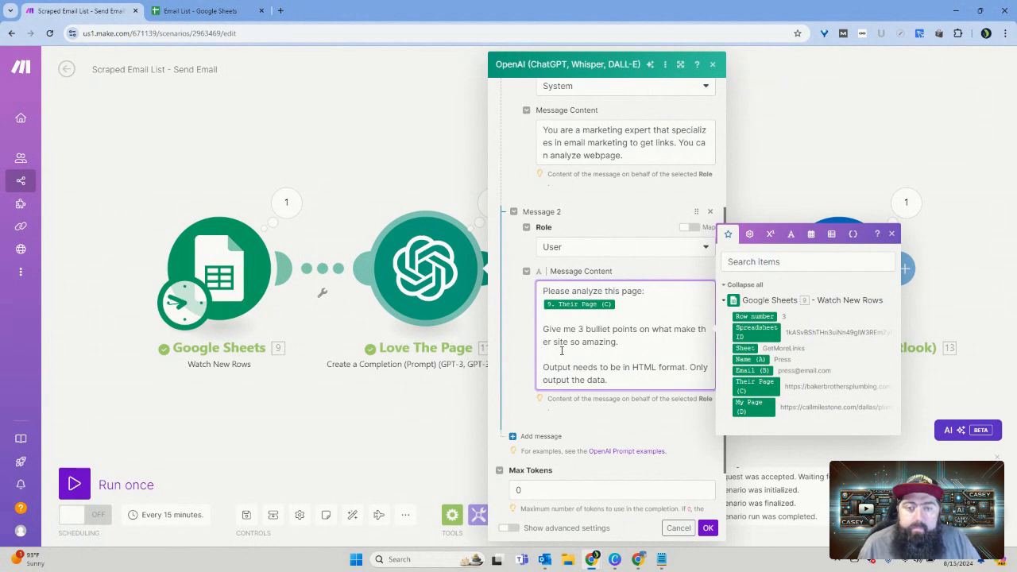
# Step: Insert "valid" before "HTML format", copy the two closing output instructions, and save the Love The Page module
pyautogui.click(631, 367)
pyautogui.write('v')
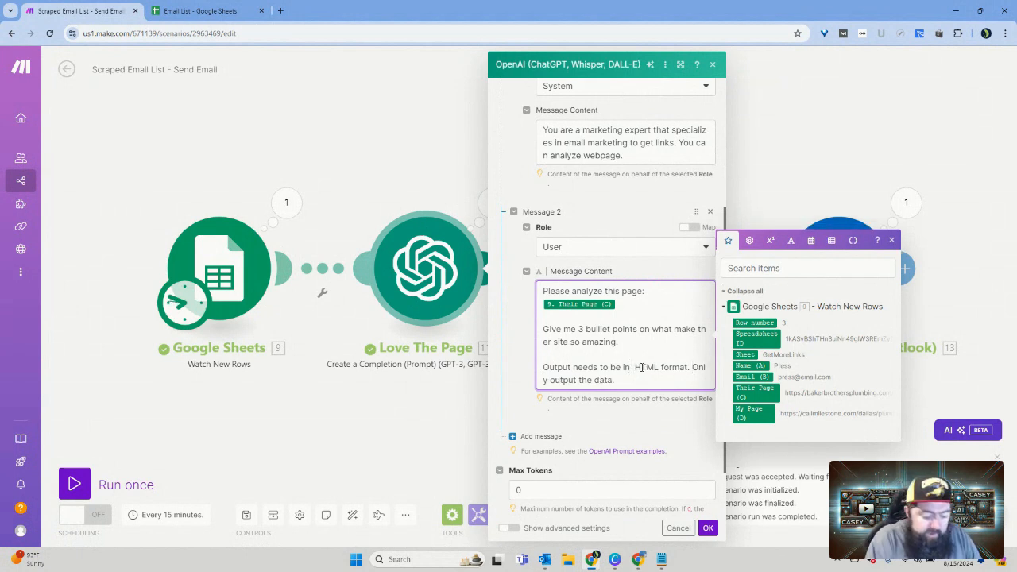
pyautogui.write('alid')
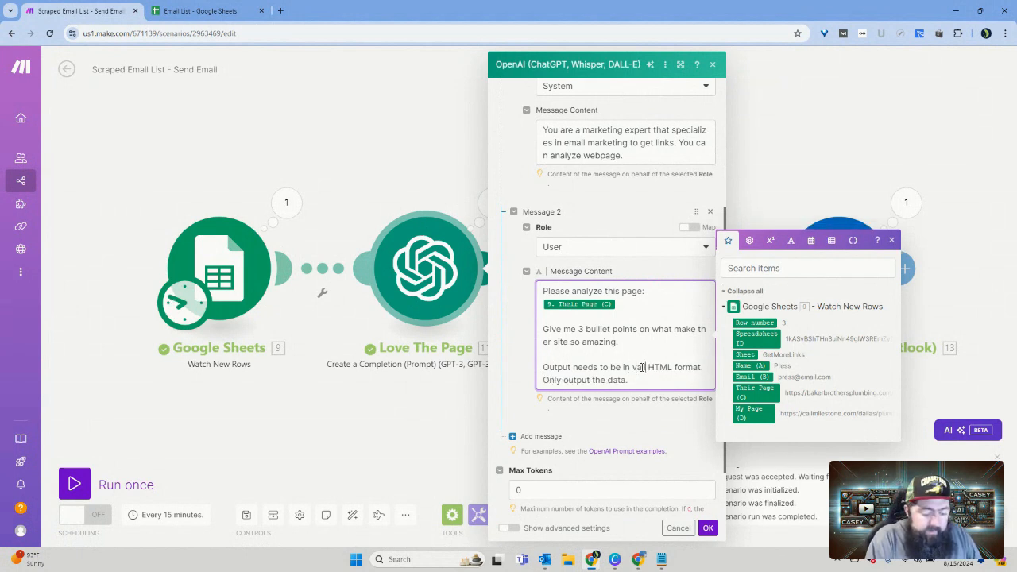
pyautogui.moveTo(642, 380); pyautogui.dragTo(543, 367)
pyautogui.hotkey('ctrl', 'c')
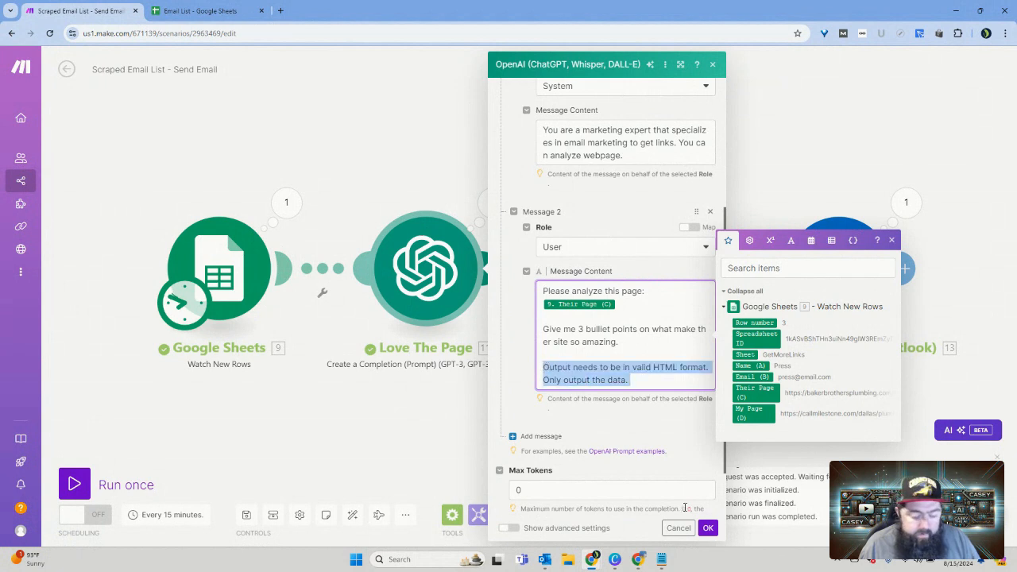
pyautogui.click(709, 528)
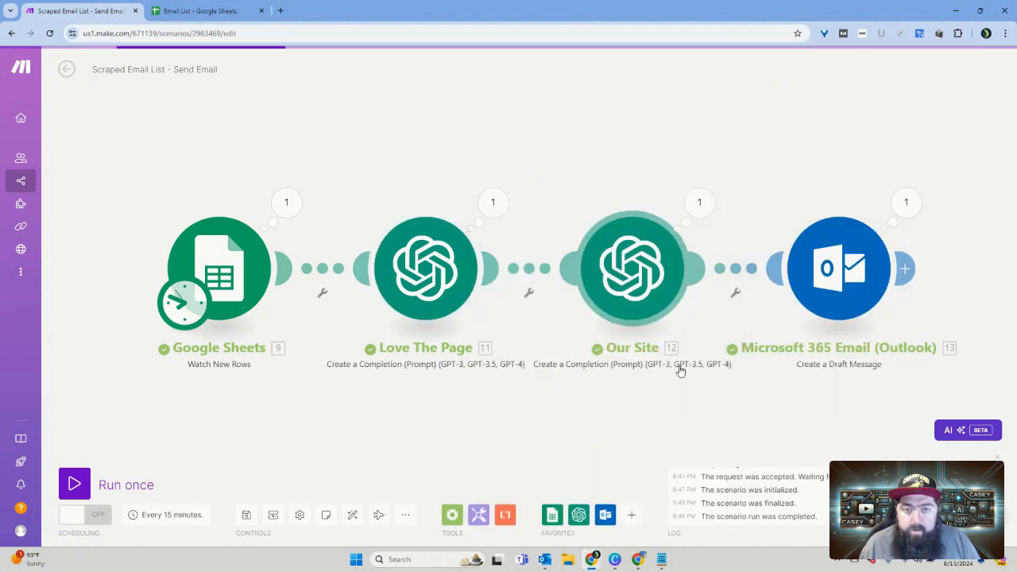
# Step: Replace "Only output the results." in the Our Site module's user message with the copied output instructions and save the module
pyautogui.click(675, 317)
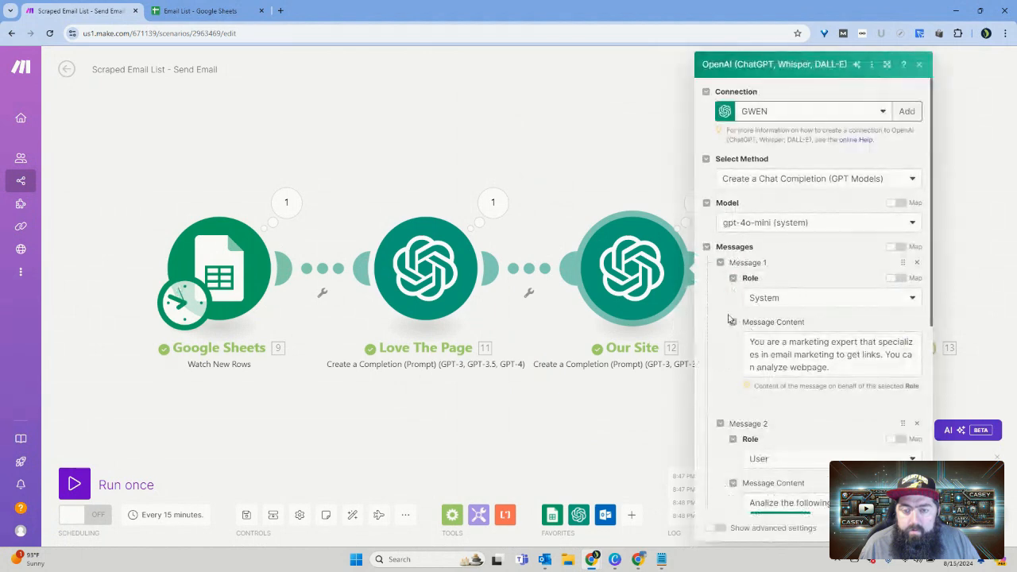
pyautogui.scroll(-5, 843, 429)
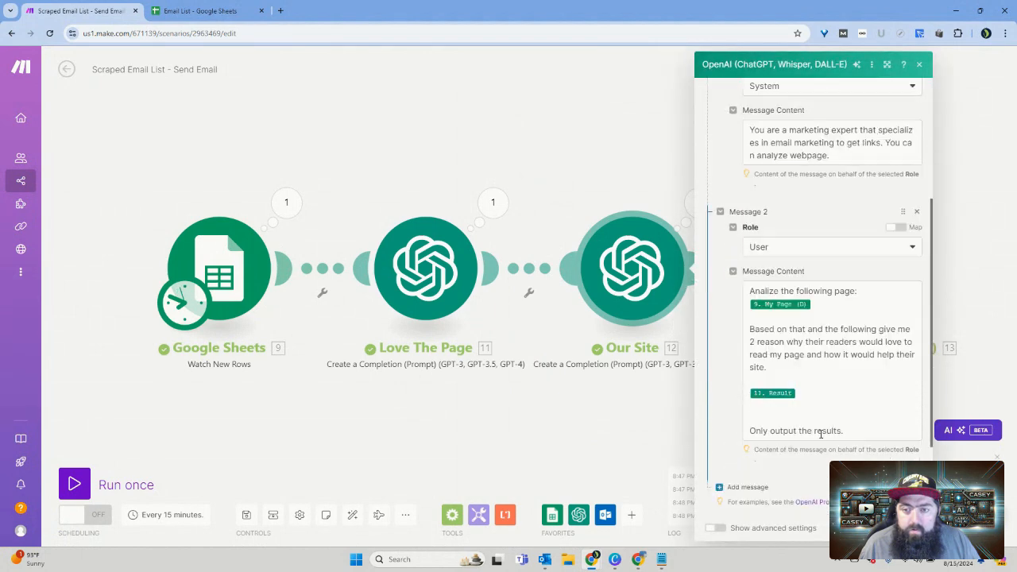
pyautogui.tripleClick(750, 430)
pyautogui.hotkey('ctrl', 'v')
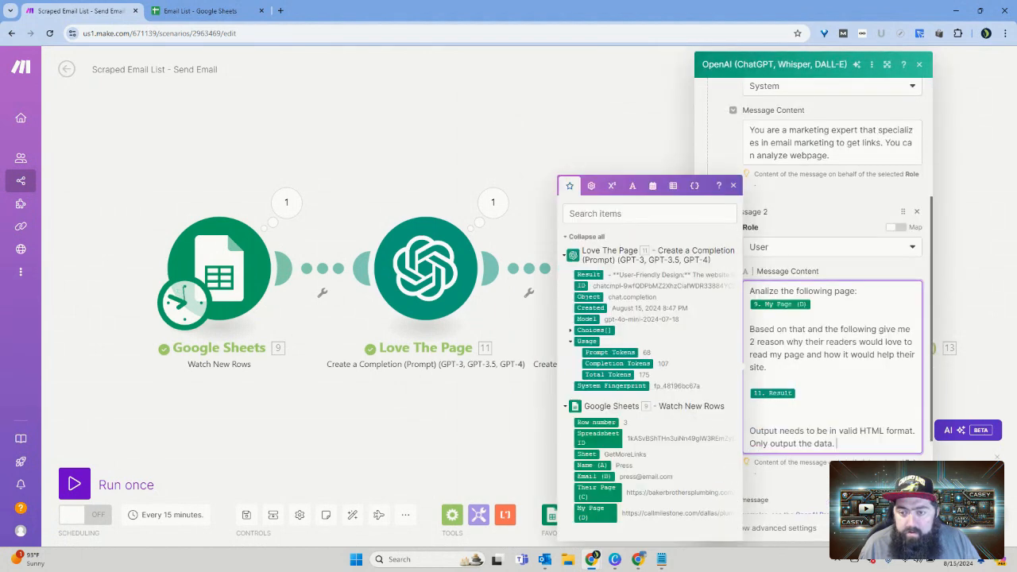
pyautogui.click(915, 528)
# Step: Replace "site" with "content is" before "so amazing" in the Love The Page module's user message and save the module
pyautogui.click(434, 274)
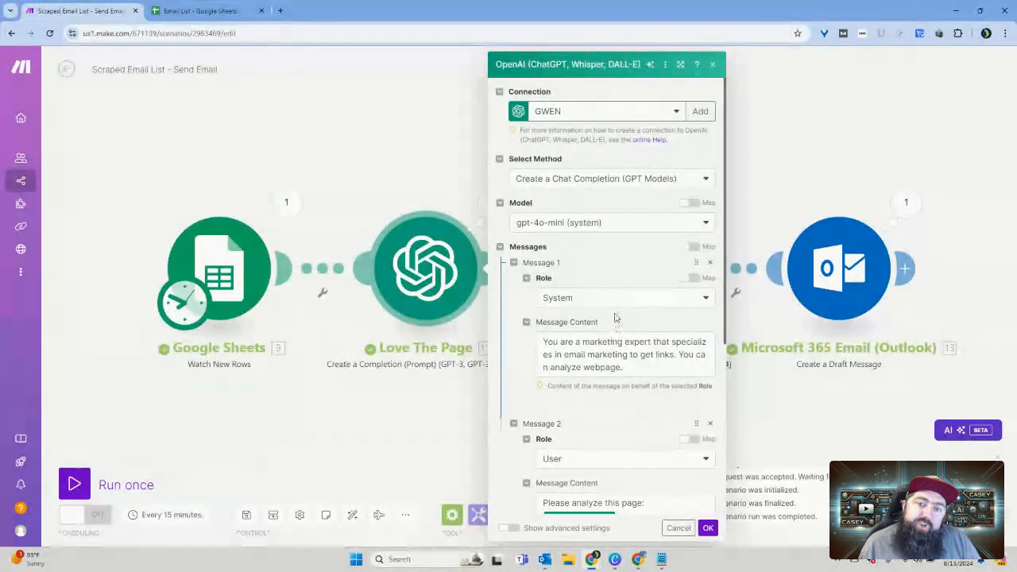
pyautogui.scroll(-3, 617, 322)
pyautogui.scroll(-3, 621, 327)
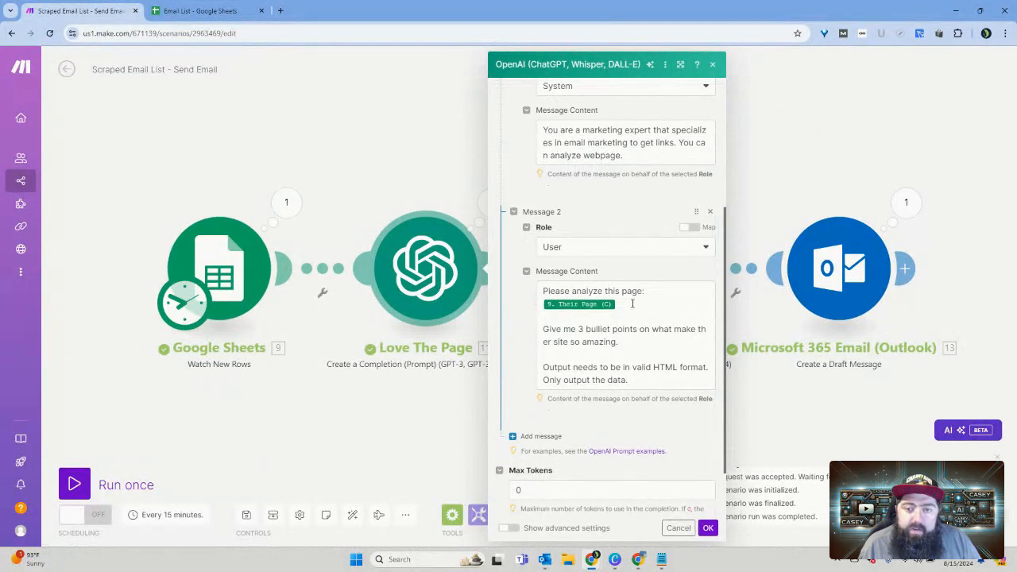
pyautogui.click(631, 344)
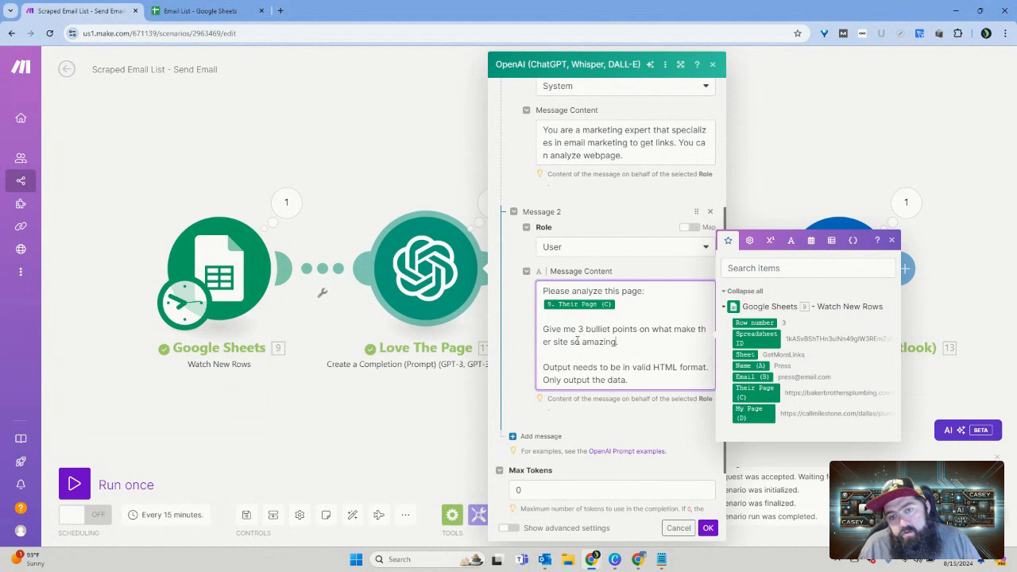
pyautogui.click(557, 341)
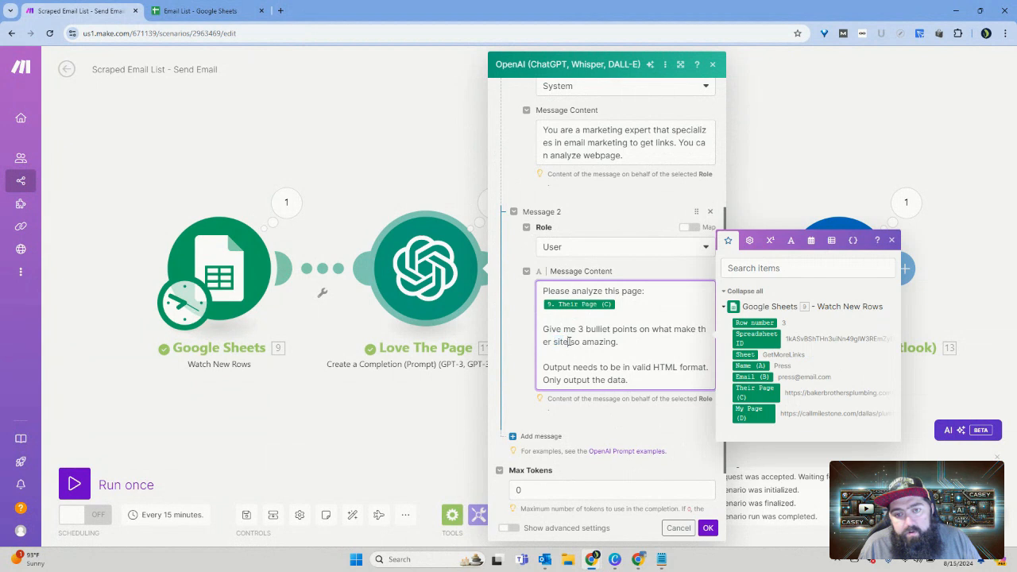
pyautogui.doubleClick(566, 342)
pyautogui.write('con')
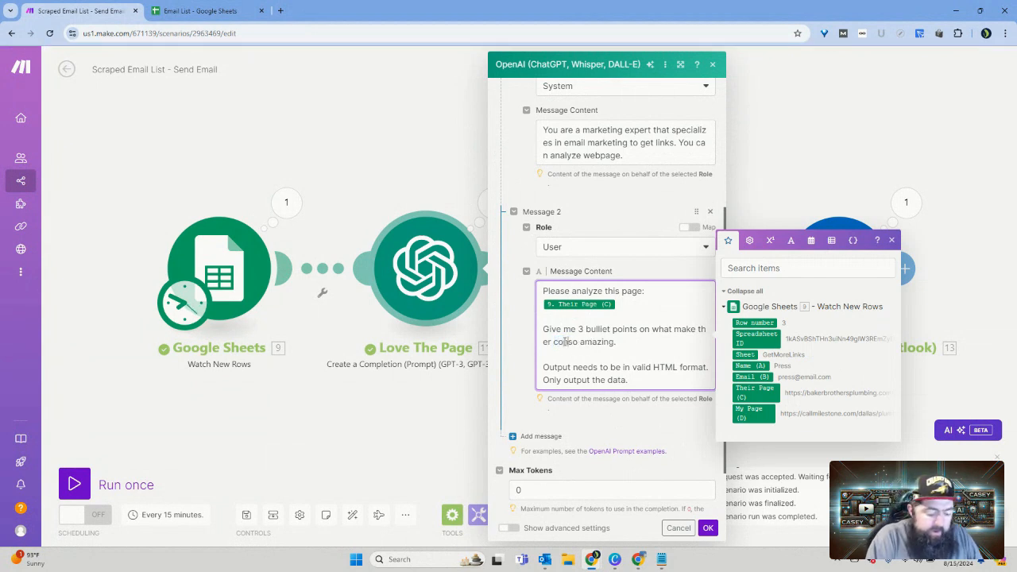
pyautogui.write('tent')
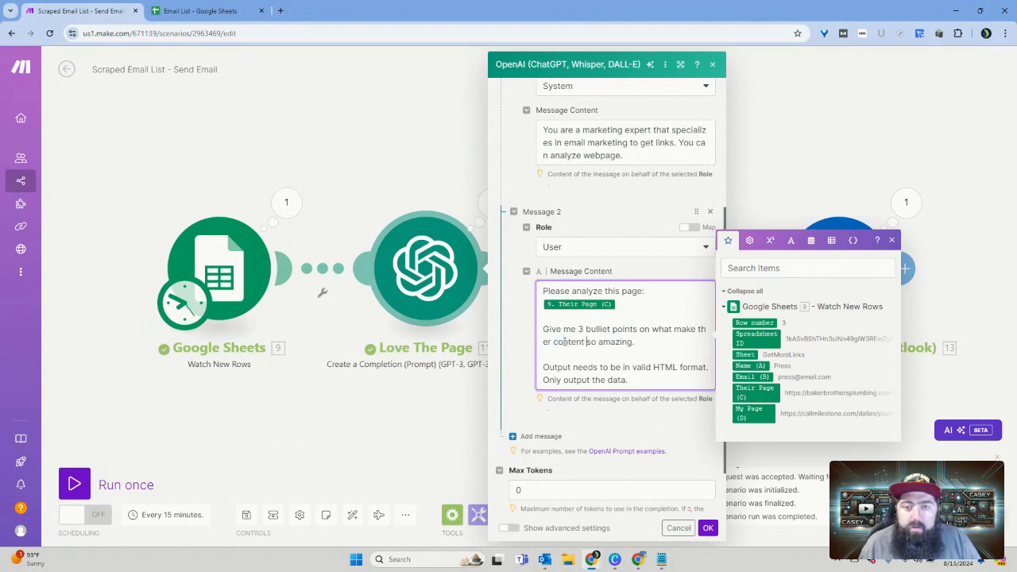
pyautogui.write('is')
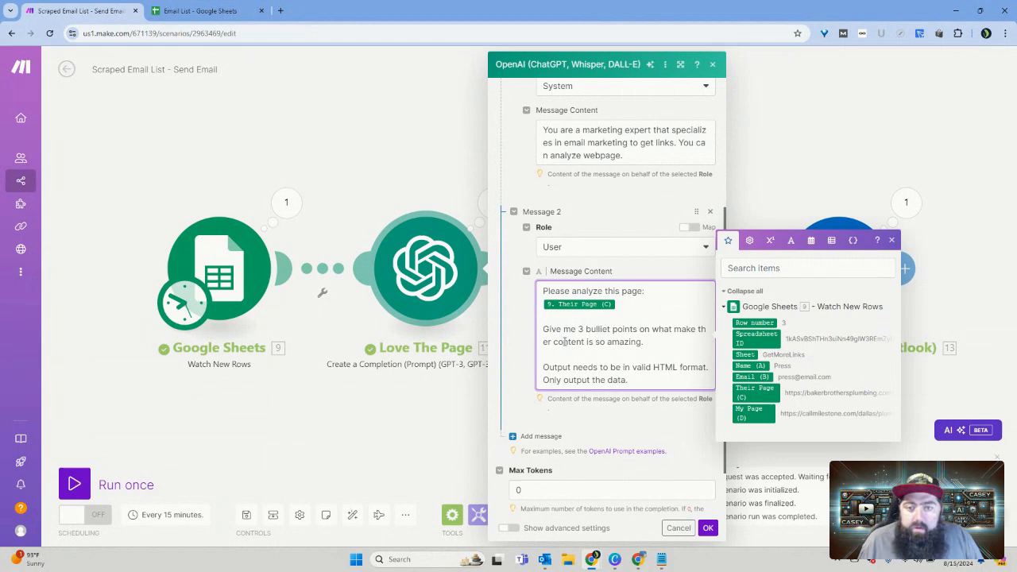
pyautogui.click(706, 528)
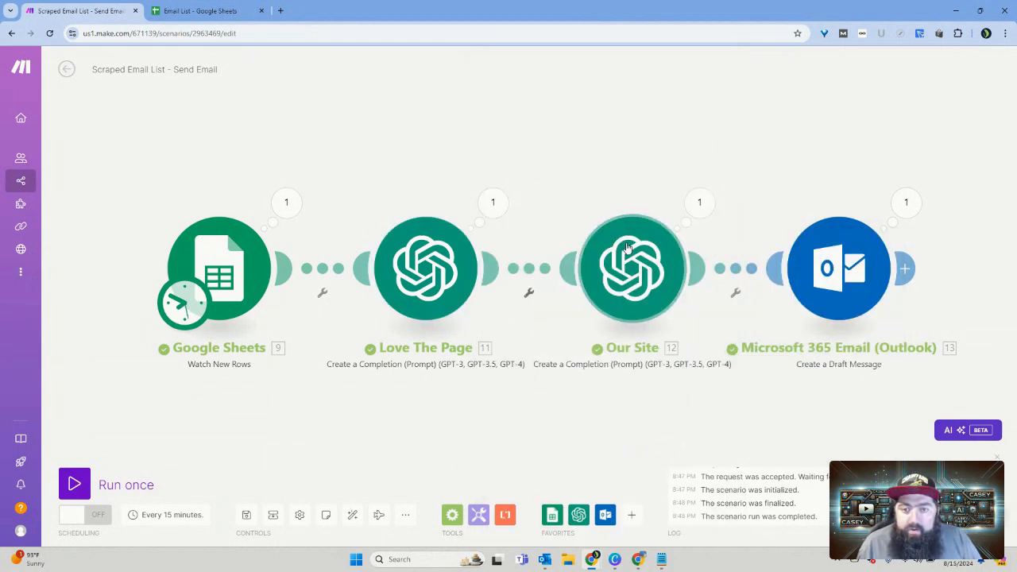
# Step: Review the user message in the Our Site module's settings and close them
pyautogui.click(634, 271)
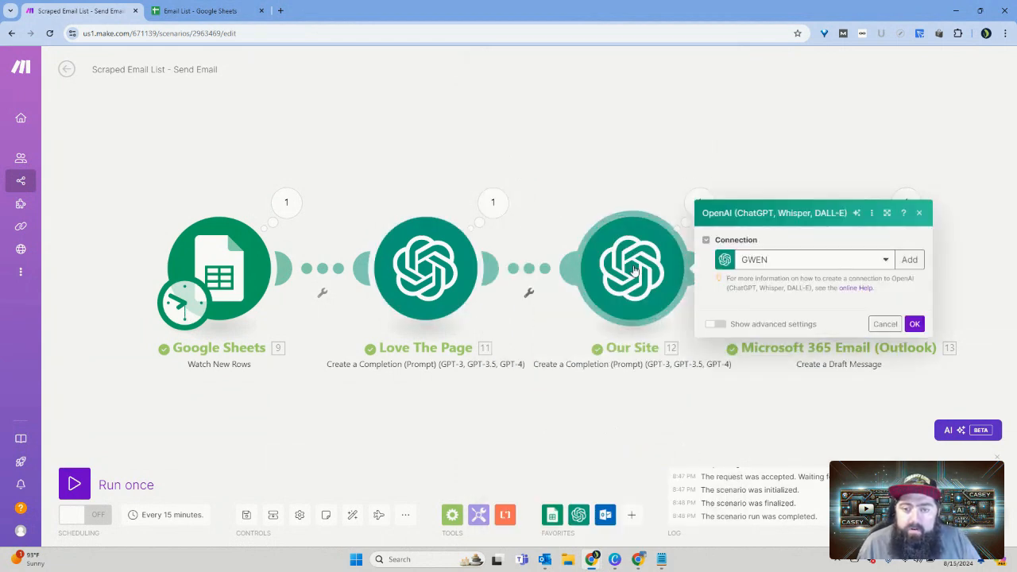
pyautogui.scroll(-3, 777, 361)
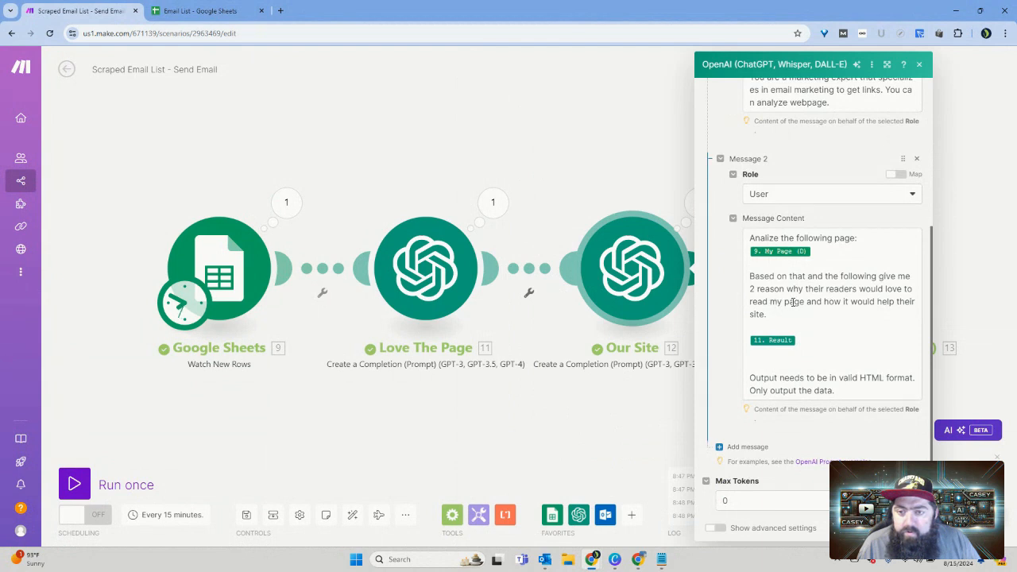
pyautogui.press('Escape')
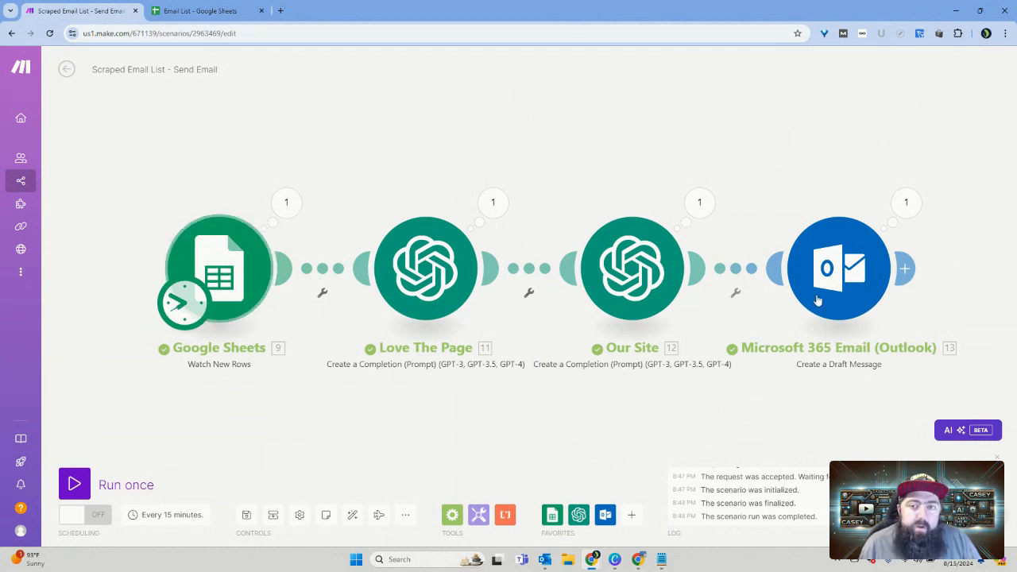
# Step: Set the Google Sheets module to start from the manually chosen row 3 and run the scenario once
pyautogui.rightClick(216, 265)
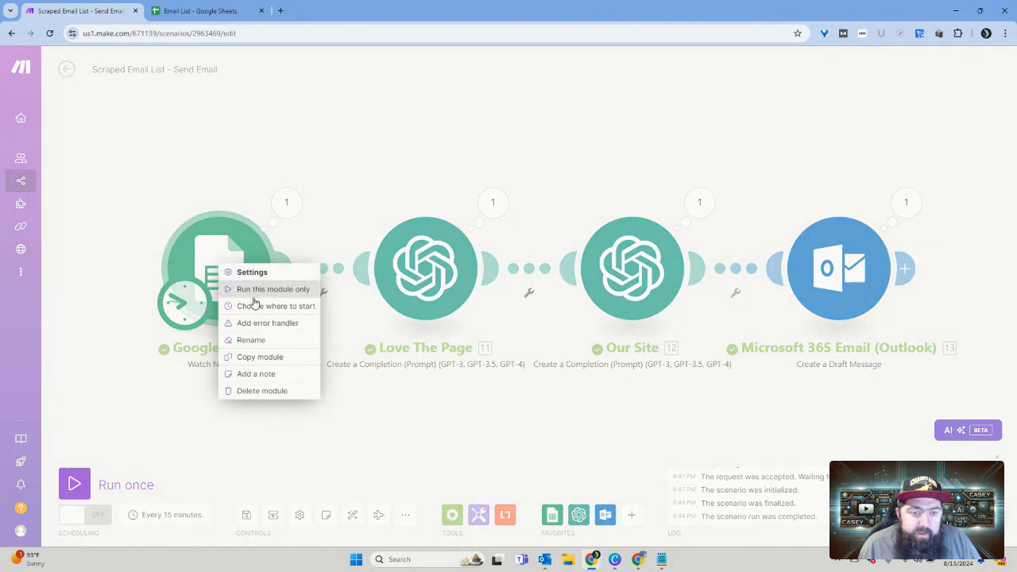
pyautogui.click(256, 309)
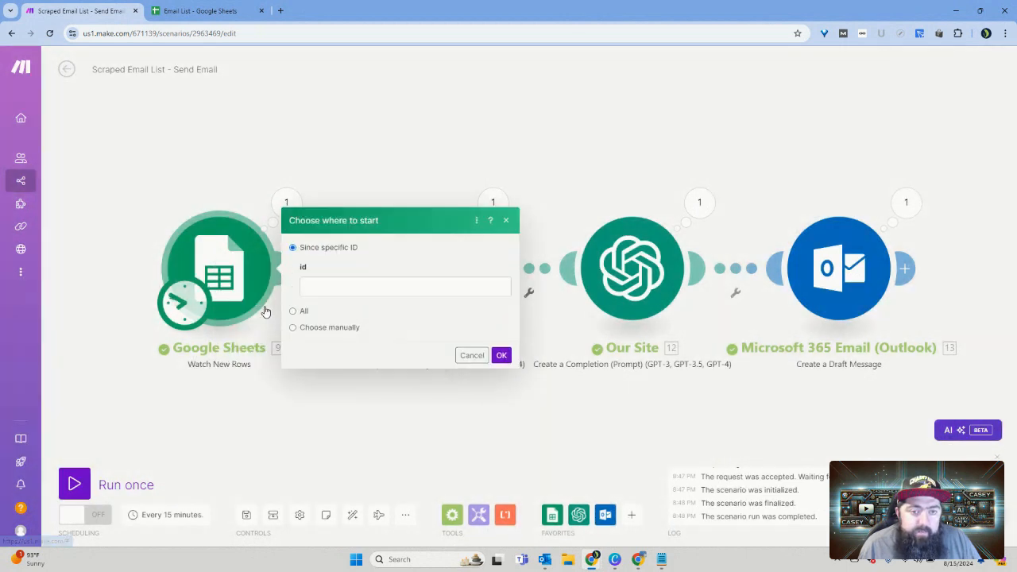
pyautogui.click(324, 310)
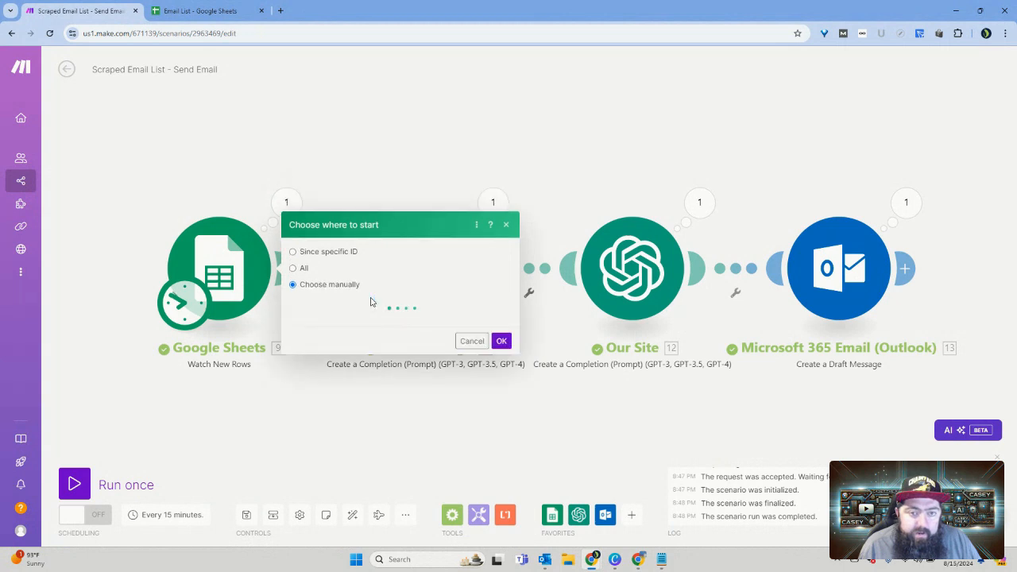
pyautogui.click(336, 322)
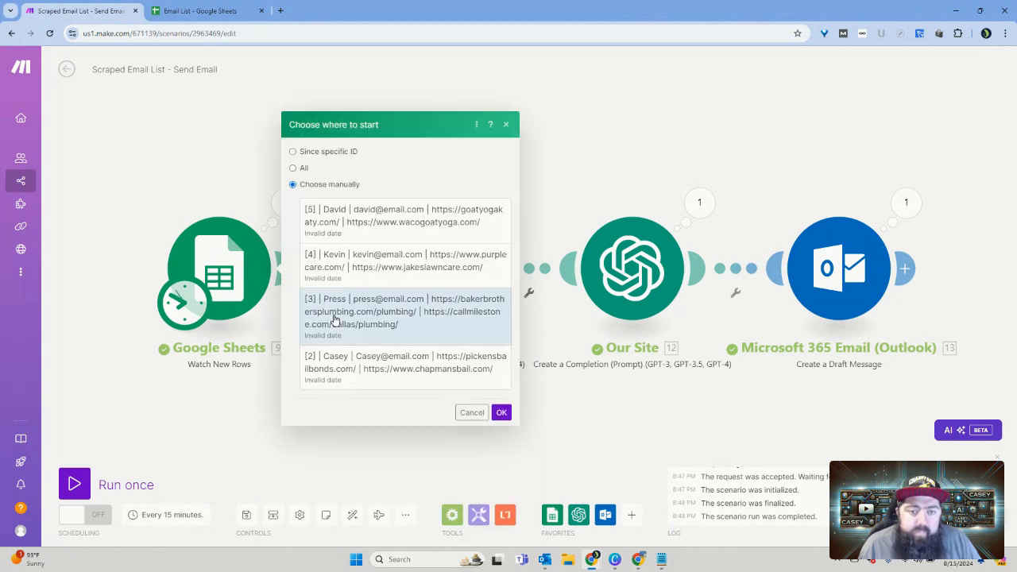
pyautogui.click(502, 413)
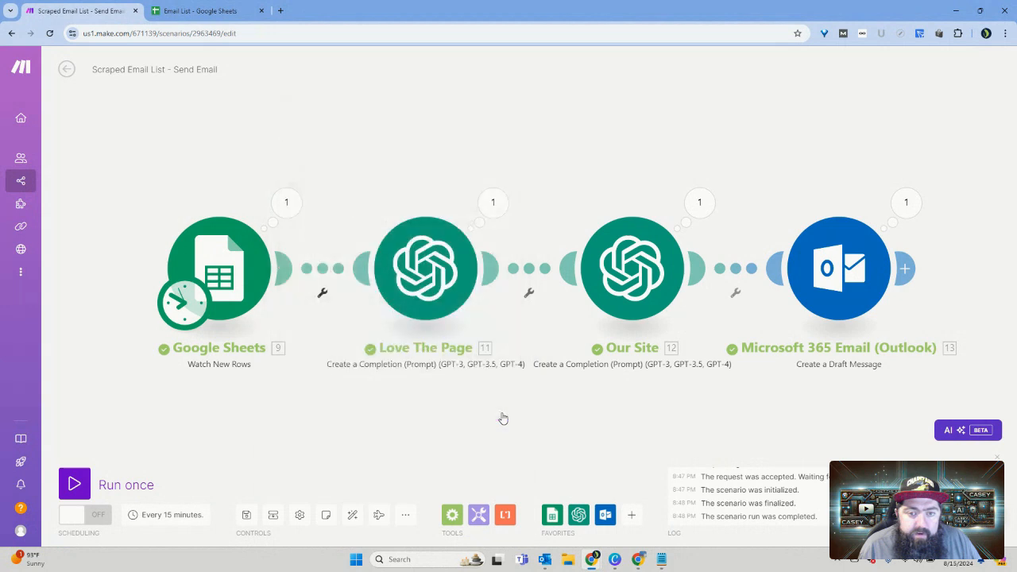
pyautogui.click(109, 486)
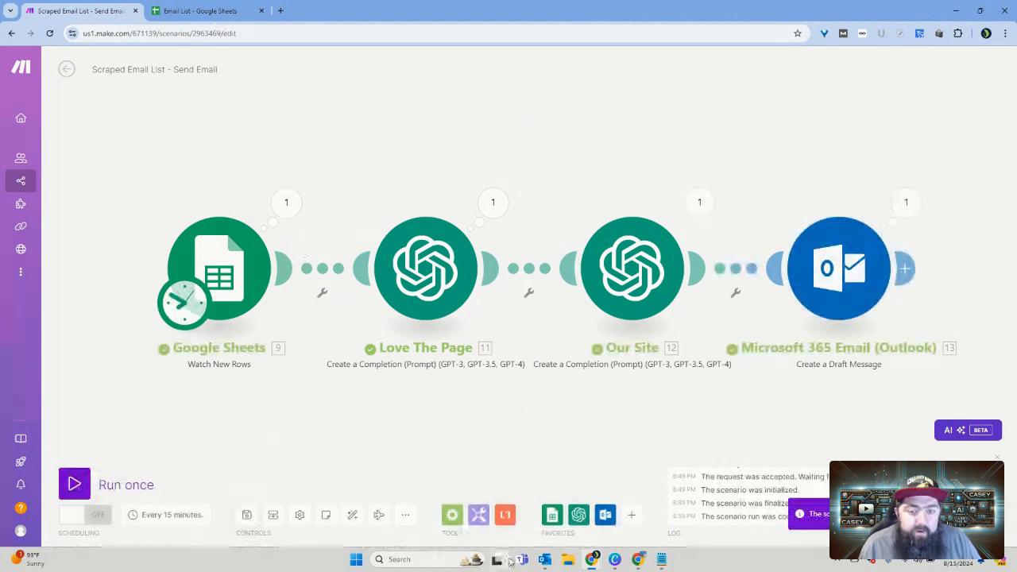
# Step: Switch to Outlook, open the newest draft and copy the second "```html" line from its body
pyautogui.click(545, 560)
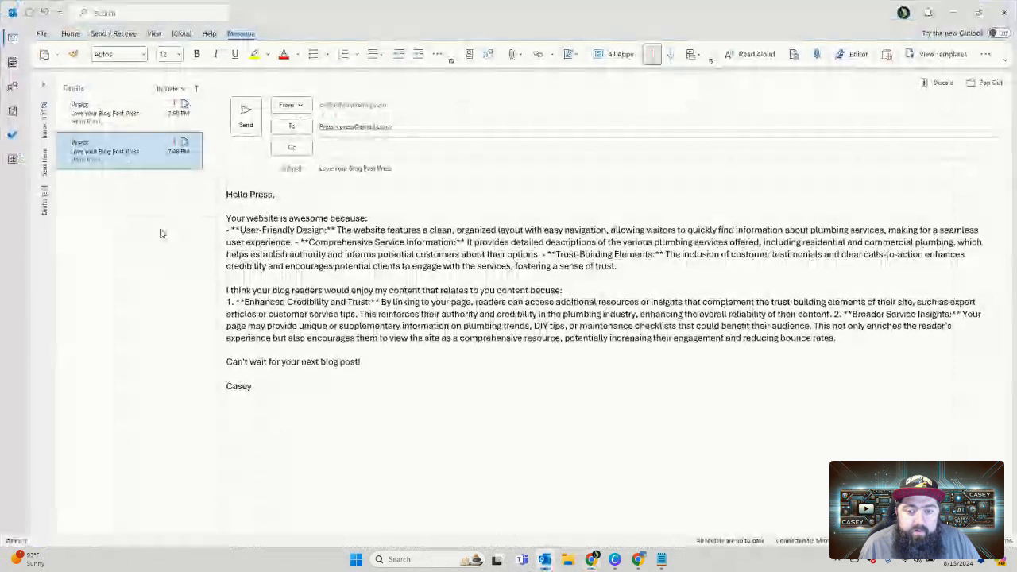
pyautogui.click(127, 127)
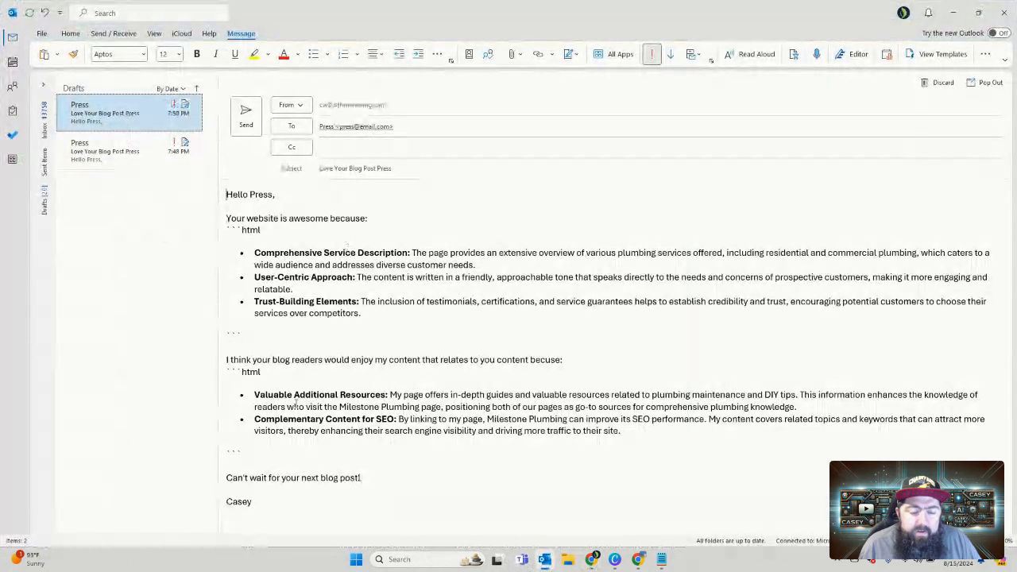
pyautogui.tripleClick(262, 372)
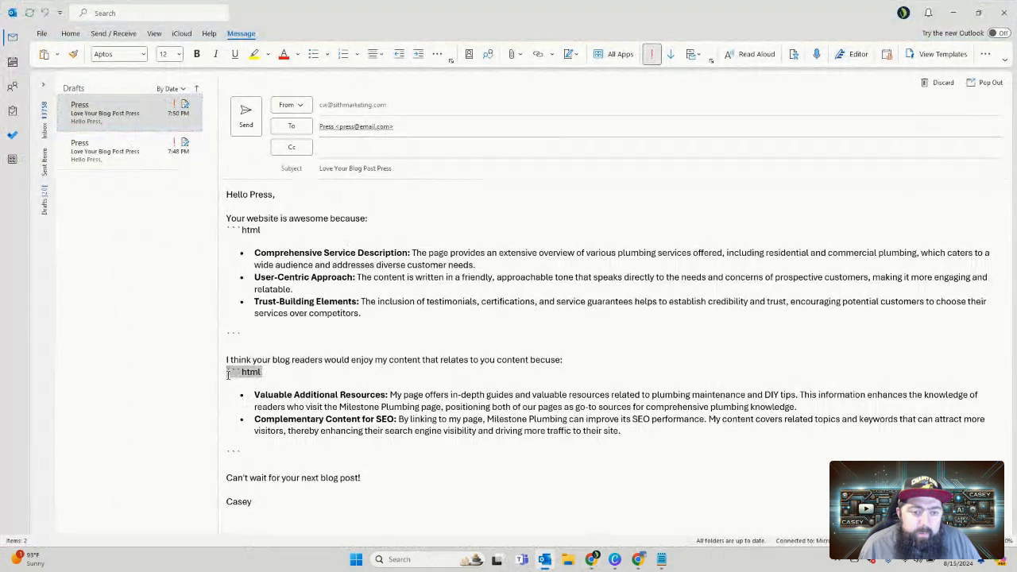
pyautogui.click(954, 14)
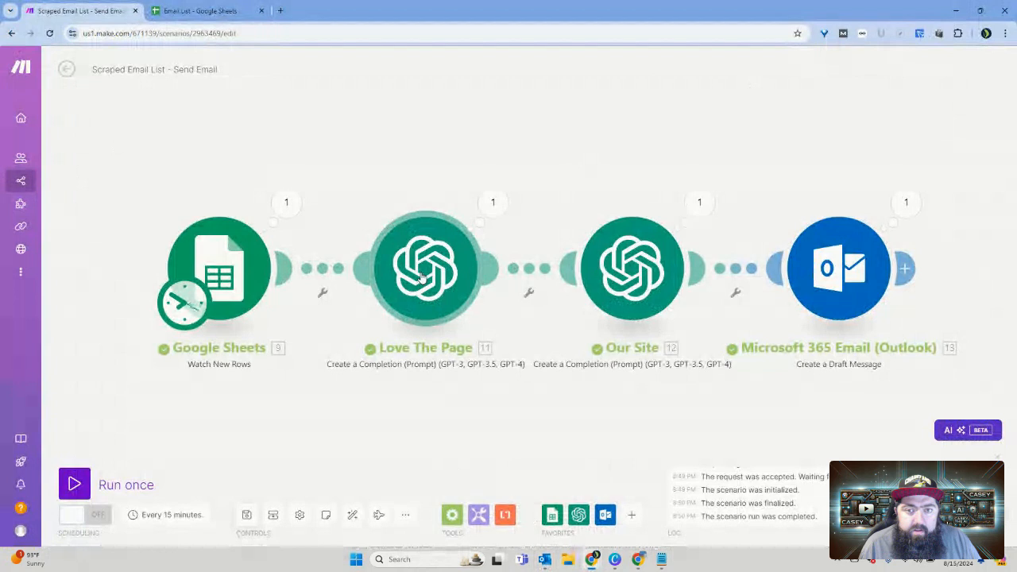
# Step: Add "Do not add ```html or ```." to the end of the Love The Page module's user message, copy that sentence and save the module
pyautogui.click(421, 276)
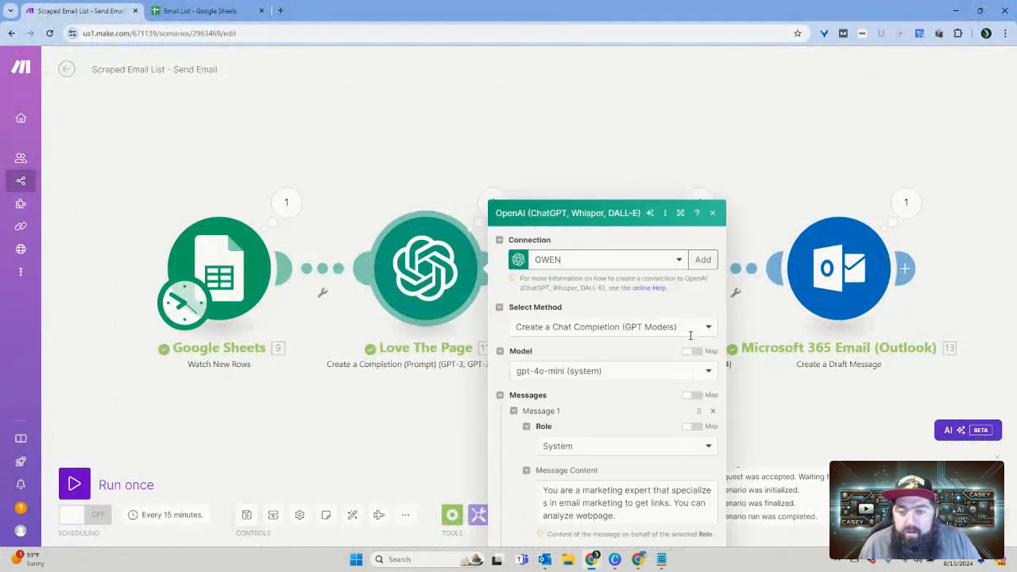
pyautogui.scroll(-1, 608, 395)
pyautogui.scroll(-5, 609, 395)
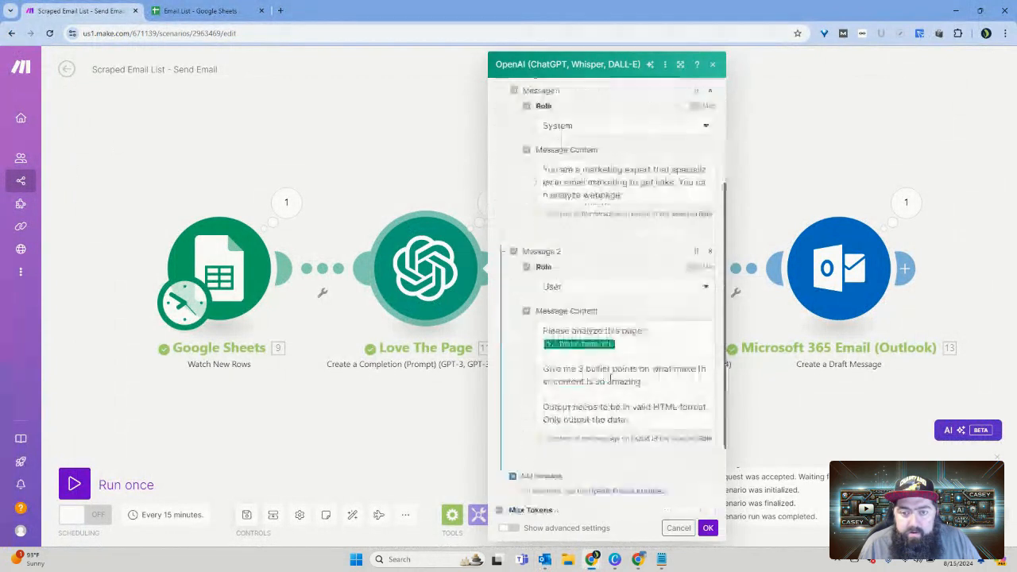
pyautogui.click(657, 383)
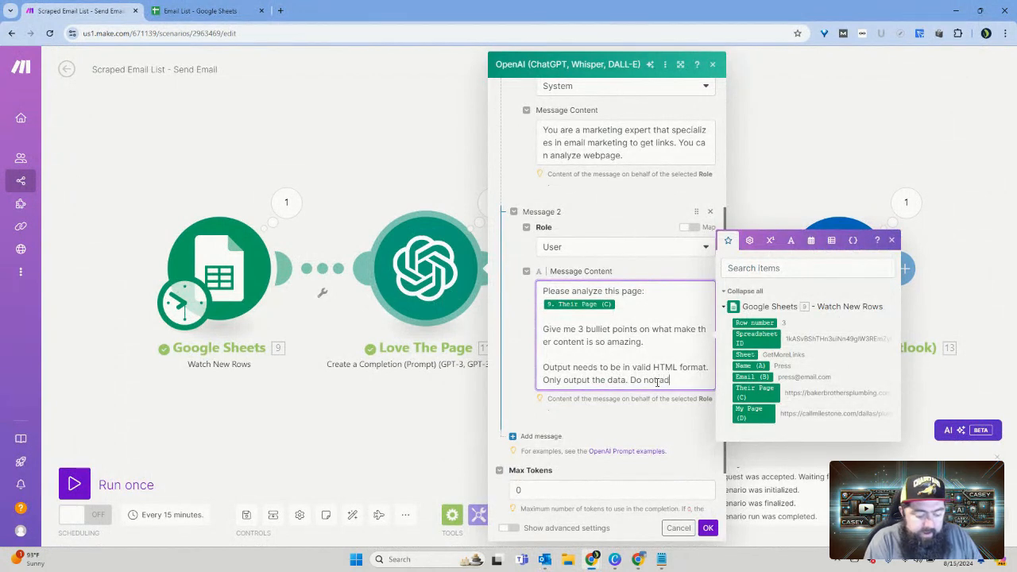
pyautogui.write('```html')
pyautogui.press('Return')
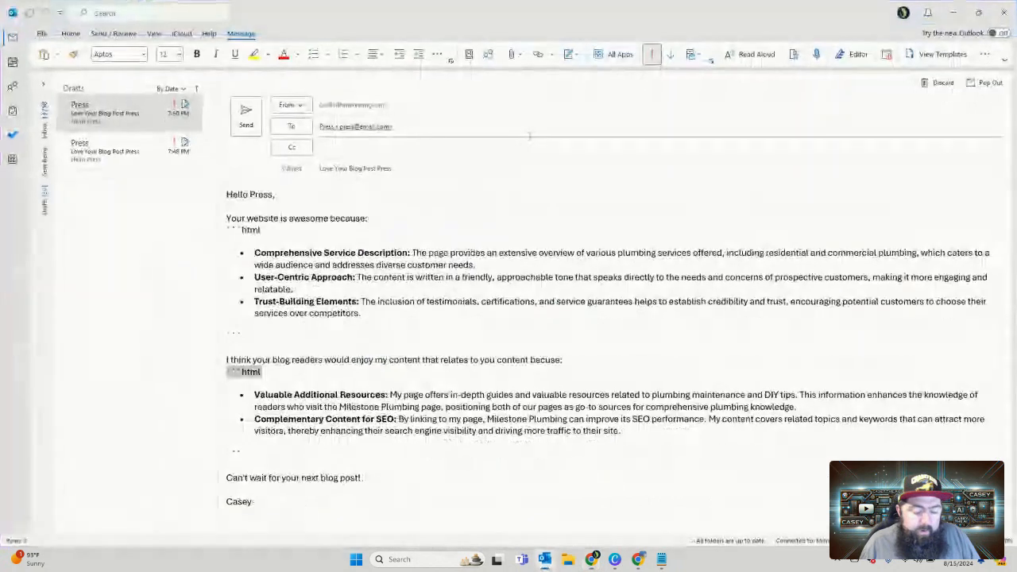
pyautogui.moveTo(241, 449)
pyautogui.mouseDown()
pyautogui.moveTo(227, 451)
pyautogui.moveTo(246, 413)
pyautogui.moveTo(232, 443)
pyautogui.mouseUp()
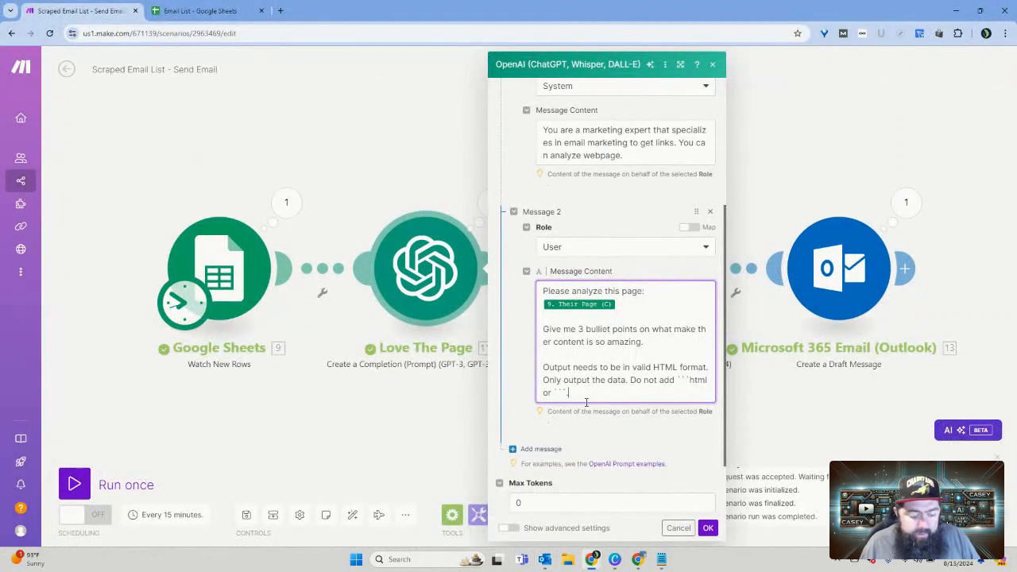
pyautogui.moveTo(582, 393); pyautogui.dragTo(630, 382)
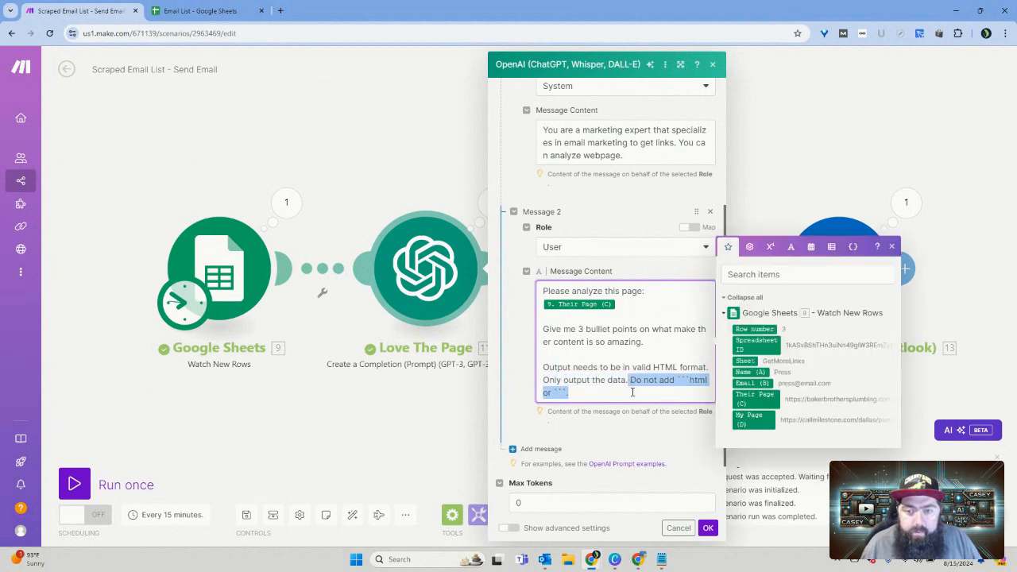
pyautogui.click(708, 528)
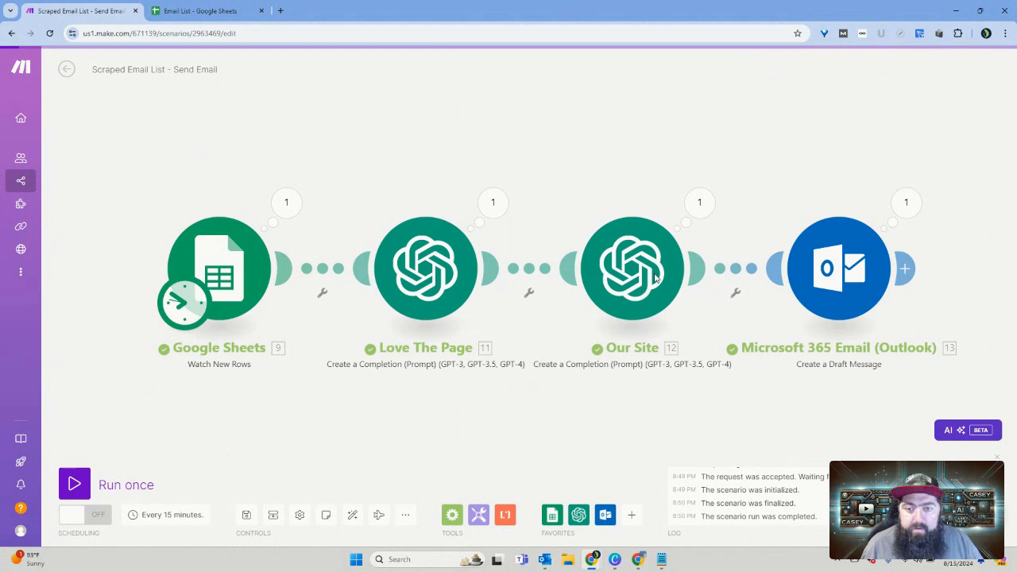
# Step: Append "Do not add ```html or ```." to the Our Site module's user message, remove the extra line break before "or" and save the module
pyautogui.click(654, 268)
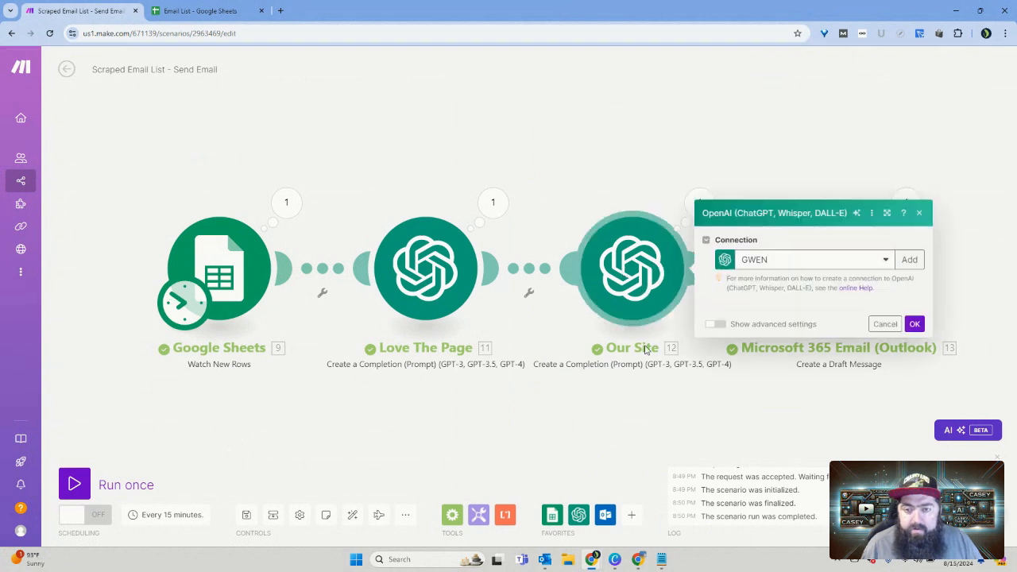
pyautogui.scroll(-3, 829, 407)
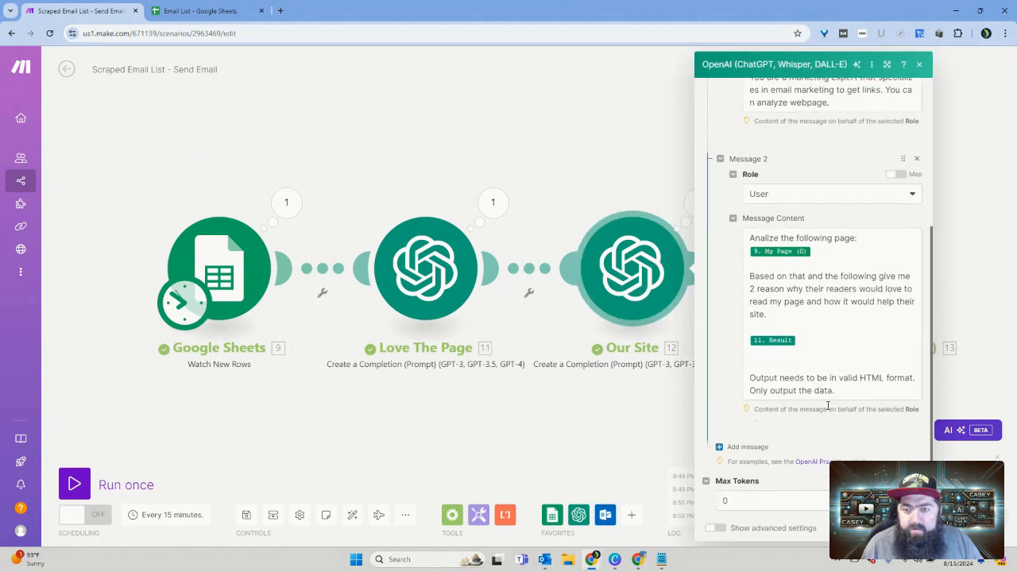
pyautogui.scroll(-1, 806, 360)
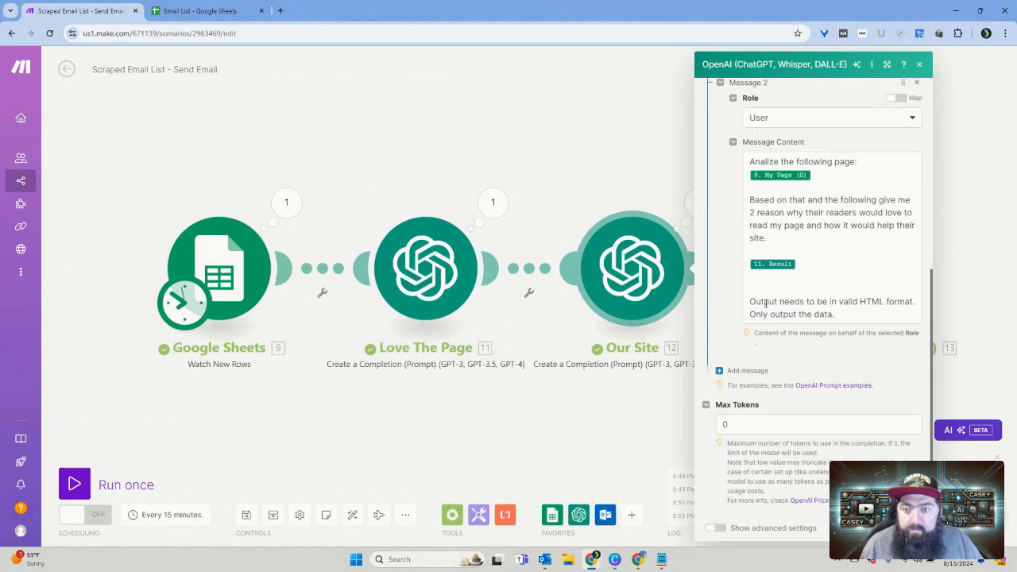
pyautogui.click(847, 318)
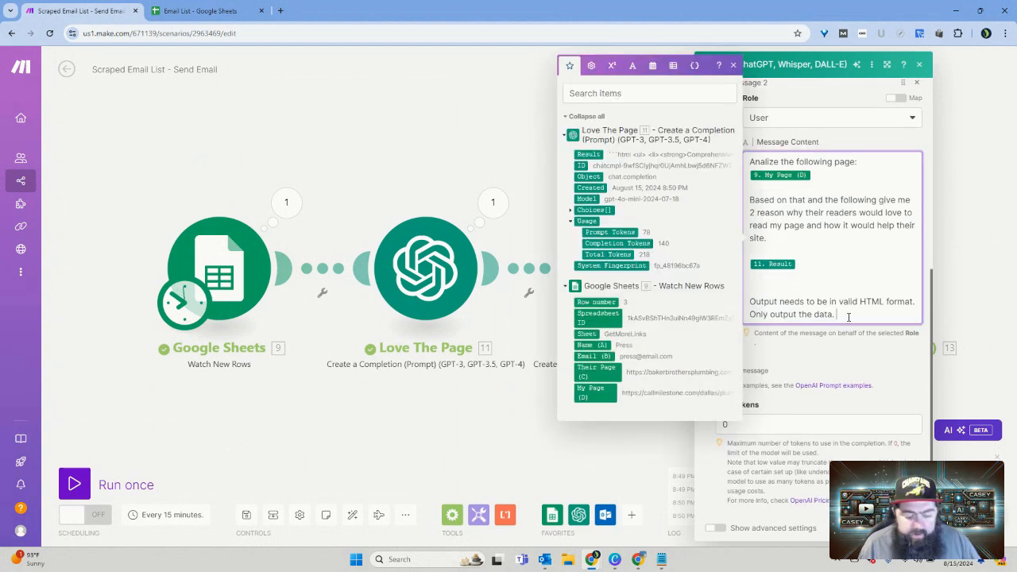
pyautogui.write('Do not add ```html or ```.')
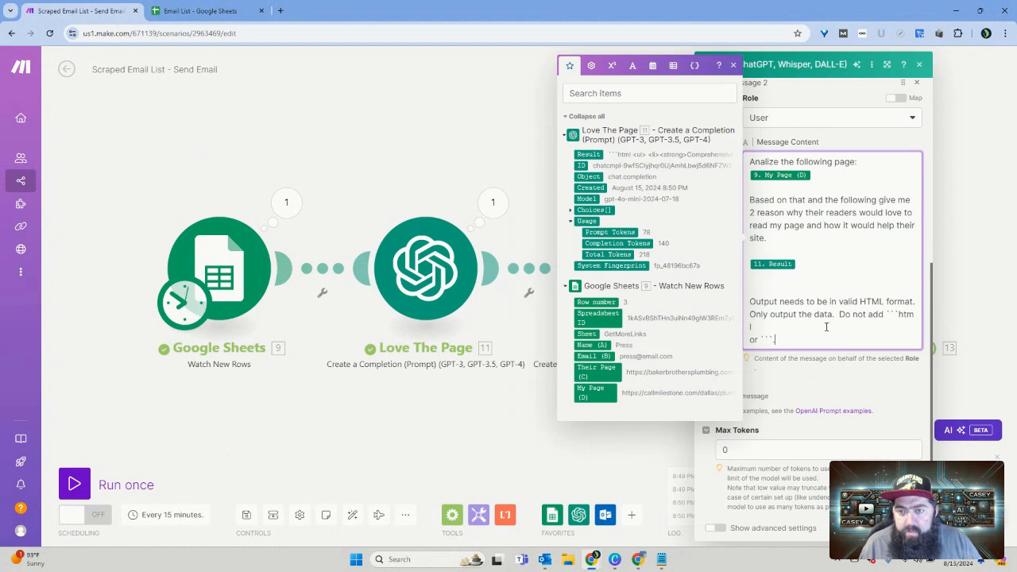
pyautogui.press('Delete')
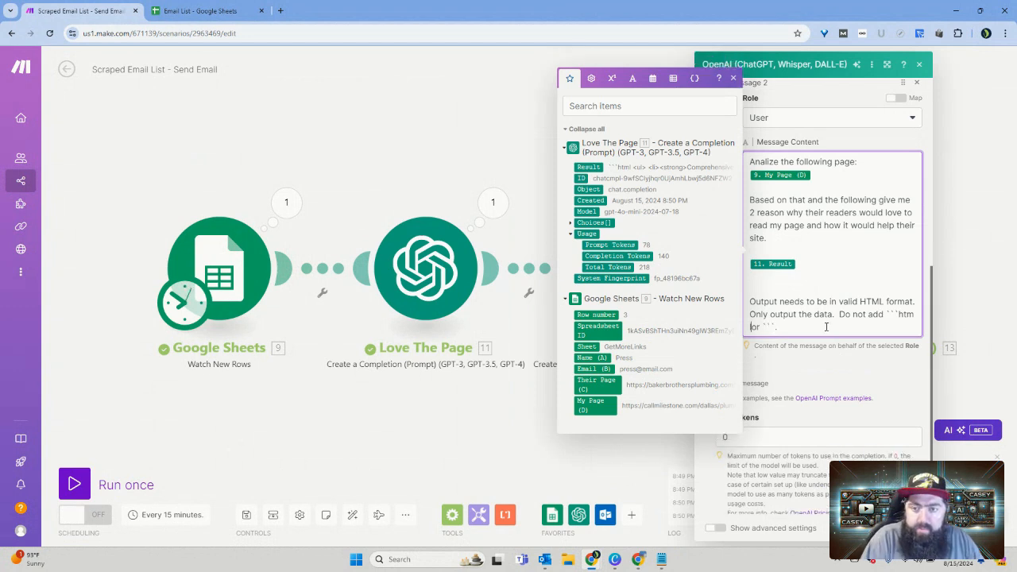
pyautogui.click(905, 528)
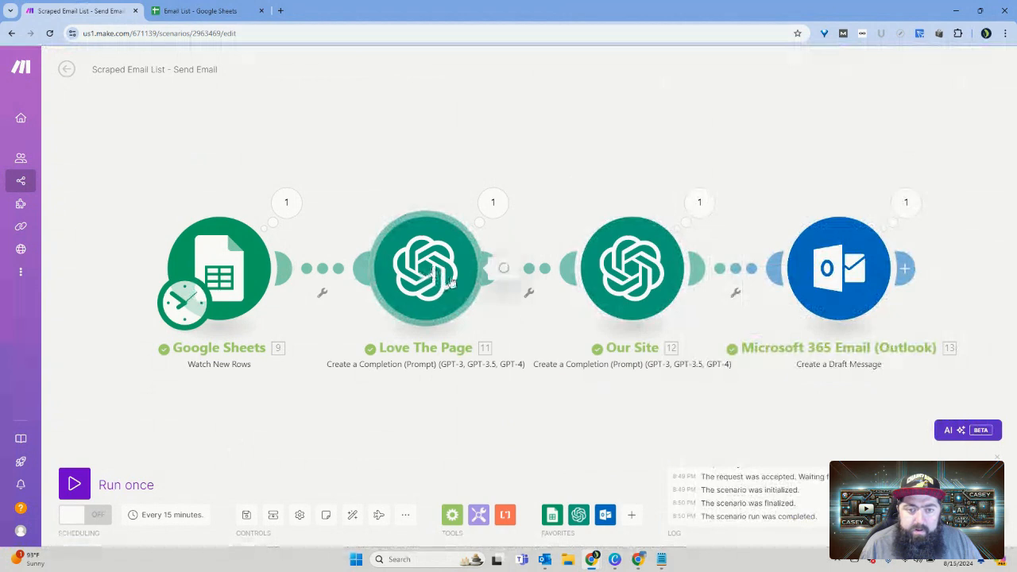
# Step: Remove the line break after "```html" in the Love The Page module's user message and save the module
pyautogui.click(429, 272)
pyautogui.scroll(-5, 667, 364)
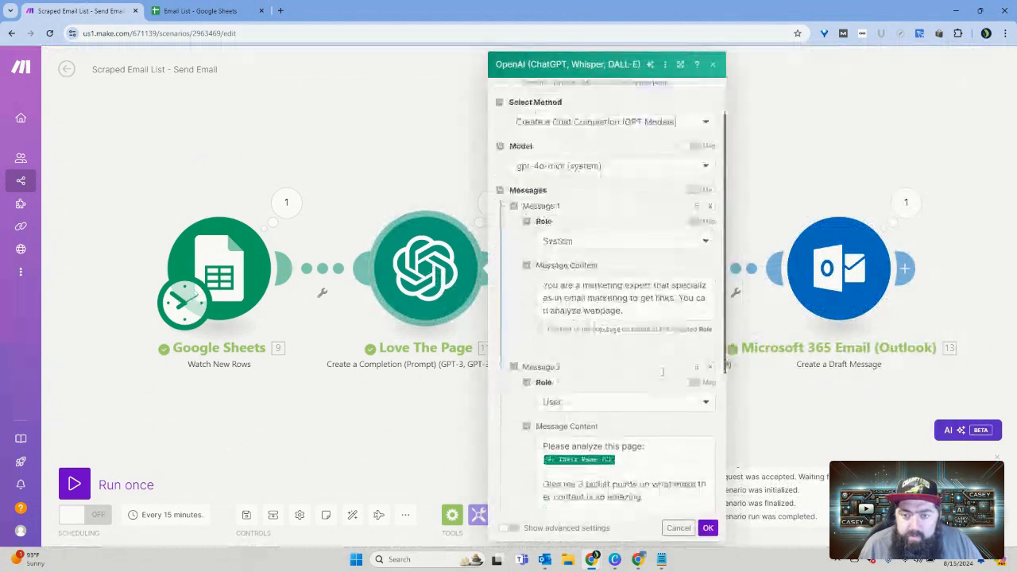
pyautogui.click(710, 380)
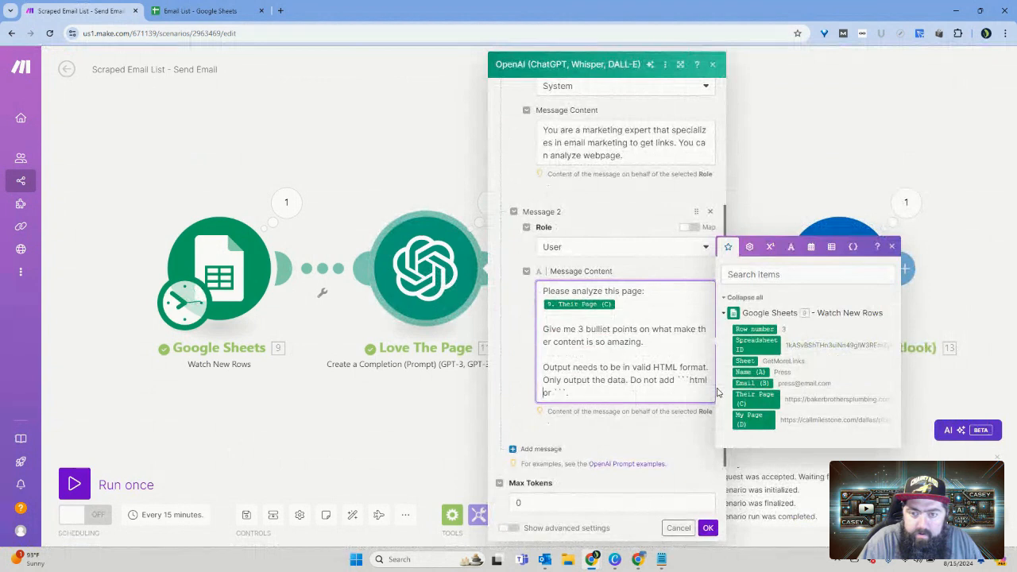
pyautogui.click(709, 528)
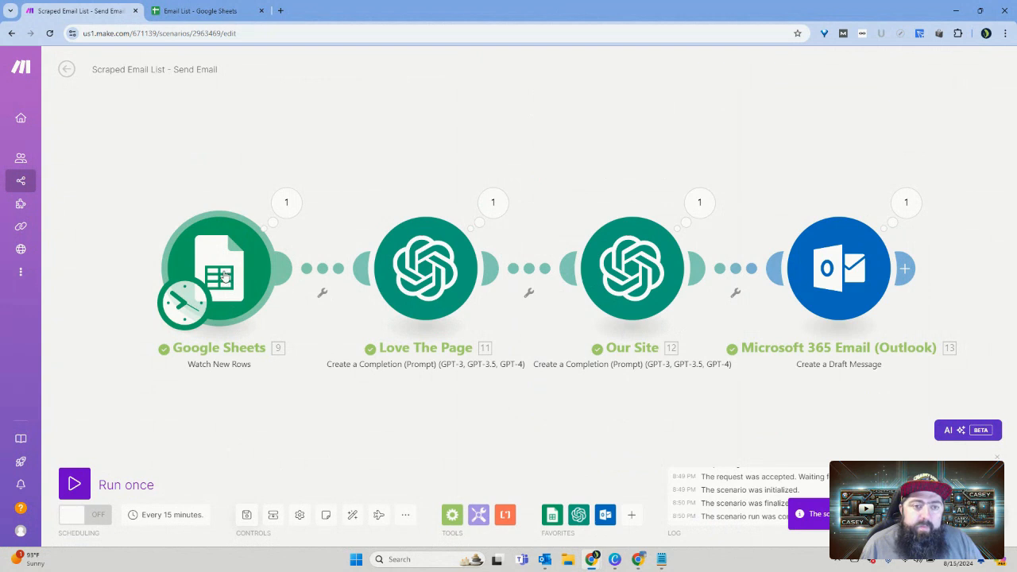
# Step: Reset the Google Sheets module's starting point to the manually chosen row 3 and run the scenario once more
pyautogui.rightClick(229, 273)
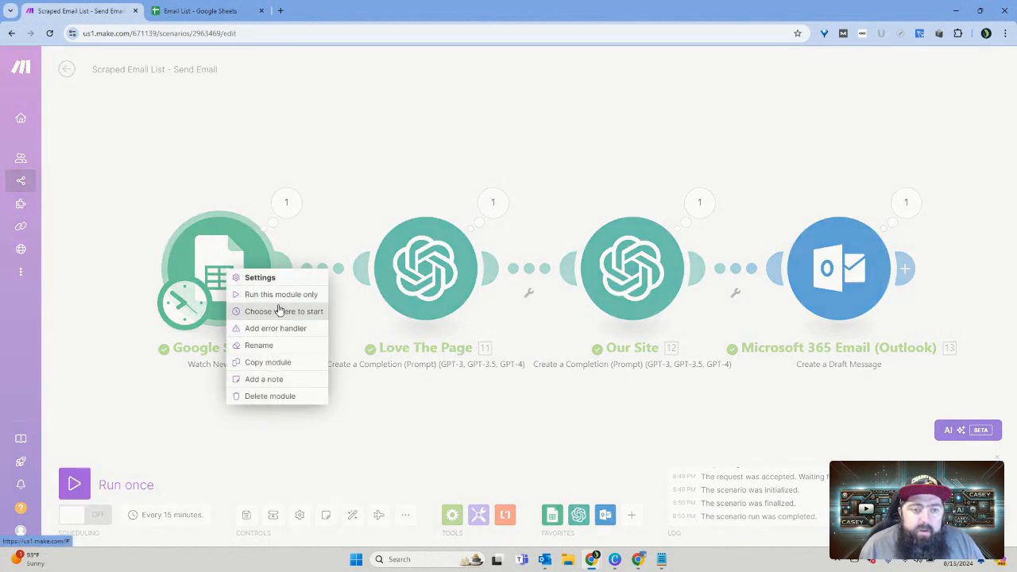
pyautogui.click(318, 311)
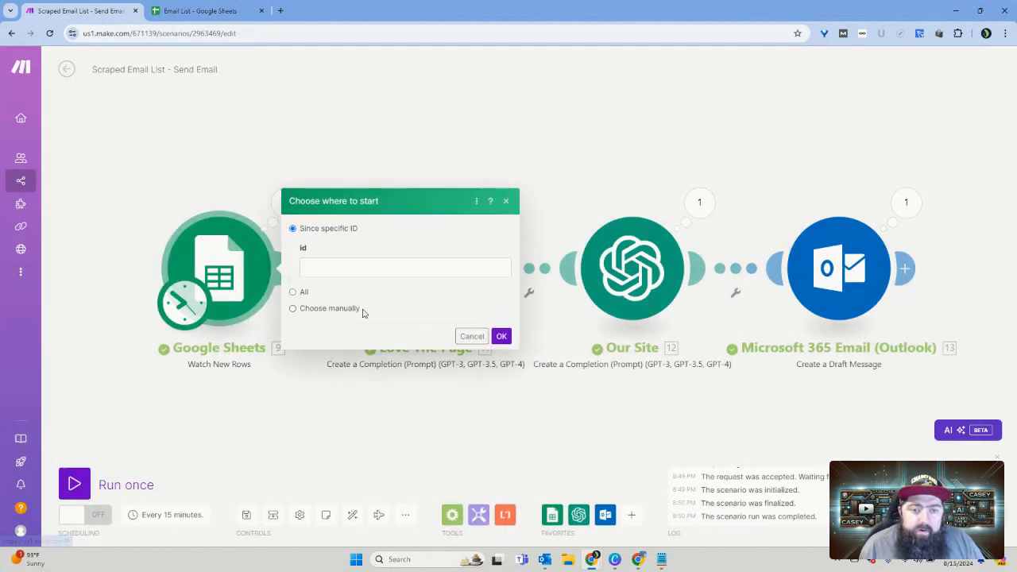
pyautogui.click(319, 310)
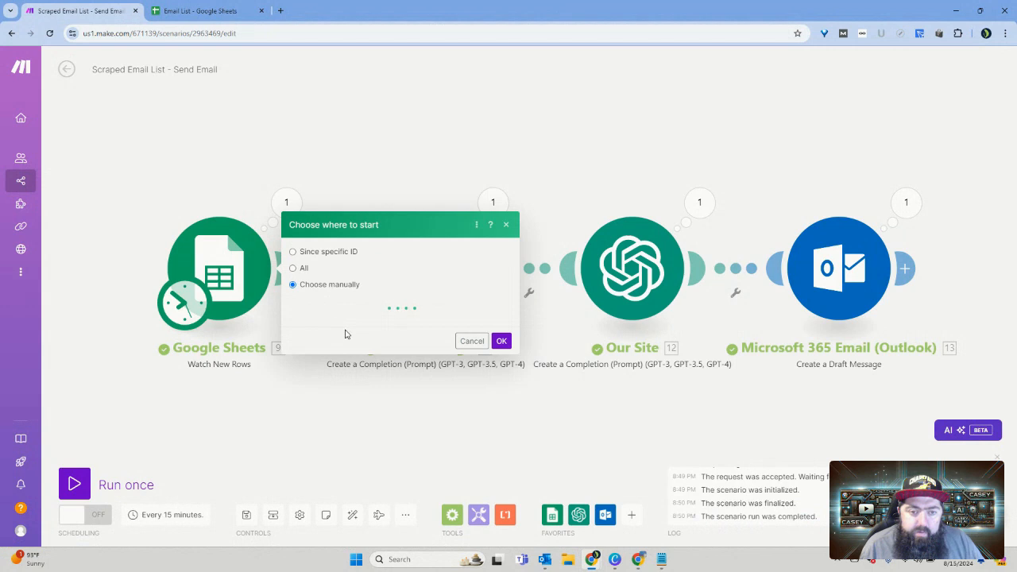
pyautogui.click(353, 316)
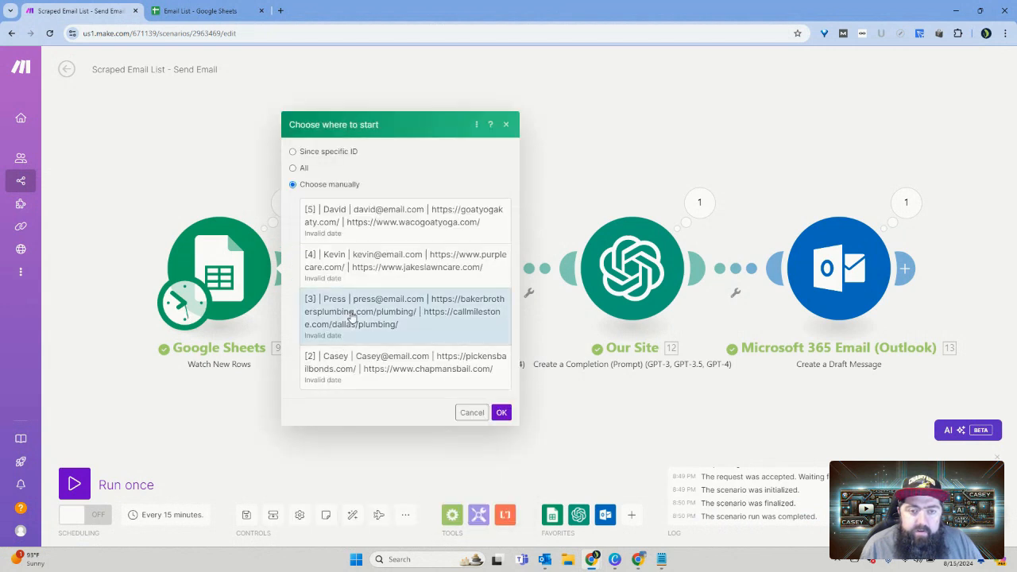
pyautogui.click(502, 413)
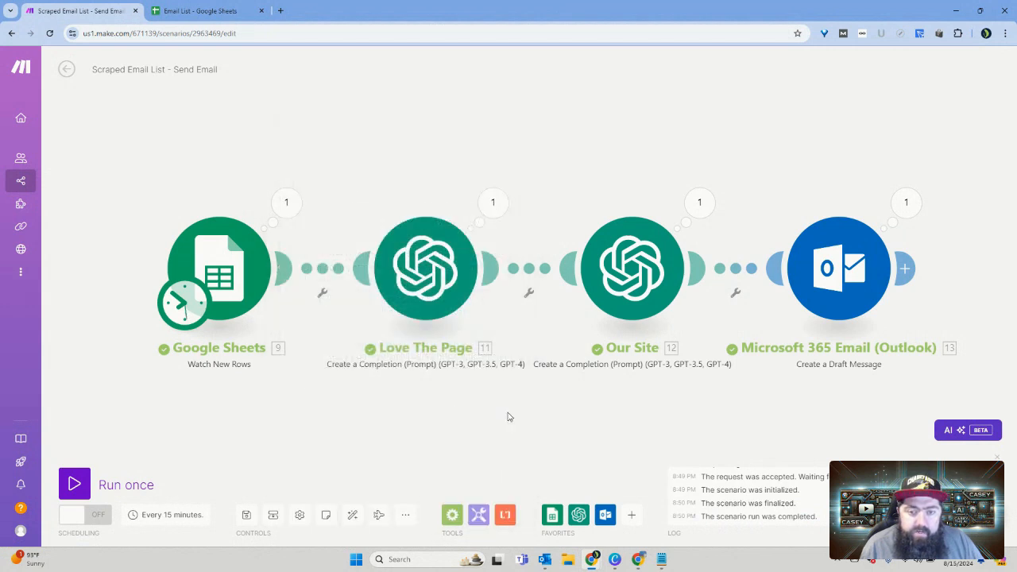
pyautogui.click(121, 486)
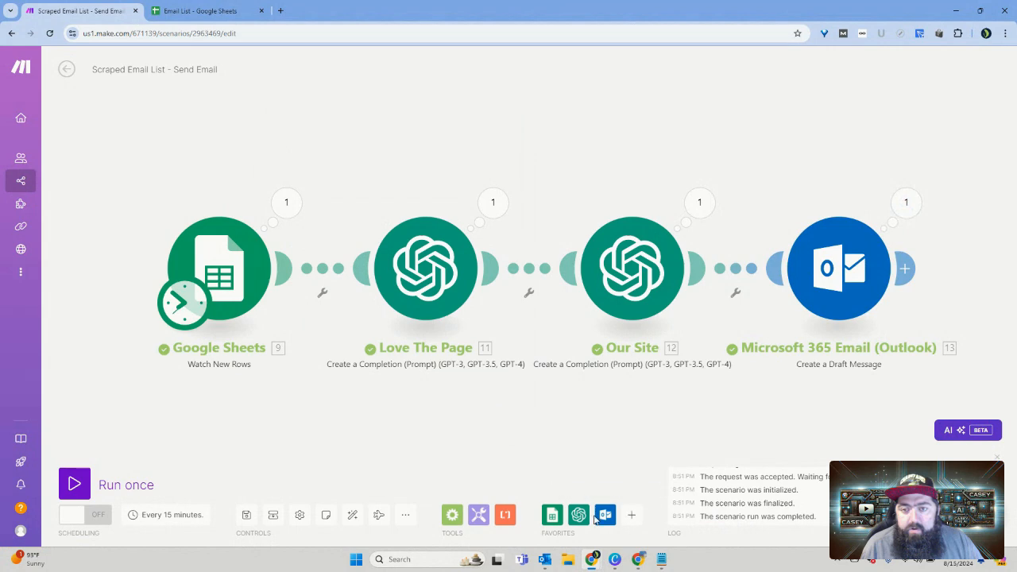
# Step: Switch to Outlook, open the newest draft and examine its formatting and the wording of its headings and lists
pyautogui.click(545, 559)
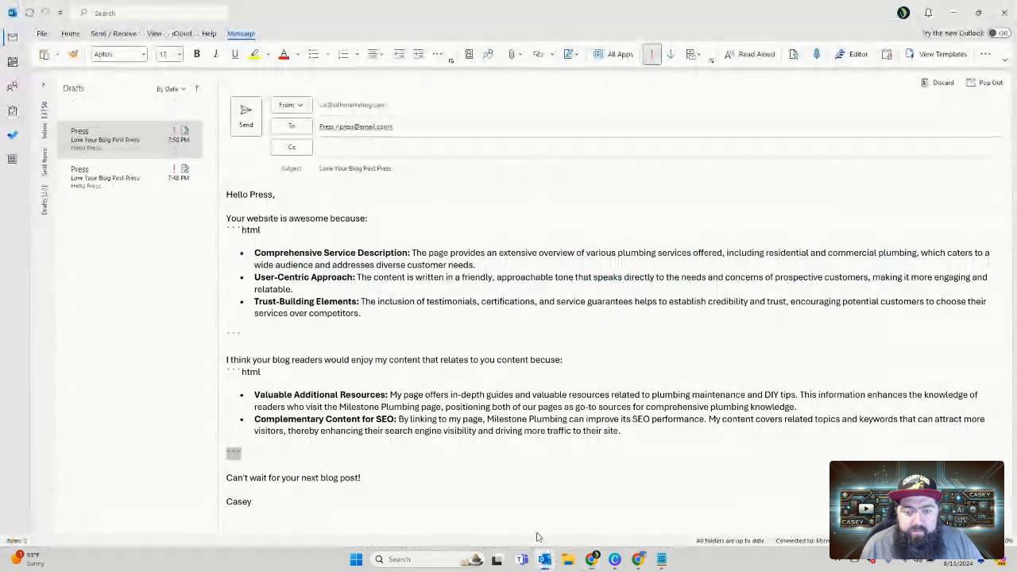
pyautogui.click(141, 116)
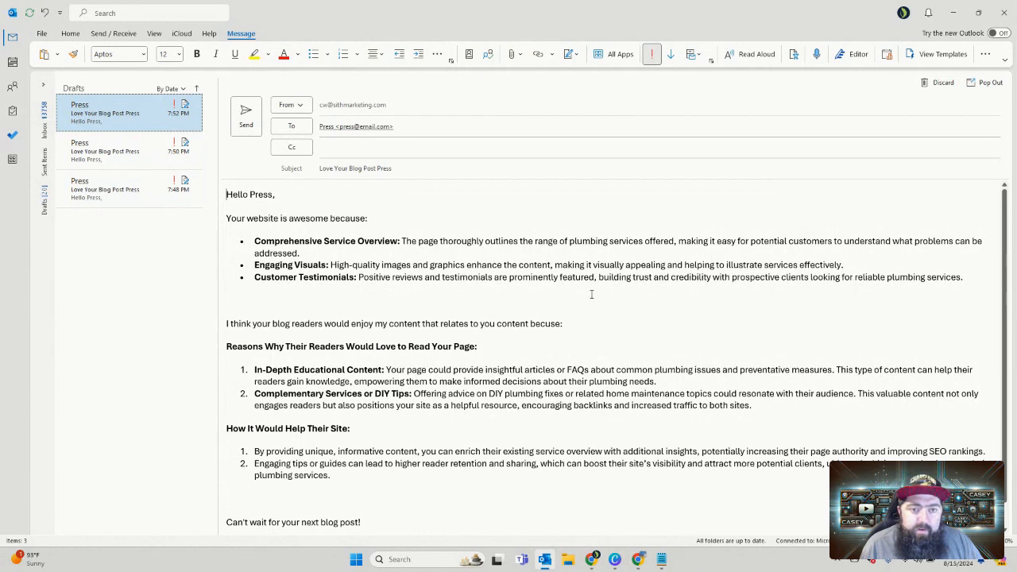
pyautogui.scroll(-1, 591, 295)
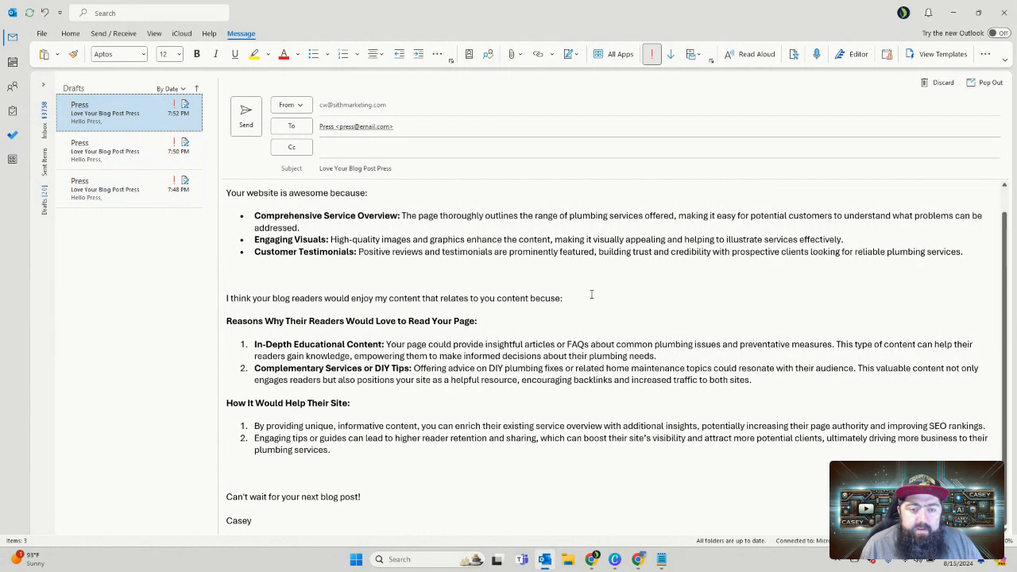
pyautogui.scroll(1, 591, 295)
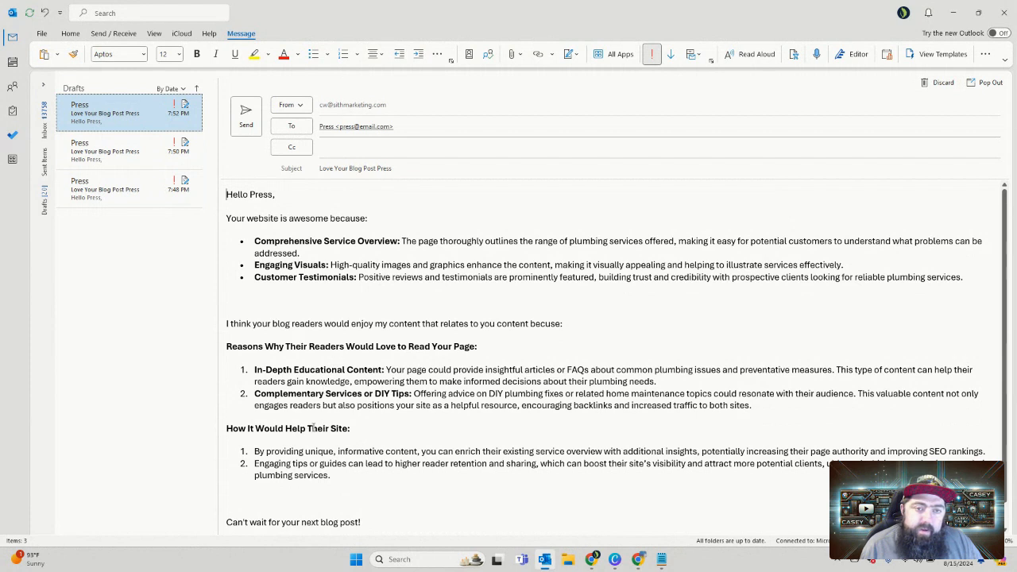
pyautogui.moveTo(312, 428); pyautogui.dragTo(328, 433)
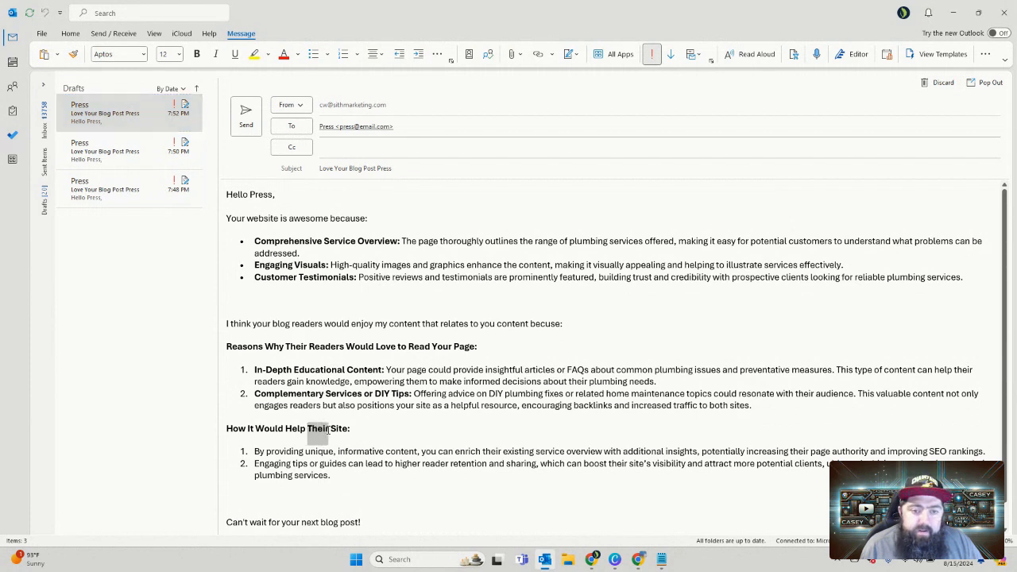
pyautogui.click(478, 340)
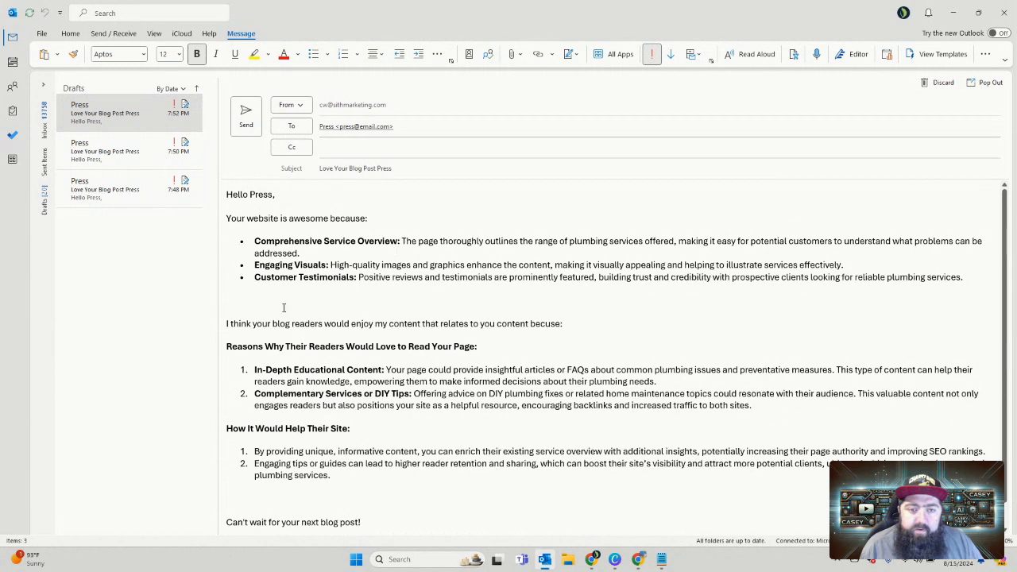
pyautogui.moveTo(309, 429); pyautogui.dragTo(334, 430)
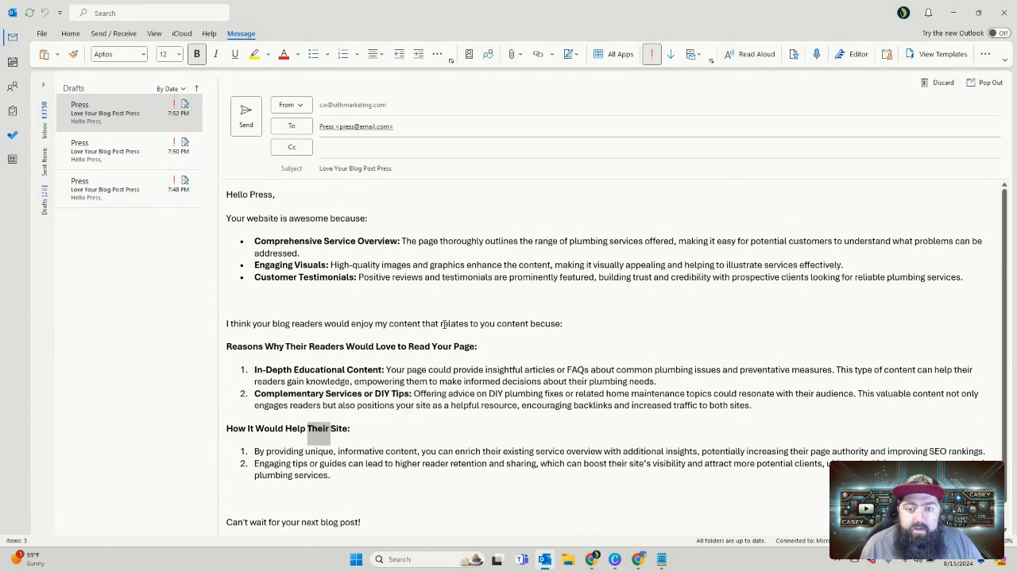
pyautogui.scroll(-1, 445, 324)
pyautogui.scroll(1, 428, 406)
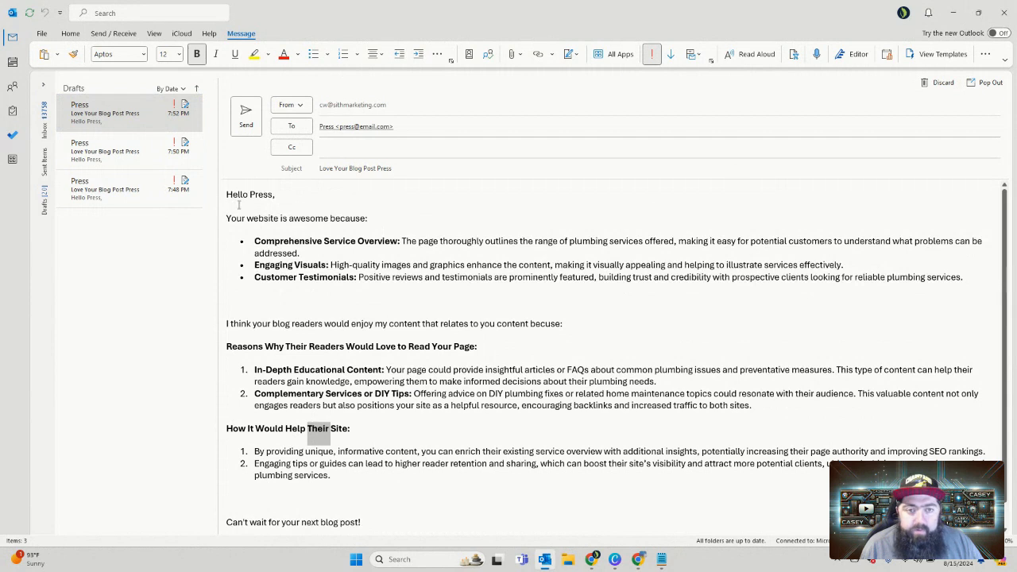
# Step: Switch back to Make and wrap "website" in the Outlook module's body content in an HTML link to the sheet's Their Page (C) value
pyautogui.moveTo(239, 205); pyautogui.dragTo(333, 300)
pyautogui.click(411, 323)
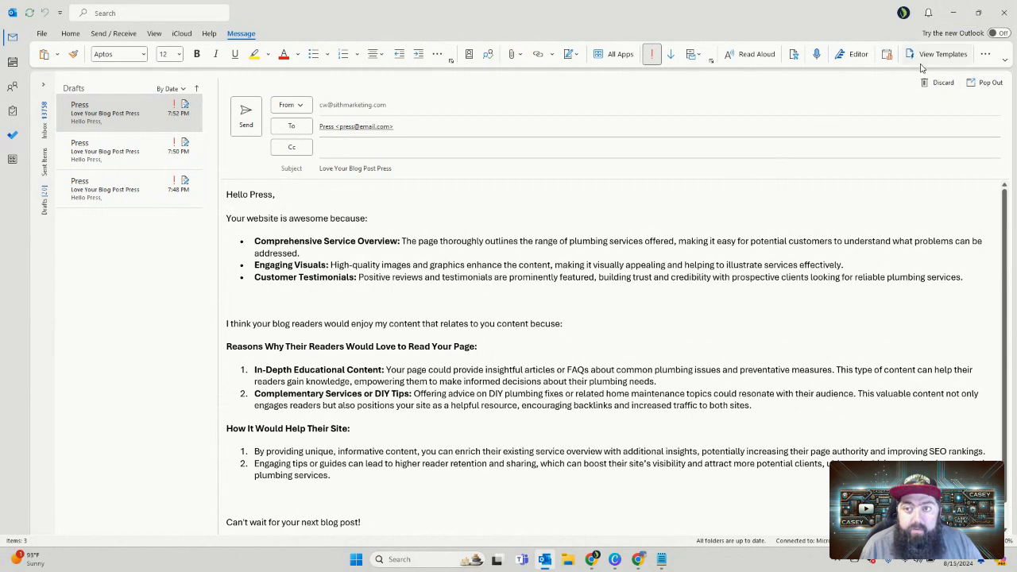
pyautogui.click(952, 14)
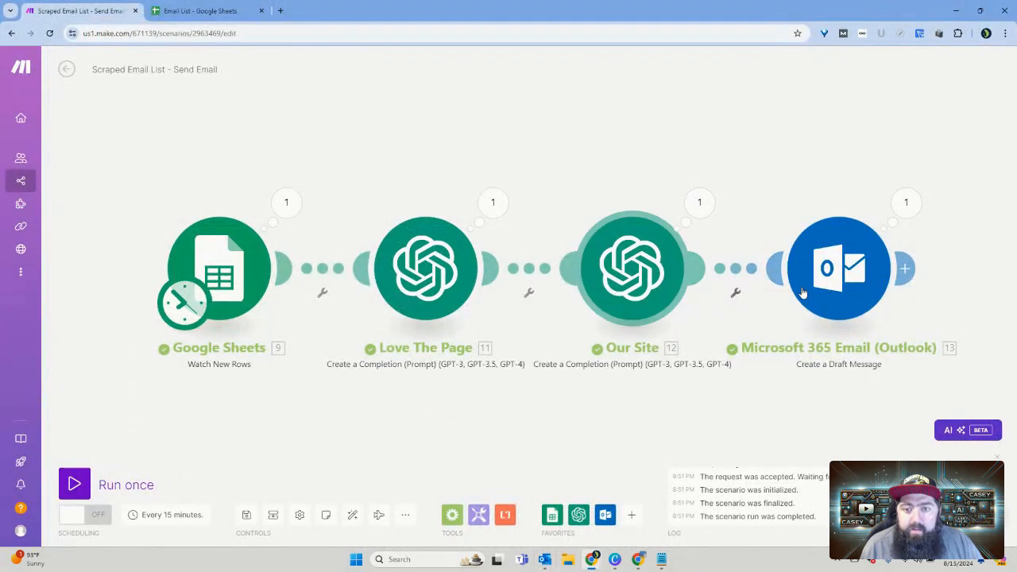
pyautogui.click(848, 286)
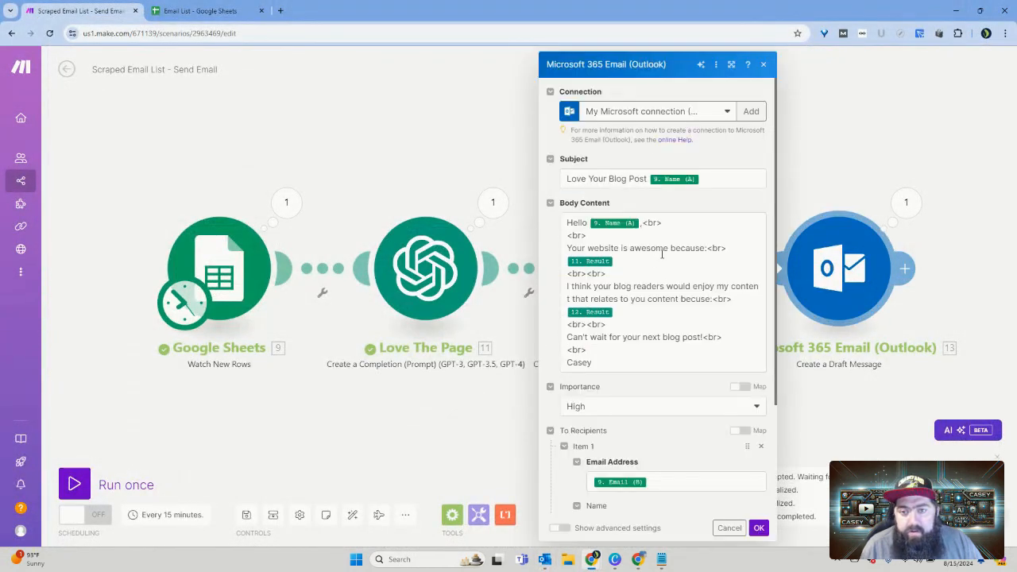
pyautogui.click(619, 248)
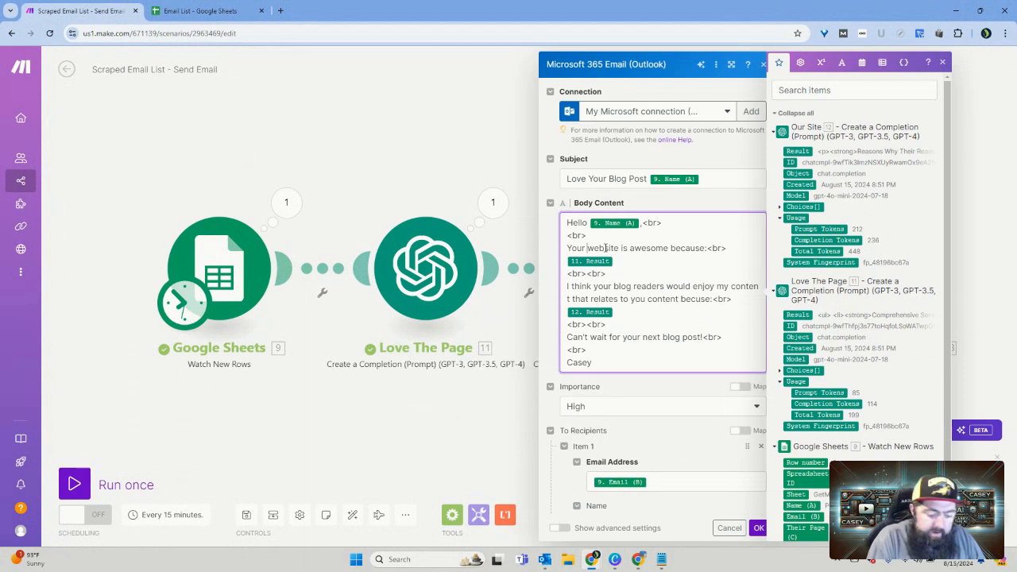
pyautogui.write('<>')
pyautogui.write('a href=')
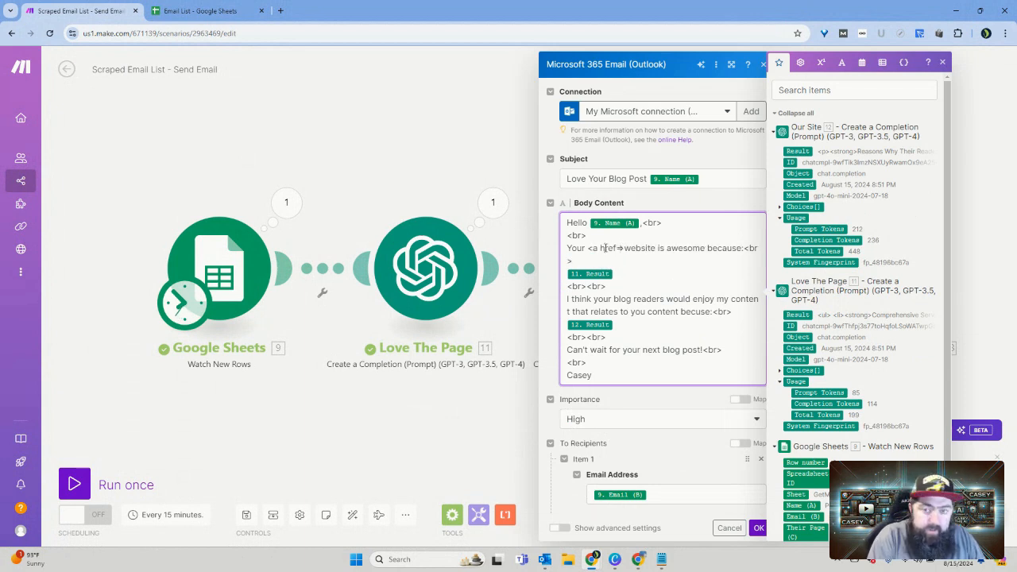
pyautogui.write('""')
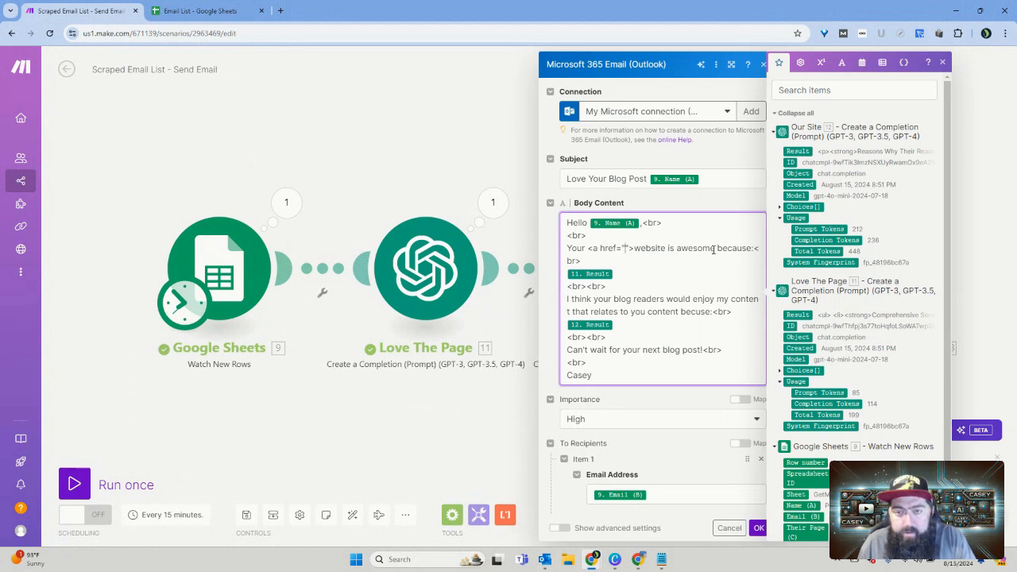
pyautogui.scroll(-1, 799, 293)
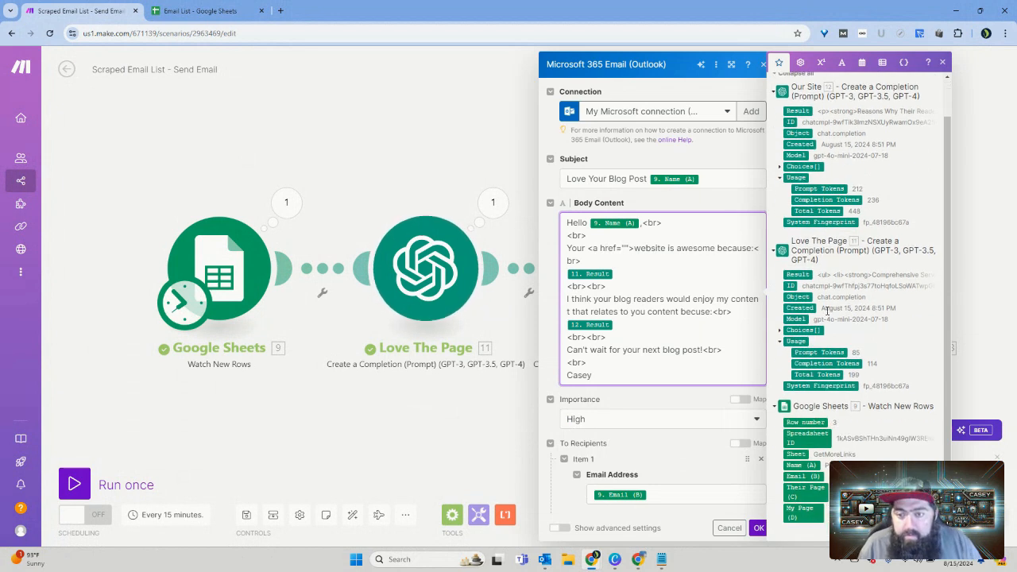
pyautogui.click(810, 496)
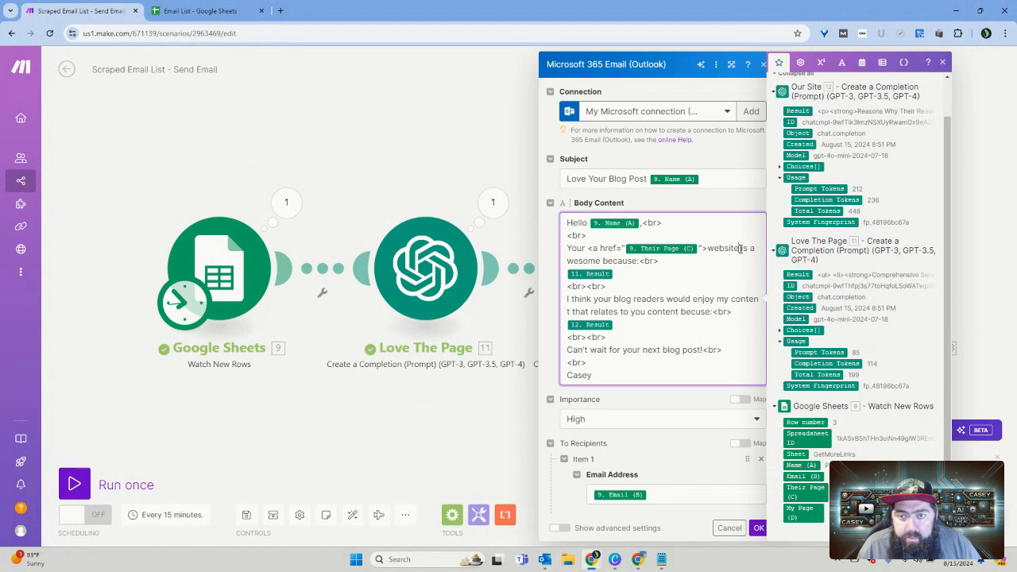
pyautogui.write('</a>')
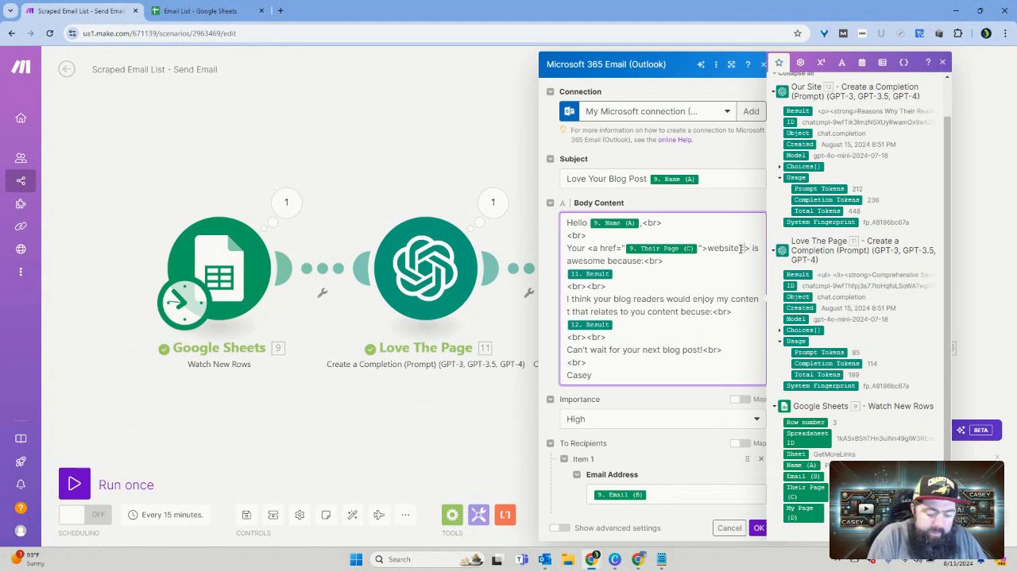
pyautogui.write('</a')
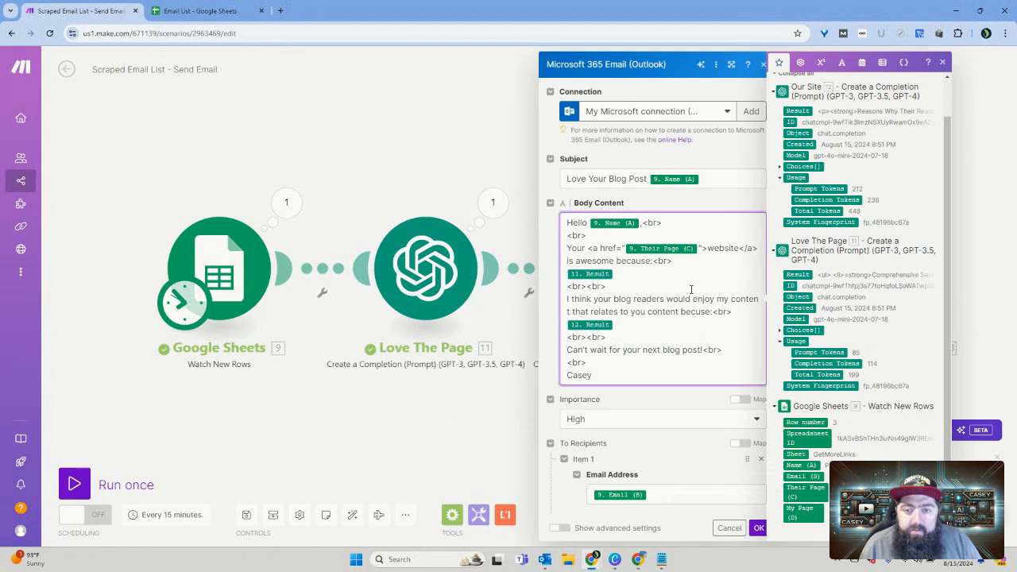
# Step: Wrap "my content" in the Outlook module's body content in an HTML link to the My Page (D) value and save the module
pyautogui.scroll(-1, 691, 289)
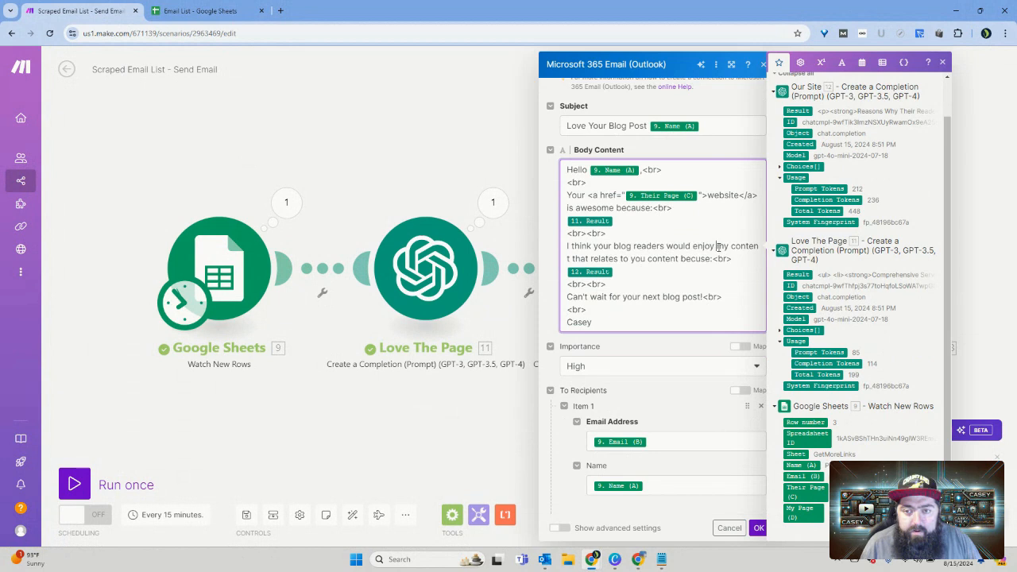
pyautogui.write('<>')
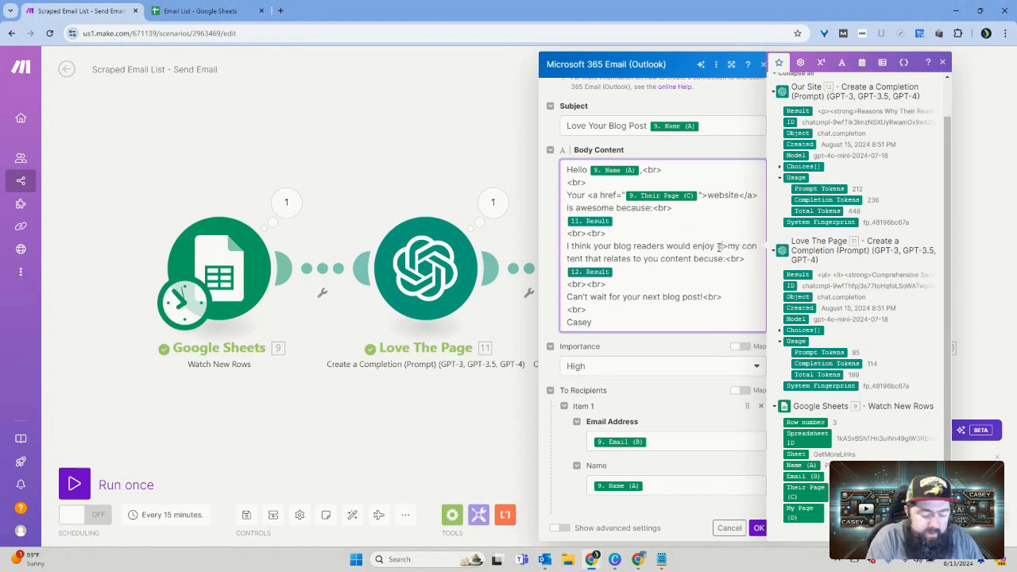
pyautogui.write('a href')
pyautogui.write('="')
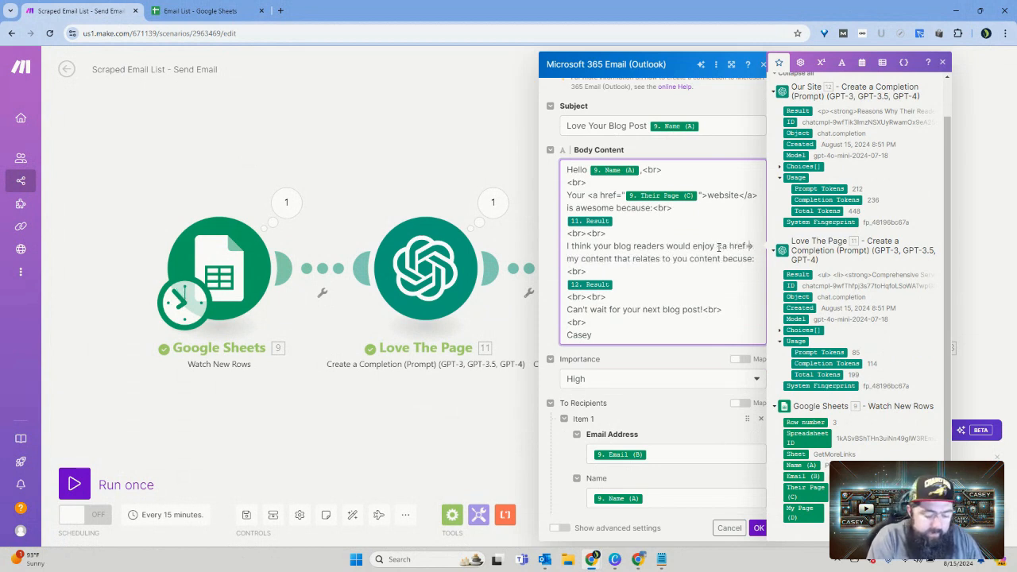
pyautogui.write('"')
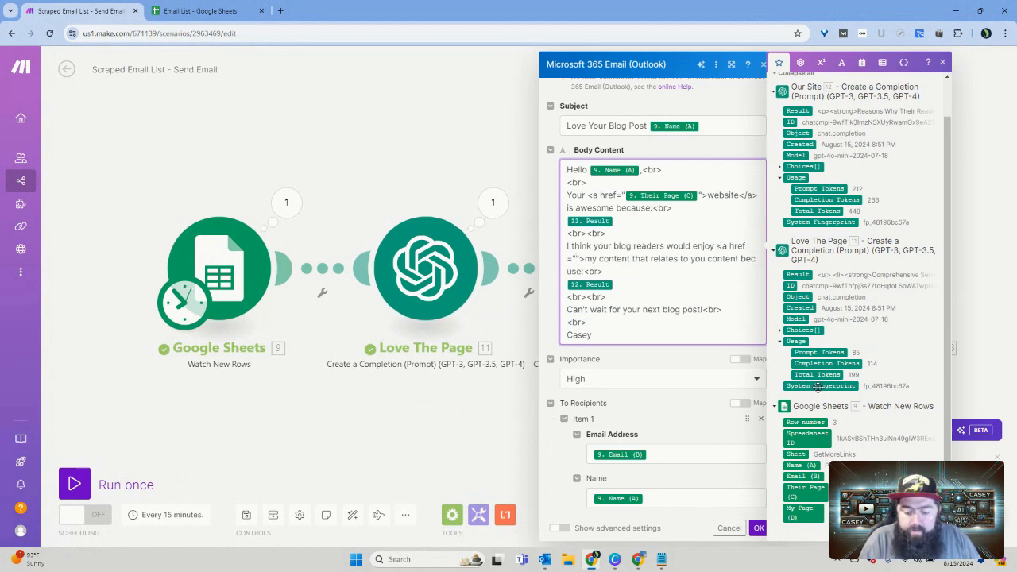
pyautogui.click(805, 509)
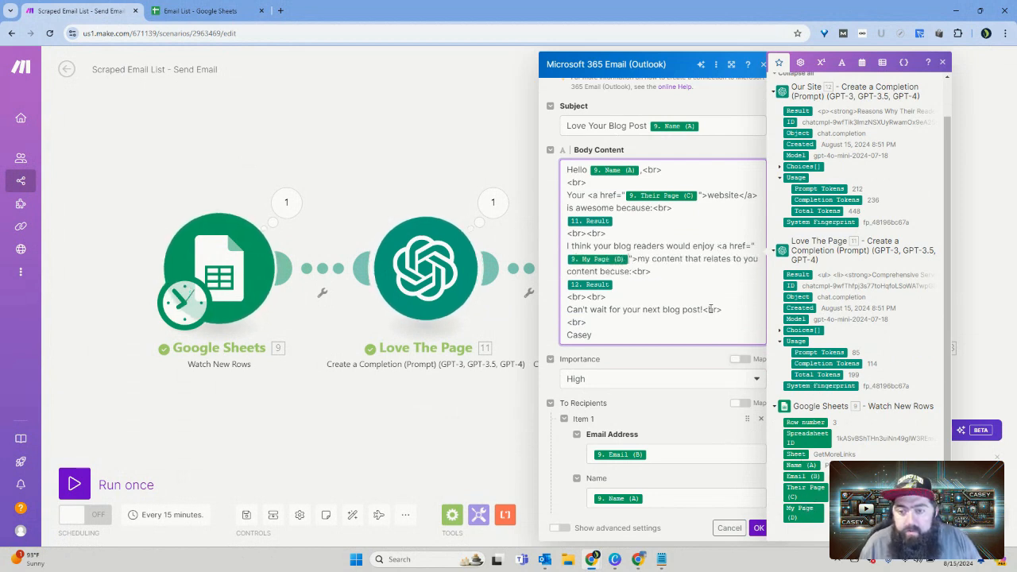
pyautogui.click(697, 263)
pyautogui.write('<>/a>')
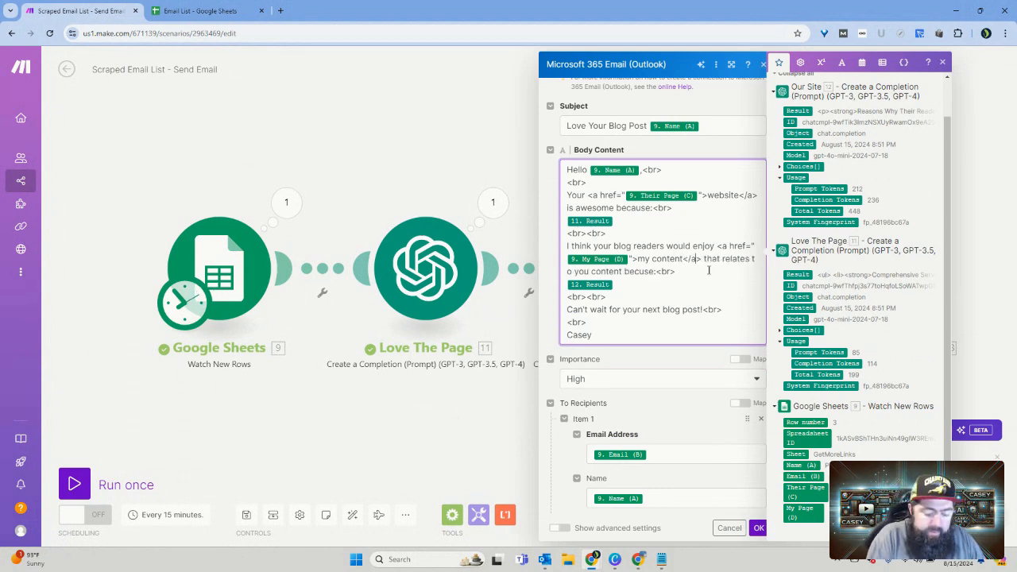
pyautogui.click(759, 528)
# Step: Replace both occurrences of "their" with "your" in the Our Site module's user message and save the module
pyautogui.rightClick(226, 283)
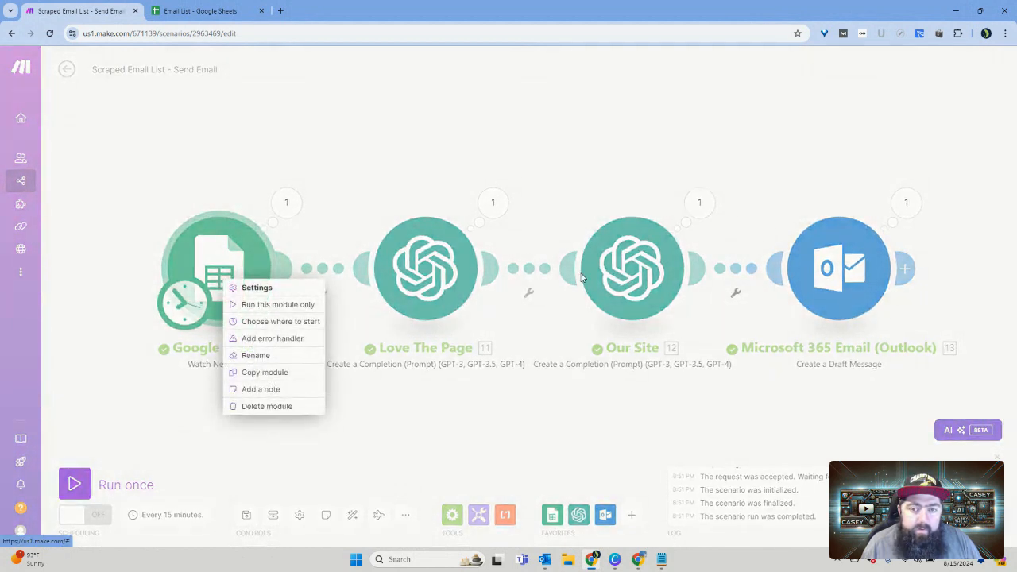
pyautogui.click(622, 272)
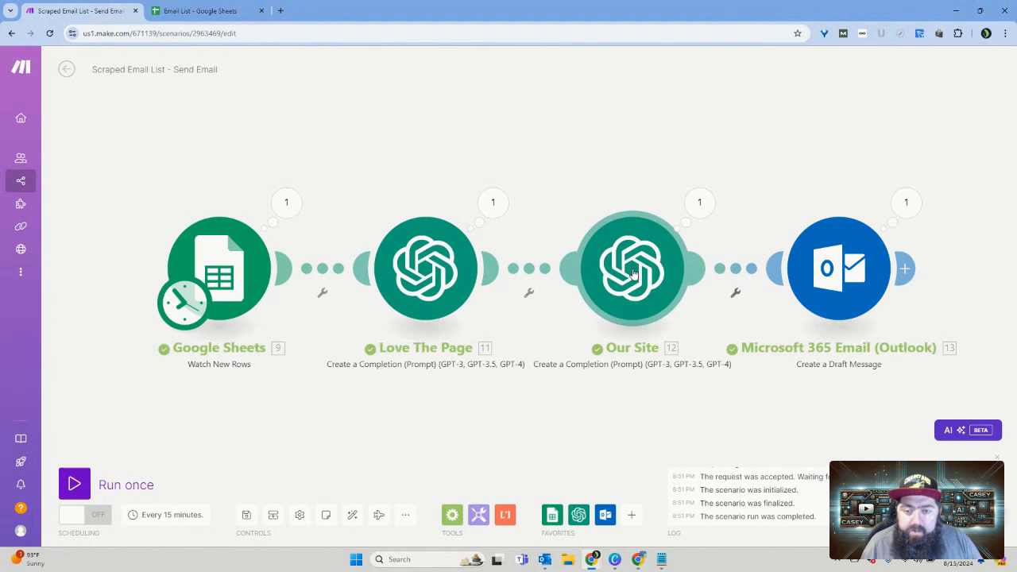
pyautogui.rightClick(634, 273)
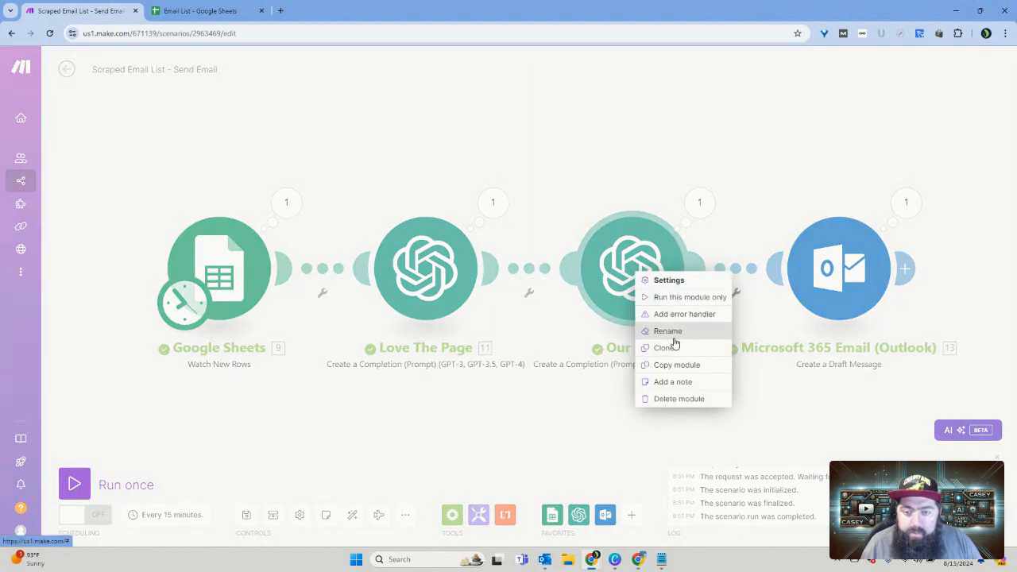
pyautogui.click(630, 264)
pyautogui.click(633, 263)
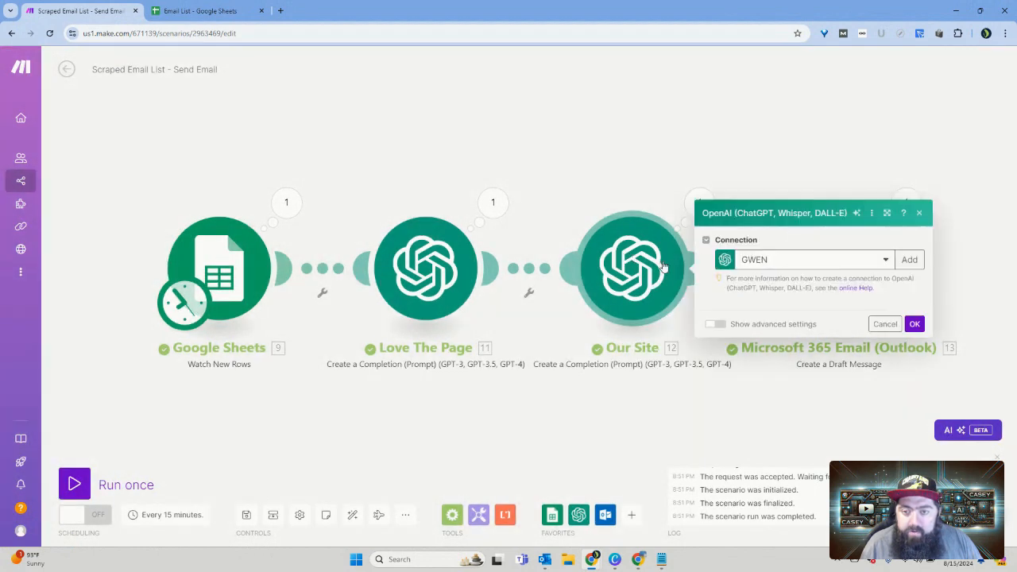
pyautogui.scroll(-4, 803, 326)
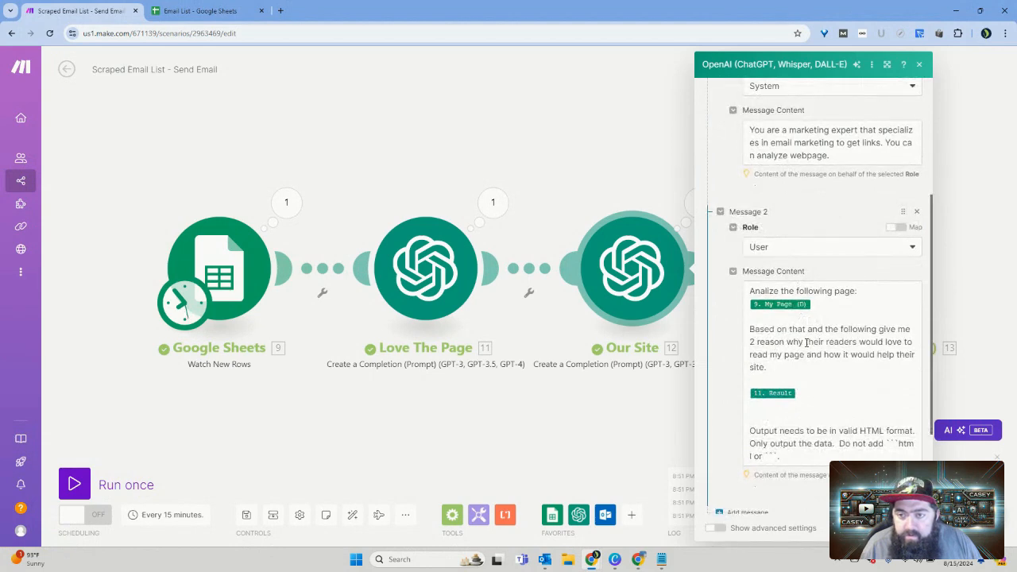
pyautogui.moveTo(807, 342); pyautogui.dragTo(819, 343)
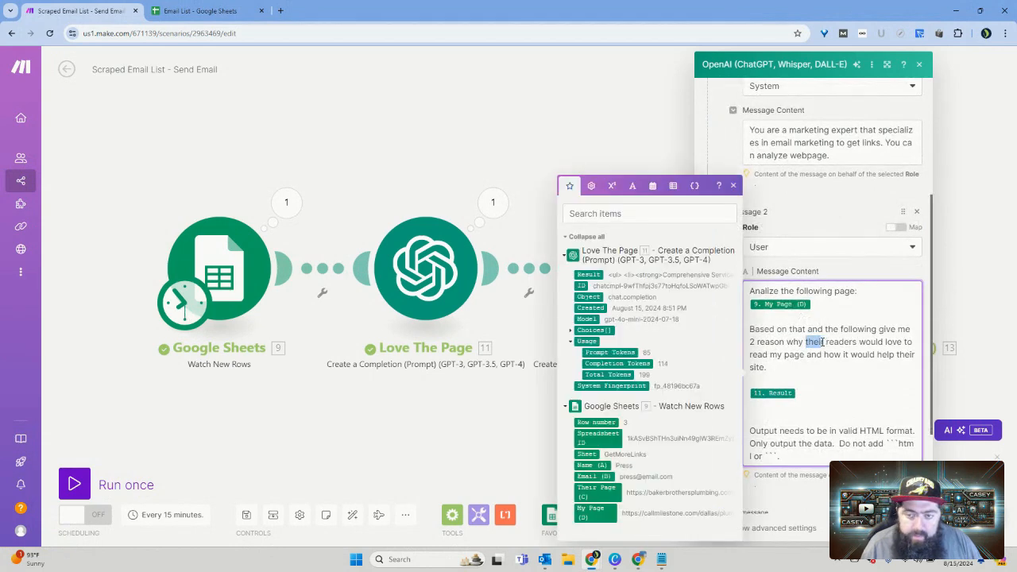
pyautogui.write('your')
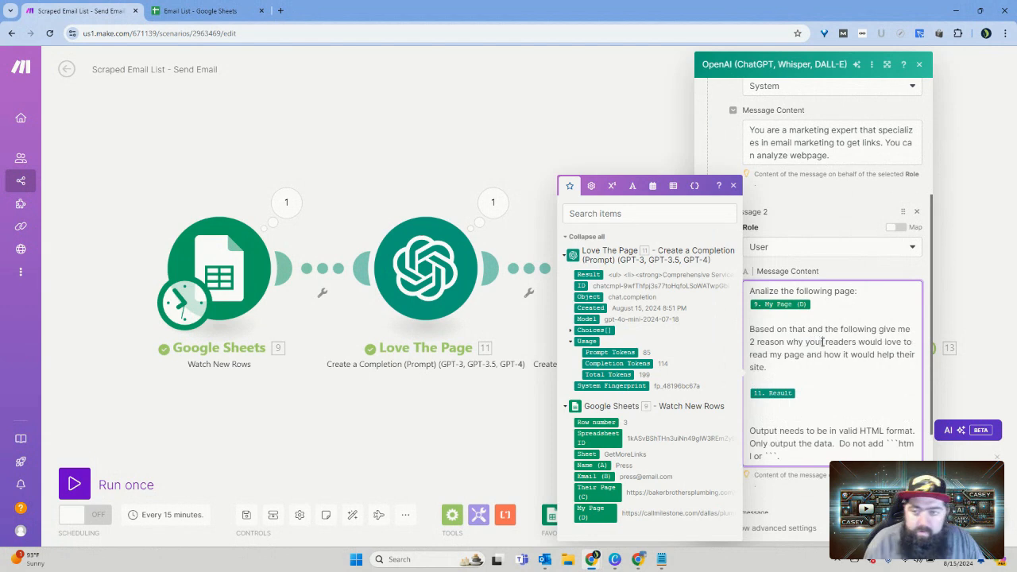
pyautogui.click(844, 374)
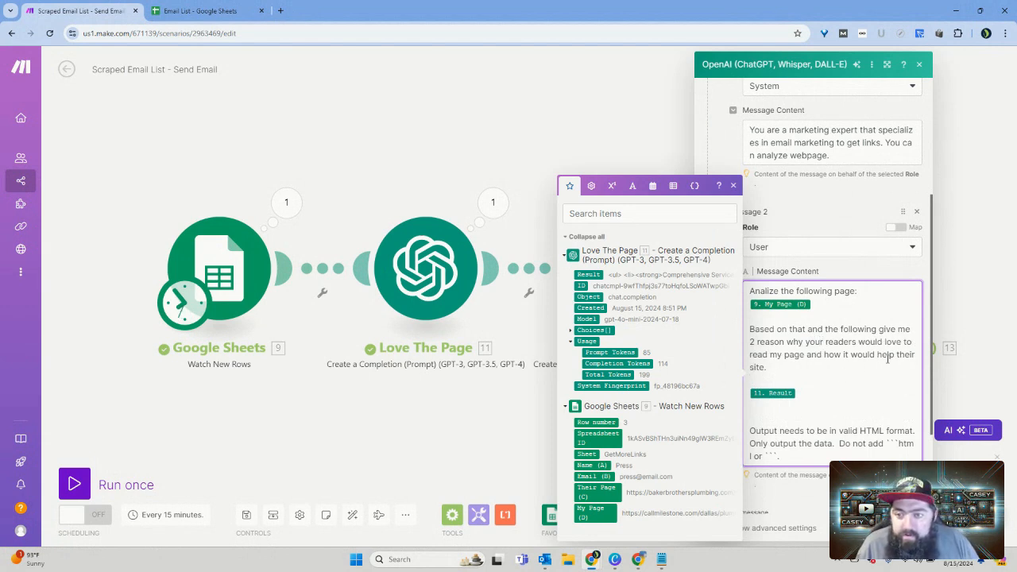
pyautogui.moveTo(897, 355); pyautogui.dragTo(911, 355)
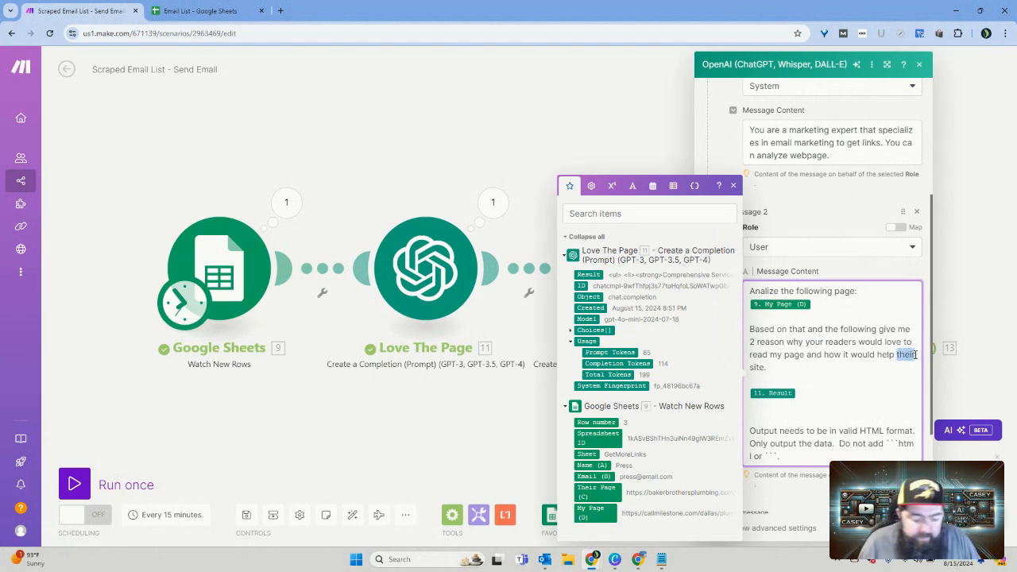
pyautogui.write('your')
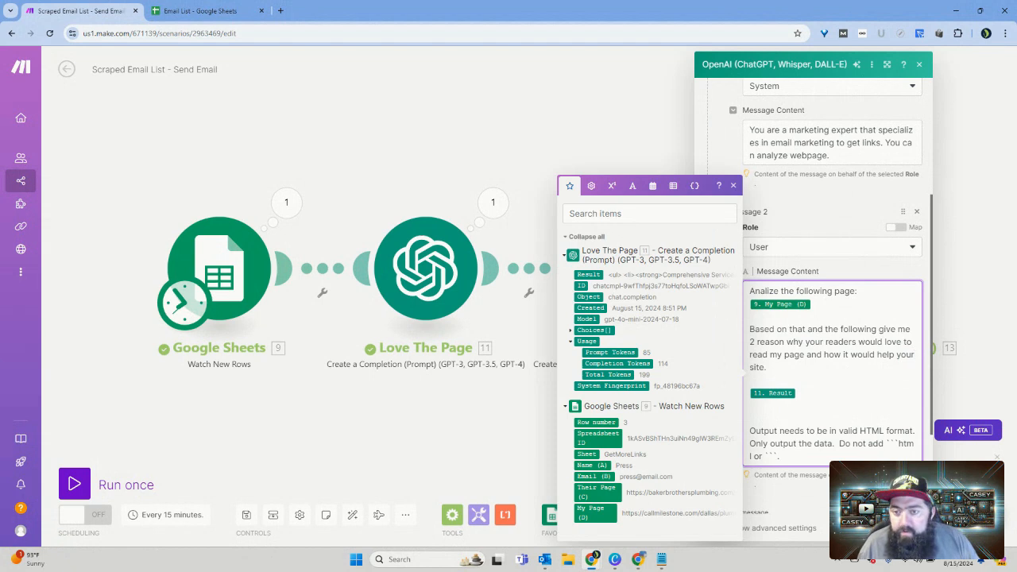
pyautogui.click(907, 529)
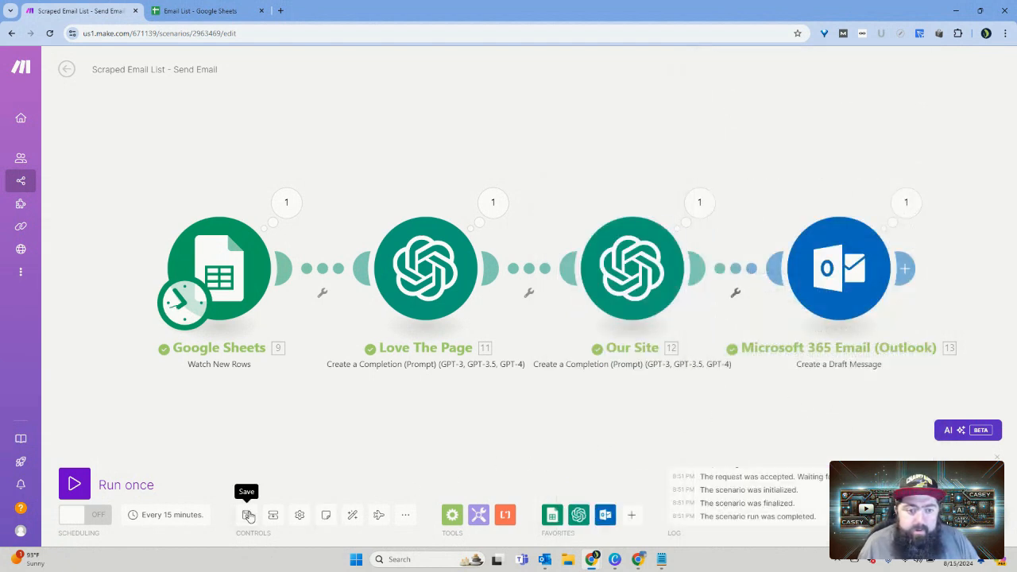
# Step: Set the Google Sheets module's starting point to the manually chosen row 3 again, and save and run the scenario once
pyautogui.rightClick(228, 266)
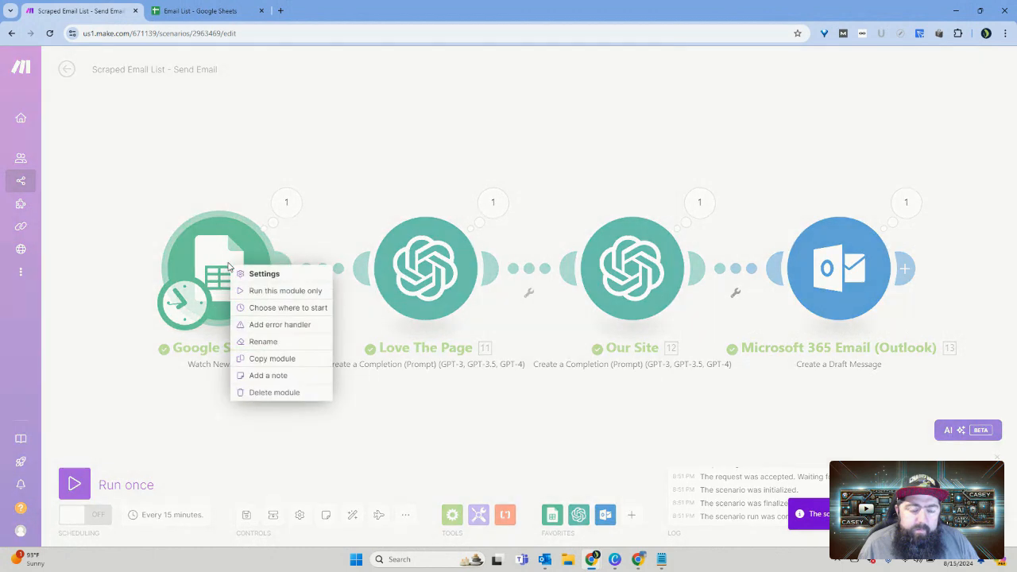
pyautogui.click(125, 248)
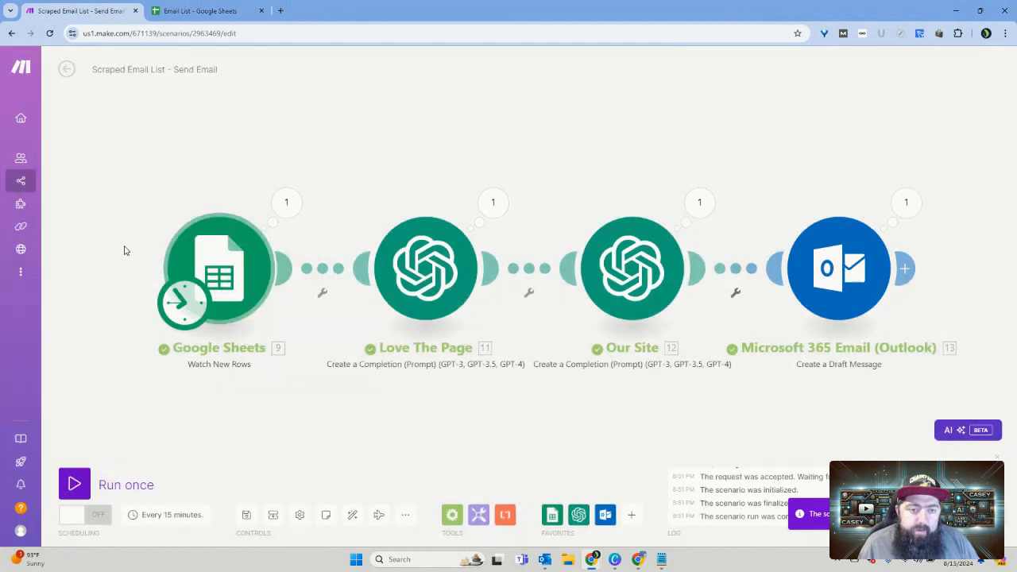
pyautogui.rightClick(224, 273)
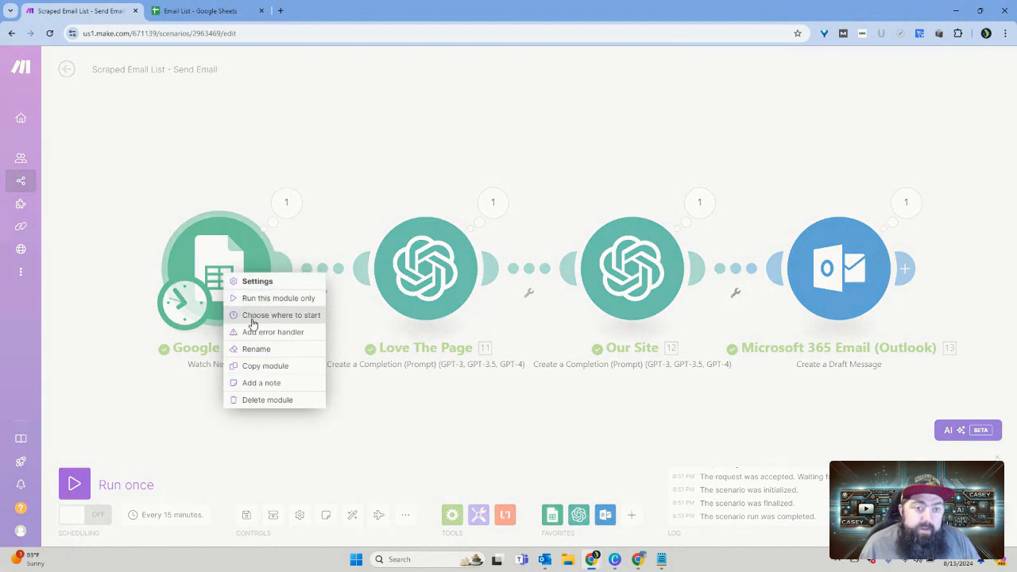
pyautogui.click(256, 317)
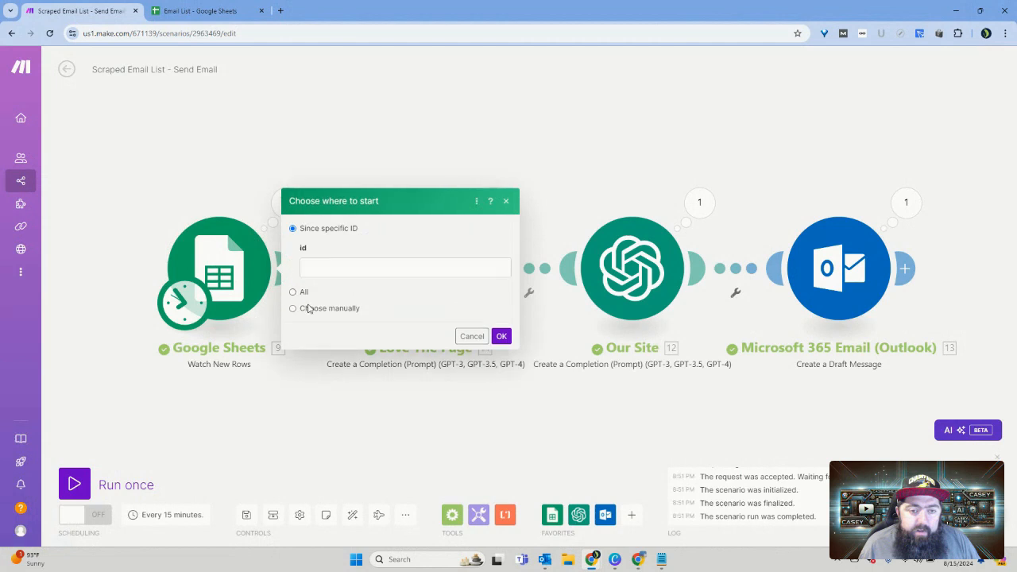
pyautogui.click(309, 308)
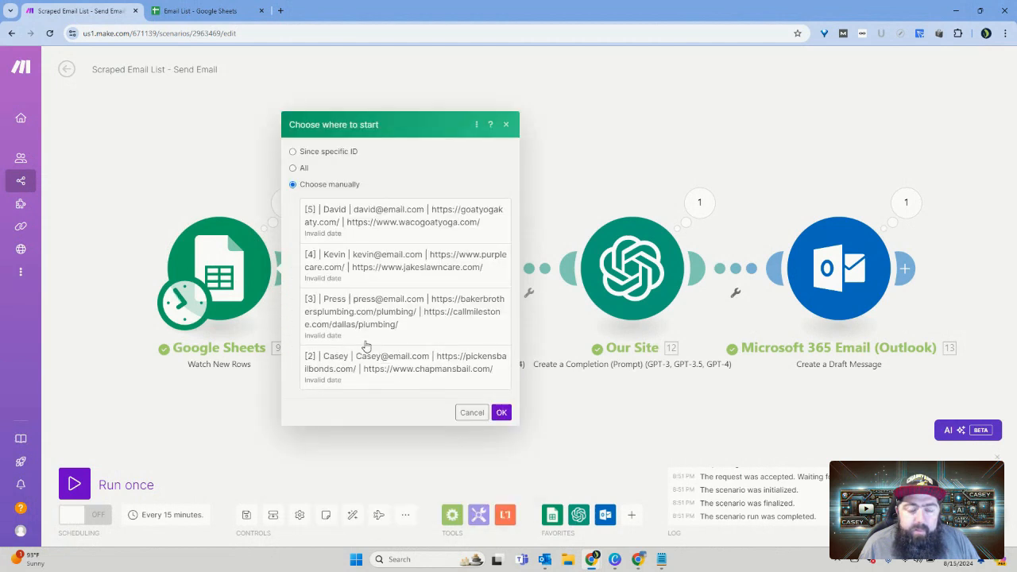
pyautogui.click(335, 331)
pyautogui.click(503, 413)
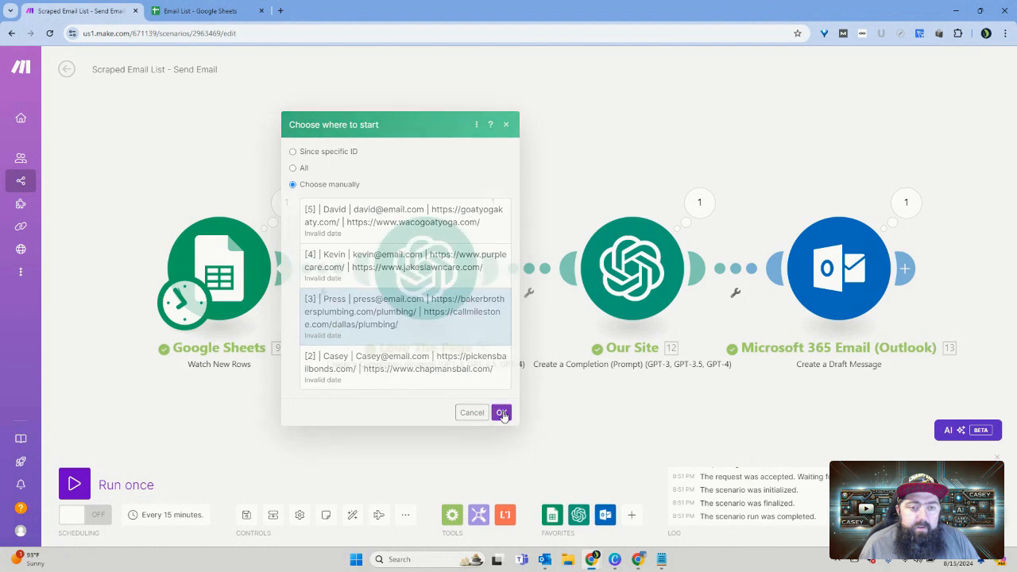
pyautogui.click(246, 514)
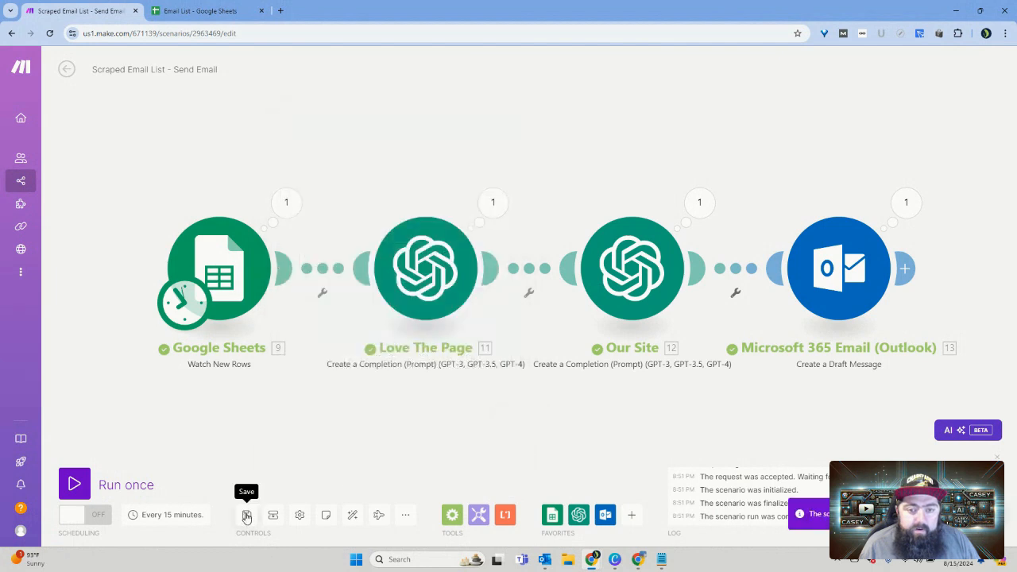
pyautogui.click(114, 493)
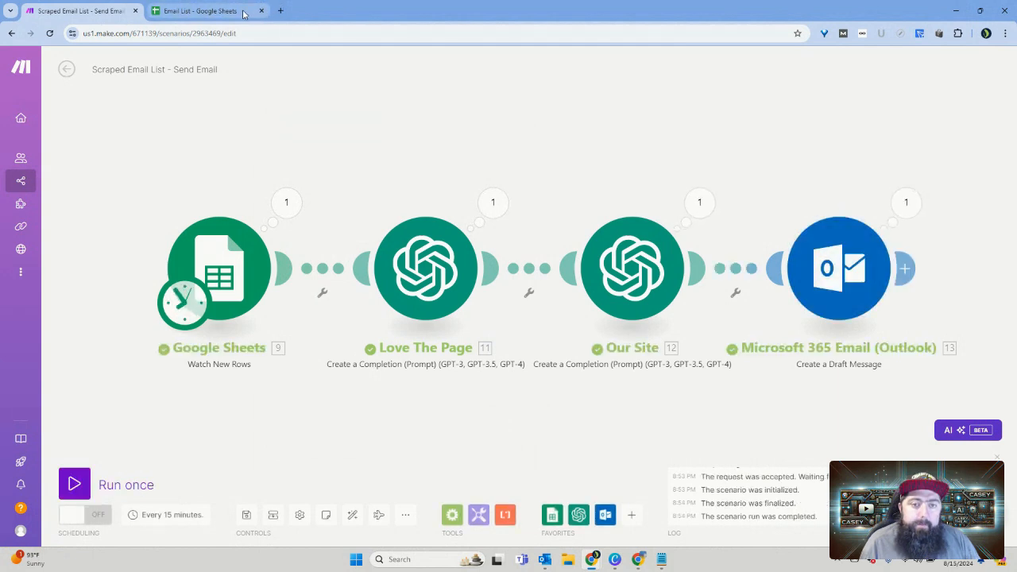
# Step: Switch to Outlook and review the newest generated draft's website and content links and its reasons text, then return to Make
pyautogui.click(545, 560)
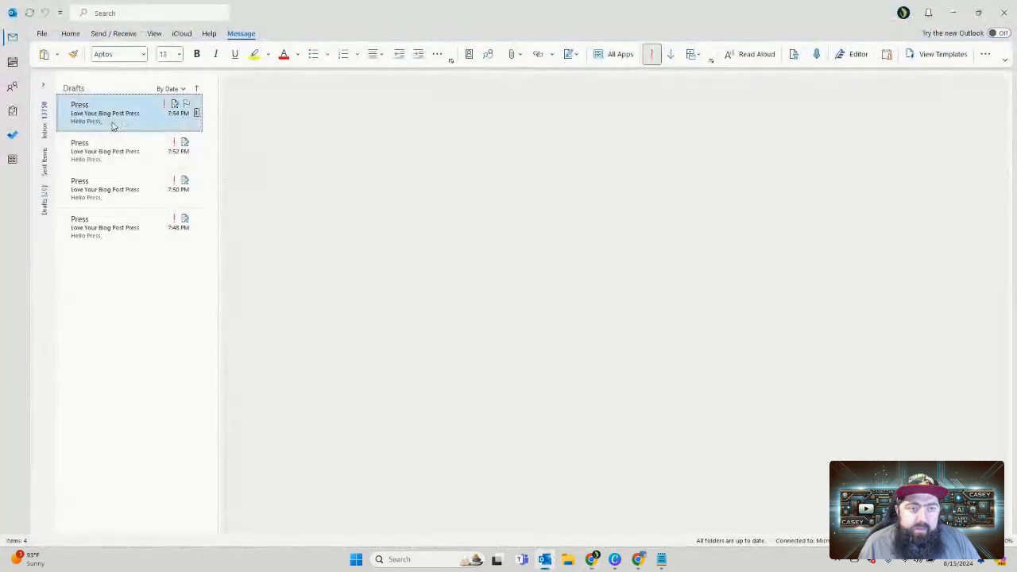
pyautogui.click(113, 126)
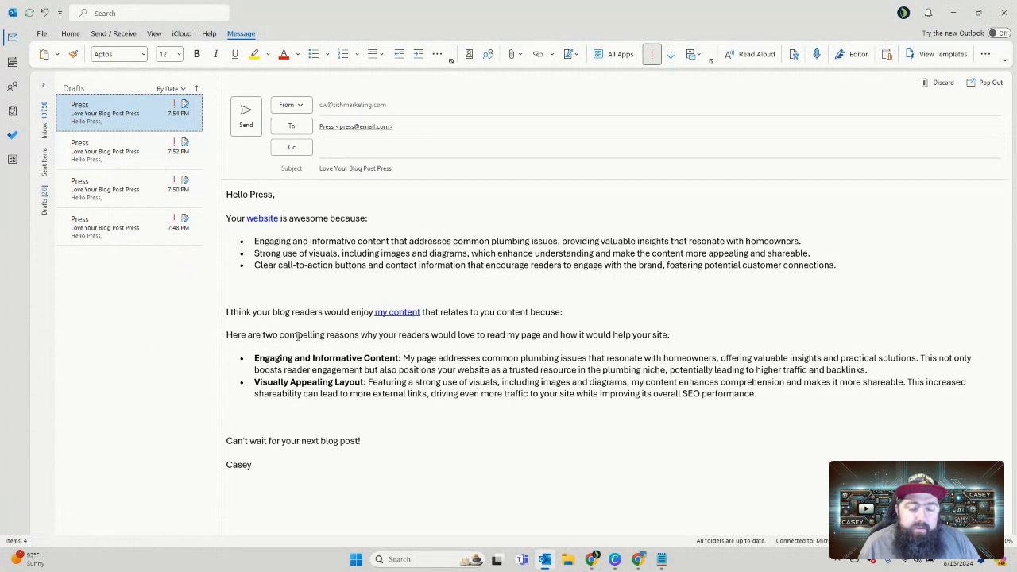
pyautogui.moveTo(676, 339); pyautogui.dragTo(228, 337)
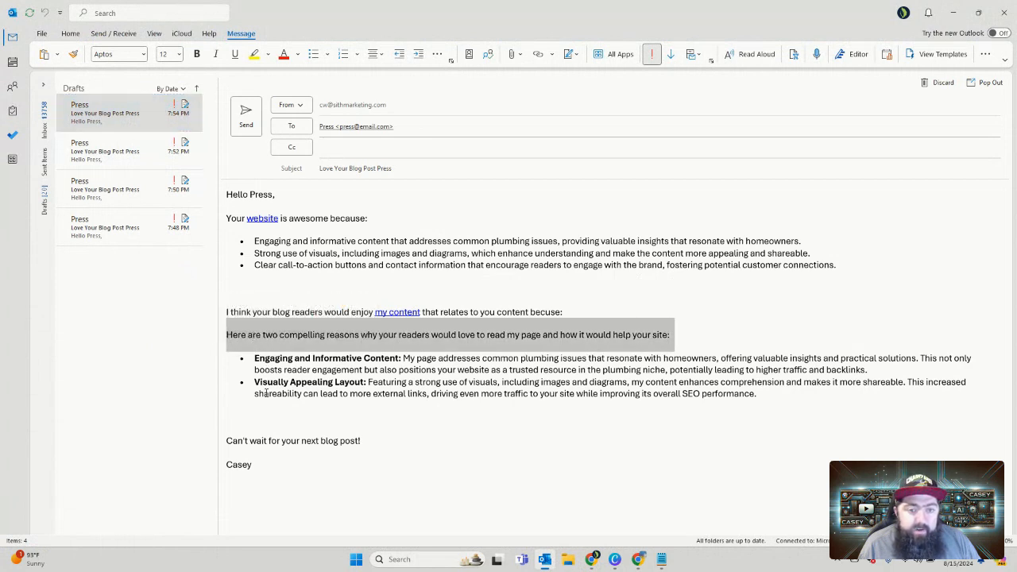
pyautogui.click(382, 241)
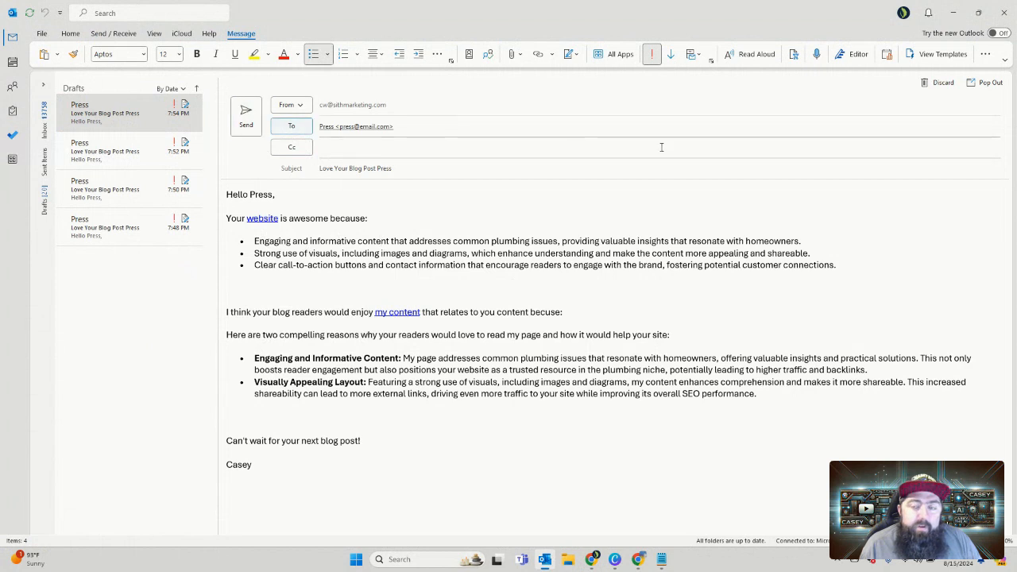
pyautogui.click(955, 13)
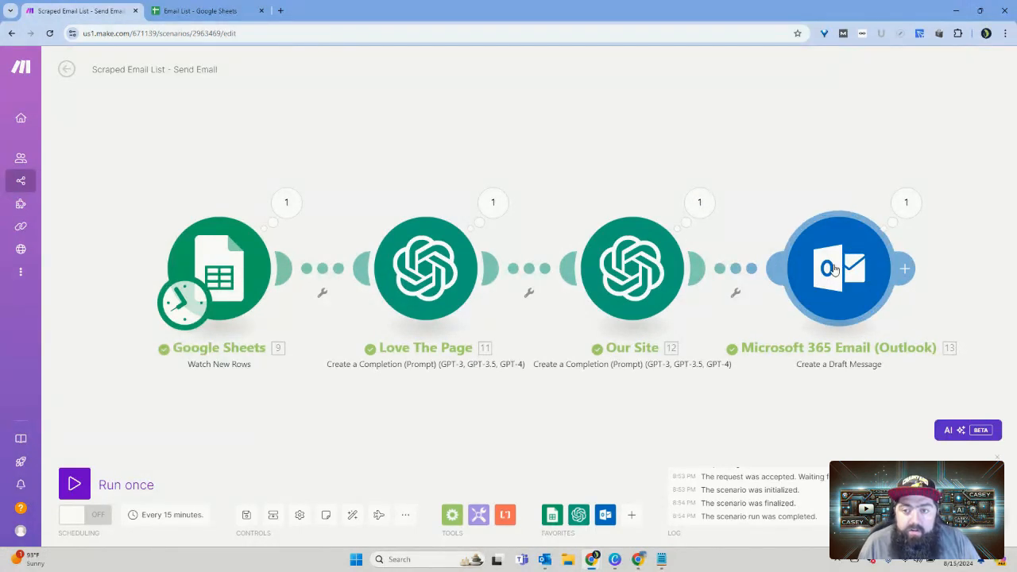
# Step: Unlink the Outlook Create a Draft Message module from the Our Site module and move it aside
pyautogui.moveTo(832, 276); pyautogui.dragTo(841, 271)
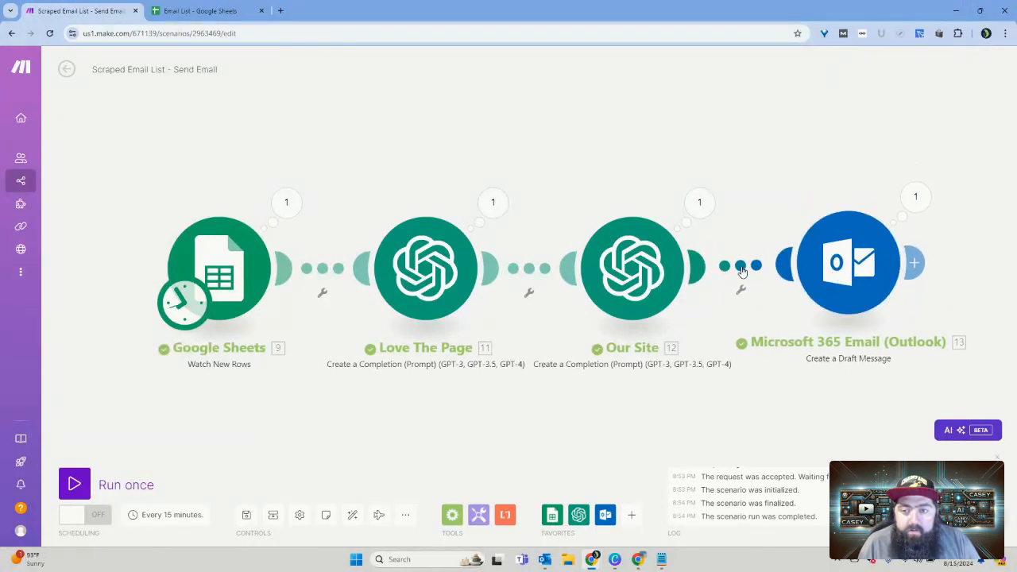
pyautogui.rightClick(742, 271)
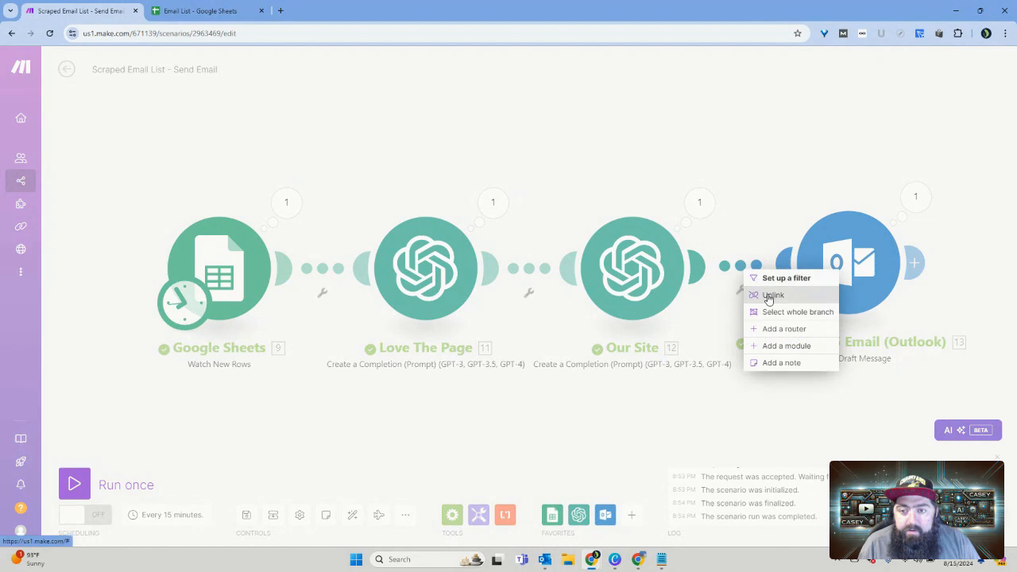
pyautogui.click(768, 294)
pyautogui.moveTo(814, 291); pyautogui.dragTo(904, 209)
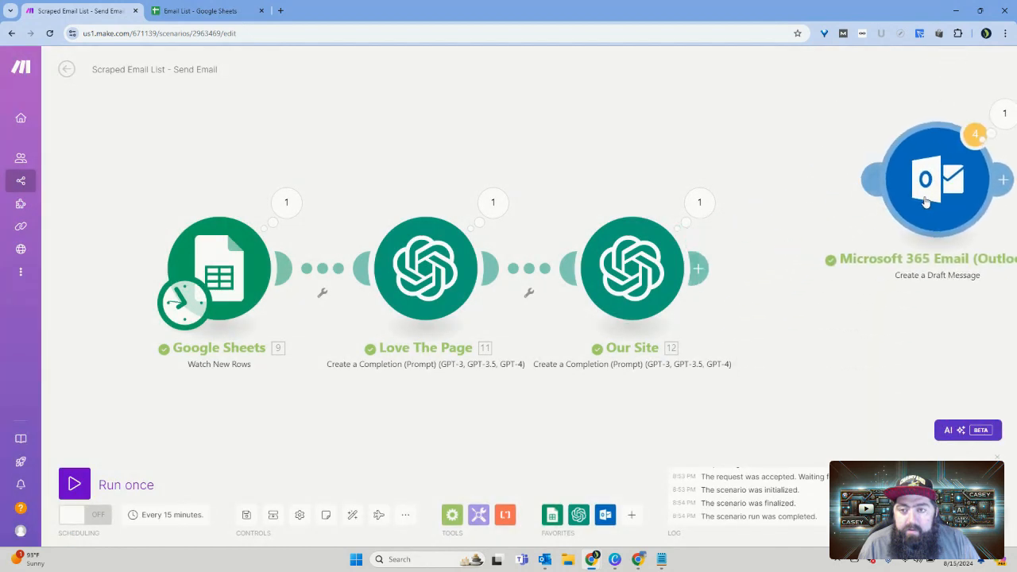
pyautogui.moveTo(827, 372); pyautogui.dragTo(742, 287)
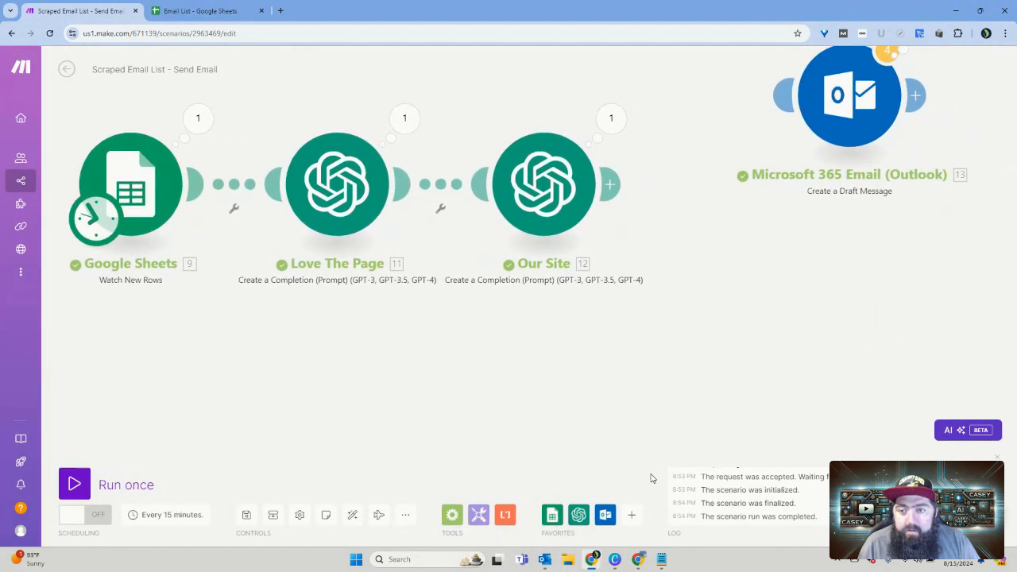
# Step: Add an Outlook Create and Send a Message module after Our Site and look over its settings without changing them
pyautogui.click(609, 515)
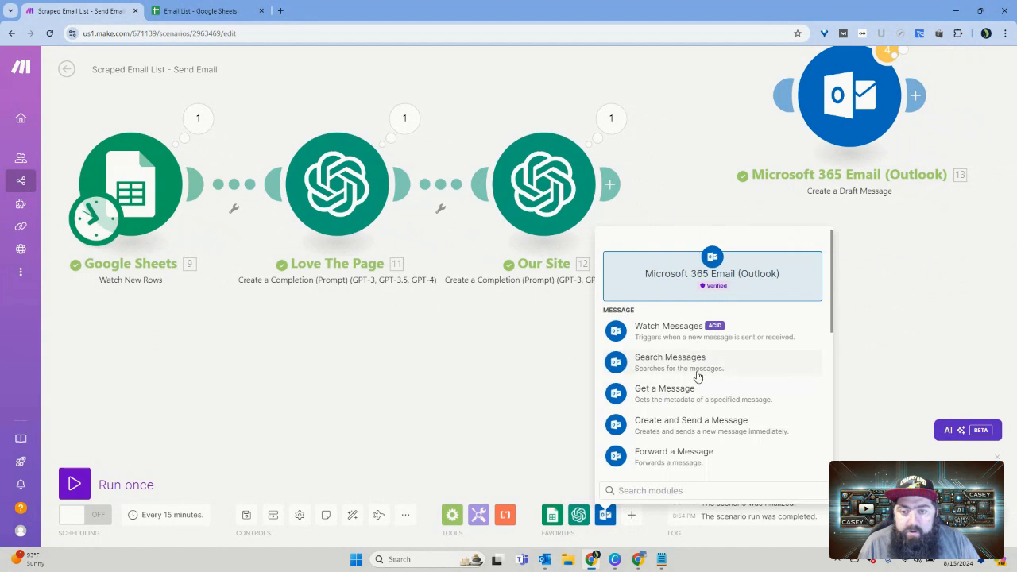
pyautogui.scroll(-3, 693, 359)
pyautogui.scroll(-4, 698, 376)
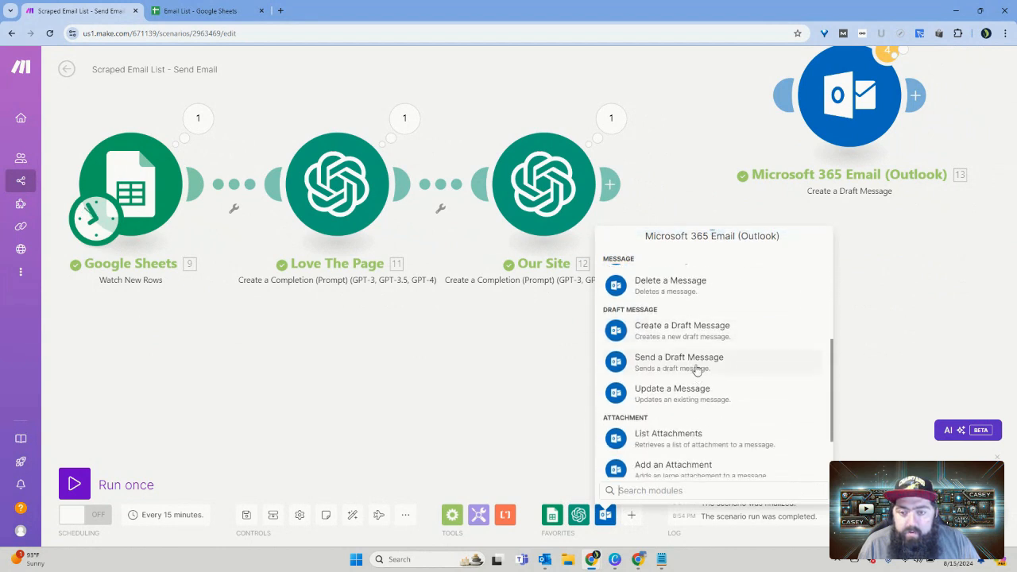
pyautogui.scroll(5, 694, 367)
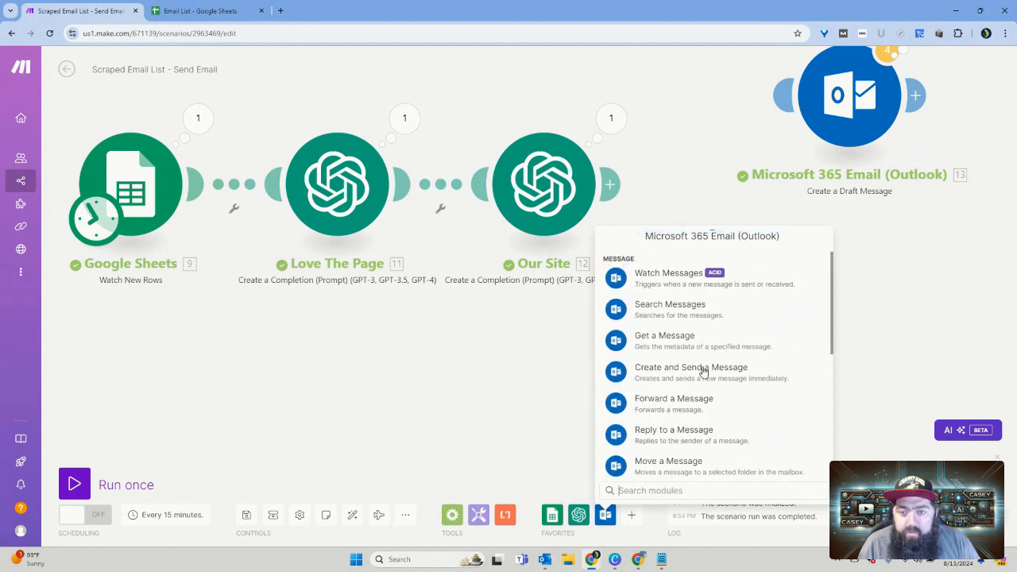
pyautogui.click(678, 375)
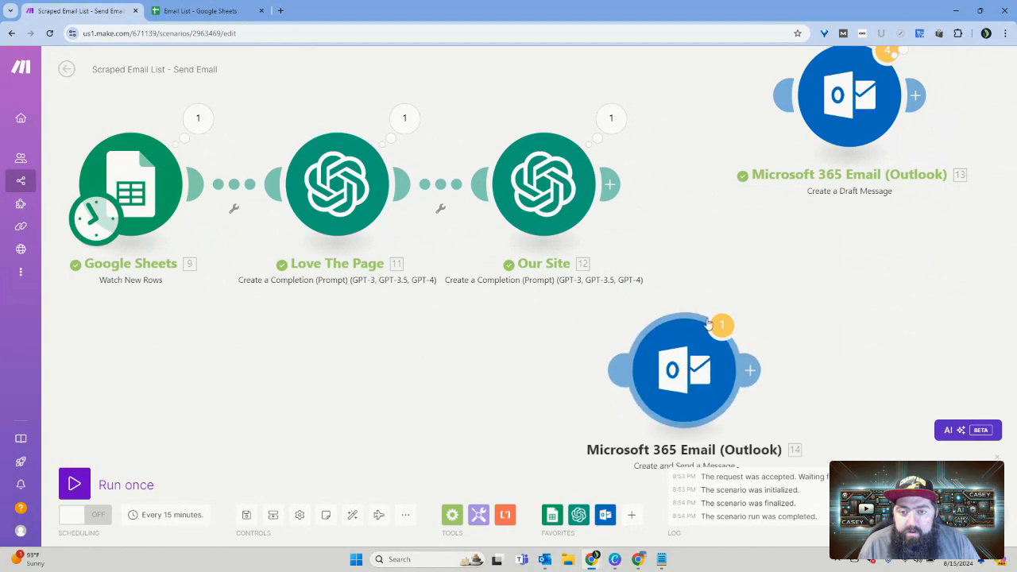
pyautogui.moveTo(678, 376); pyautogui.dragTo(740, 216)
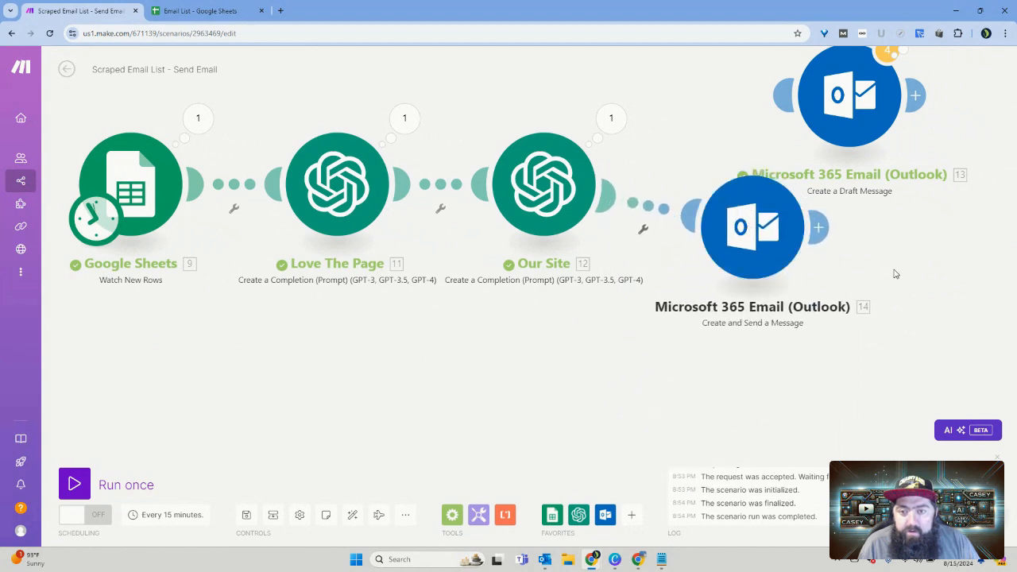
pyautogui.moveTo(851, 257); pyautogui.dragTo(504, 325)
pyautogui.scroll(-2, 518, 321)
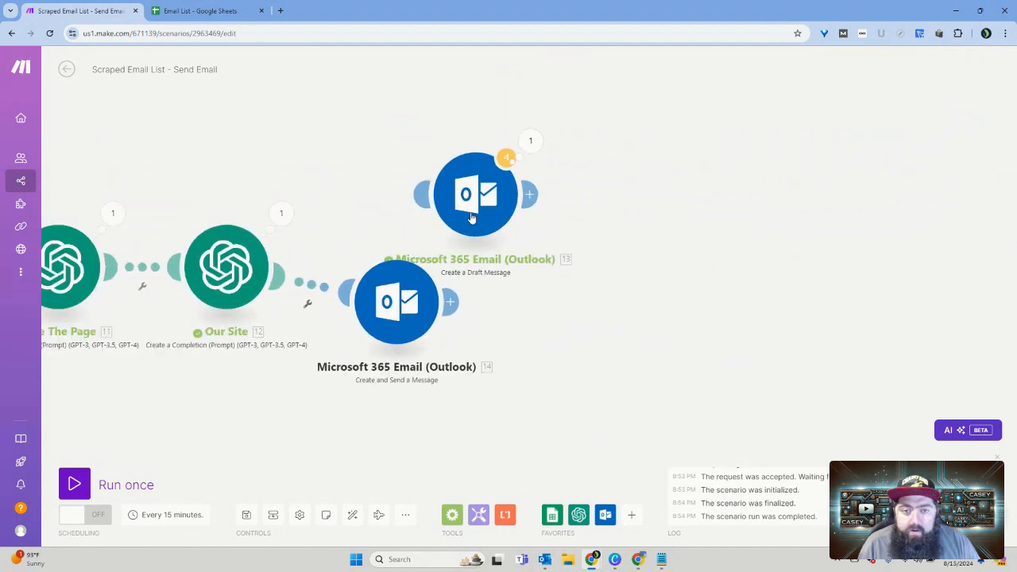
pyautogui.moveTo(485, 199); pyautogui.dragTo(823, 226)
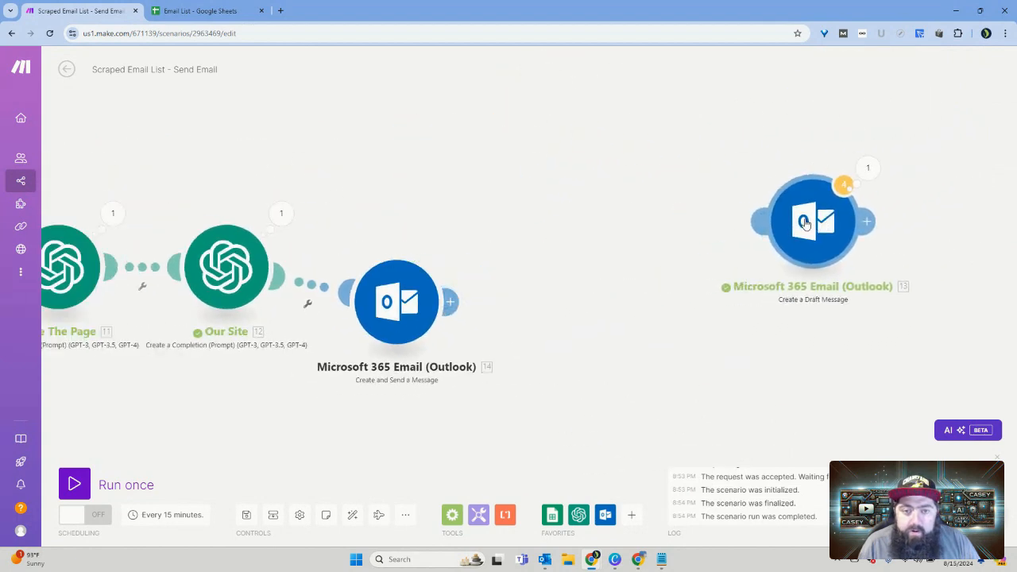
pyautogui.click(401, 308)
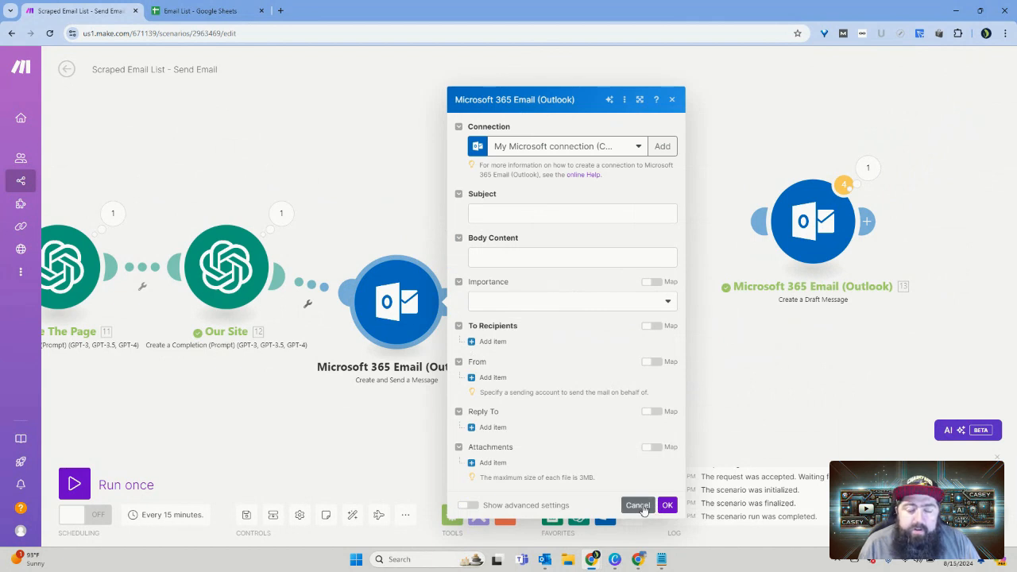
pyautogui.click(638, 506)
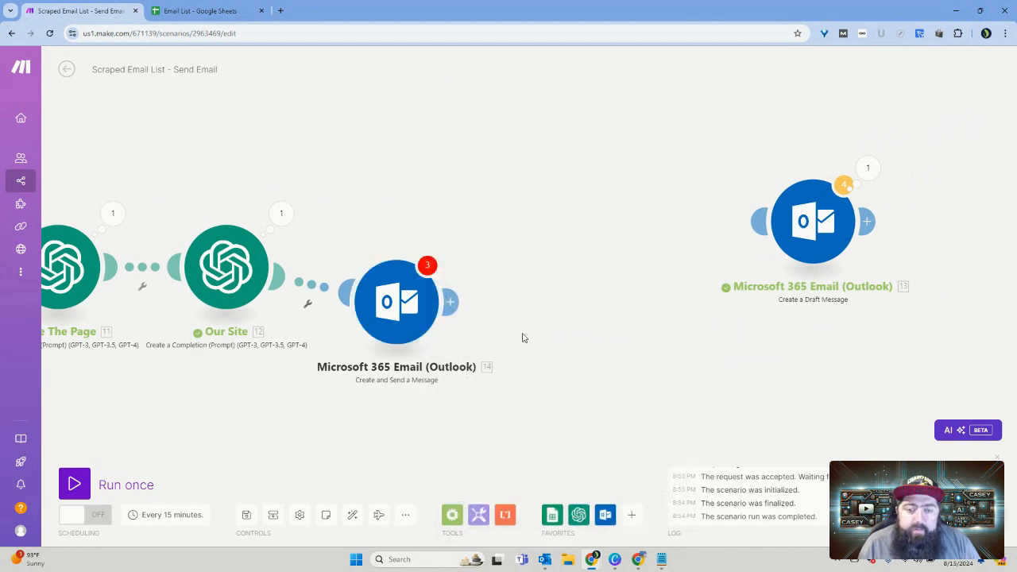
# Step: Delete the Create and Send a Message module, relink the Create a Draft Message module to Our Site, and auto-align the scenario
pyautogui.rightClick(404, 298)
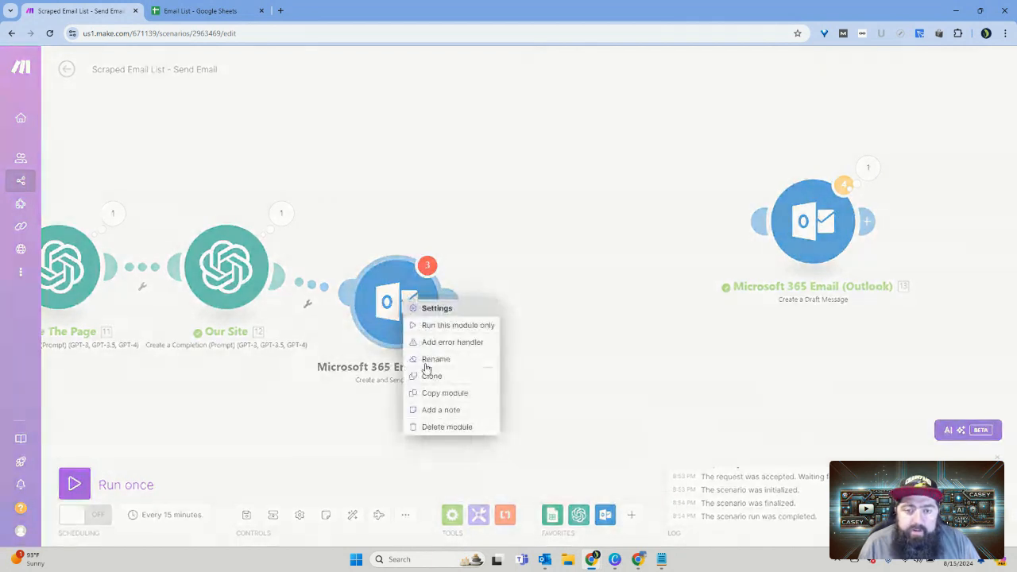
pyautogui.click(450, 426)
pyautogui.moveTo(759, 227); pyautogui.dragTo(278, 267)
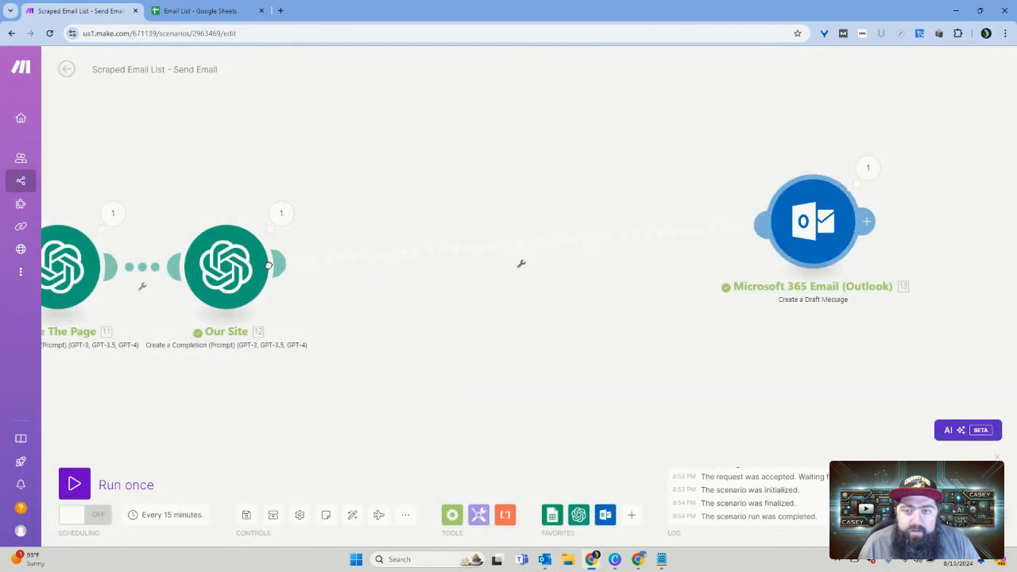
pyautogui.click(352, 515)
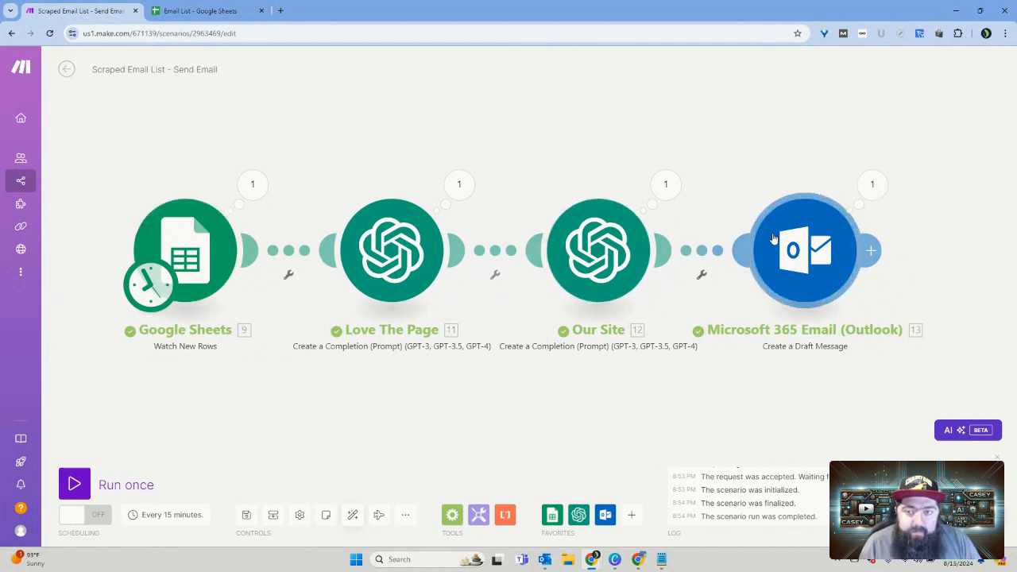
# Step: Review the contact rows and page links in the GetMoreLinks sheet, and return to the Make scenario
pyautogui.click(200, 10)
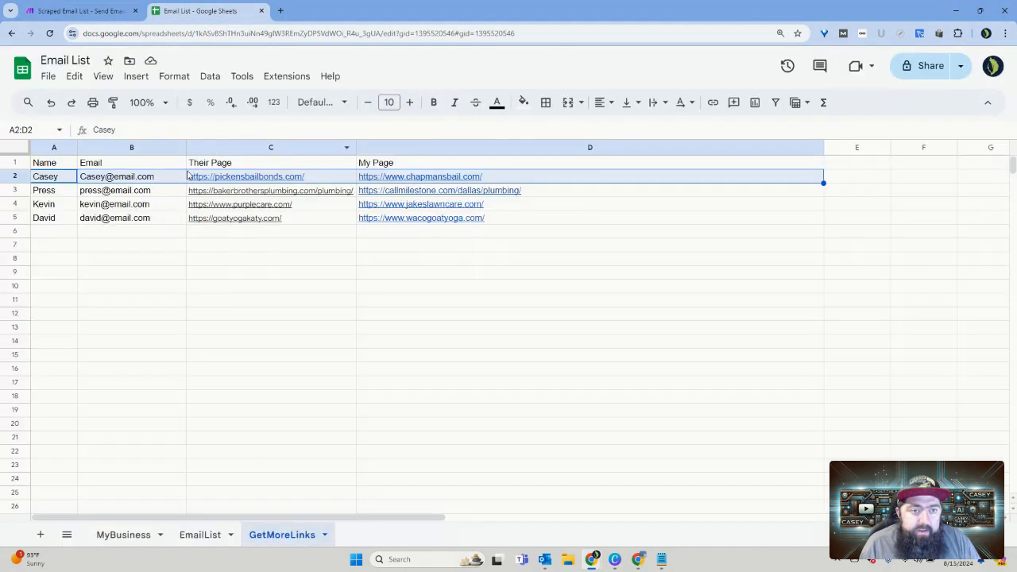
pyautogui.scroll(-5, 236, 371)
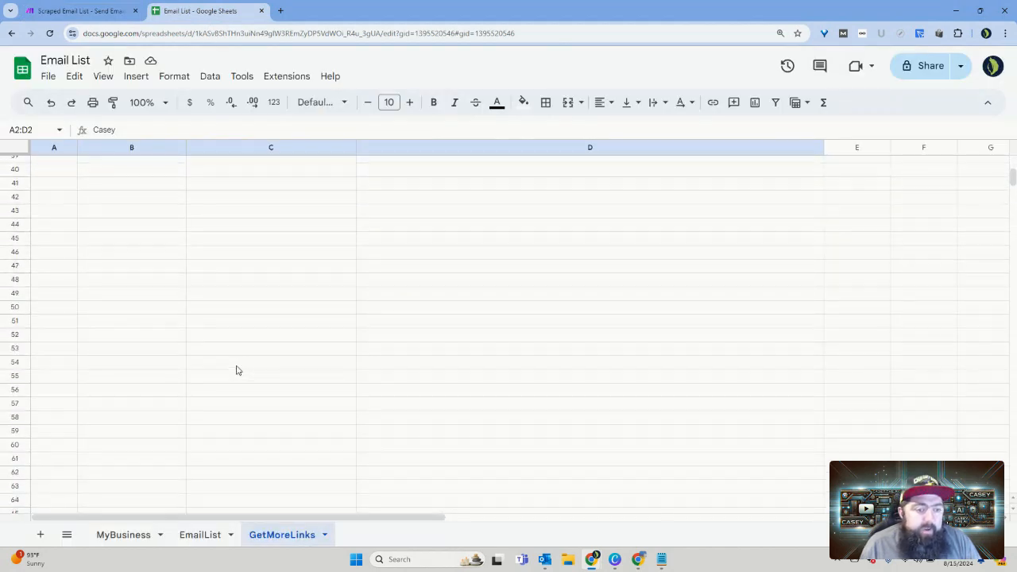
pyautogui.scroll(5, 236, 370)
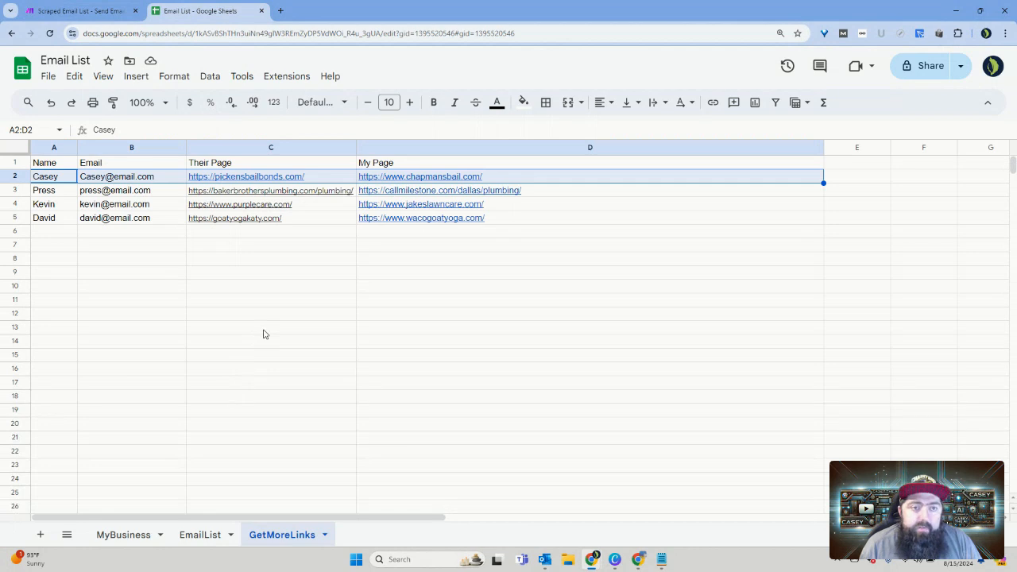
pyautogui.click(90, 12)
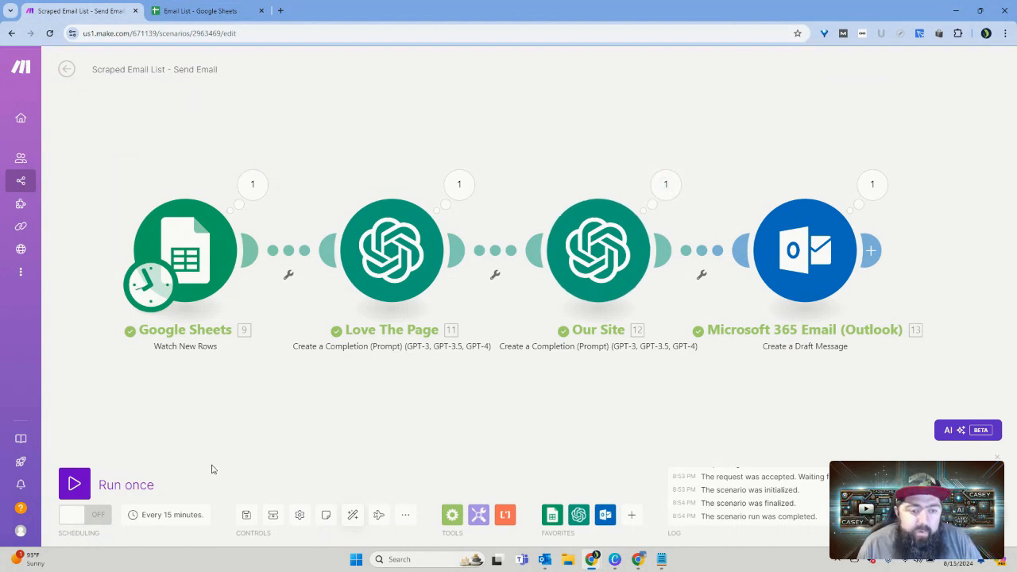
# Step: Set the scenario schedule to run on days of the week, with Monday through Friday selected
pyautogui.click(179, 517)
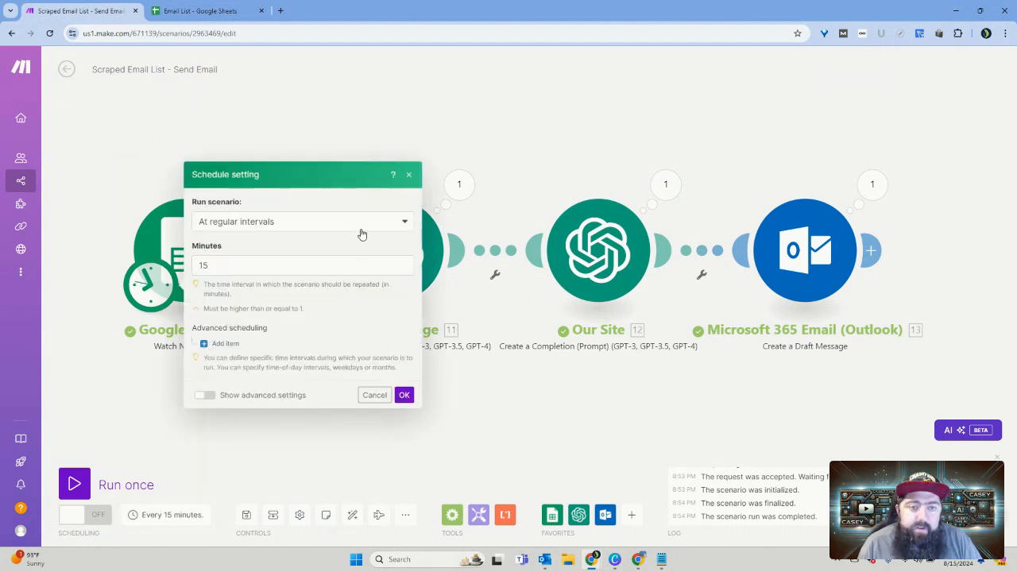
pyautogui.click(404, 228)
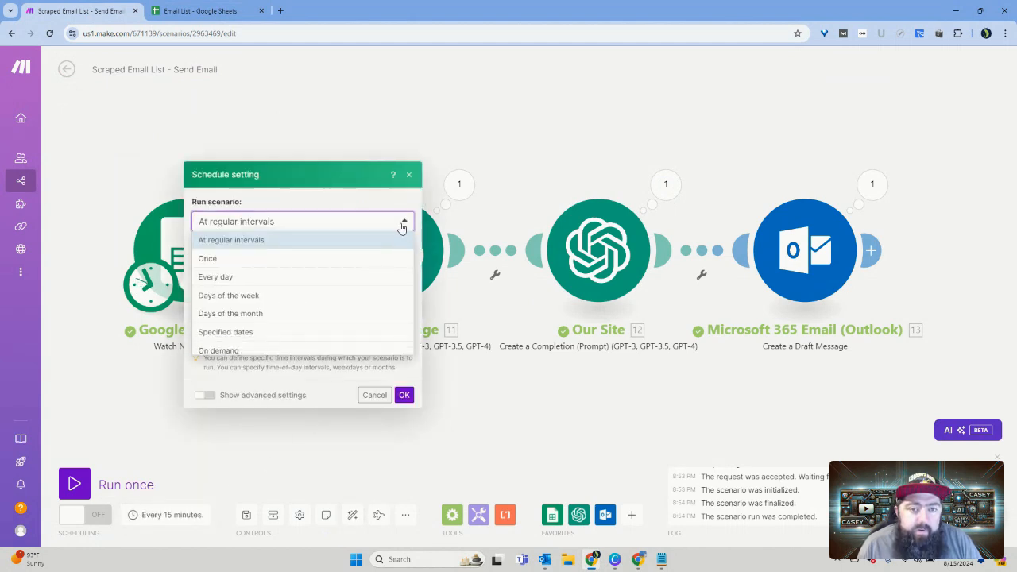
pyautogui.click(343, 301)
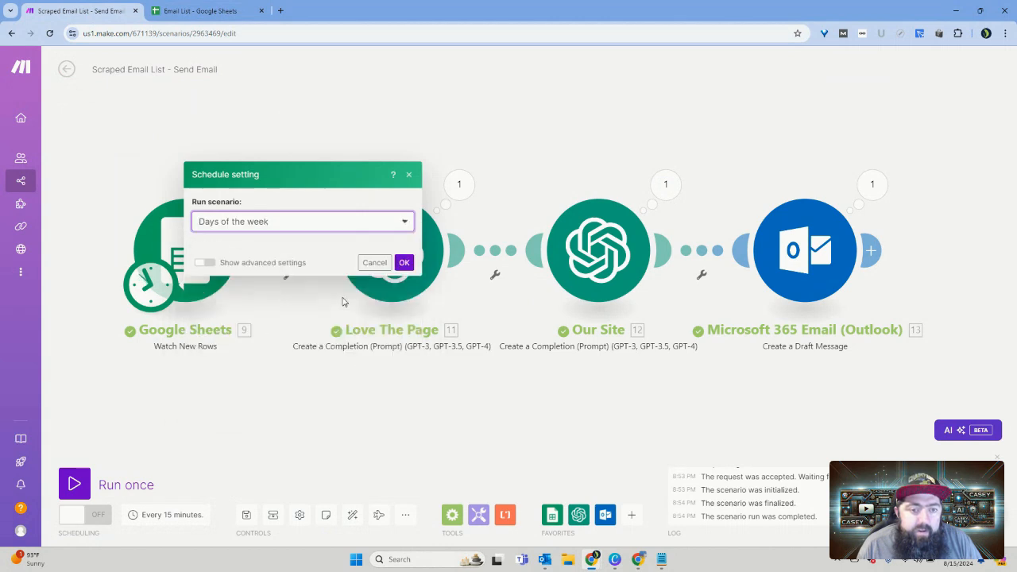
pyautogui.click(203, 247)
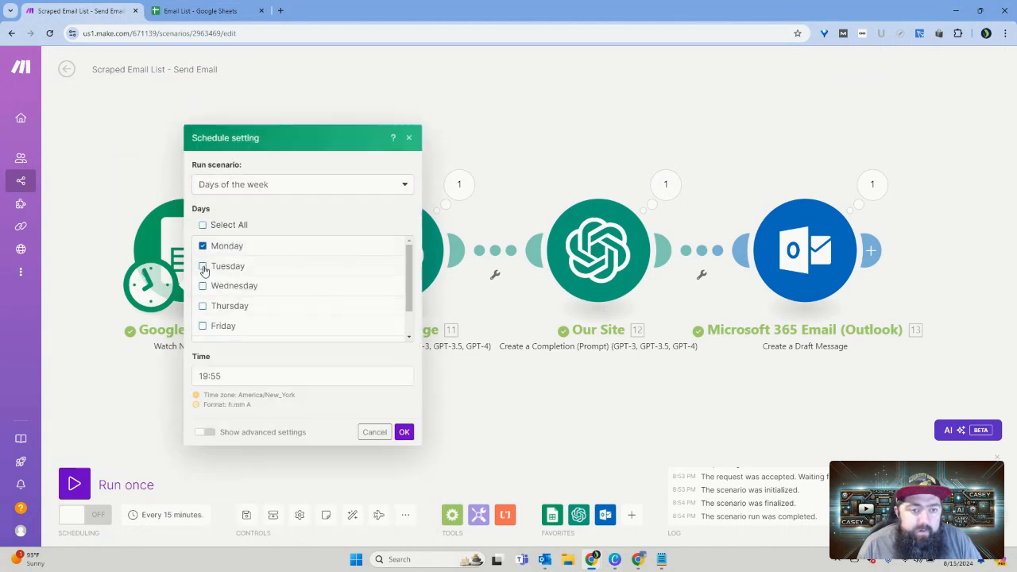
pyautogui.click(203, 266)
pyautogui.click(203, 286)
pyautogui.click(202, 306)
pyautogui.click(202, 325)
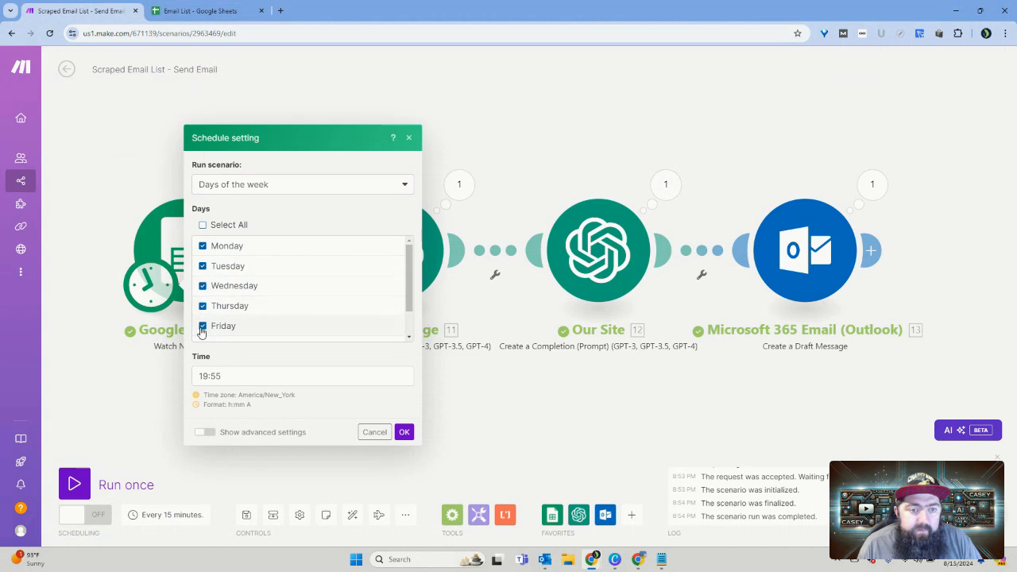
pyautogui.scroll(-2, 290, 332)
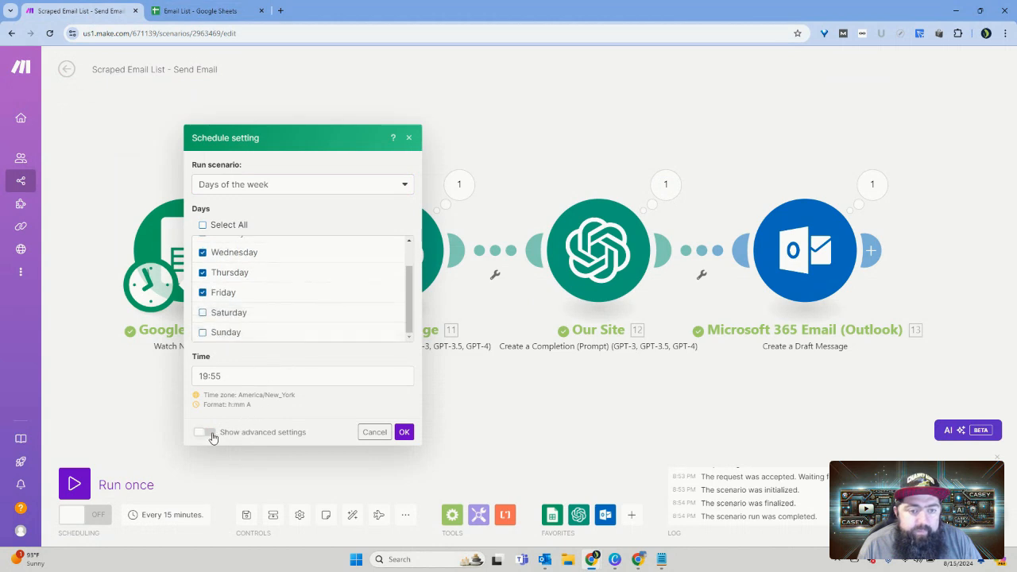
# Step: Show the advanced schedule settings and examine the start date and run frequency options
pyautogui.click(208, 434)
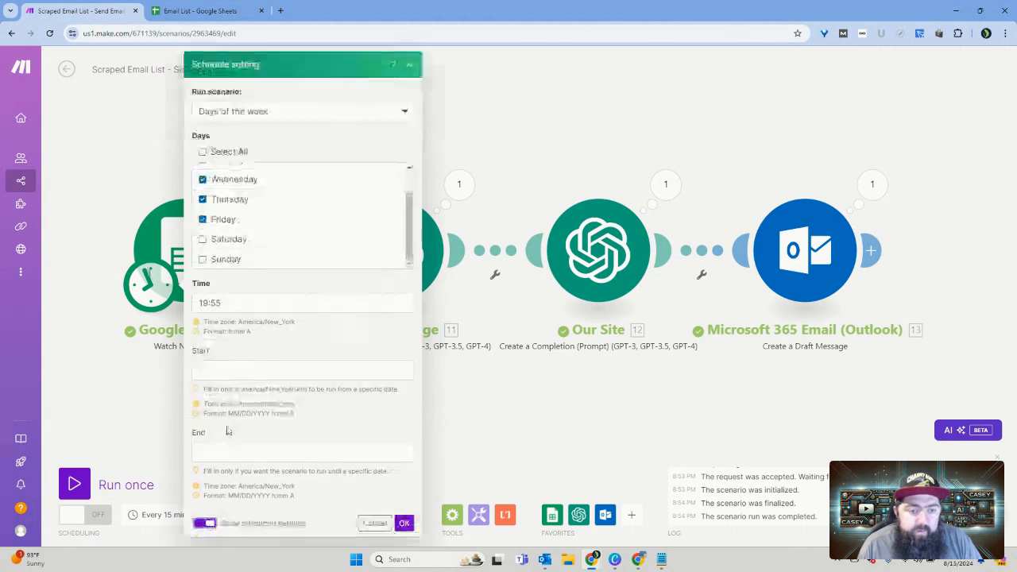
pyautogui.click(307, 372)
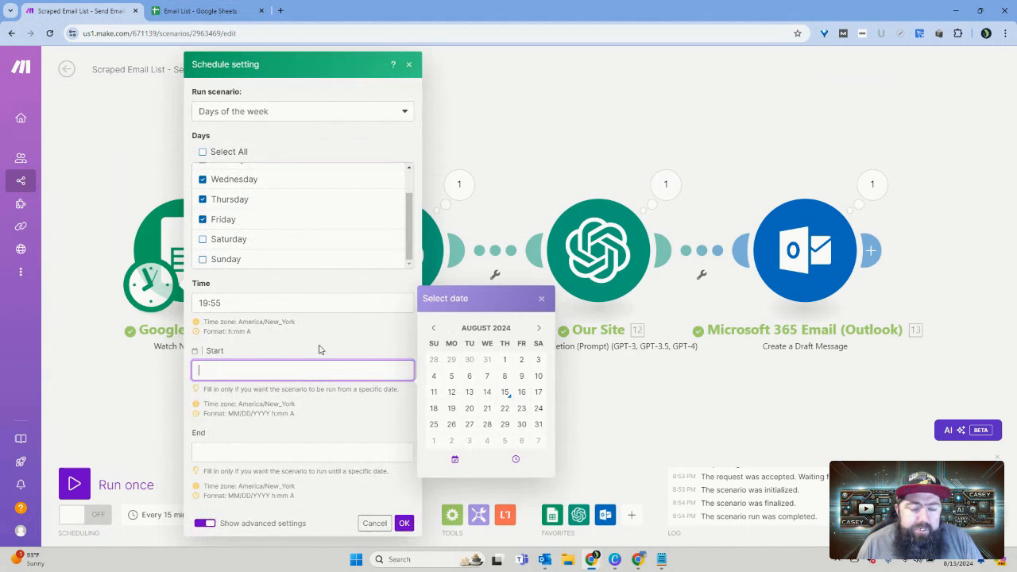
pyautogui.click(388, 111)
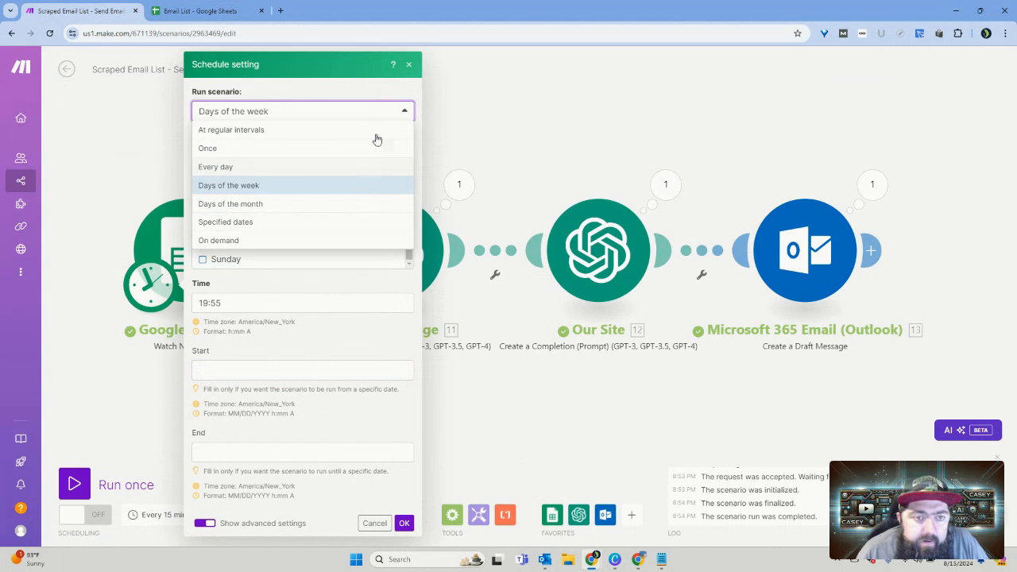
pyautogui.click(261, 305)
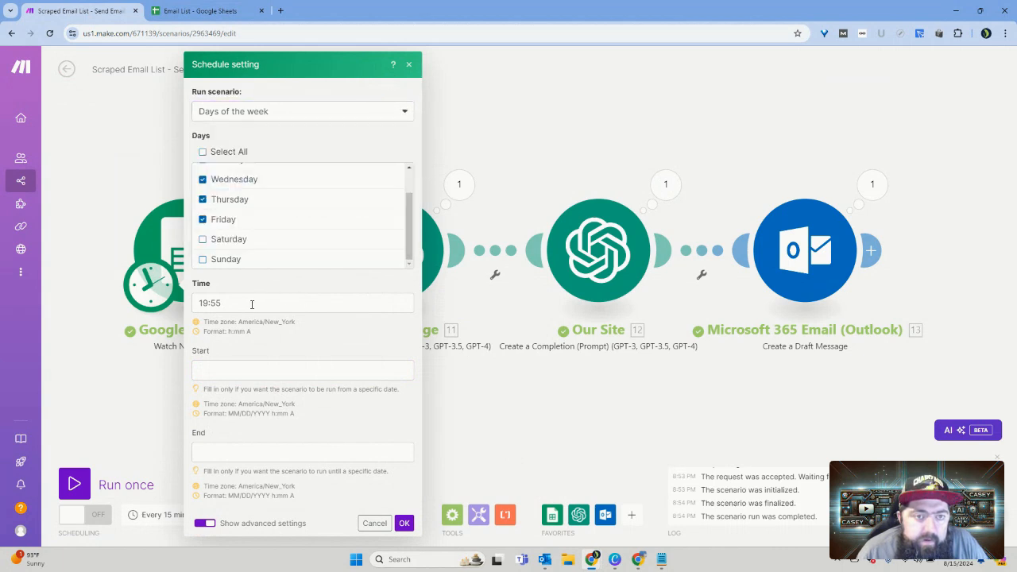
# Step: Try to set the schedule's start value to 9:00 AM with the date removed
pyautogui.click(238, 302)
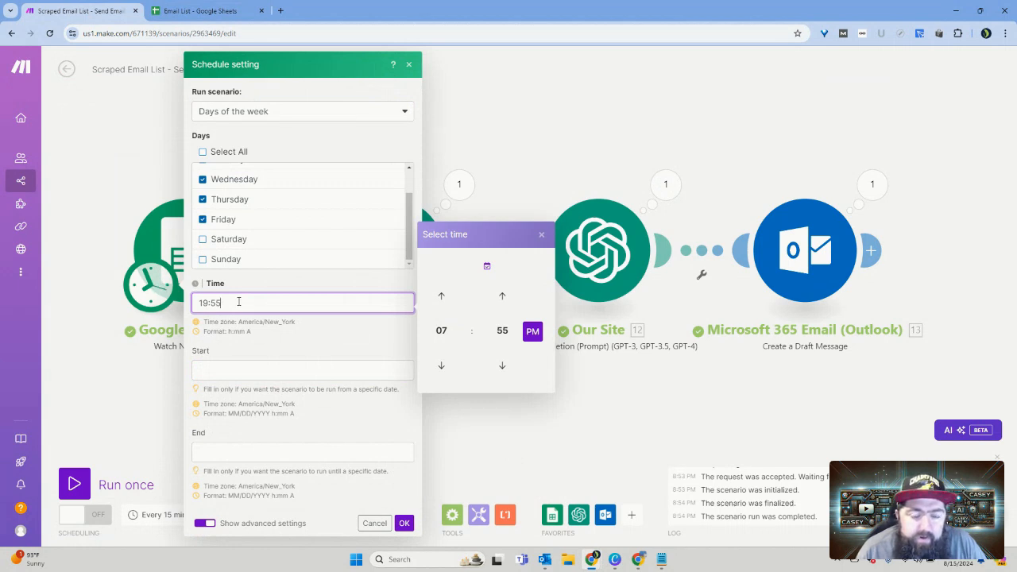
pyautogui.click(242, 377)
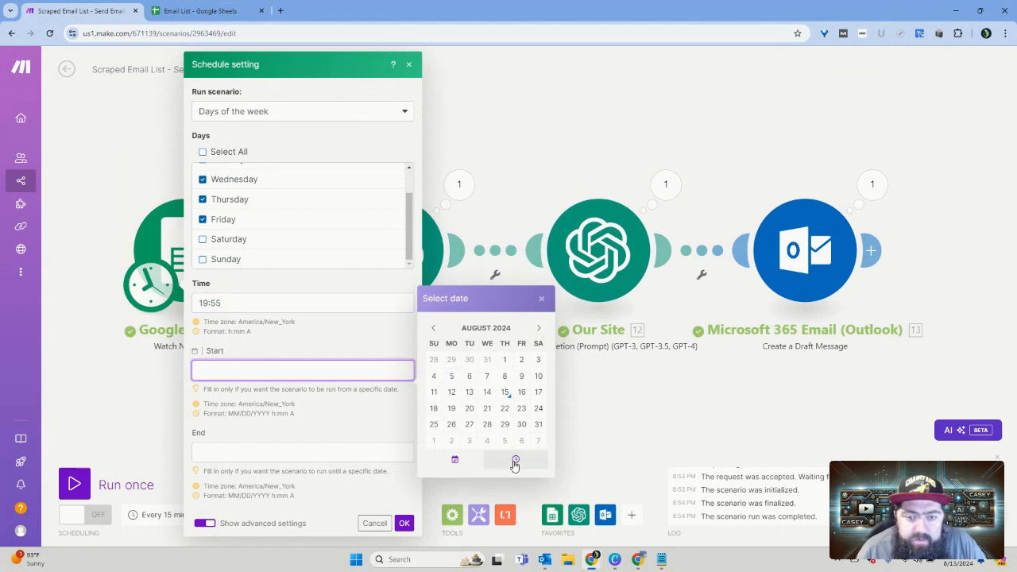
pyautogui.click(515, 462)
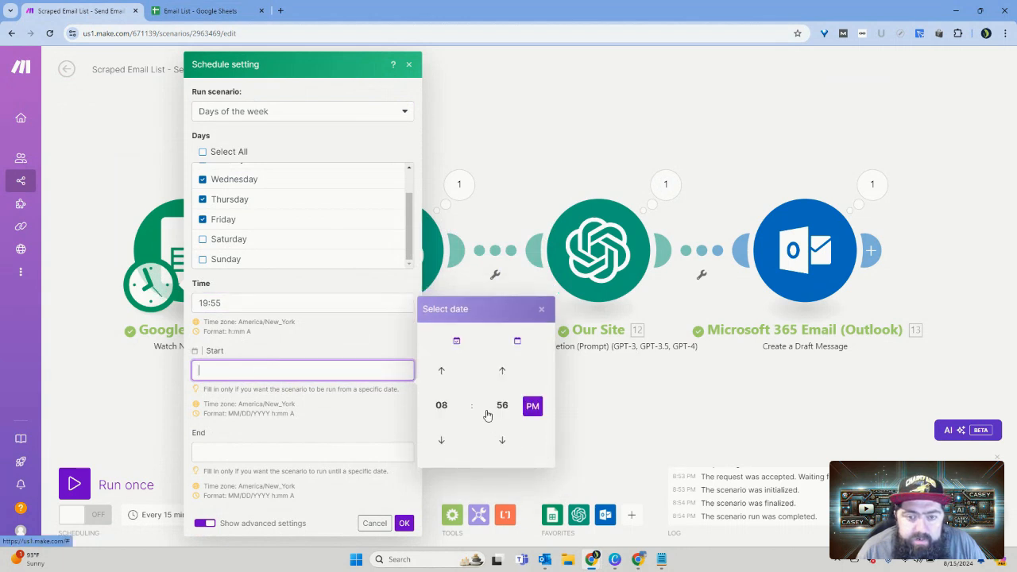
pyautogui.click(442, 372)
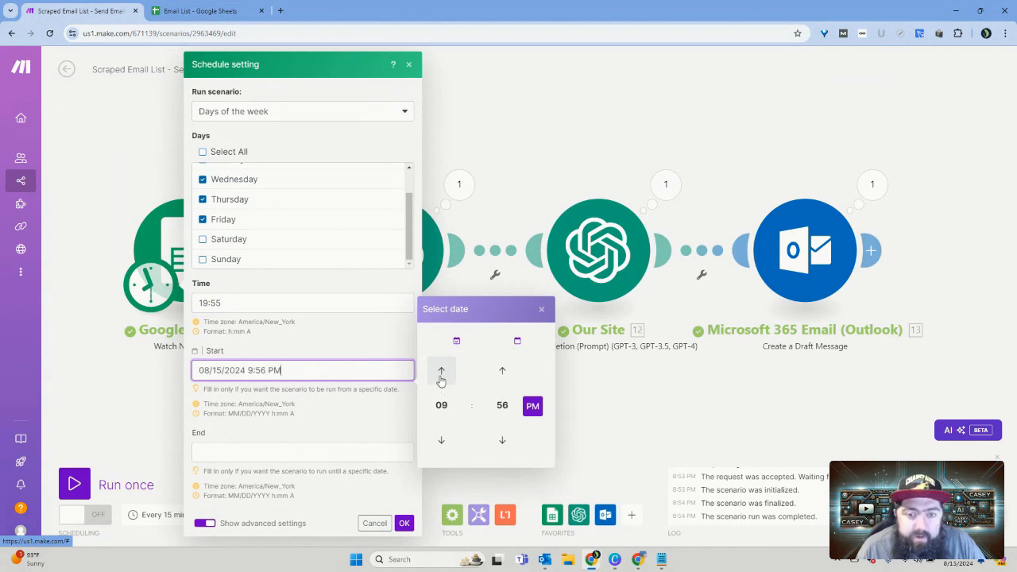
pyautogui.click(498, 409)
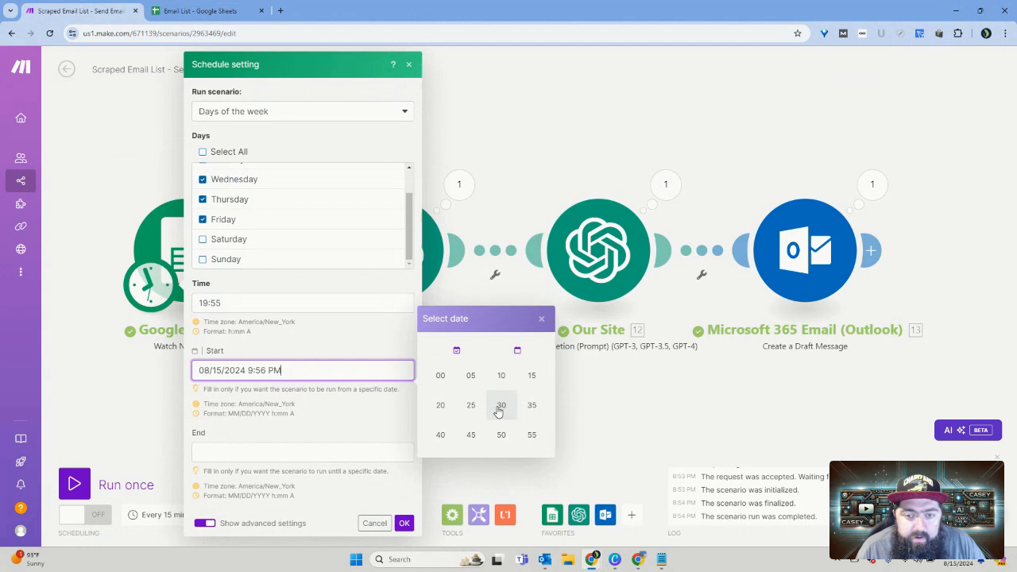
pyautogui.click(441, 380)
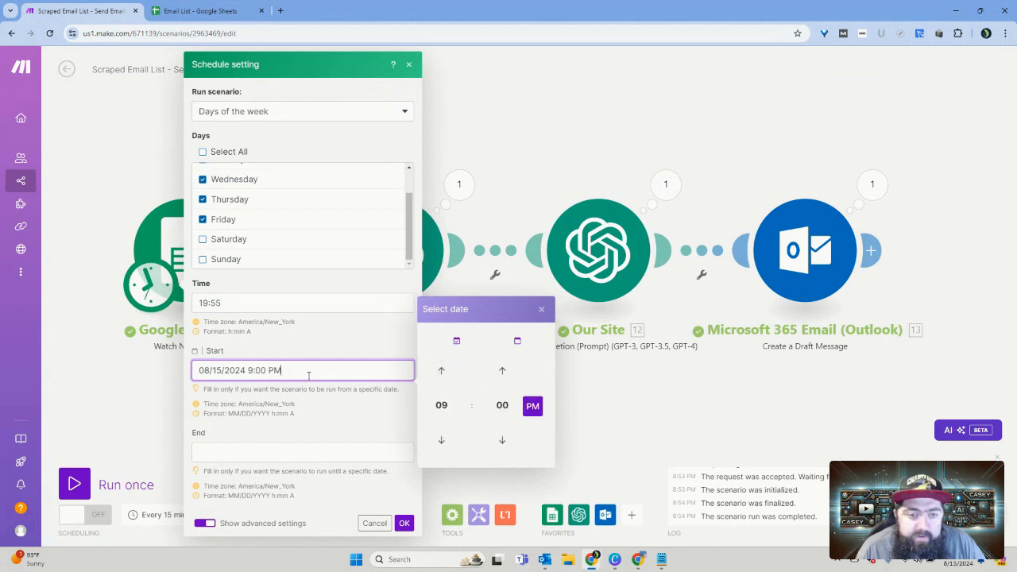
pyautogui.click(532, 406)
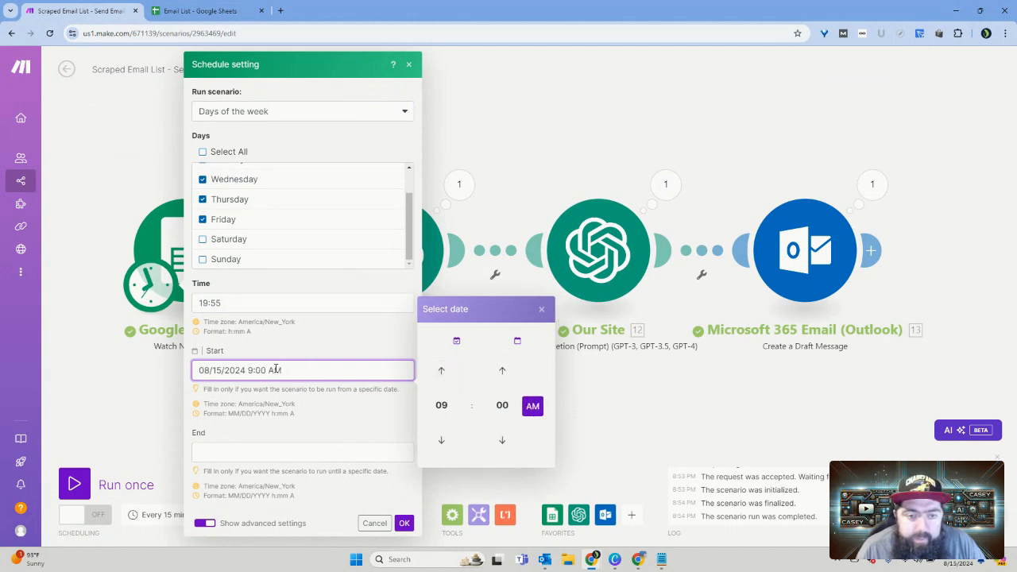
pyautogui.moveTo(247, 372); pyautogui.dragTo(195, 370)
pyautogui.press('BackSpace')
pyautogui.press('Delete')
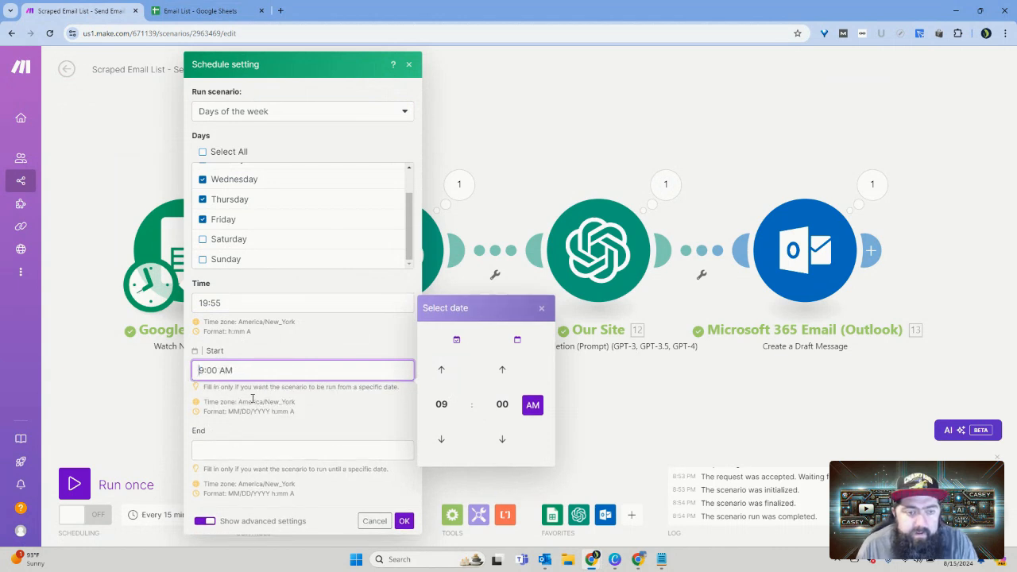
pyautogui.click(250, 451)
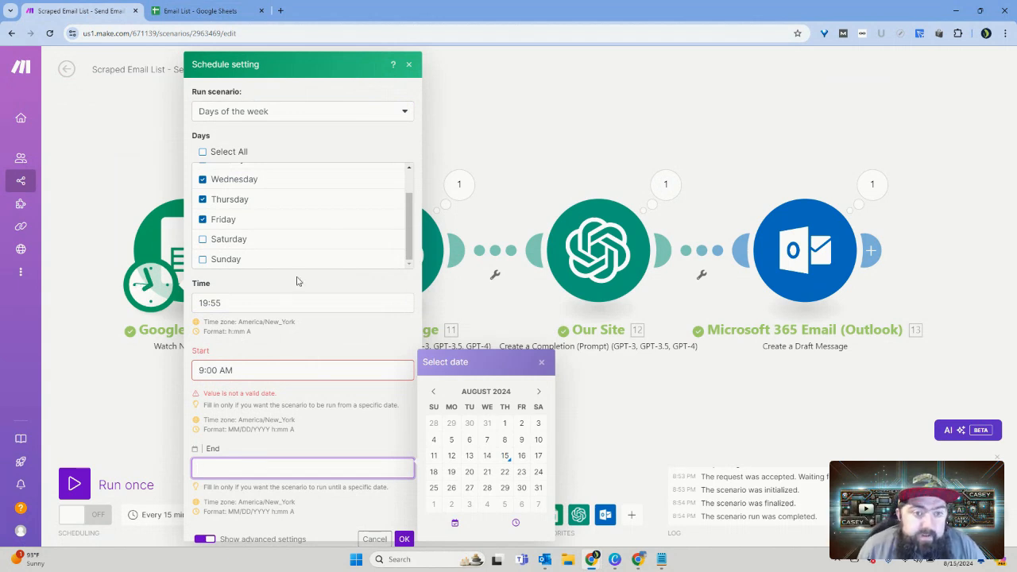
# Step: Try the Once, Every day and Days of the week run options with advanced settings hidden, and cancel the schedule changes
pyautogui.click(404, 116)
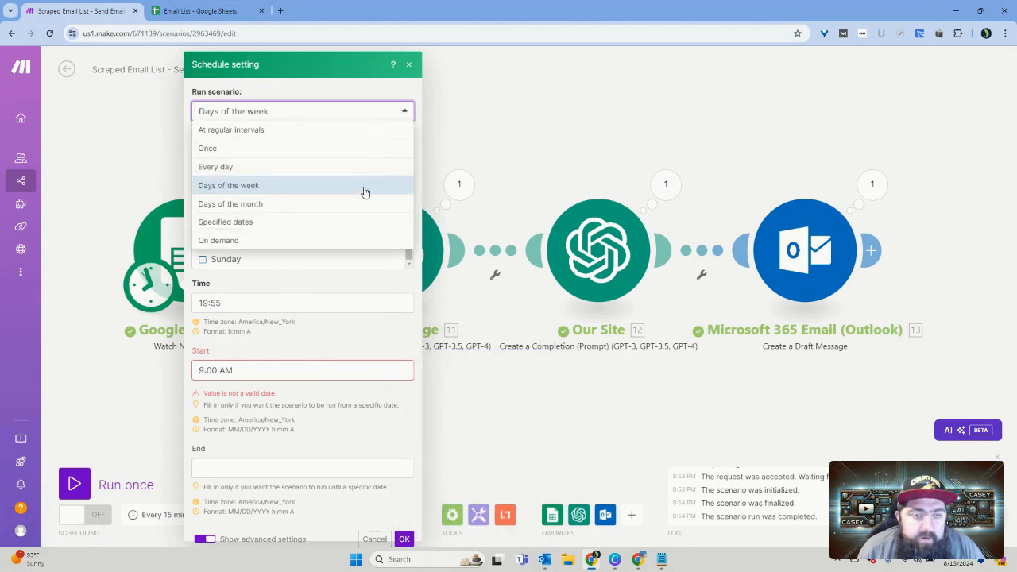
pyautogui.click(344, 149)
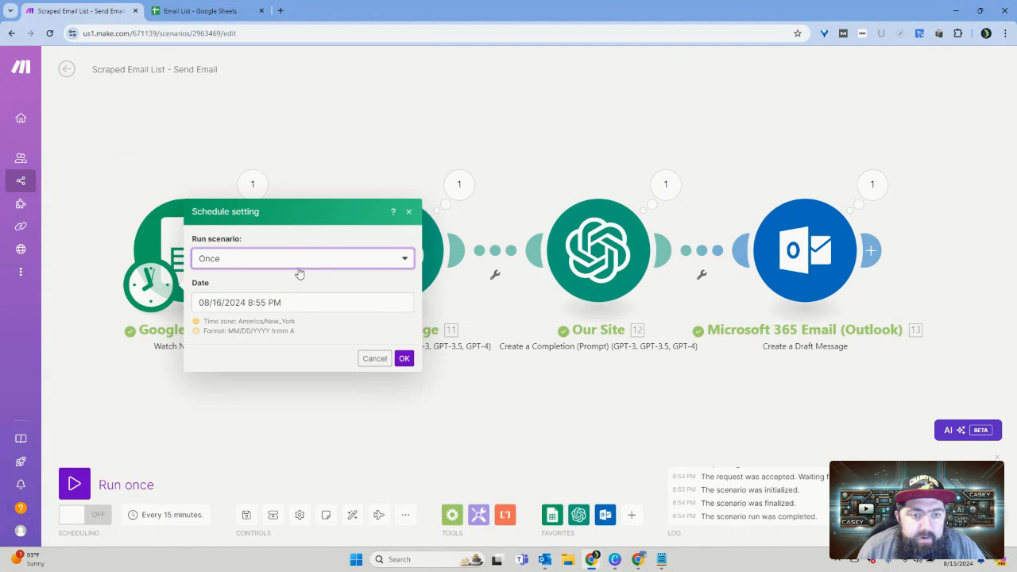
pyautogui.click(311, 257)
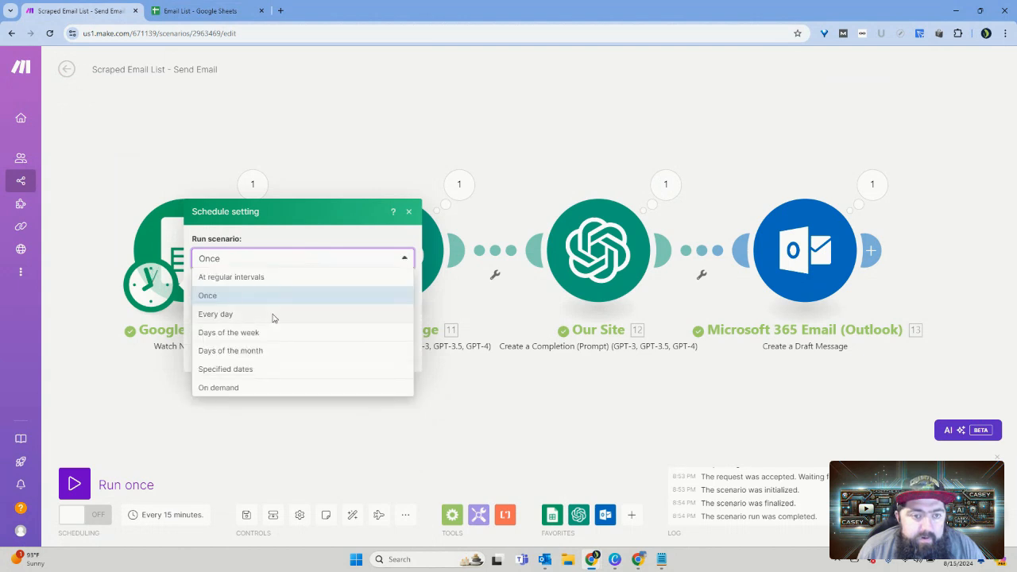
pyautogui.click(272, 314)
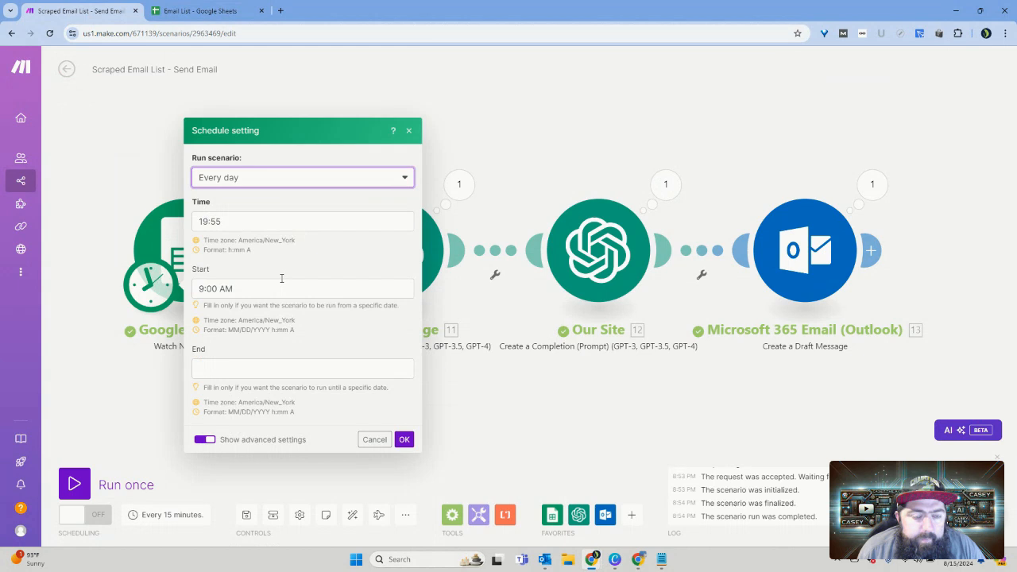
pyautogui.click(282, 289)
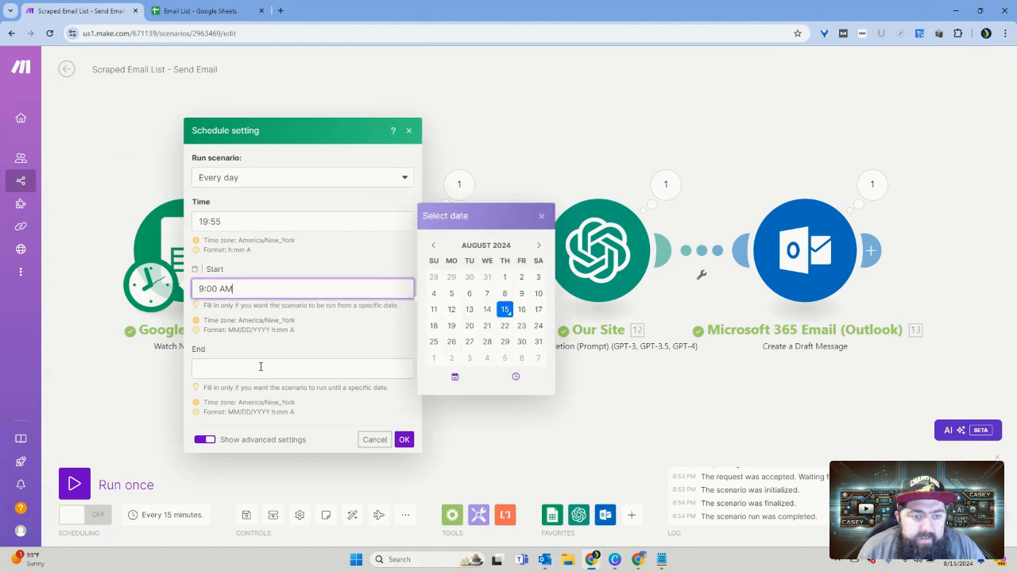
pyautogui.click(260, 366)
pyautogui.click(280, 291)
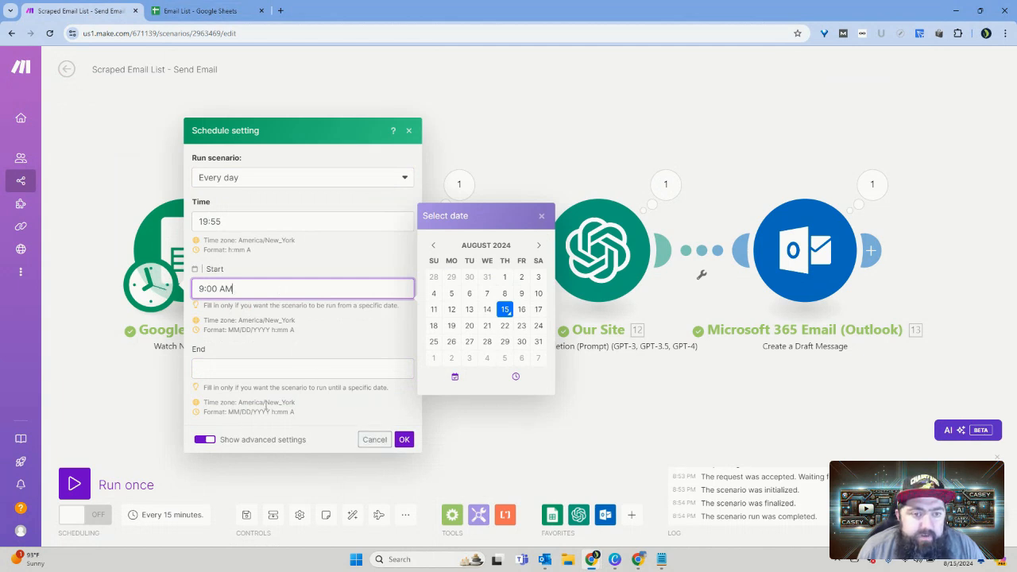
pyautogui.click(207, 440)
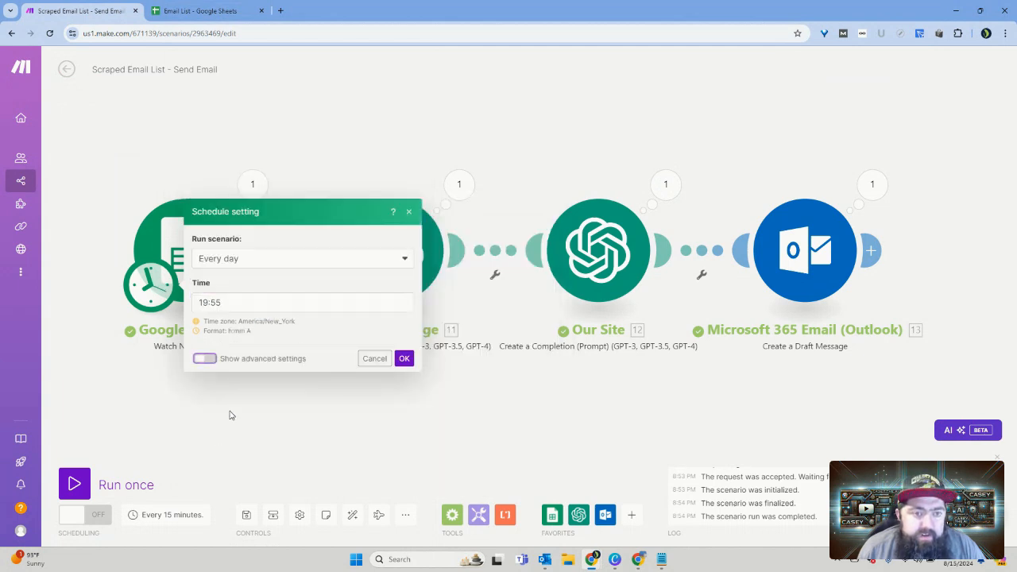
pyautogui.click(288, 265)
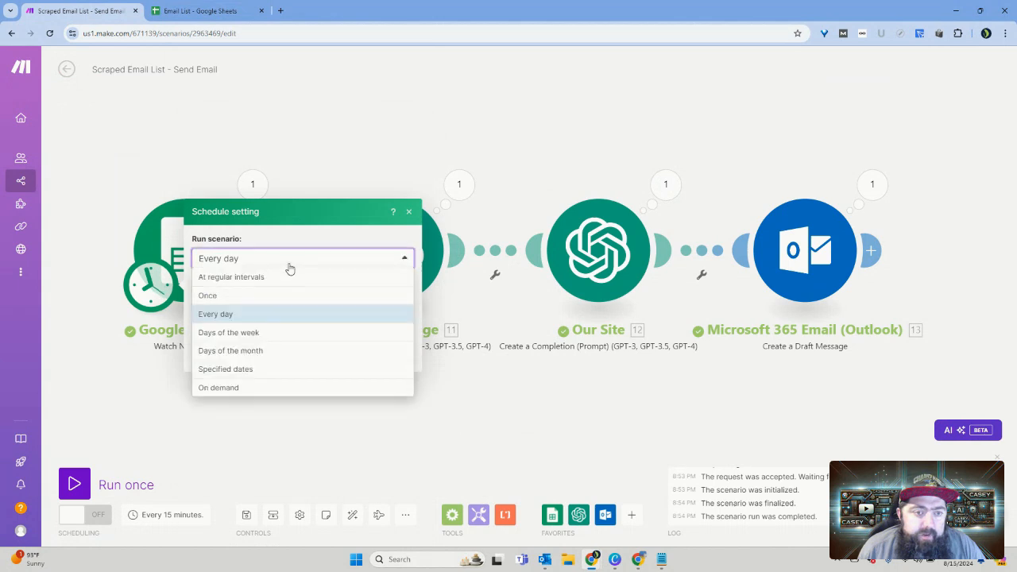
pyautogui.click(263, 333)
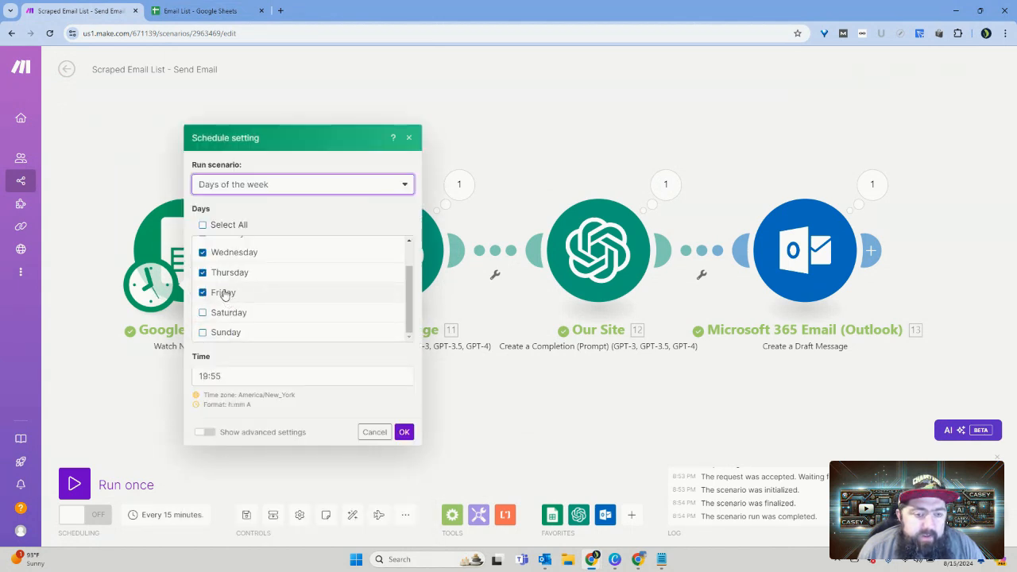
pyautogui.click(374, 432)
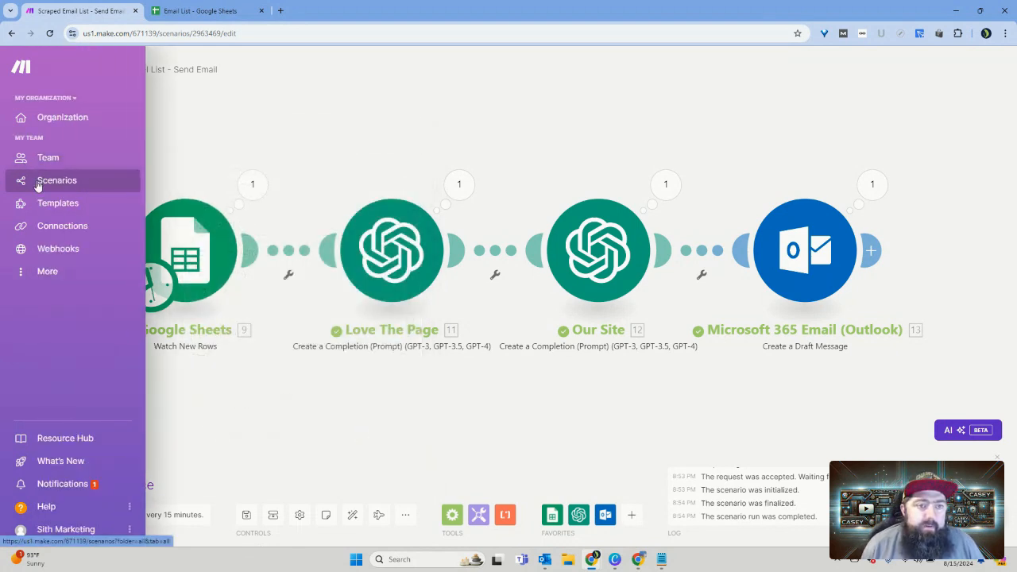
# Step: Open the scenarios list in a new tab and view the schedule settings of the Syllaby August Challenge scenario
pyautogui.middleClick(26, 181)
pyautogui.click(213, 15)
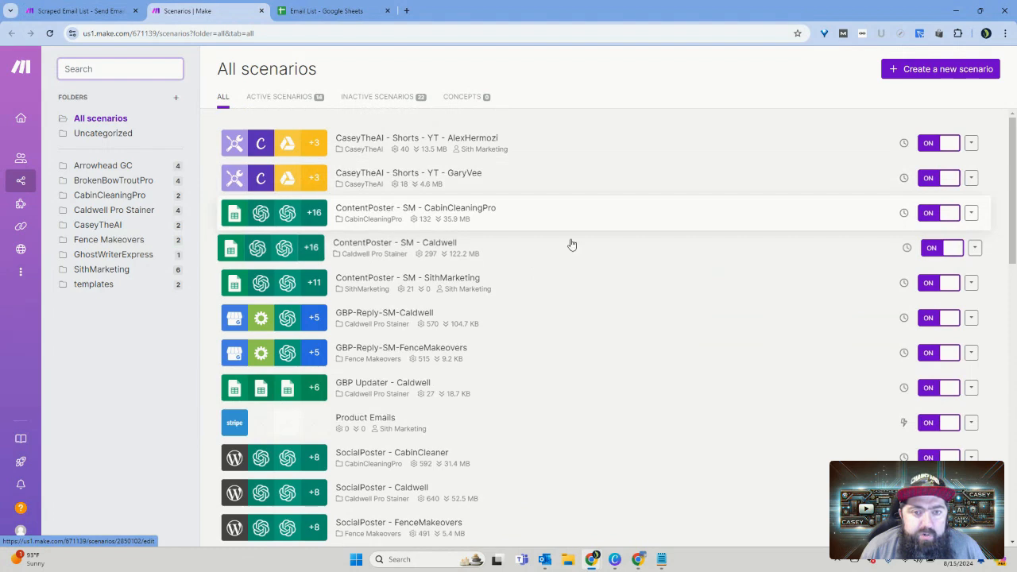
pyautogui.scroll(-8, 572, 244)
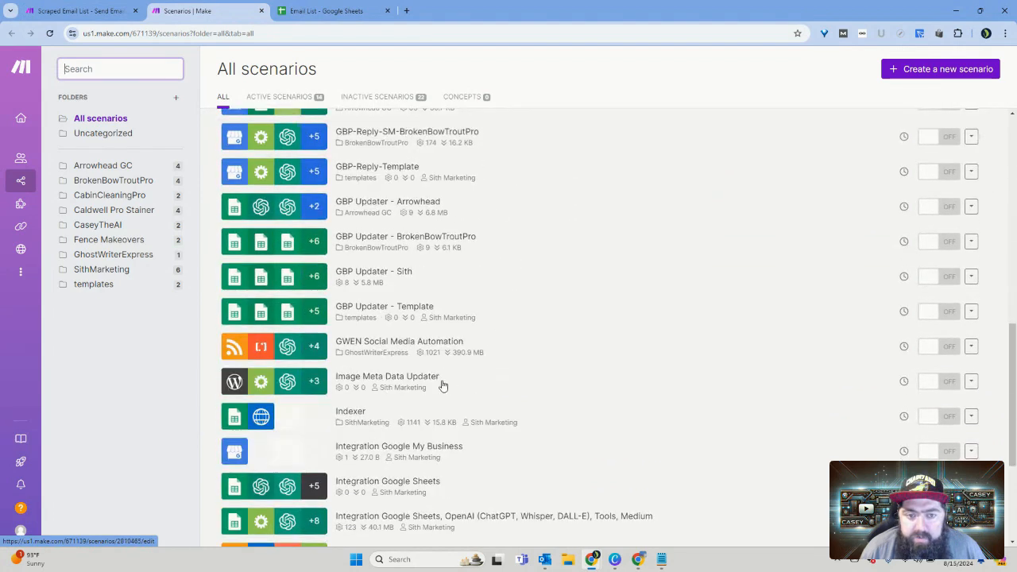
pyautogui.scroll(-2, 525, 362)
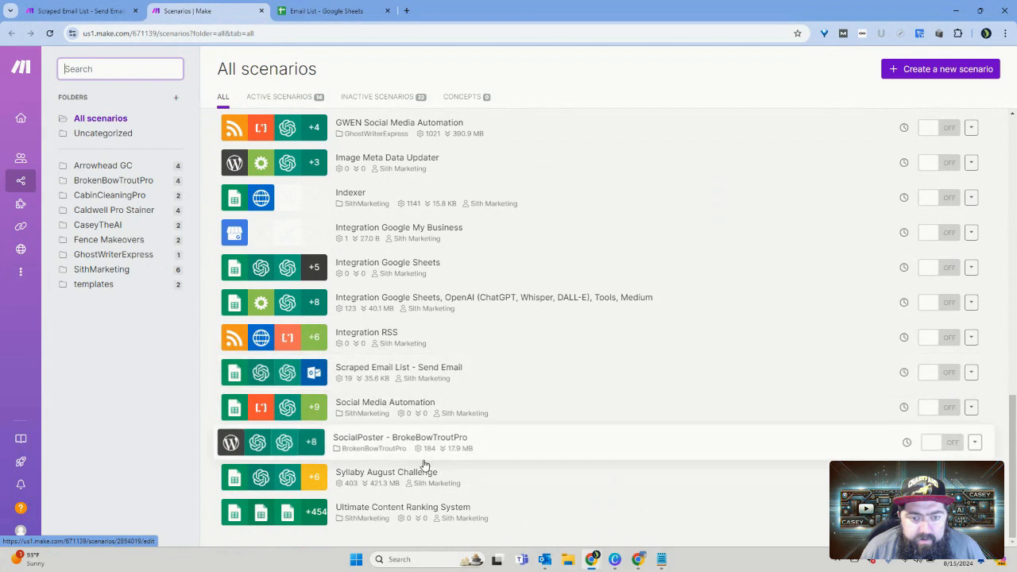
pyautogui.click(419, 474)
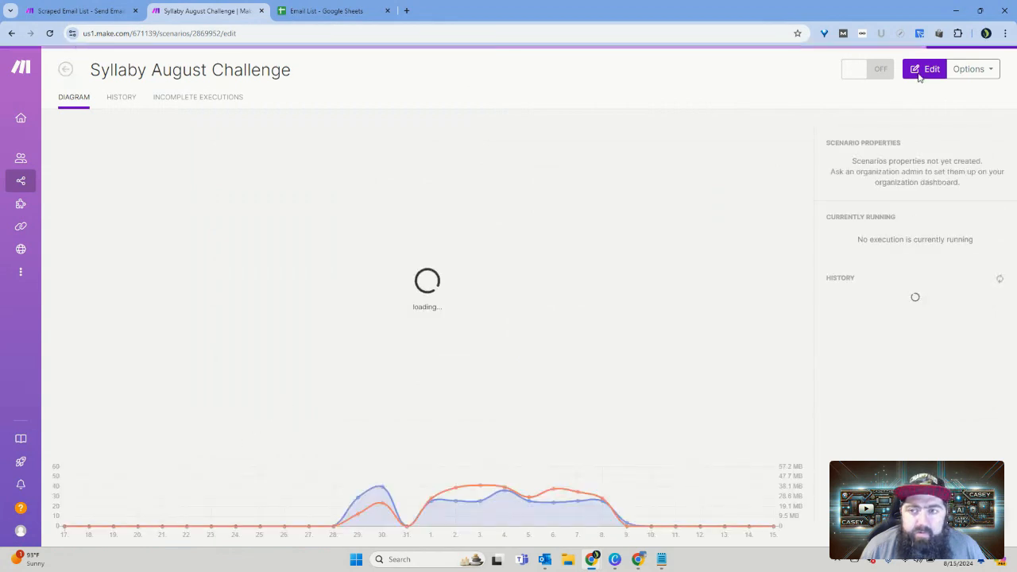
pyautogui.click(920, 75)
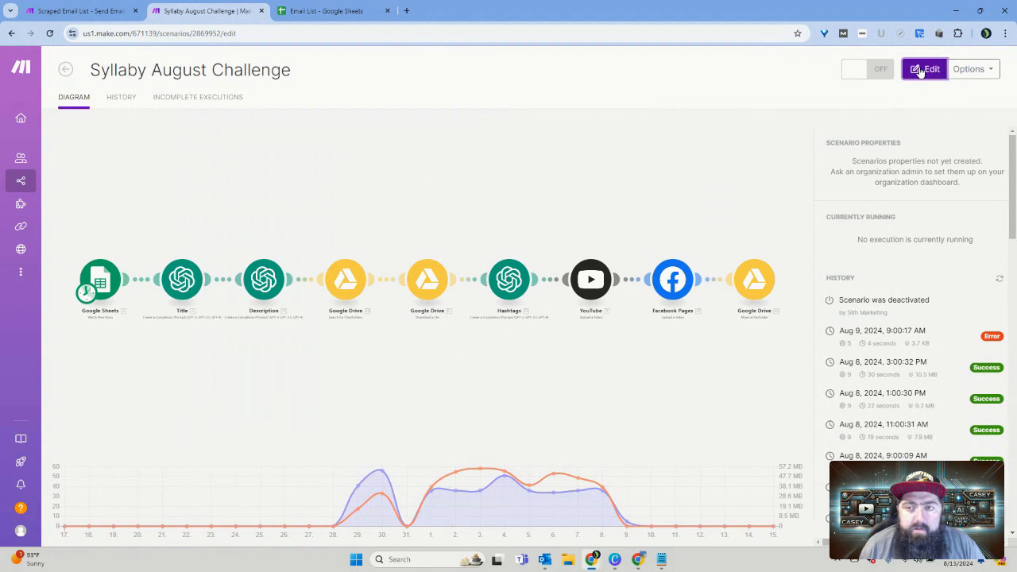
pyautogui.click(924, 73)
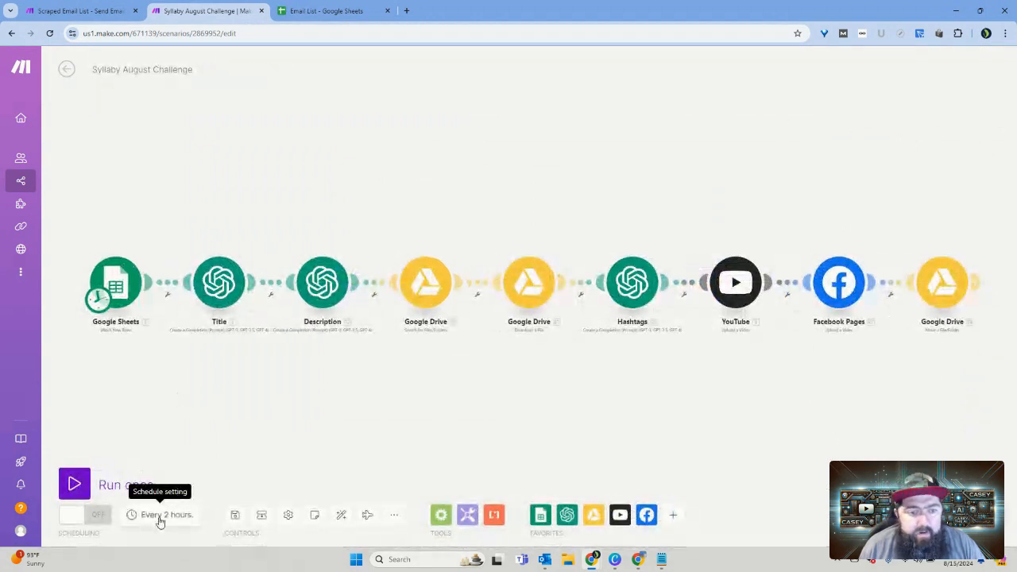
pyautogui.click(159, 518)
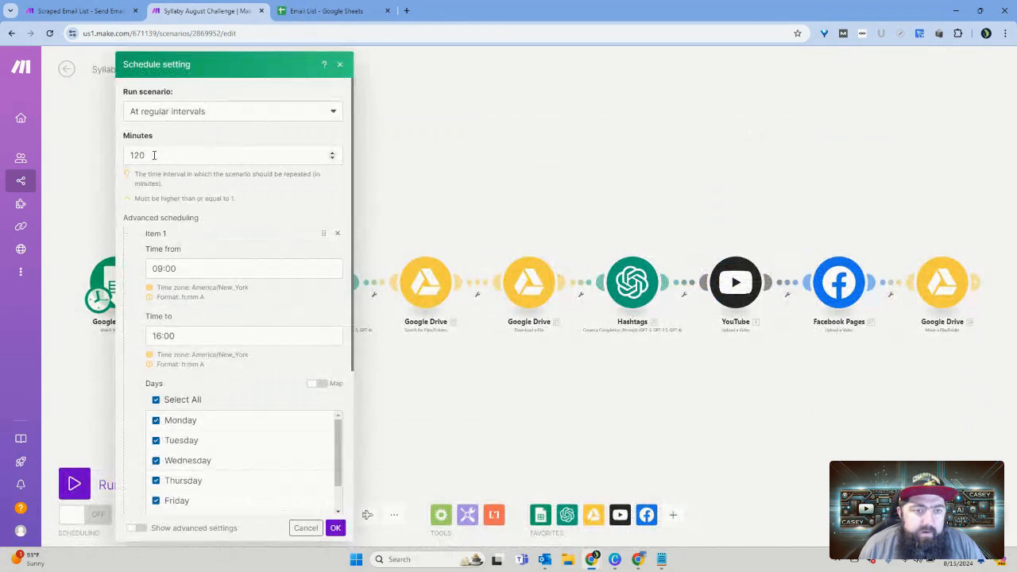
# Step: Return to the Scraped Email List - Send Email scenario and add an advanced scheduling item to its regular-interval schedule
pyautogui.click(95, 12)
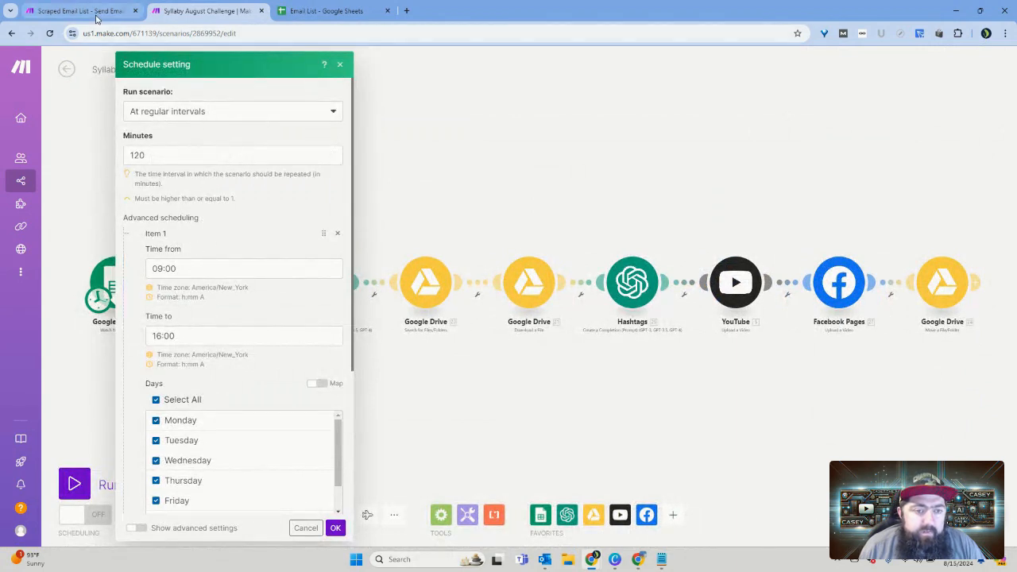
pyautogui.click(159, 515)
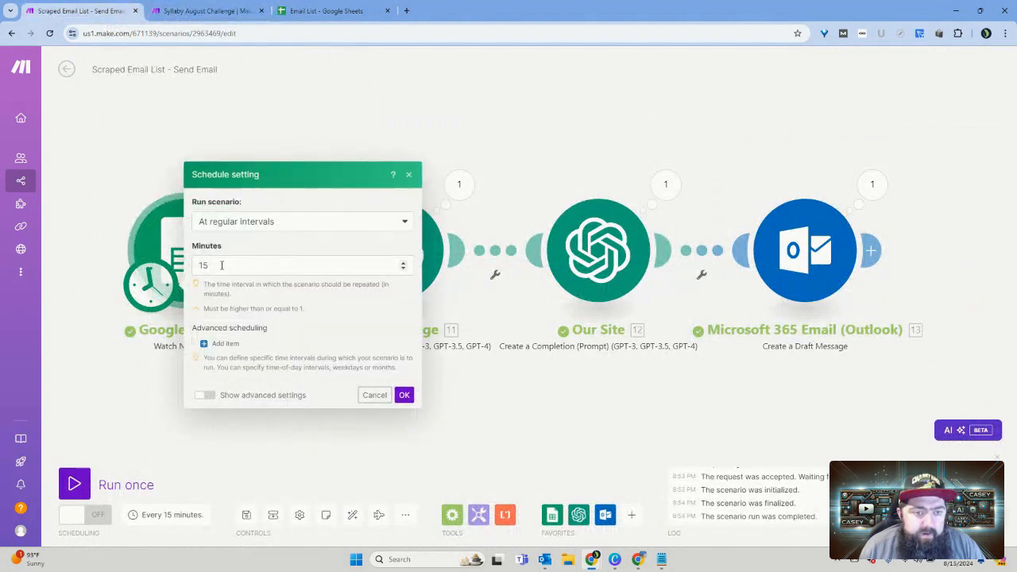
pyautogui.click(222, 265)
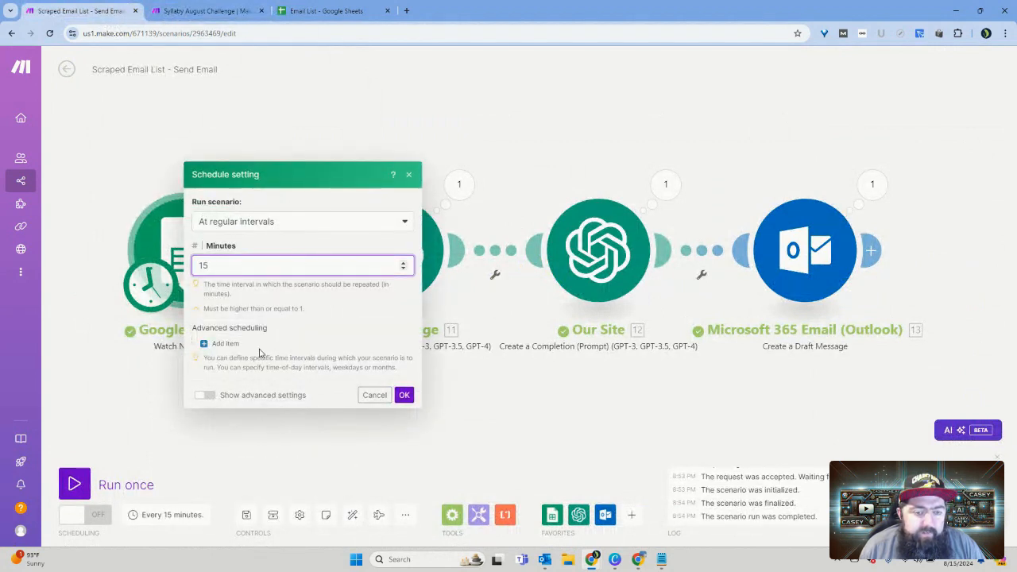
pyautogui.click(225, 349)
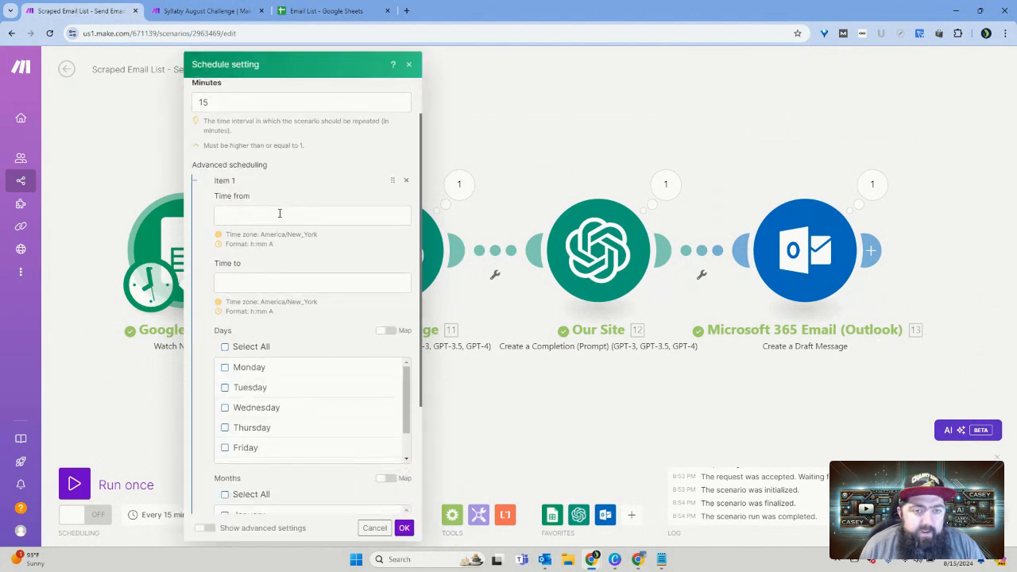
# Step: Set the advanced scheduling item's time window from 9:00 AM to 6:00 PM
pyautogui.click(279, 214)
pyautogui.click(439, 208)
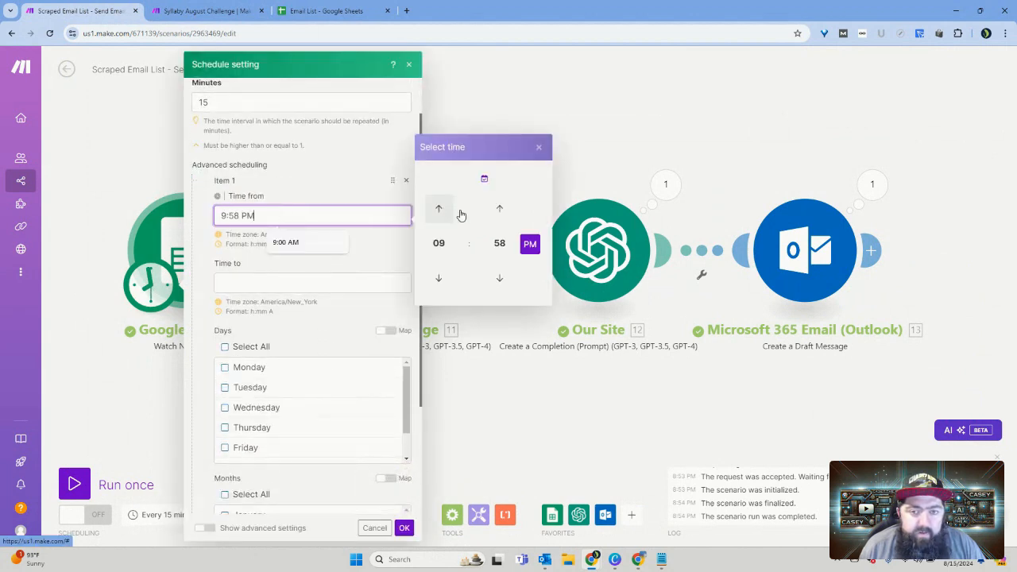
pyautogui.click(498, 243)
pyautogui.click(438, 214)
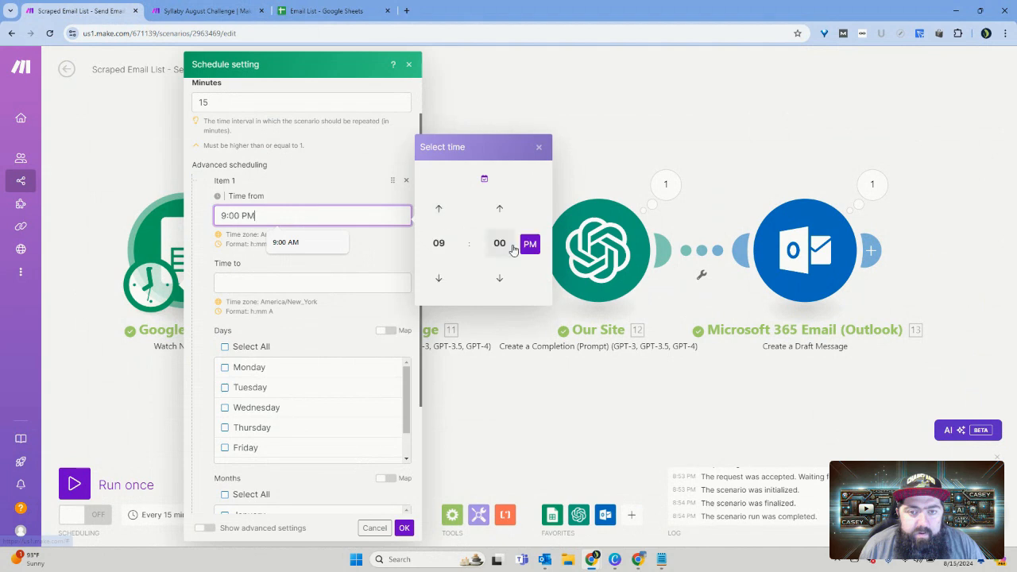
pyautogui.click(528, 244)
pyautogui.click(322, 288)
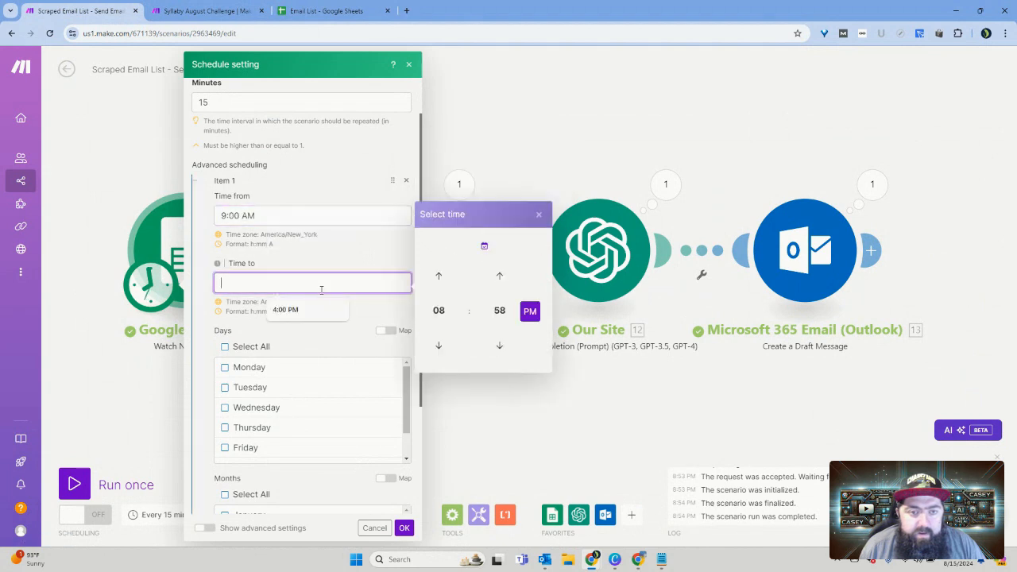
pyautogui.click(438, 347)
pyautogui.click(437, 347)
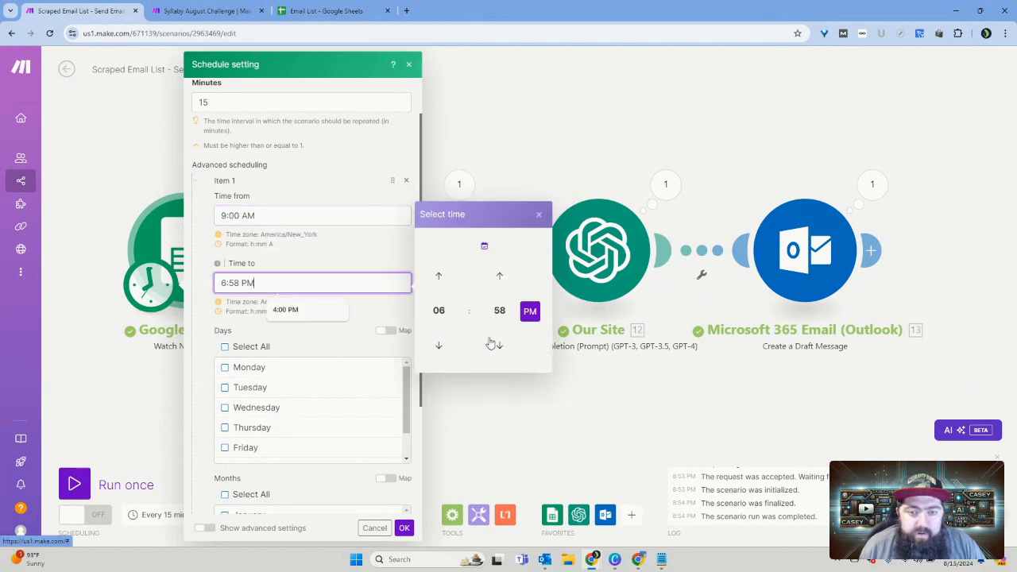
pyautogui.click(500, 311)
pyautogui.click(438, 281)
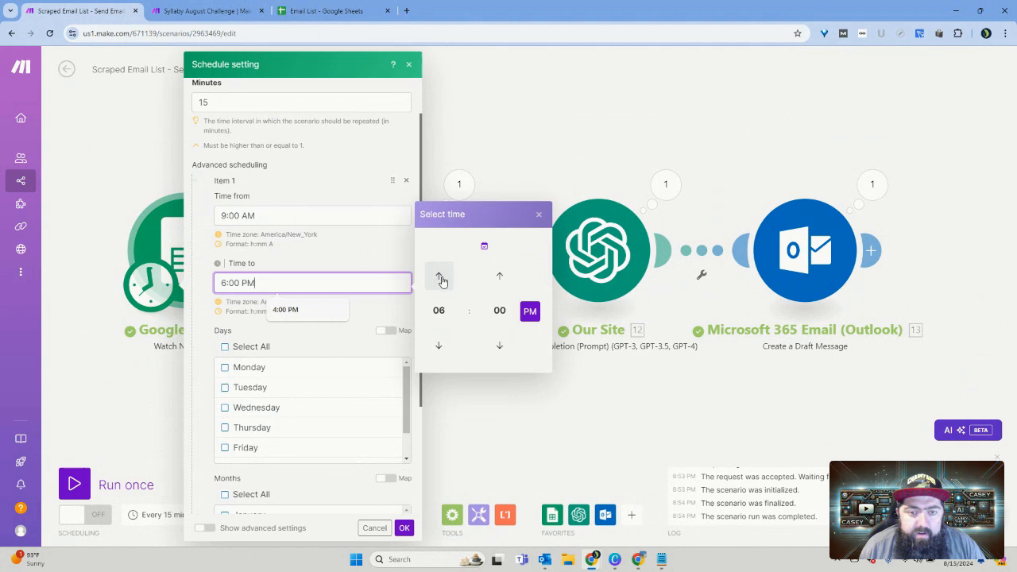
# Step: Restrict the advanced scheduling item to Monday, Tuesday, Wednesday, Thursday and Friday
pyautogui.click(358, 262)
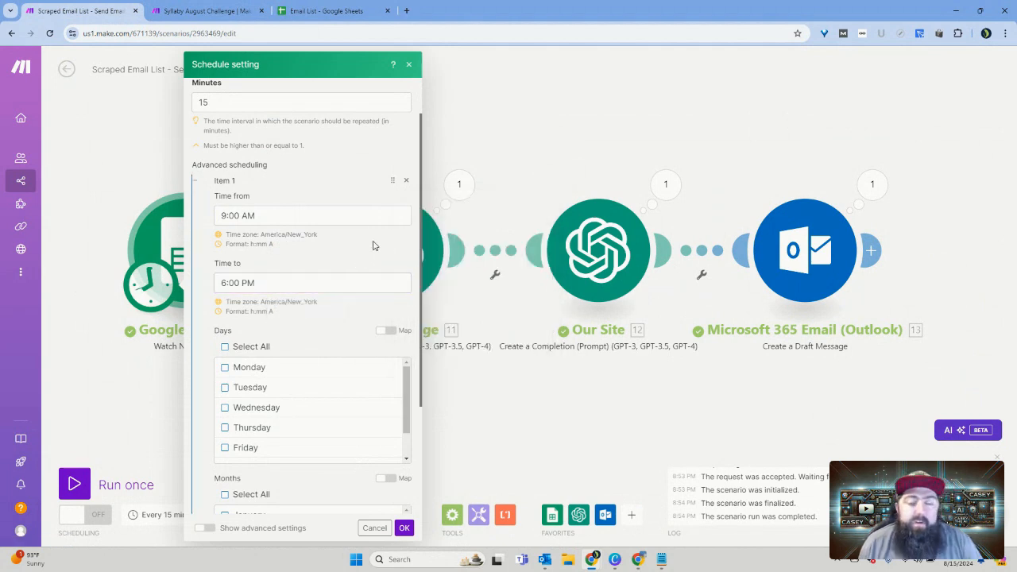
pyautogui.scroll(-4, 336, 284)
pyautogui.scroll(2, 271, 341)
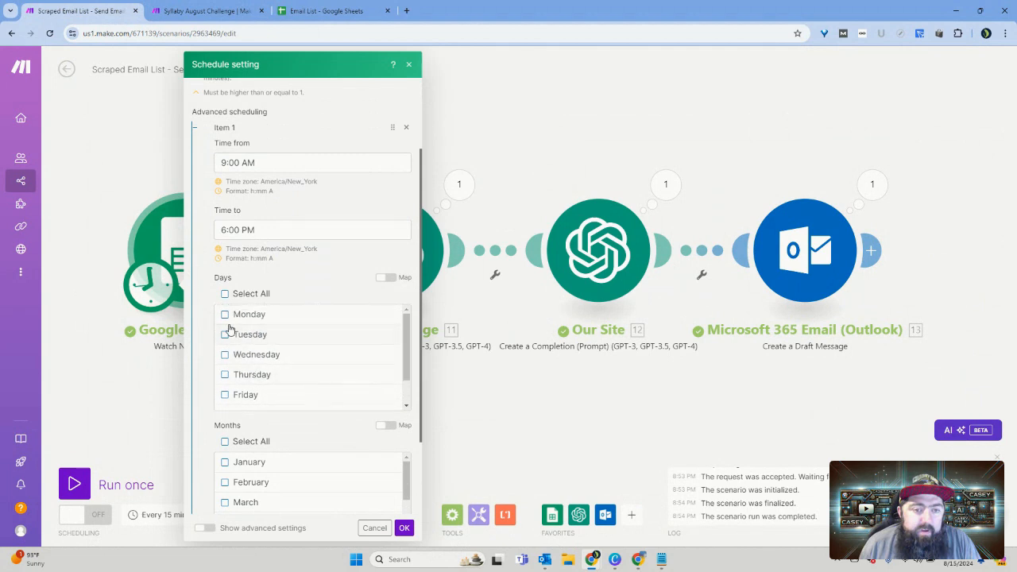
pyautogui.click(225, 315)
pyautogui.click(225, 335)
pyautogui.click(225, 355)
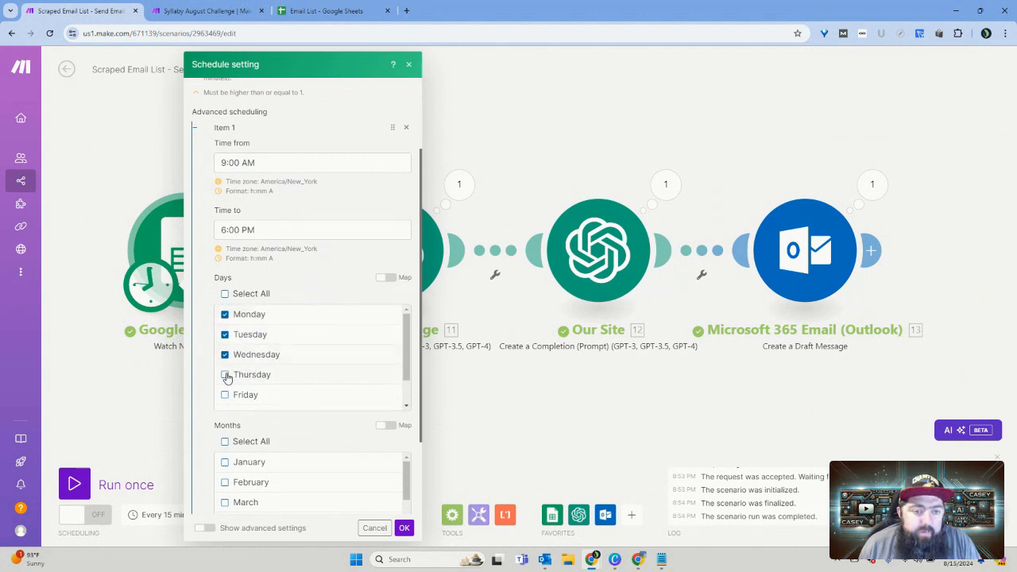
pyautogui.click(225, 374)
pyautogui.click(225, 394)
pyautogui.scroll(-3, 323, 439)
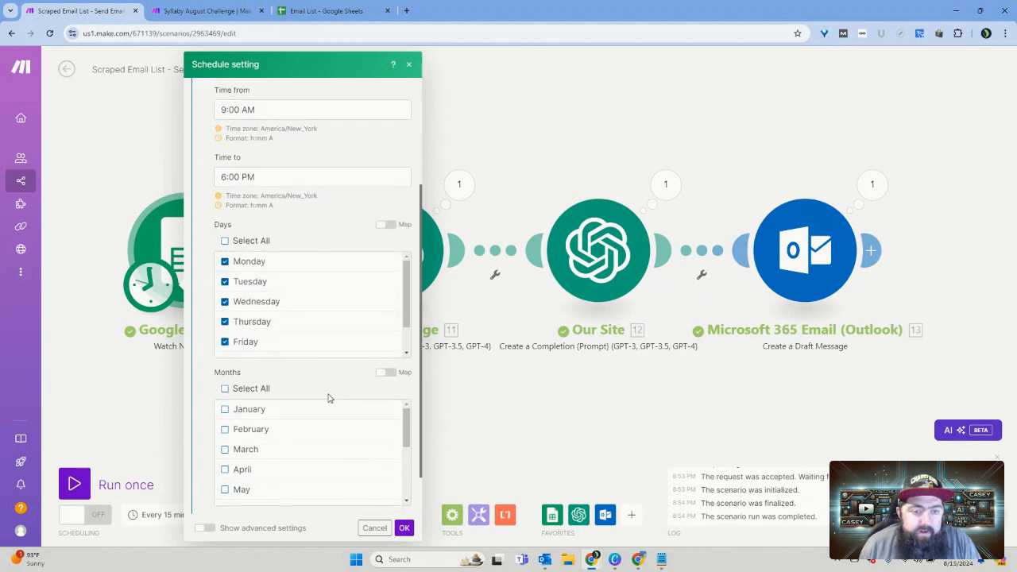
# Step: Check the months and time window of the advanced scheduling item, and save the schedule settings without selecting any months
pyautogui.scroll(-4, 309, 386)
pyautogui.scroll(4, 326, 404)
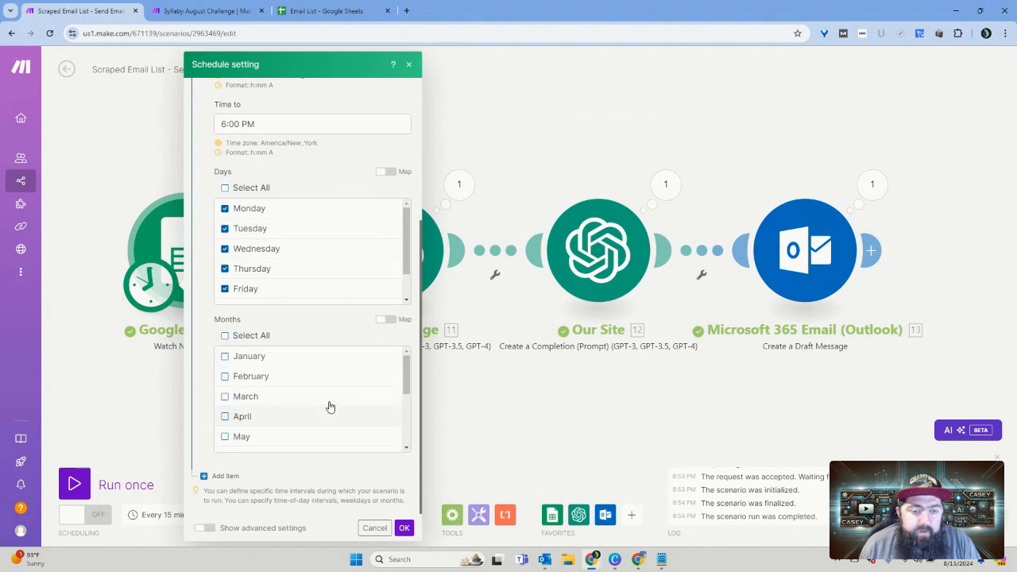
pyautogui.scroll(5, 314, 326)
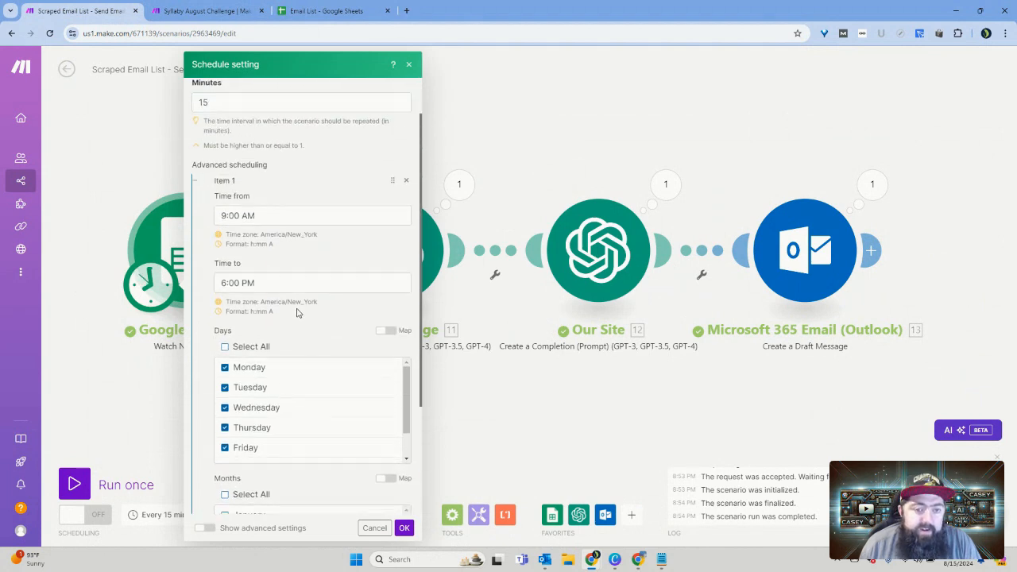
pyautogui.scroll(-3, 314, 328)
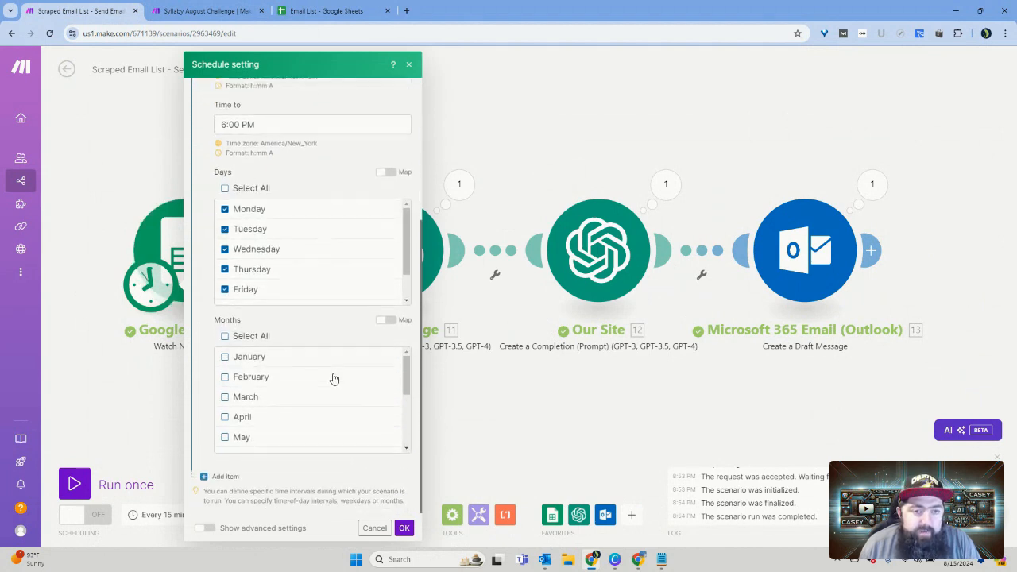
pyautogui.scroll(4, 331, 379)
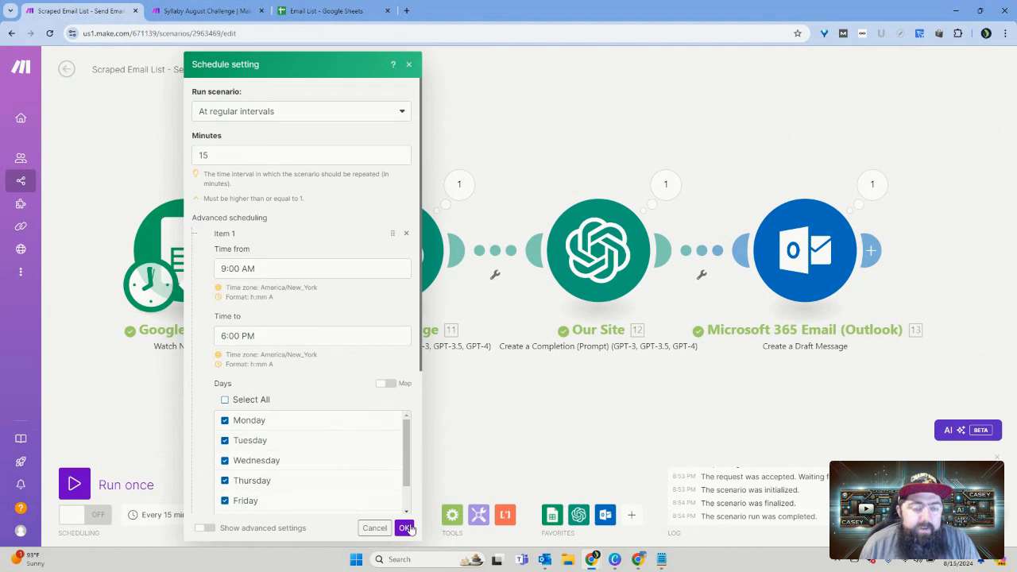
pyautogui.click(406, 529)
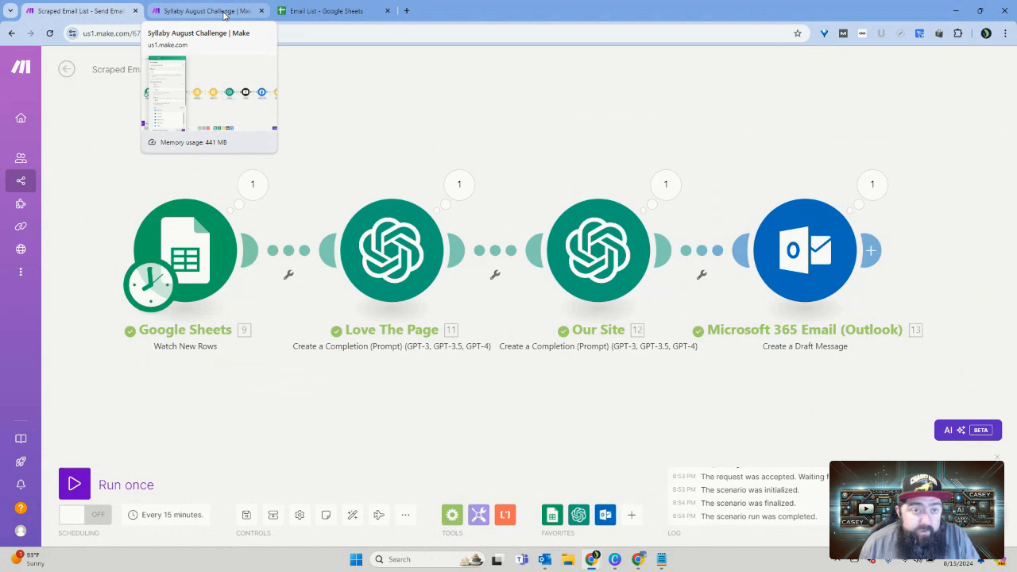
# Step: Review the contact rows on the GetMoreLinks sheet of the Email List spreadsheet and return to the Scraped Email List - Send Email scenario
pyautogui.click(322, 11)
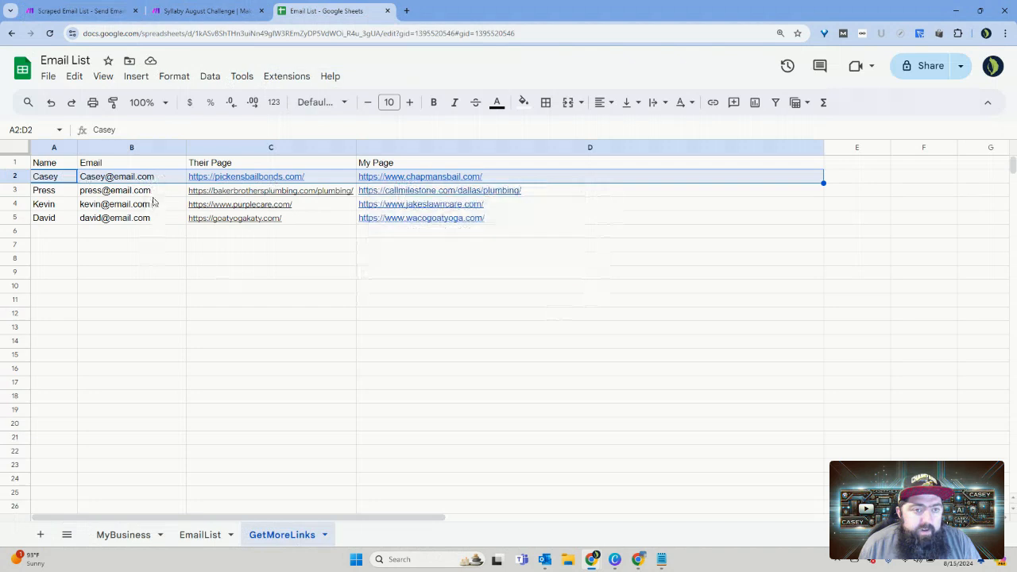
pyautogui.moveTo(160, 225)
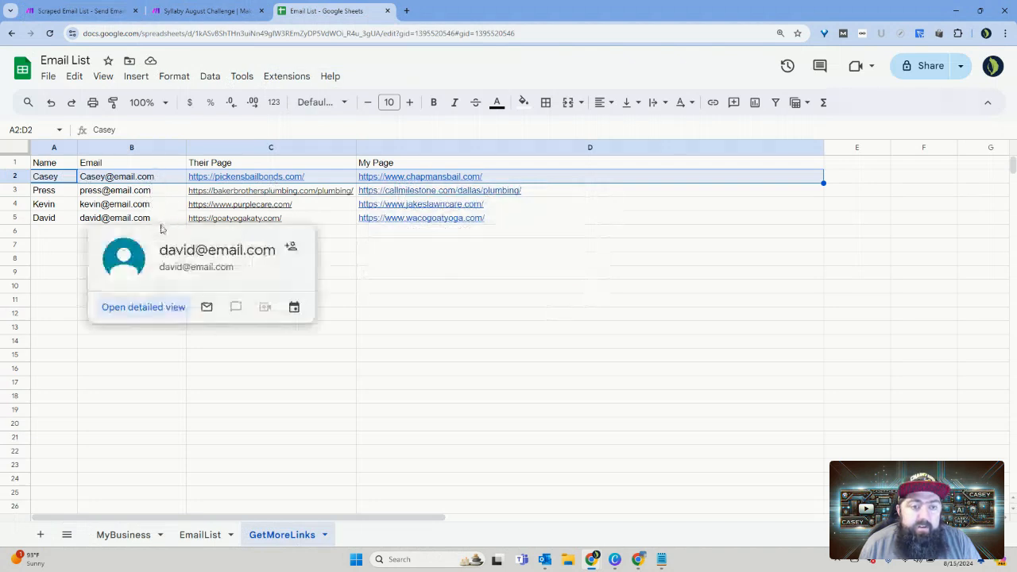
pyautogui.click(379, 260)
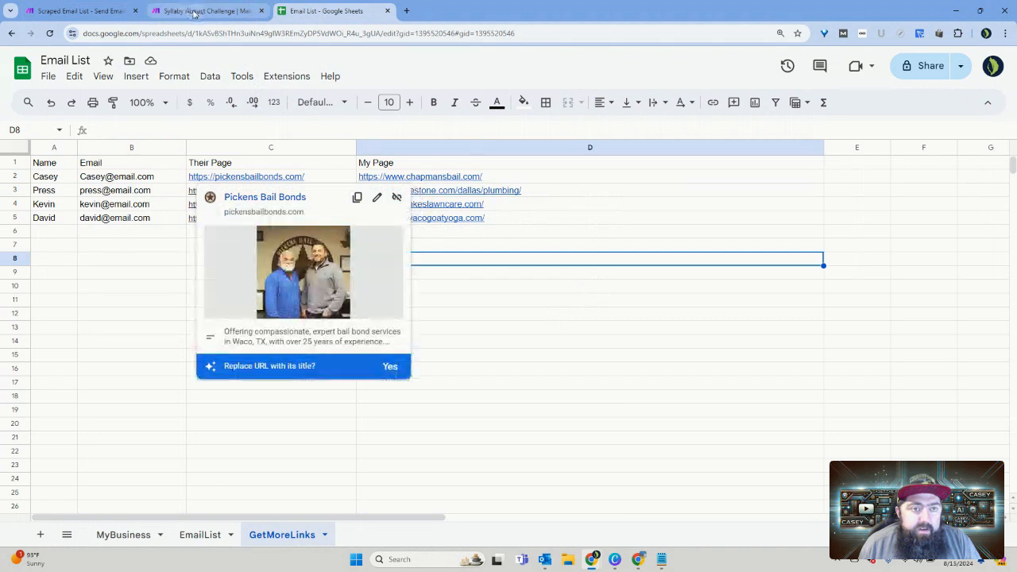
pyautogui.moveTo(91, 13)
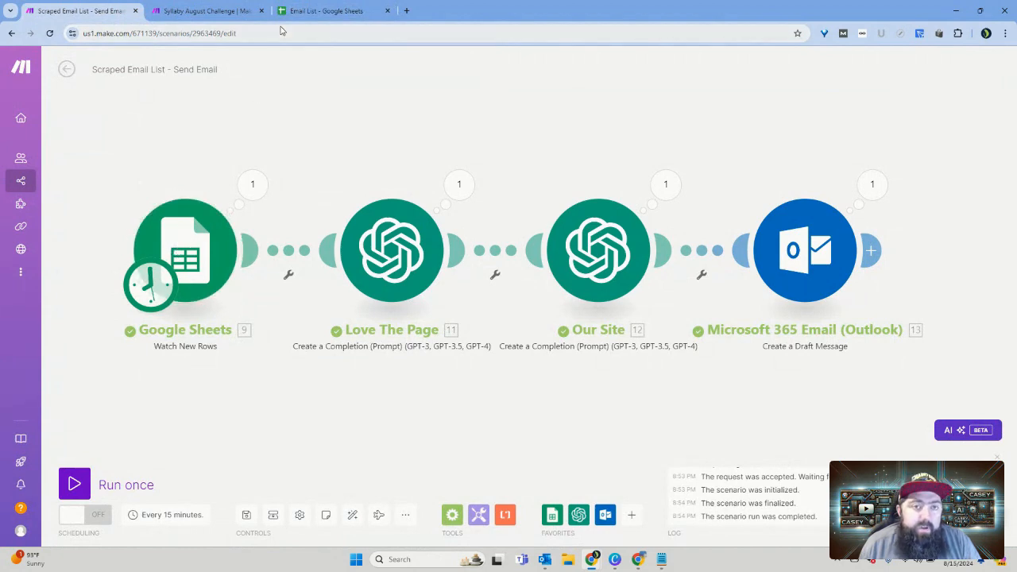
pyautogui.click(322, 14)
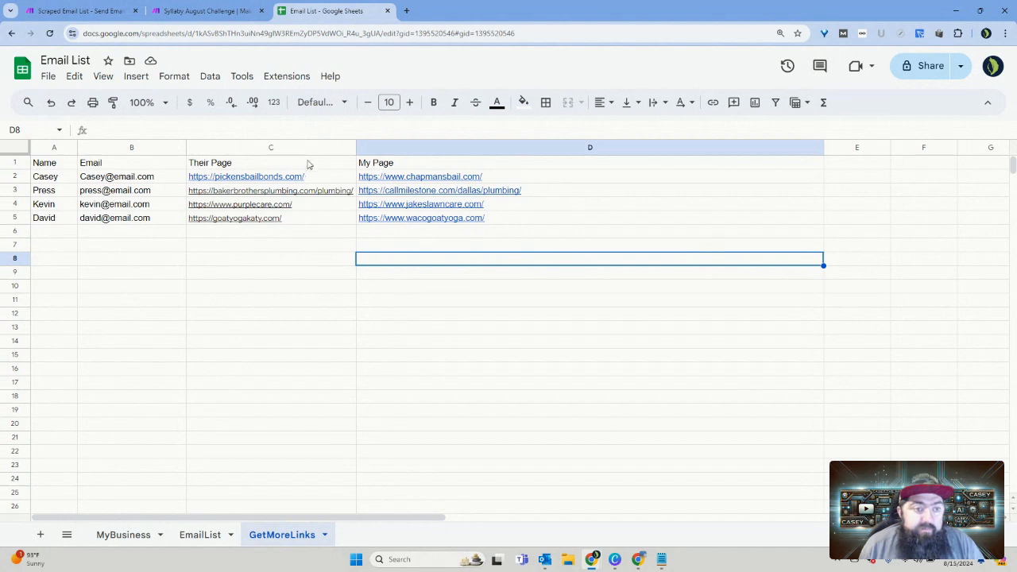
pyautogui.click(79, 10)
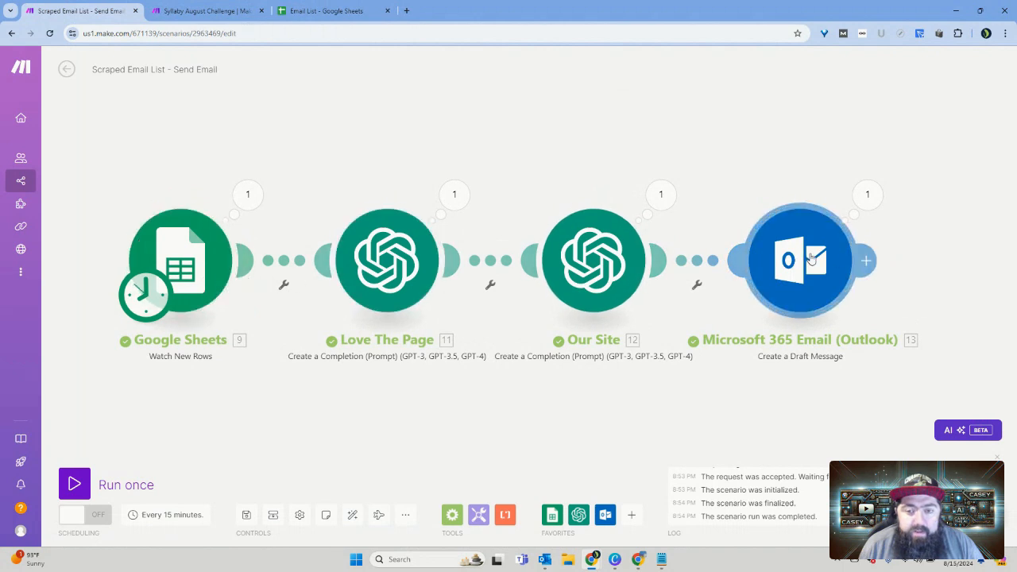
# Step: Open the Outlook draft message module and review its body content, importance and recipient settings
pyautogui.click(810, 258)
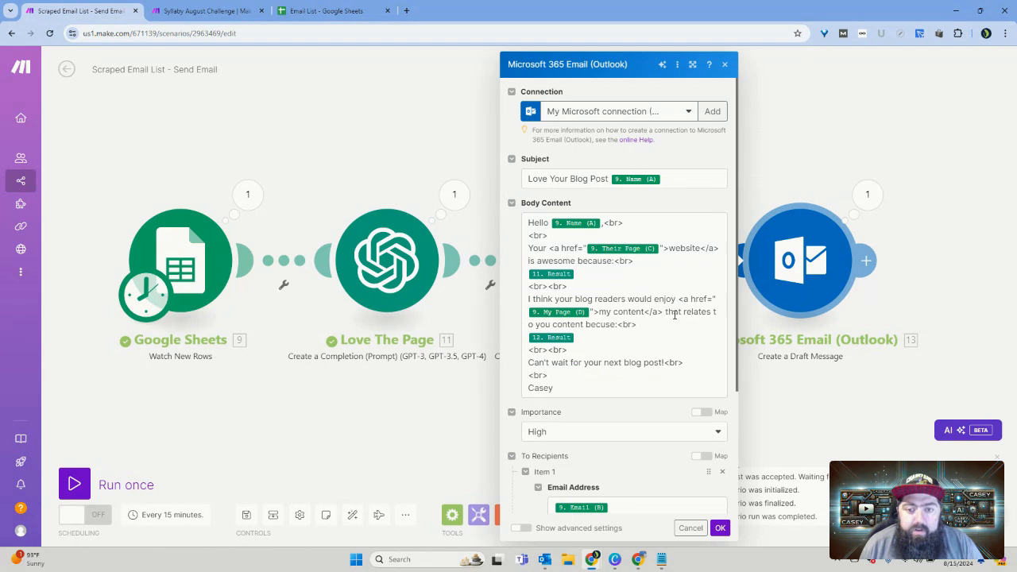
pyautogui.scroll(-1, 675, 314)
pyautogui.scroll(-2, 675, 315)
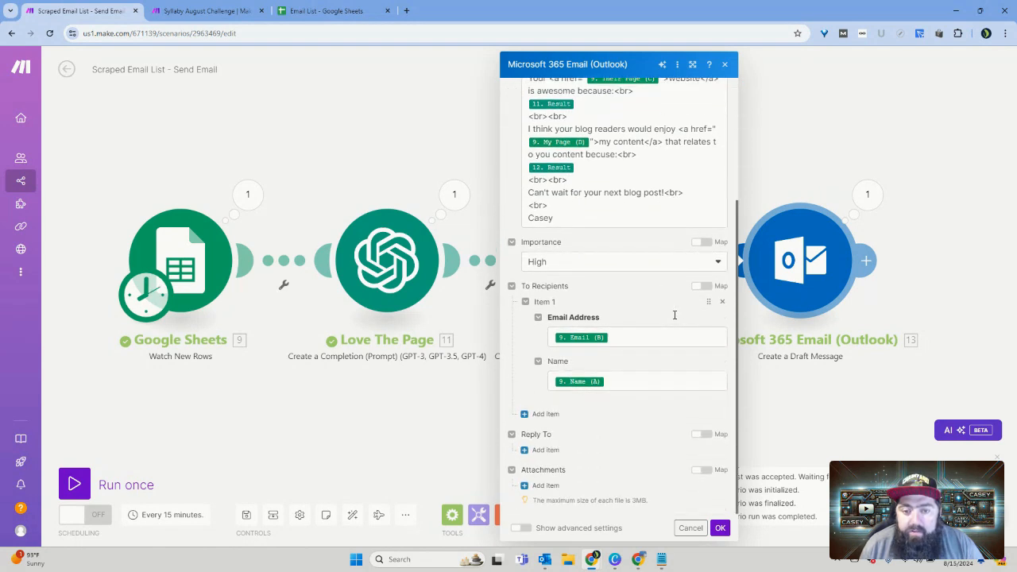